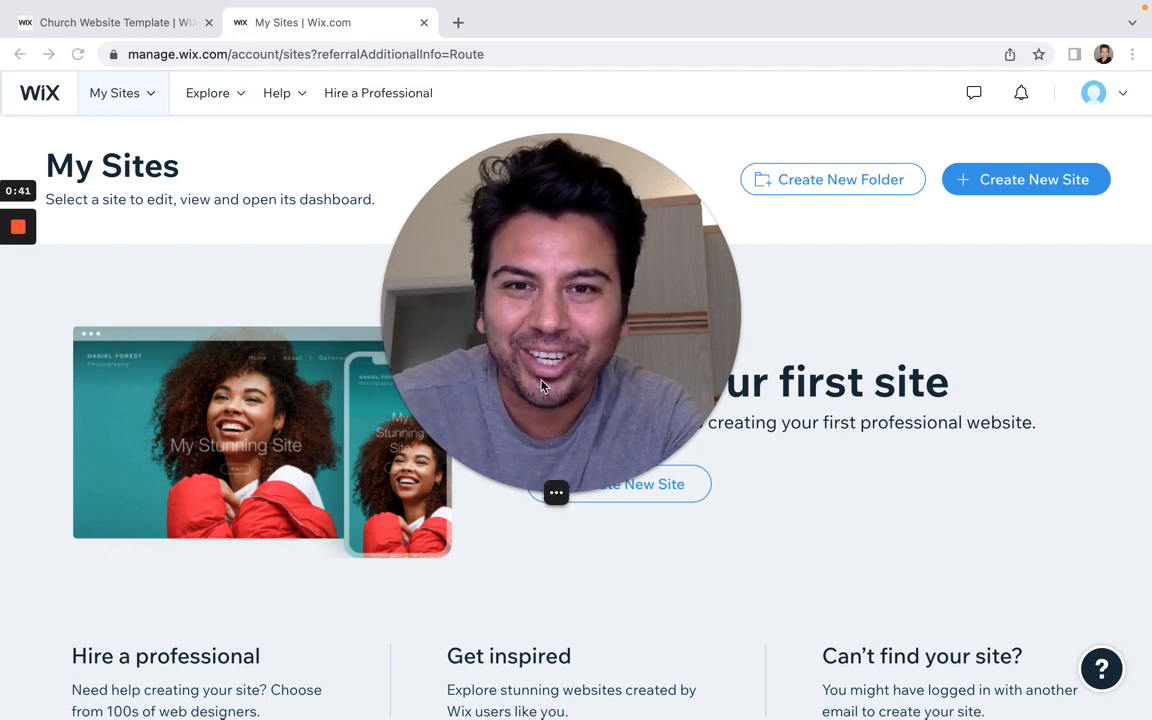
Step: Open the account menu beside the avatar on My Sites to show Domains, Business Email and Billing History
mouse_move(505, 493)
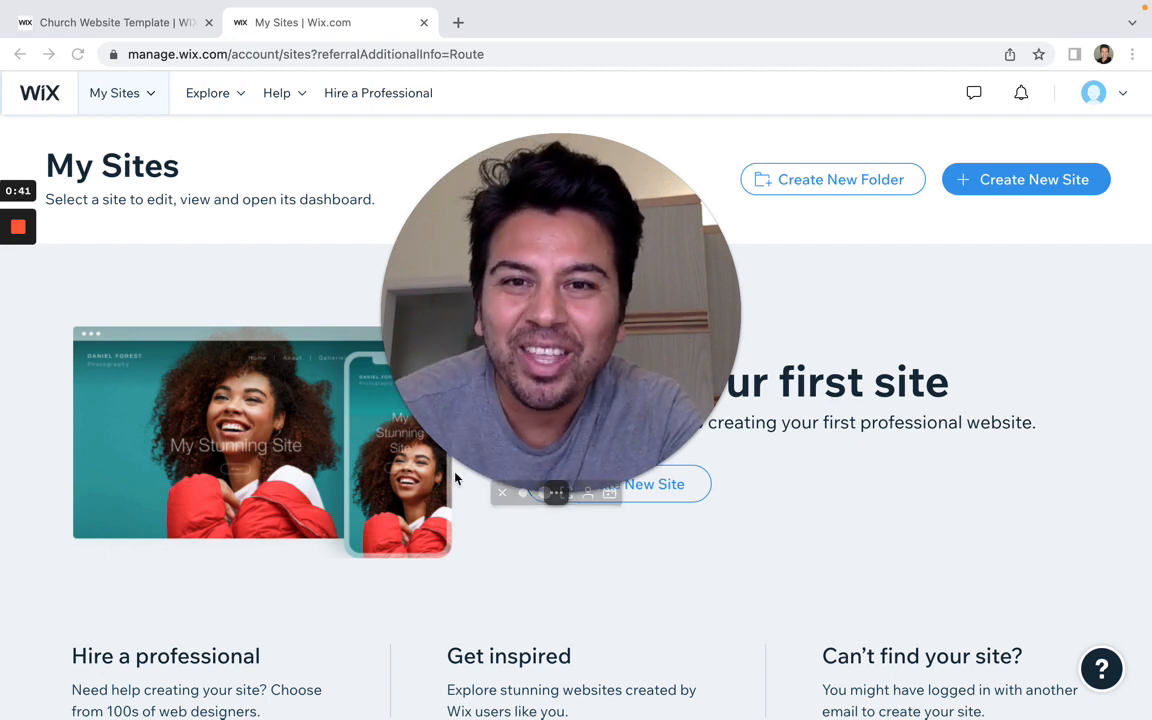
left_click(503, 494)
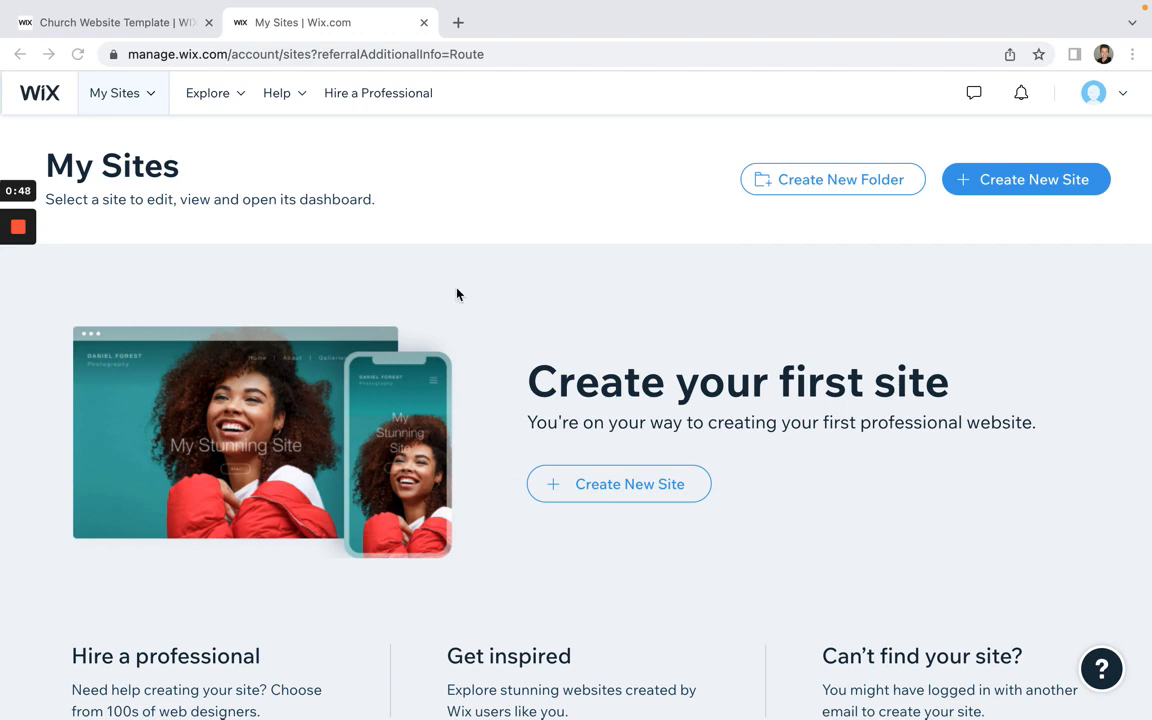
scroll(650, 303, "down", 2)
scroll(650, 301, "up", 2)
left_click(1122, 99)
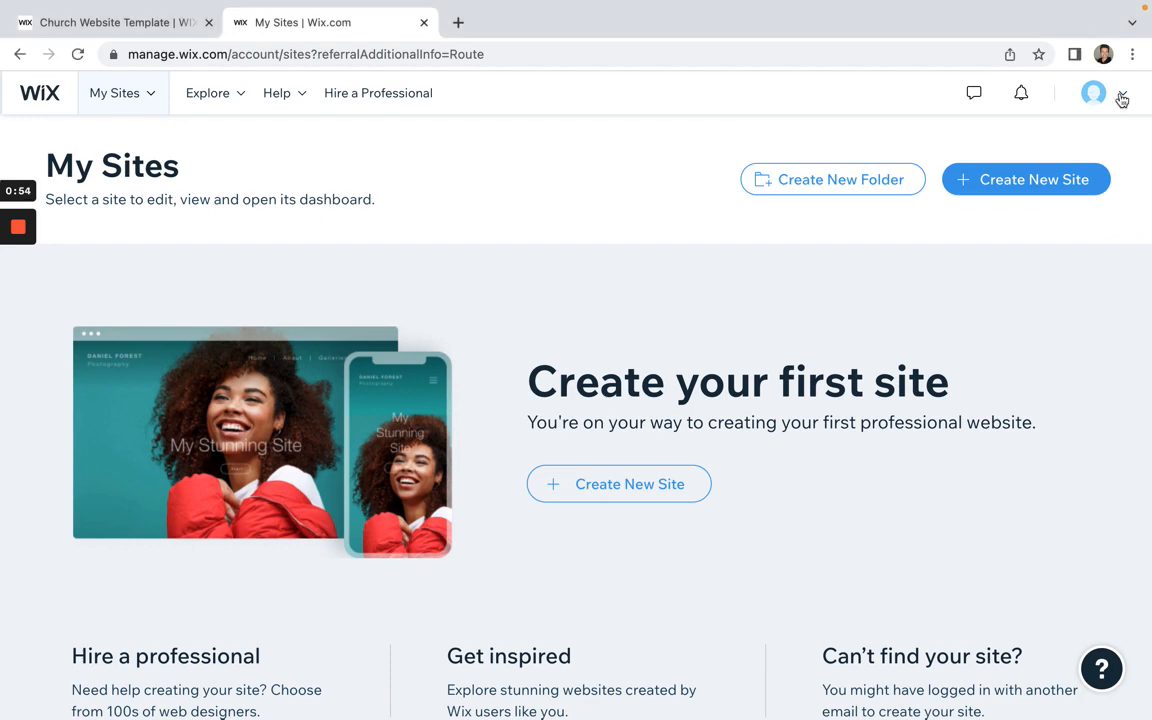
left_click(1122, 99)
scroll(622, 401, "down", 3)
scroll(622, 401, "up", 3)
left_click(1122, 98)
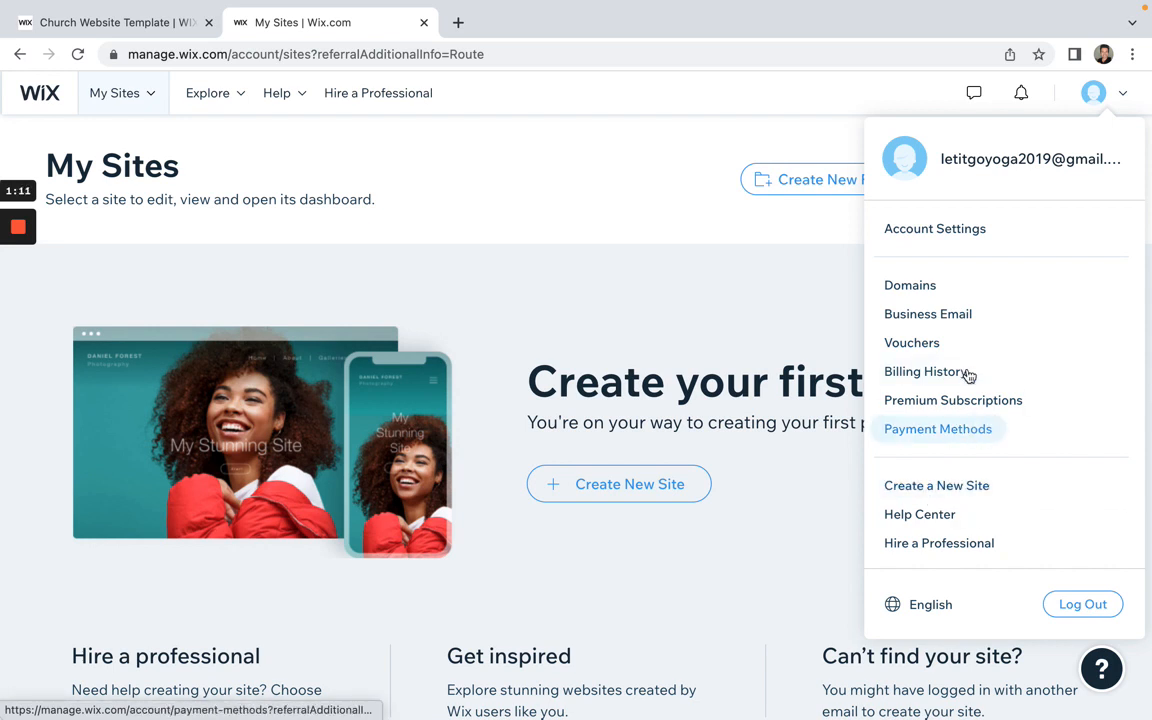
Step: Look through Account Settings, check the My Sites list, then close the My Account tab
left_click(950, 231)
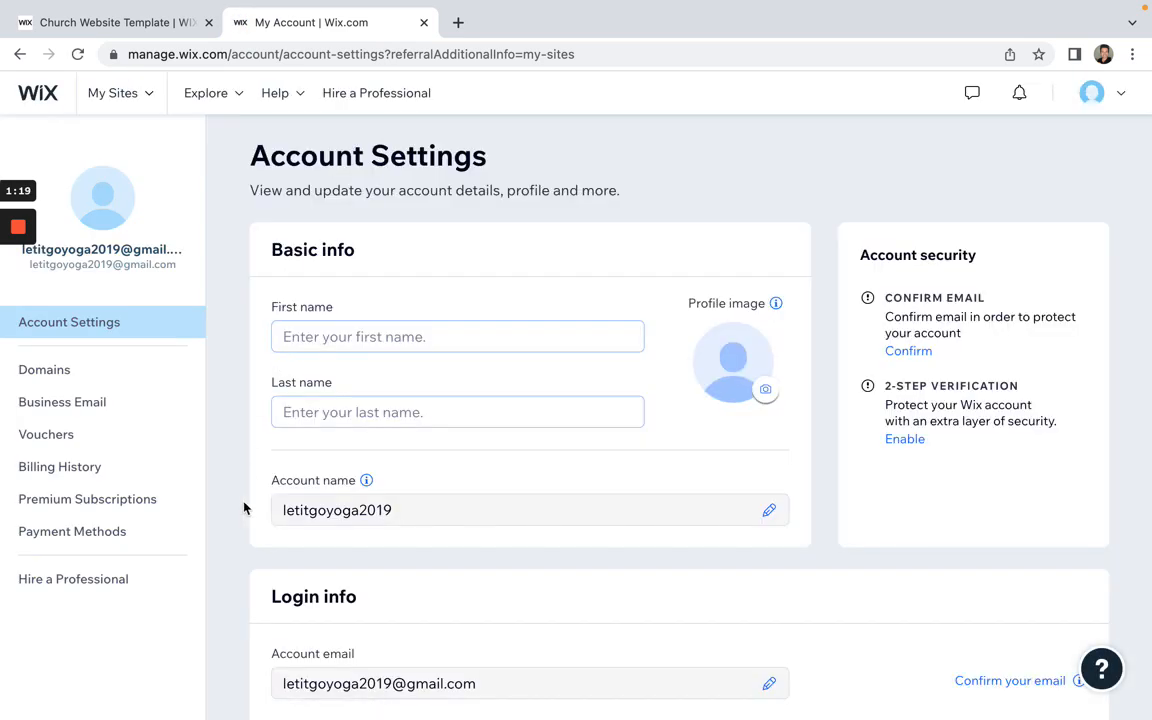
scroll(240, 520, "down", 6)
scroll(237, 525, "up", 6)
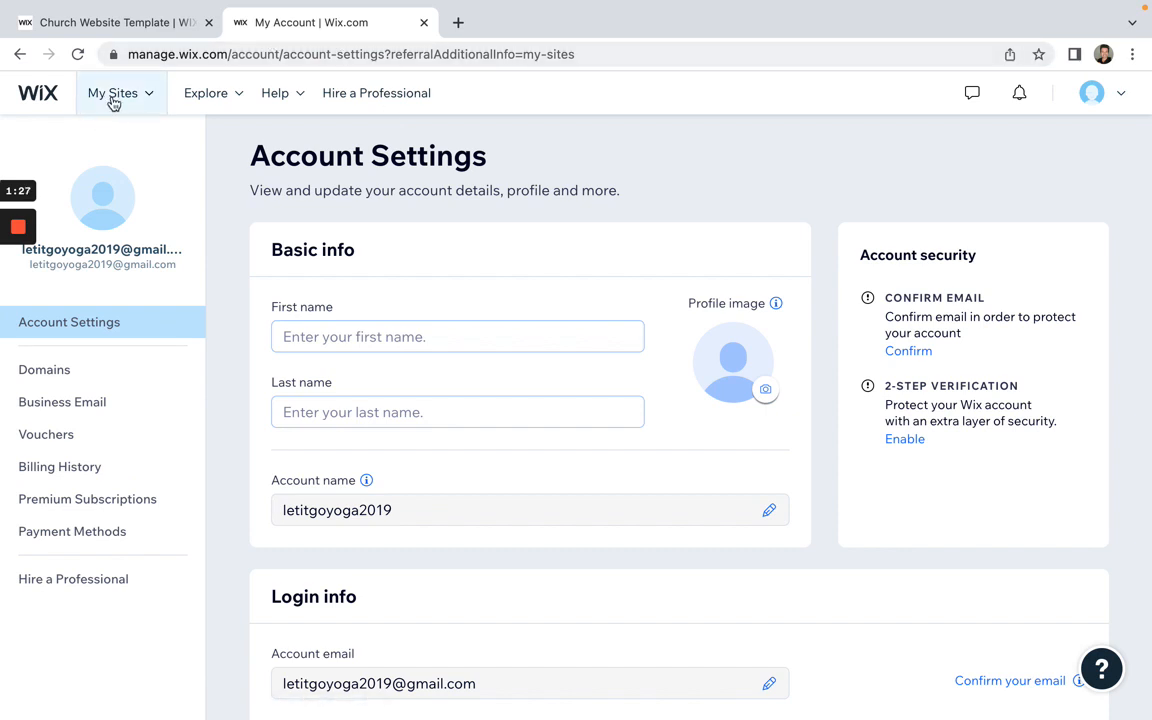
left_click(147, 98)
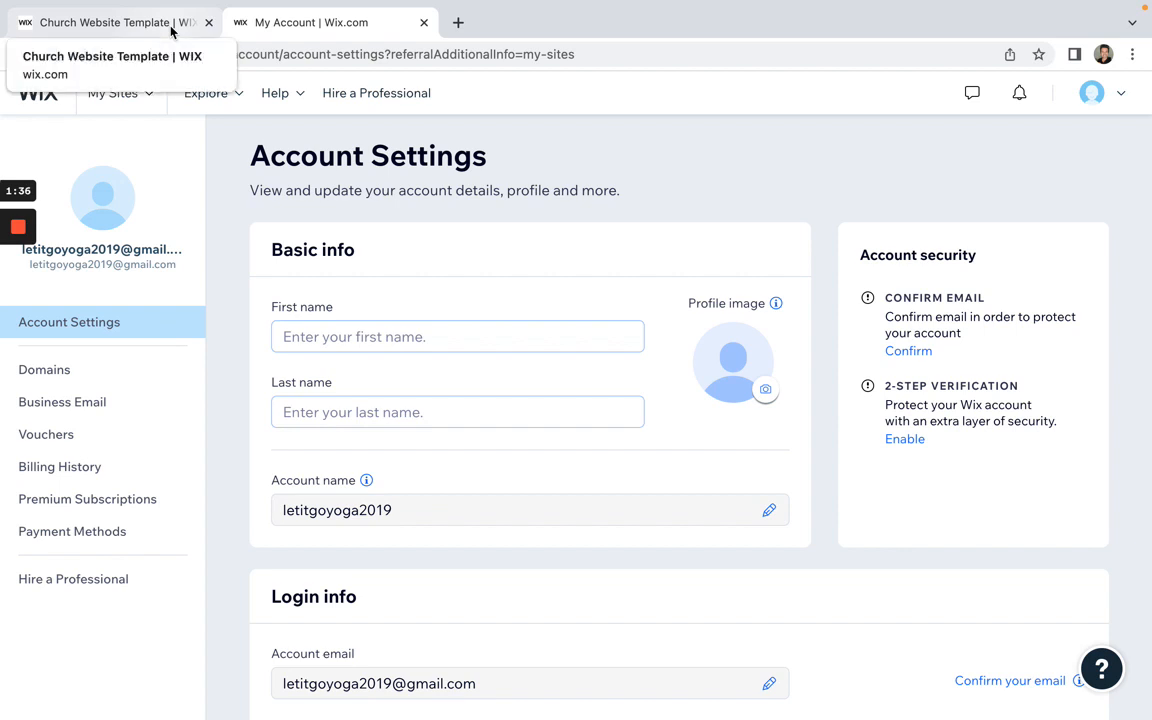
left_click(424, 23)
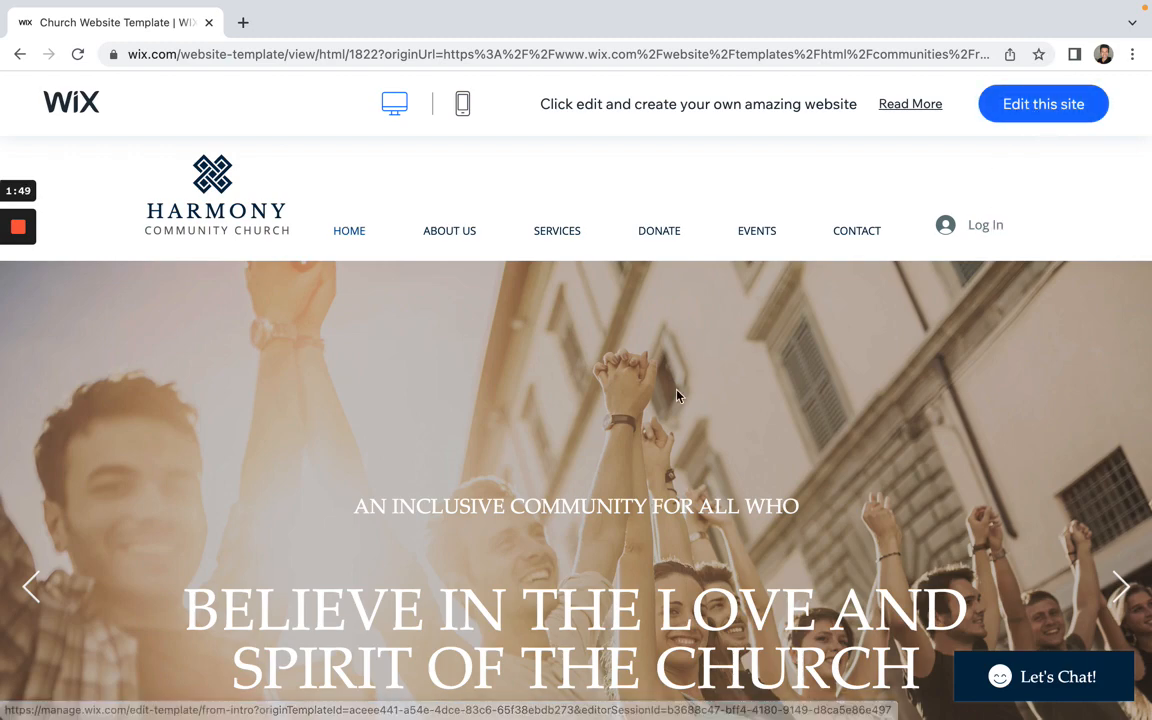
scroll(677, 396, "down", 10)
scroll(677, 396, "down", 10)
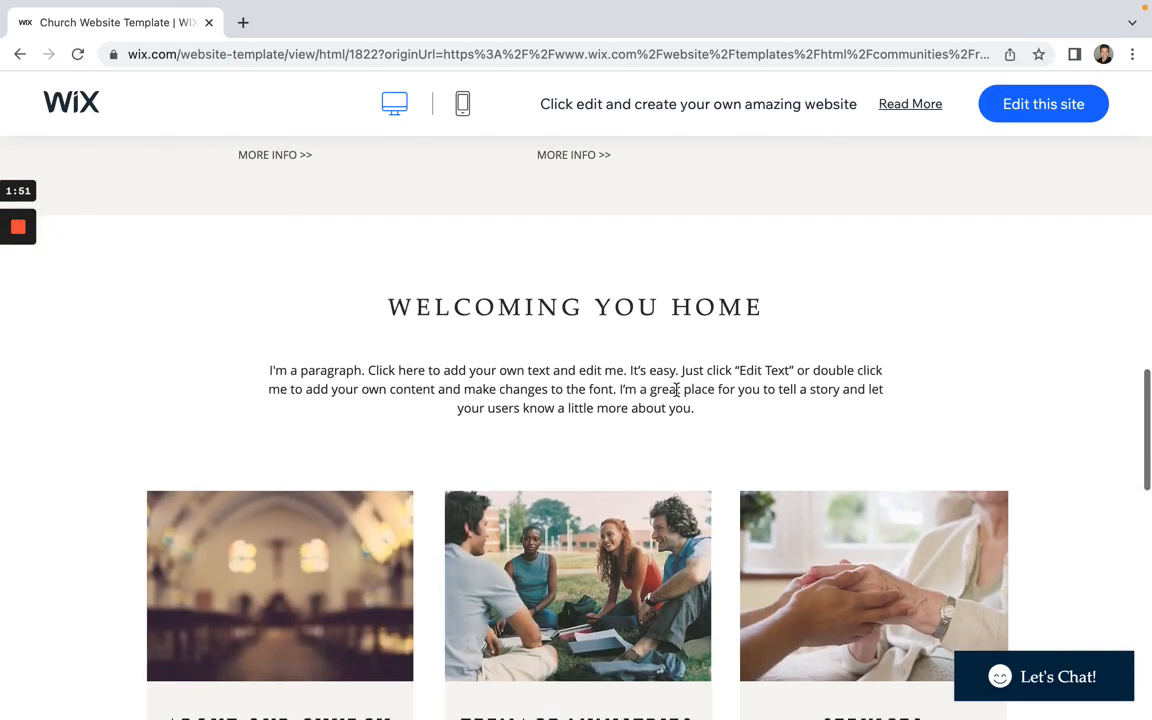
scroll(677, 396, "up", 5)
scroll(677, 396, "up", 15)
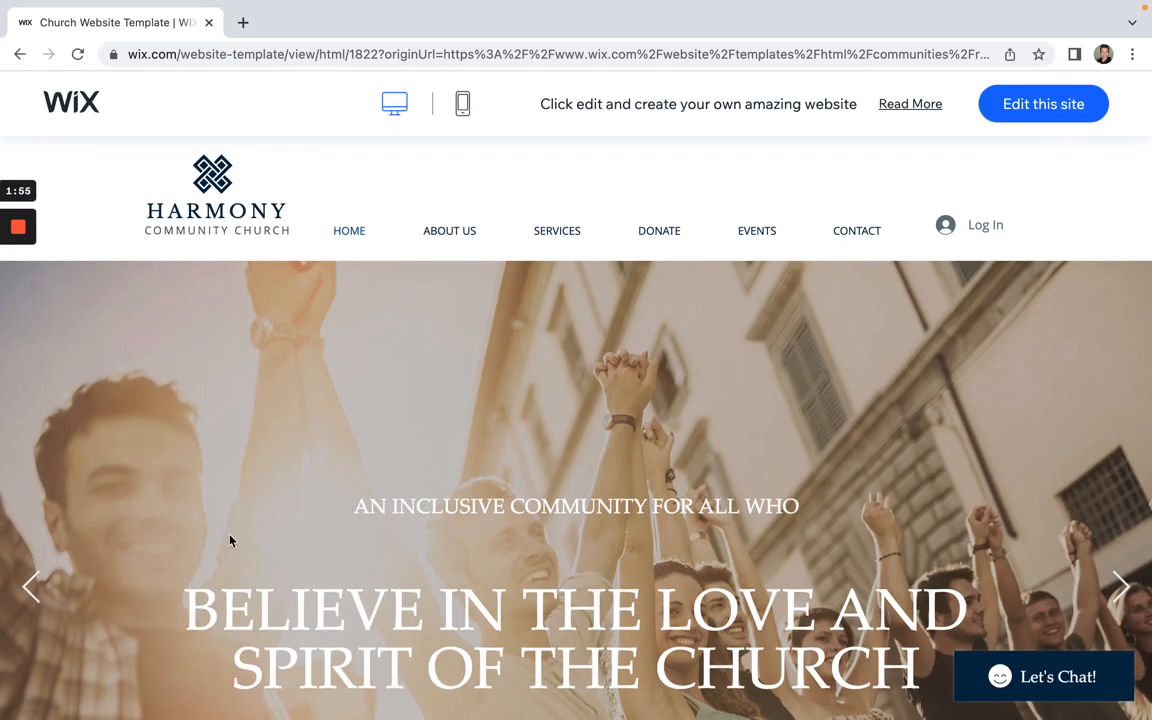
left_click(243, 22)
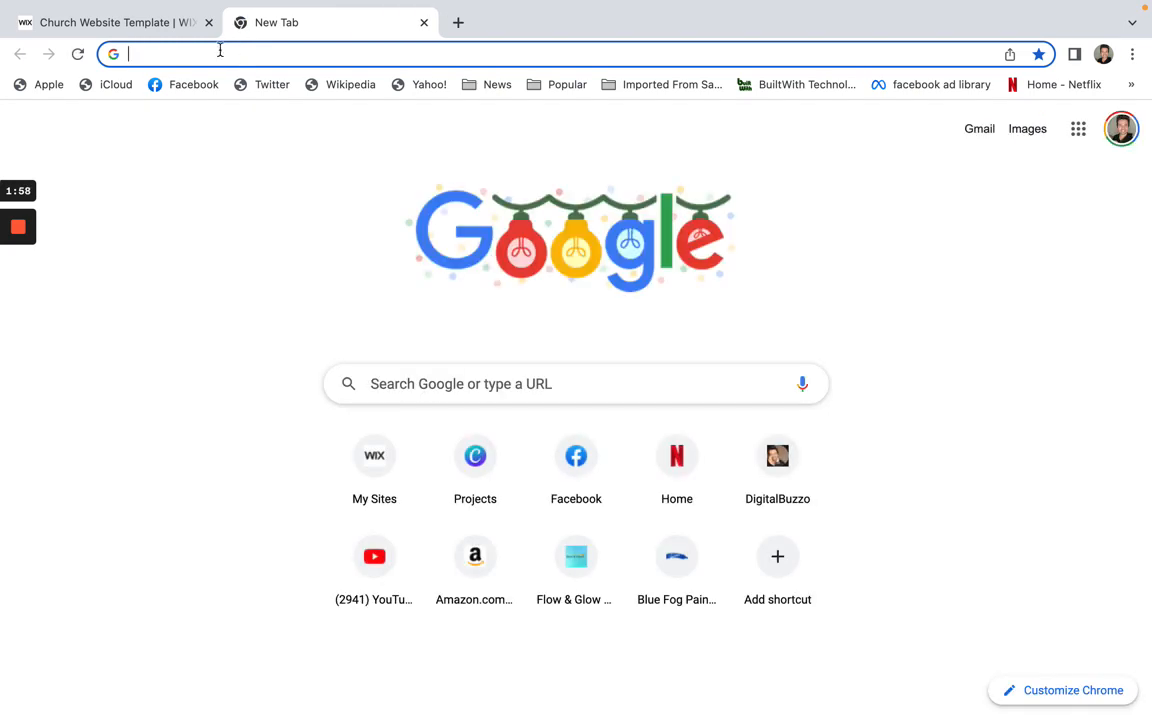
left_click(160, 25)
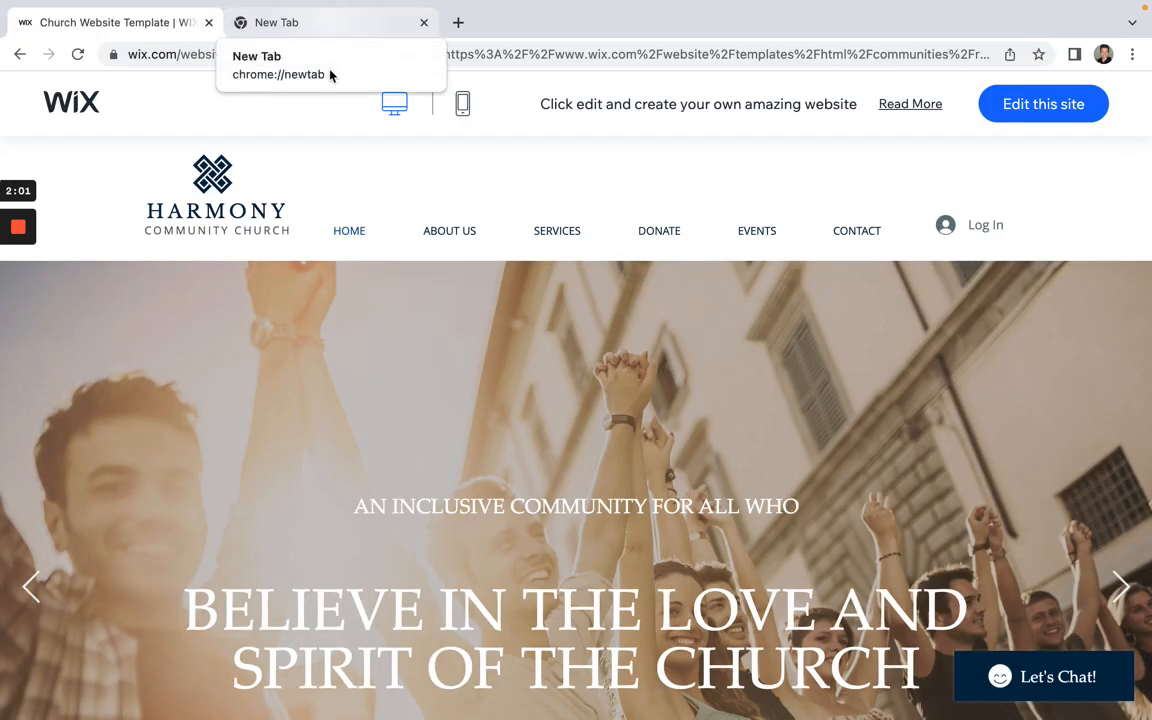
left_click(333, 27)
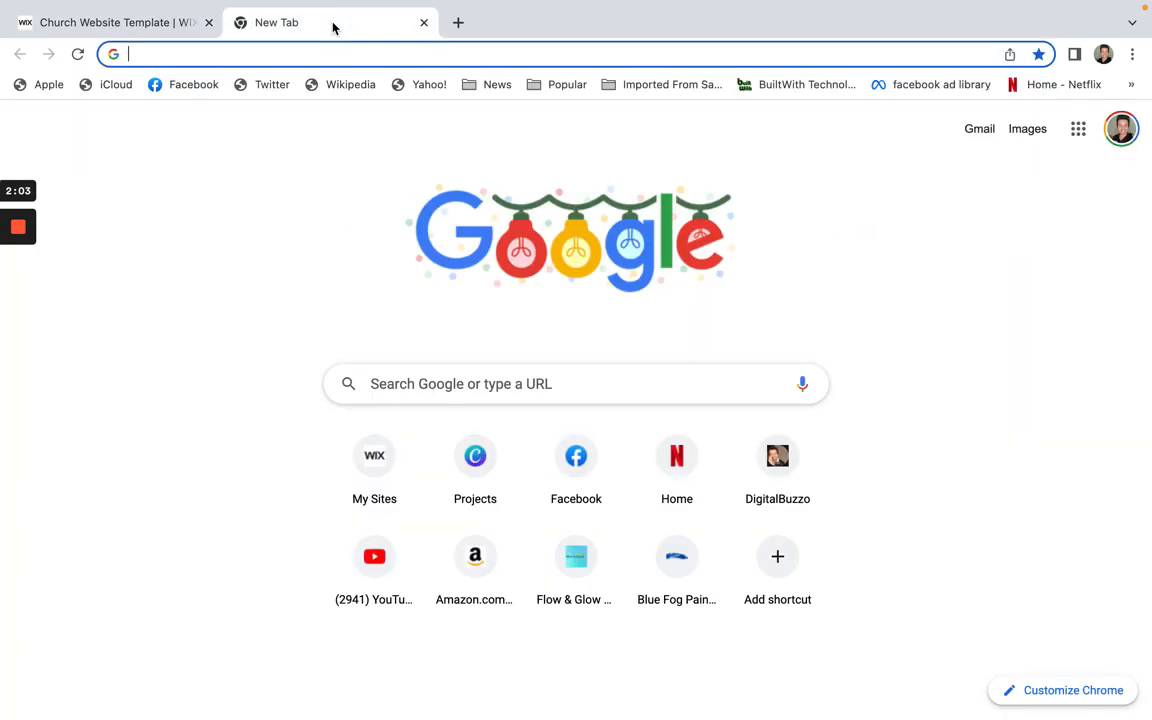
left_click(425, 23)
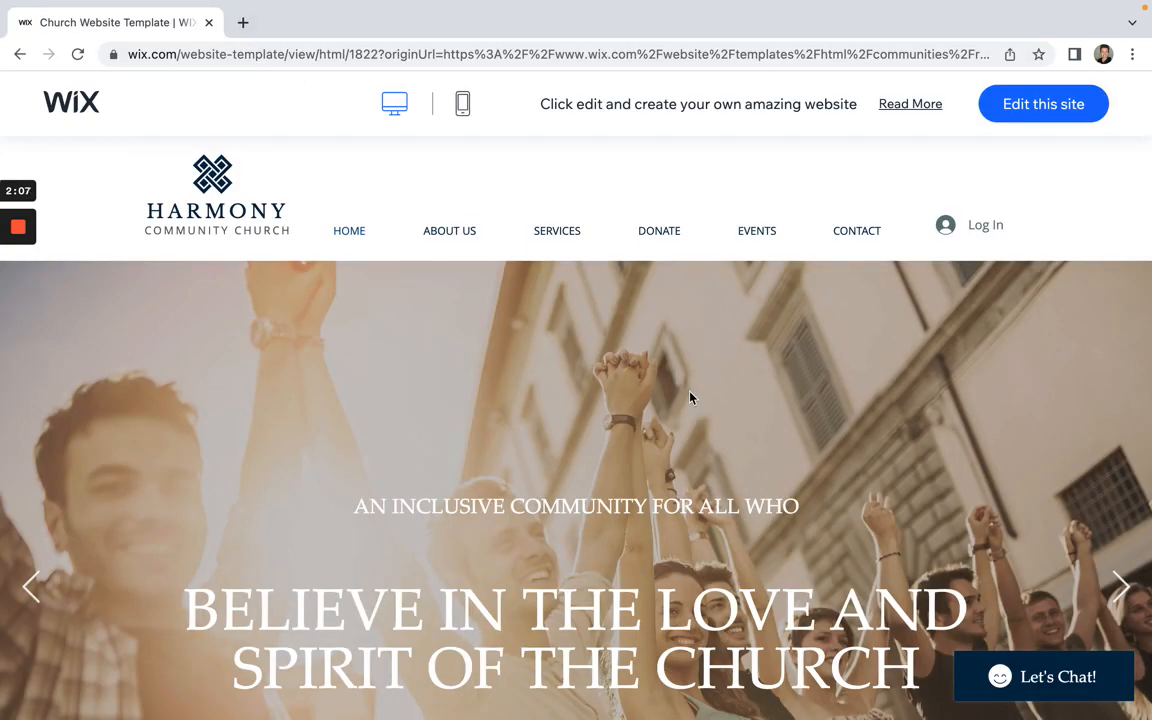
scroll(810, 430, "down", 2)
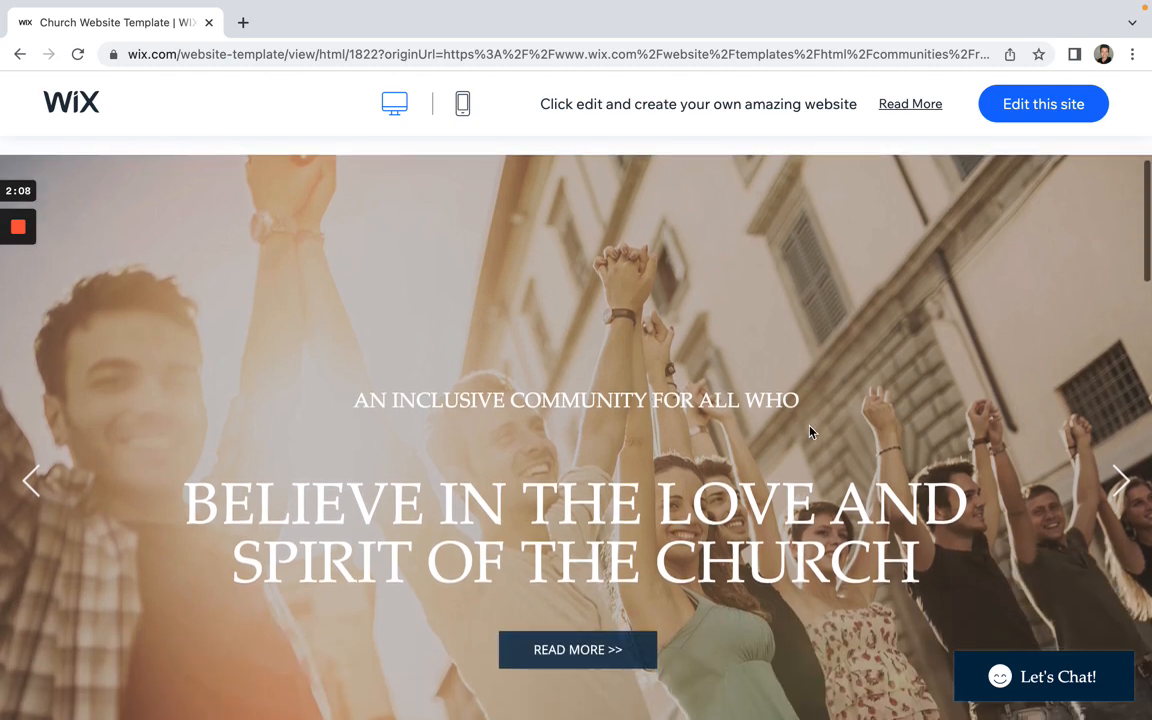
scroll(782, 329, "up", 3)
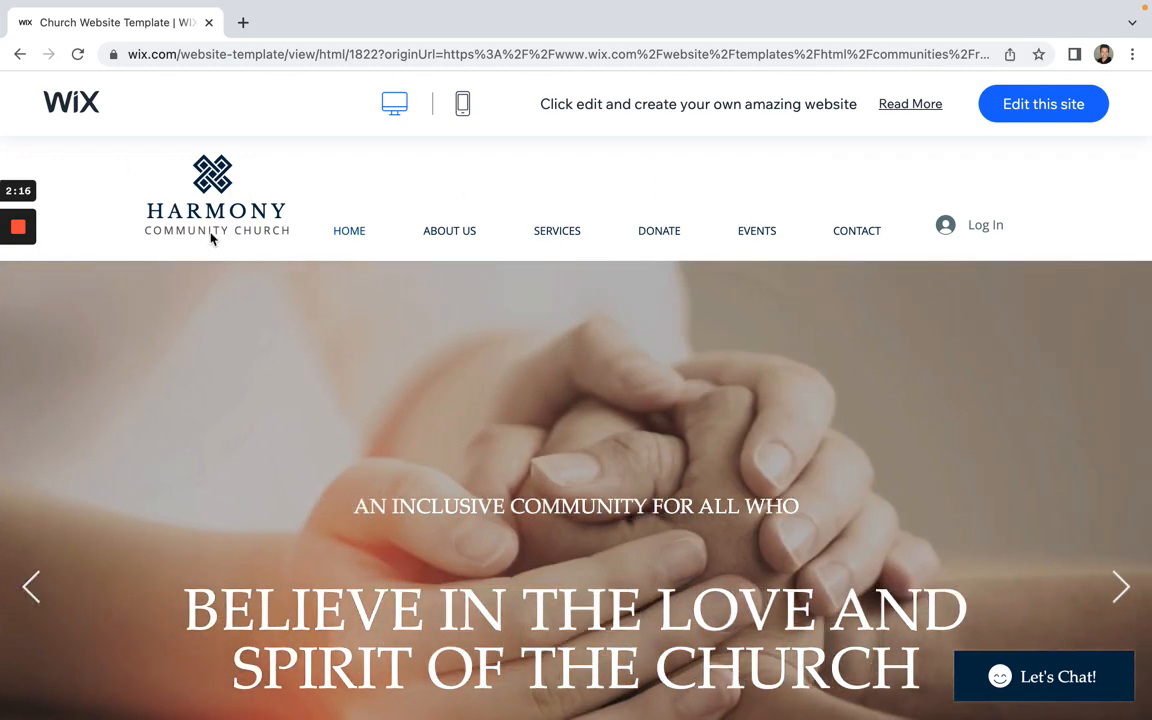
Step: Load the Harmony Community Church template into the Wix Editor with Edit this site
left_click(1037, 118)
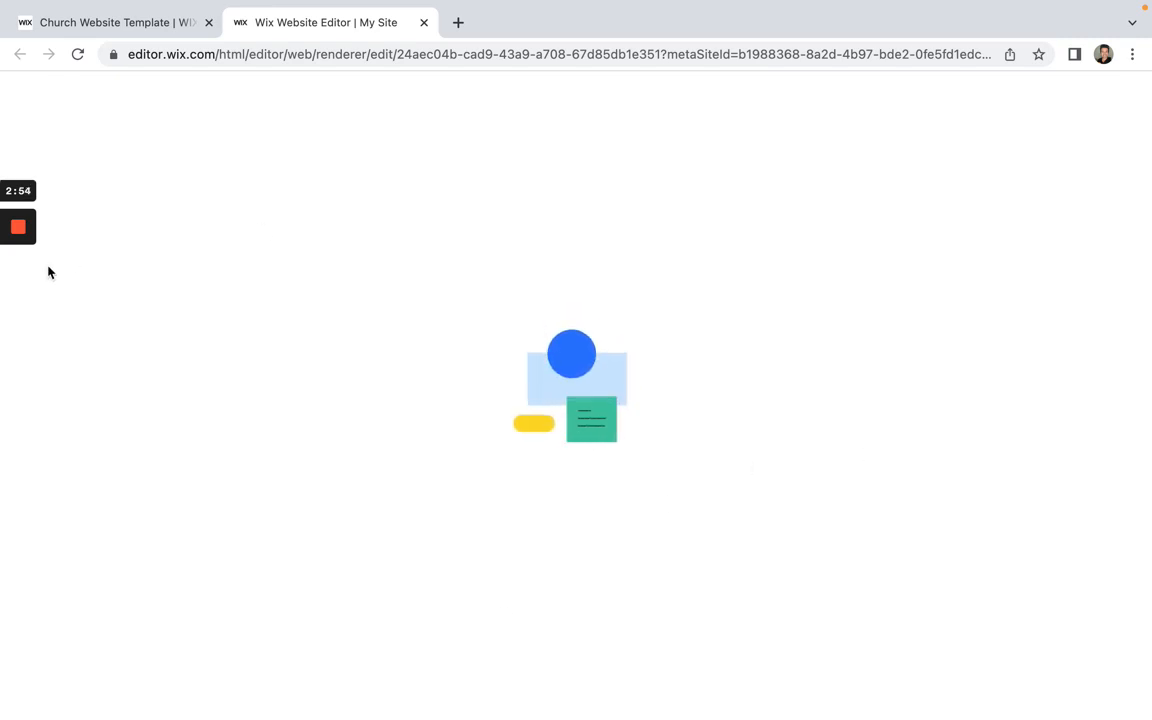
mouse_move(21, 284)
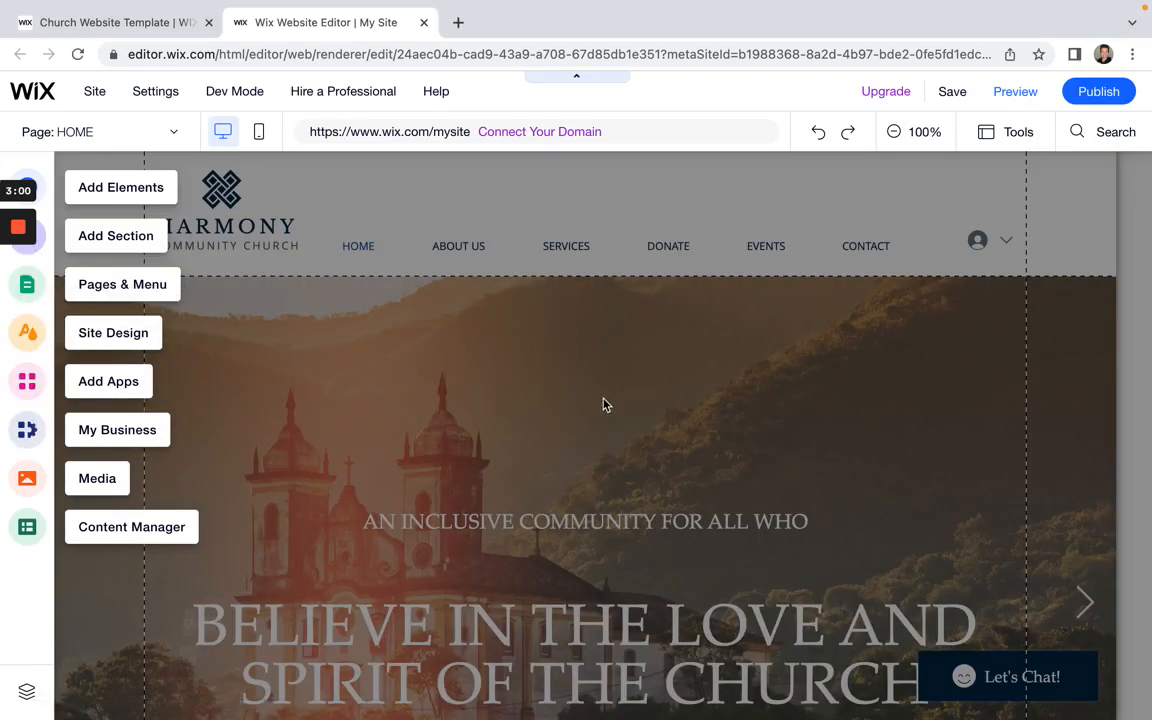
scroll(500, 438, "down", 10)
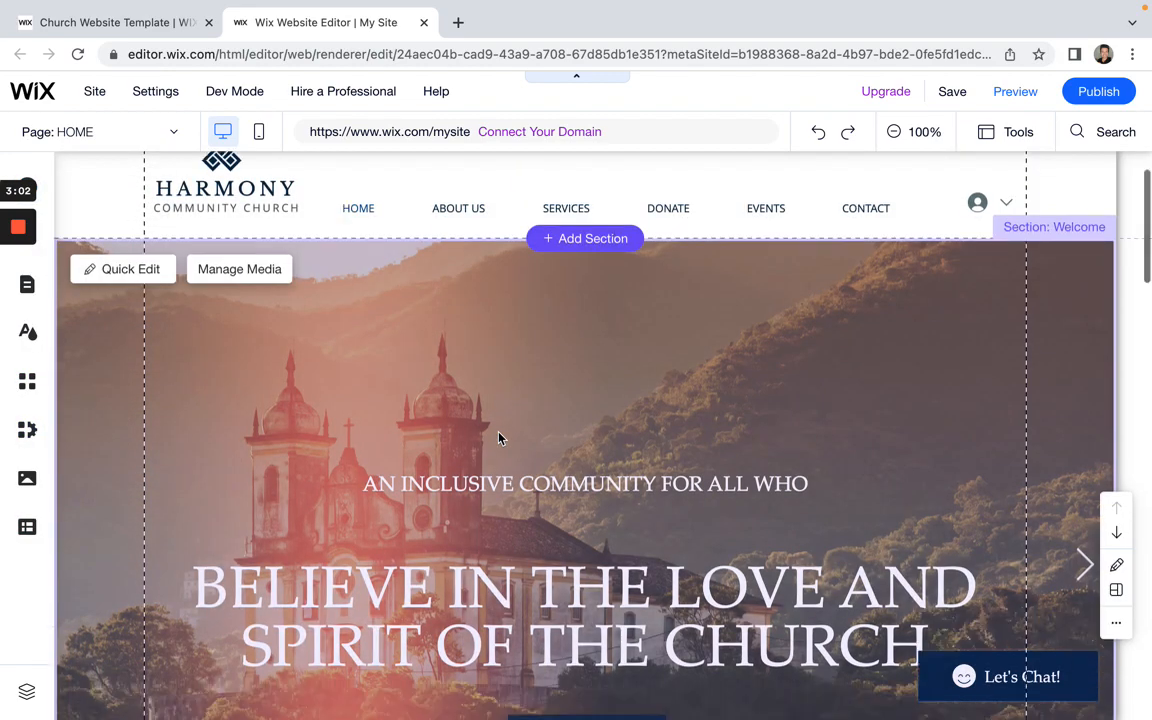
scroll(500, 438, "up", 10)
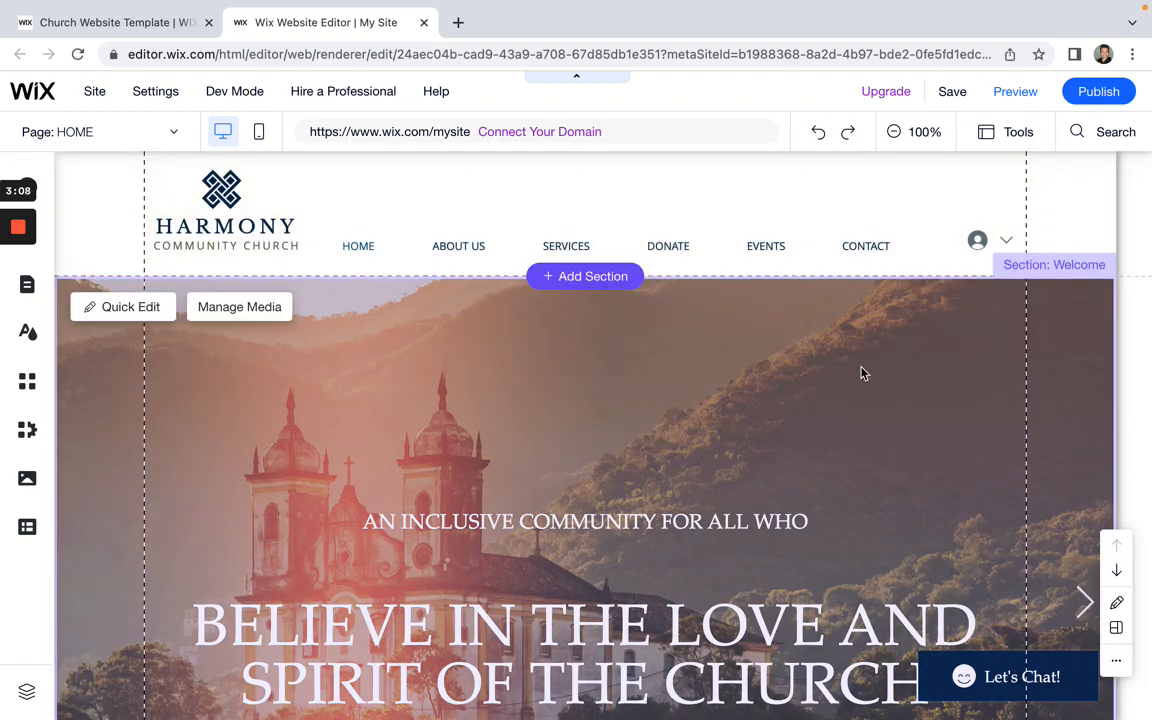
scroll(861, 373, "down", 2)
scroll(872, 250, "up", 2)
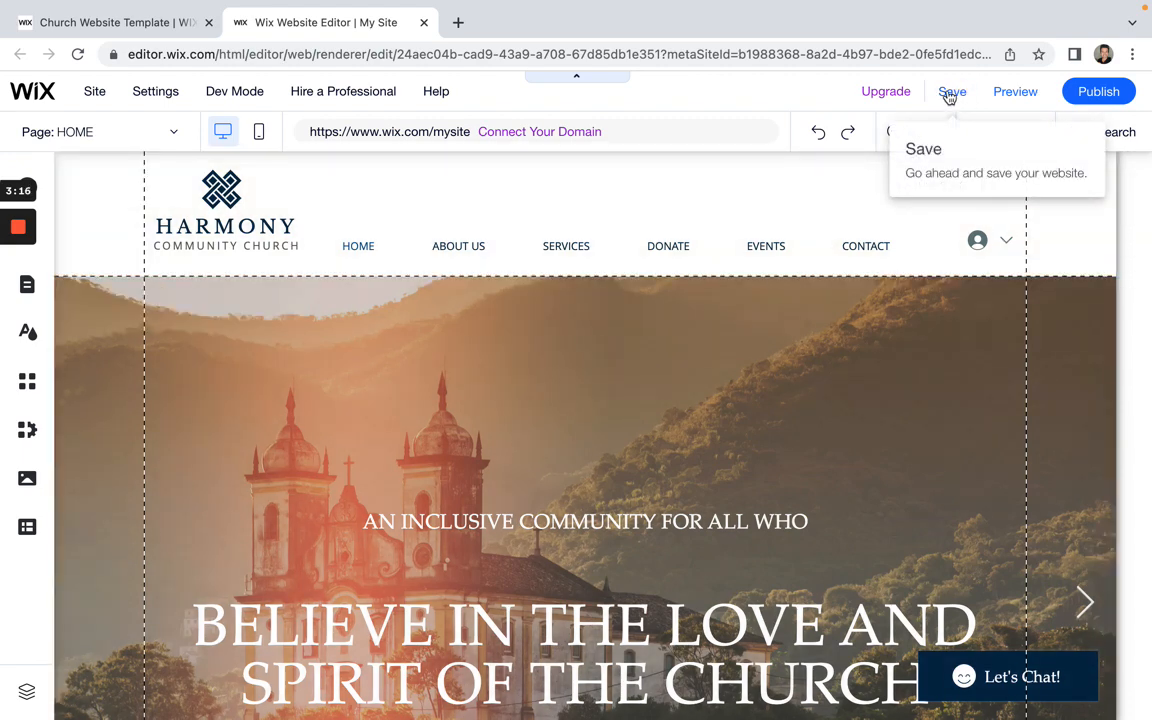
left_click(951, 92)
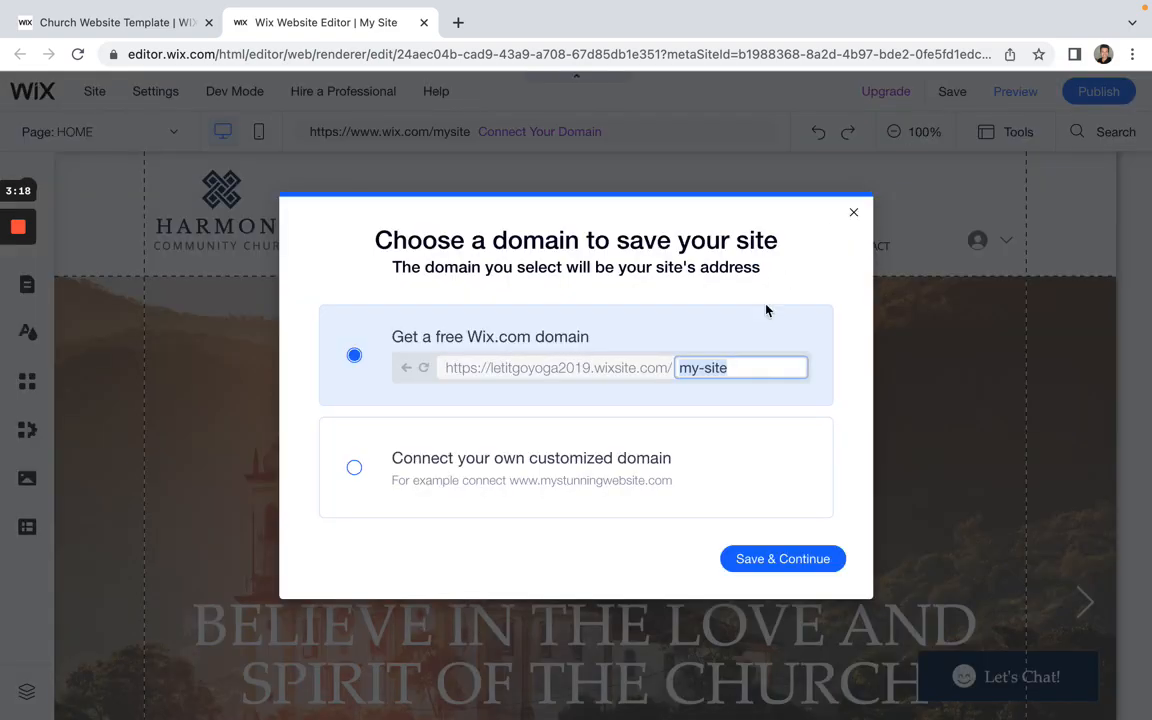
left_click(853, 212)
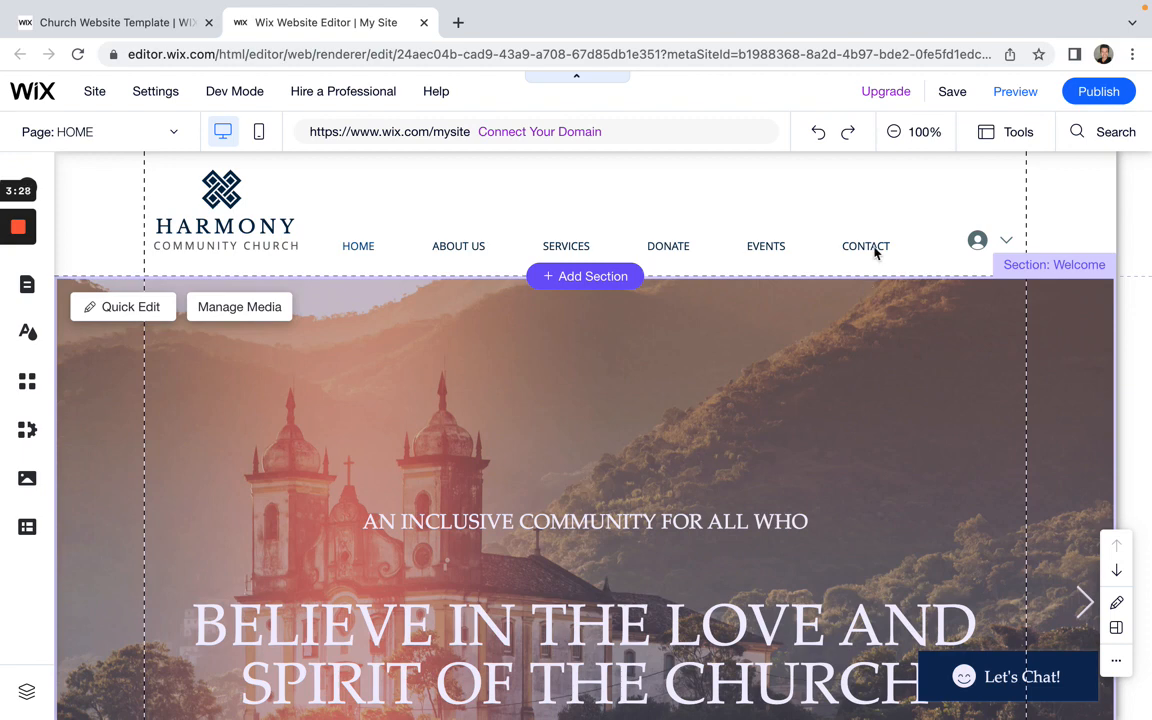
Step: Switch to Preview mode and scroll through the church site's Home page
left_click(1017, 98)
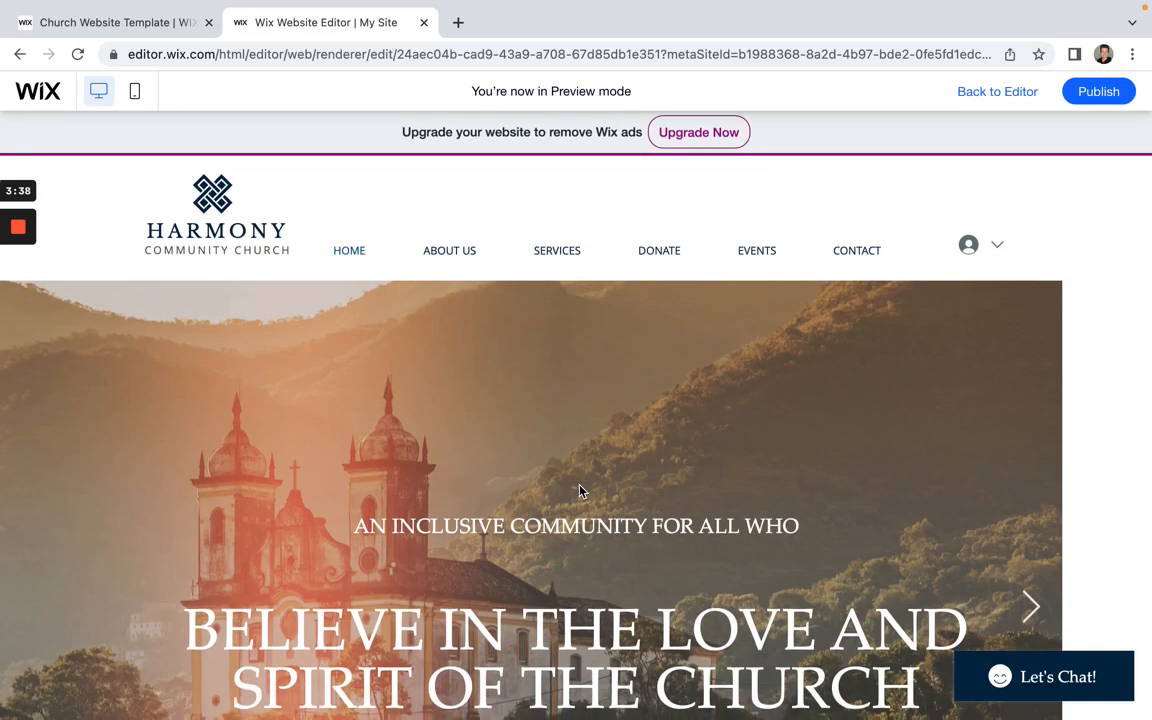
scroll(580, 490, "down", 5)
scroll(580, 490, "down", 15)
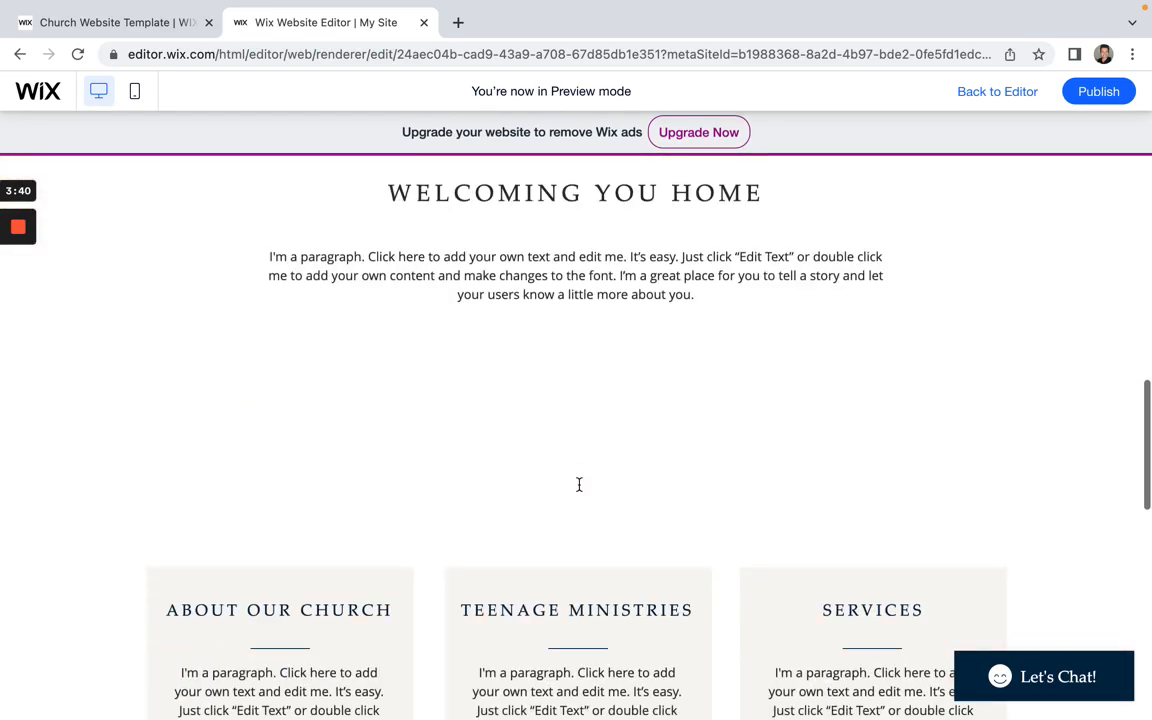
scroll(579, 484, "up", 20)
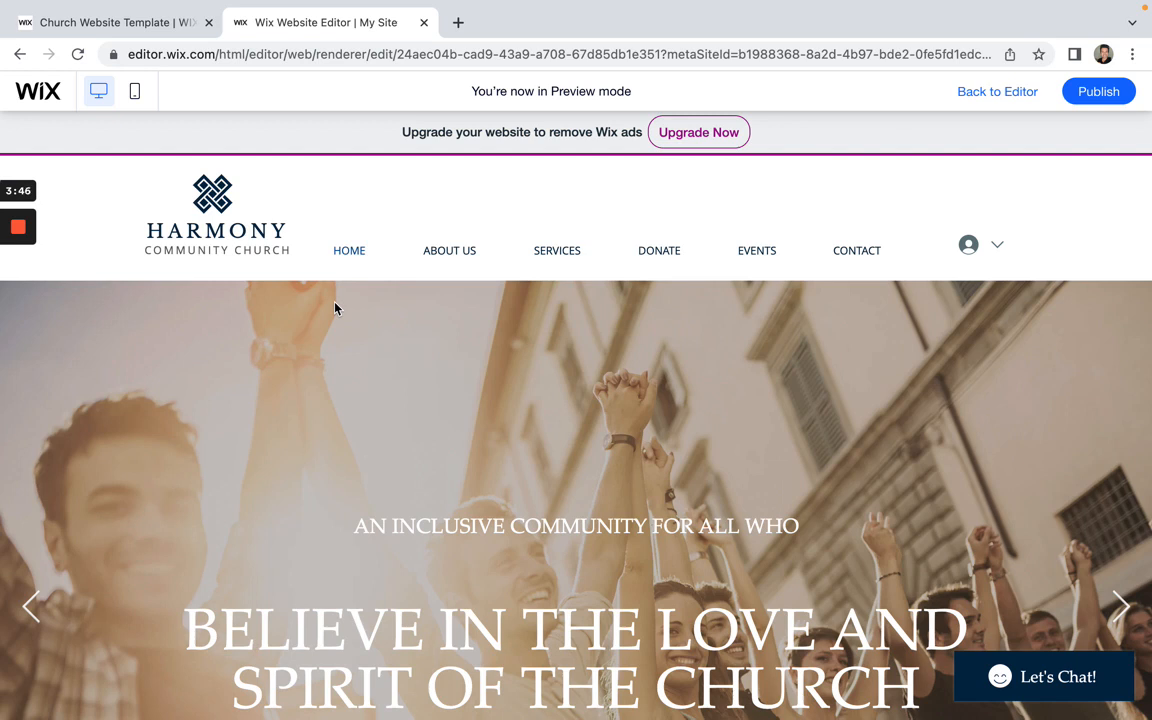
scroll(360, 380, "down", 1)
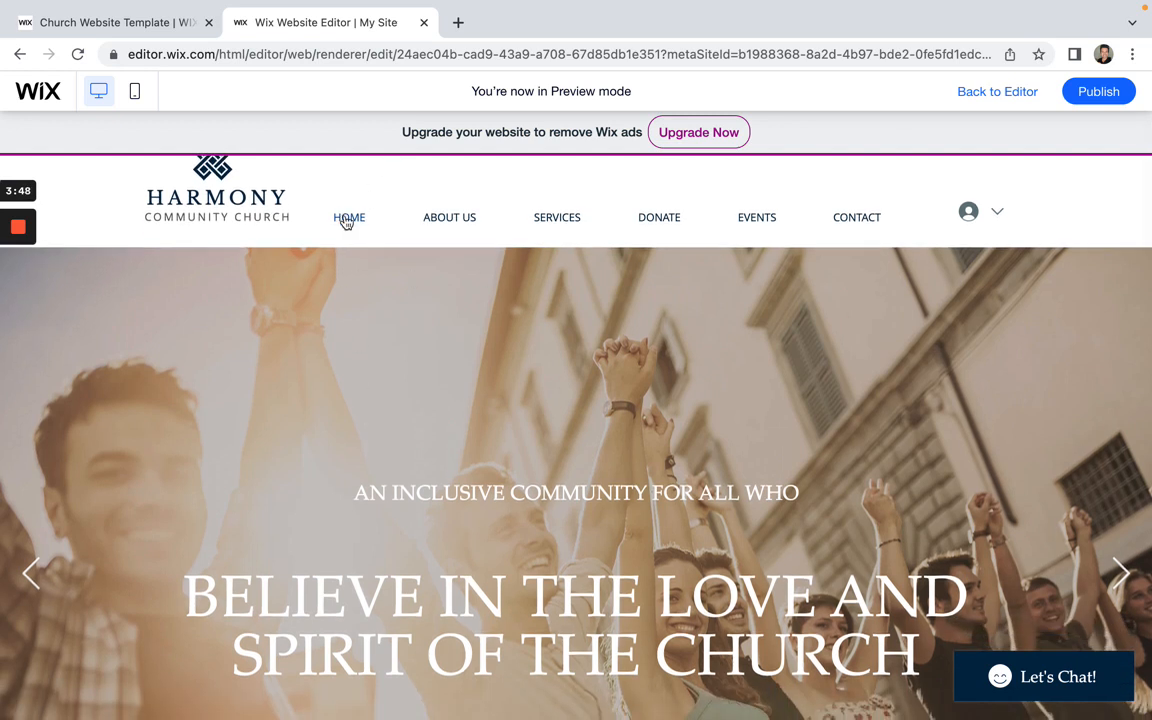
scroll(420, 245, "up", 1)
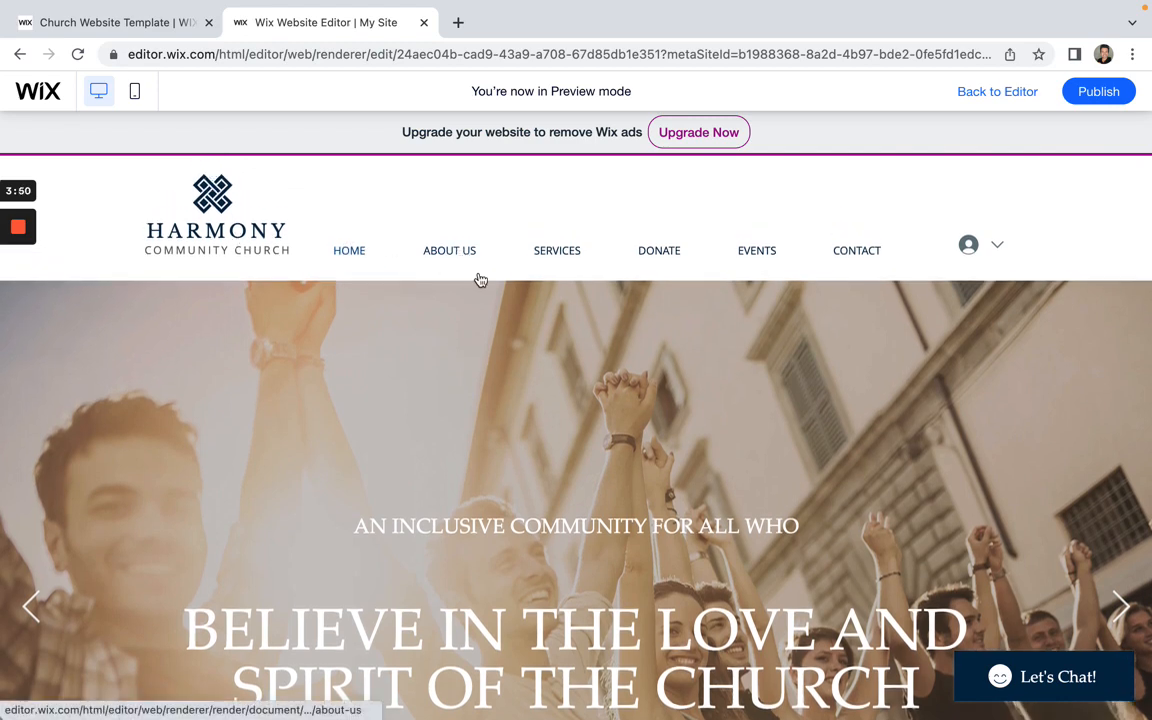
Step: Browse the About Us and Services & Sermons pages in the preview
left_click(470, 262)
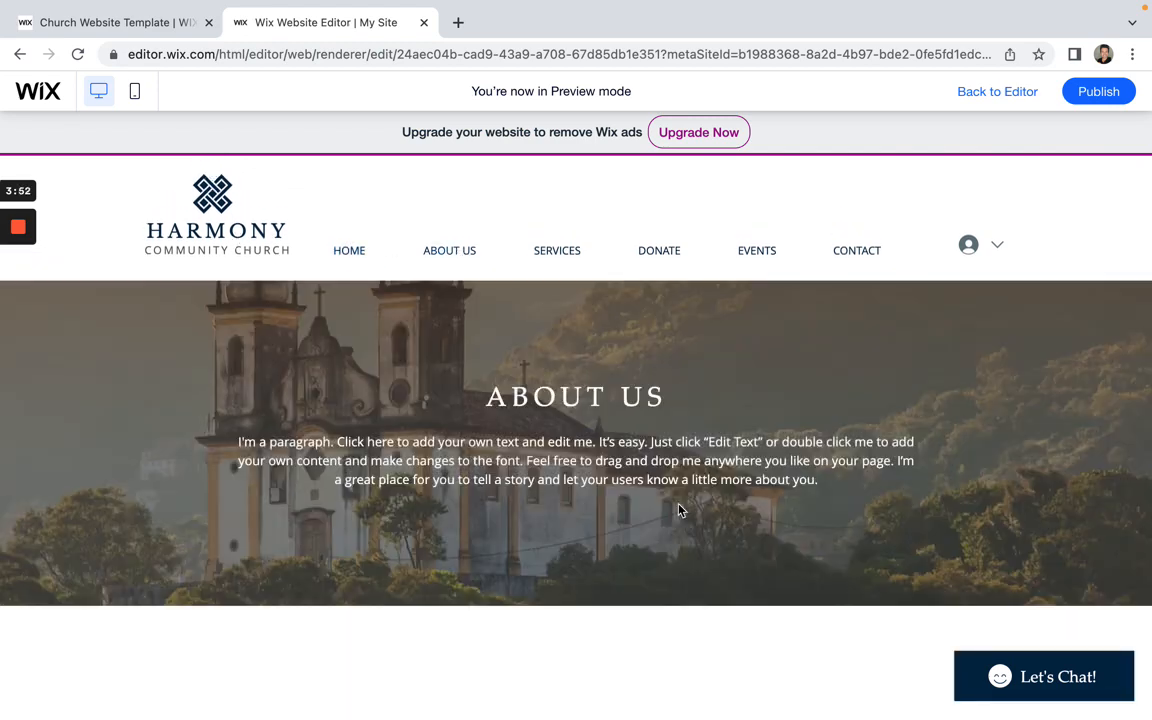
scroll(679, 510, "down", 10)
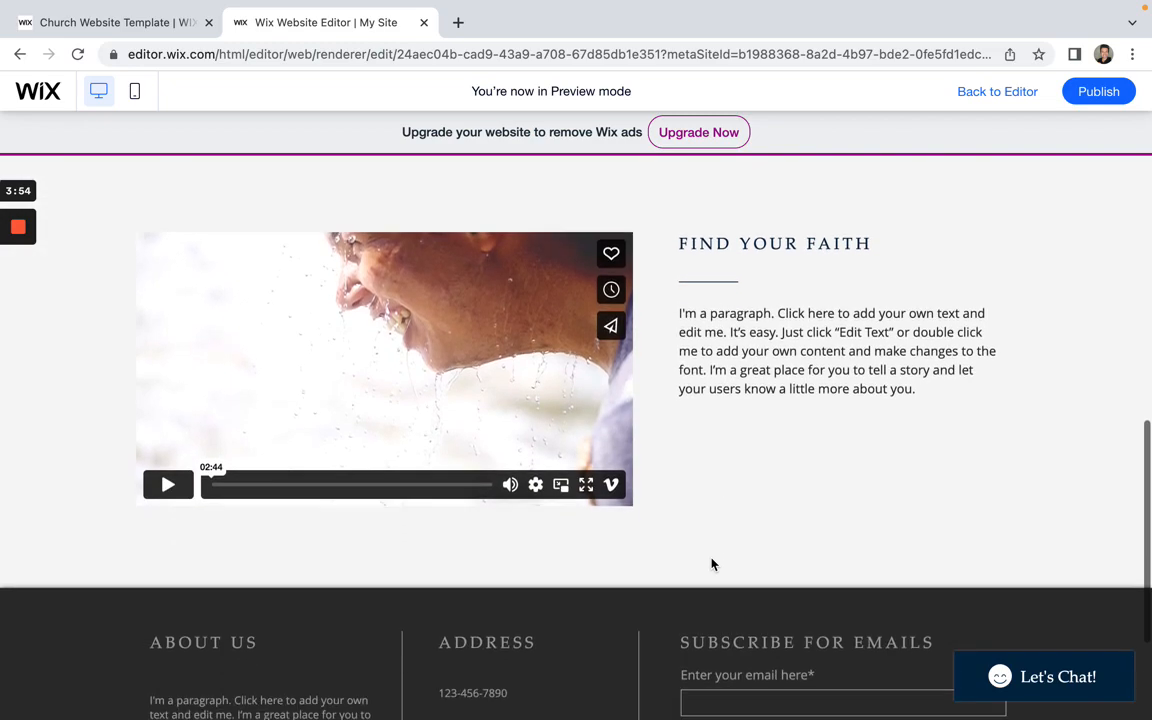
scroll(710, 563, "up", 10)
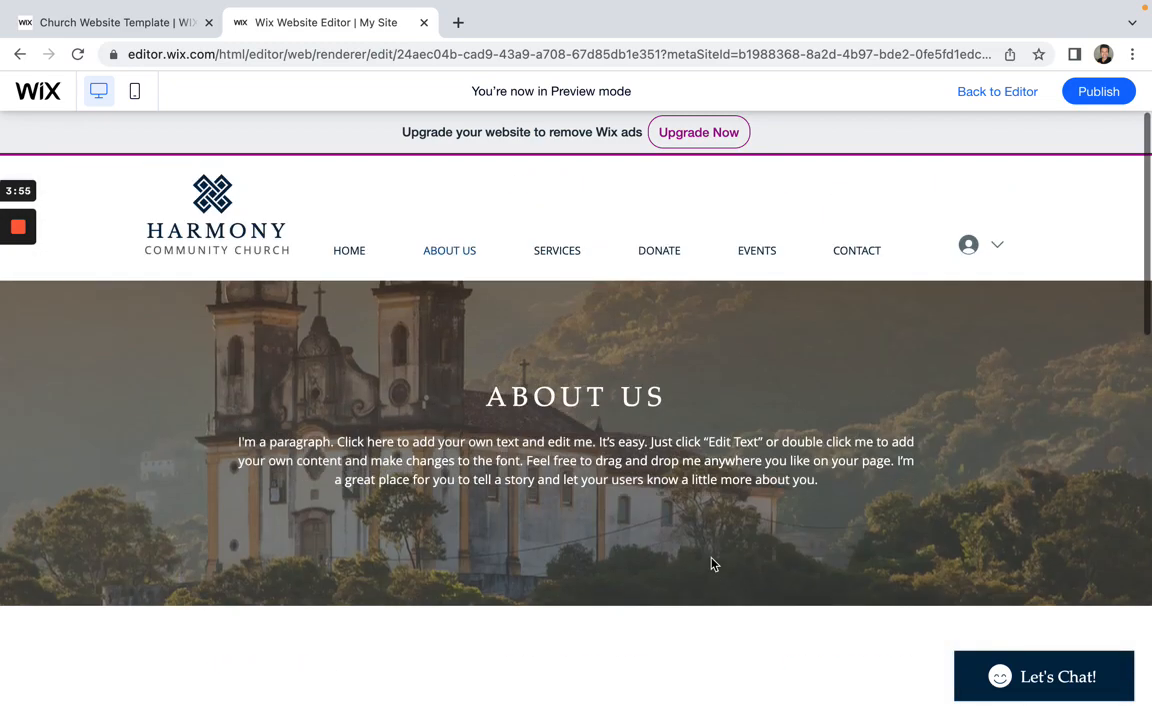
left_click(562, 256)
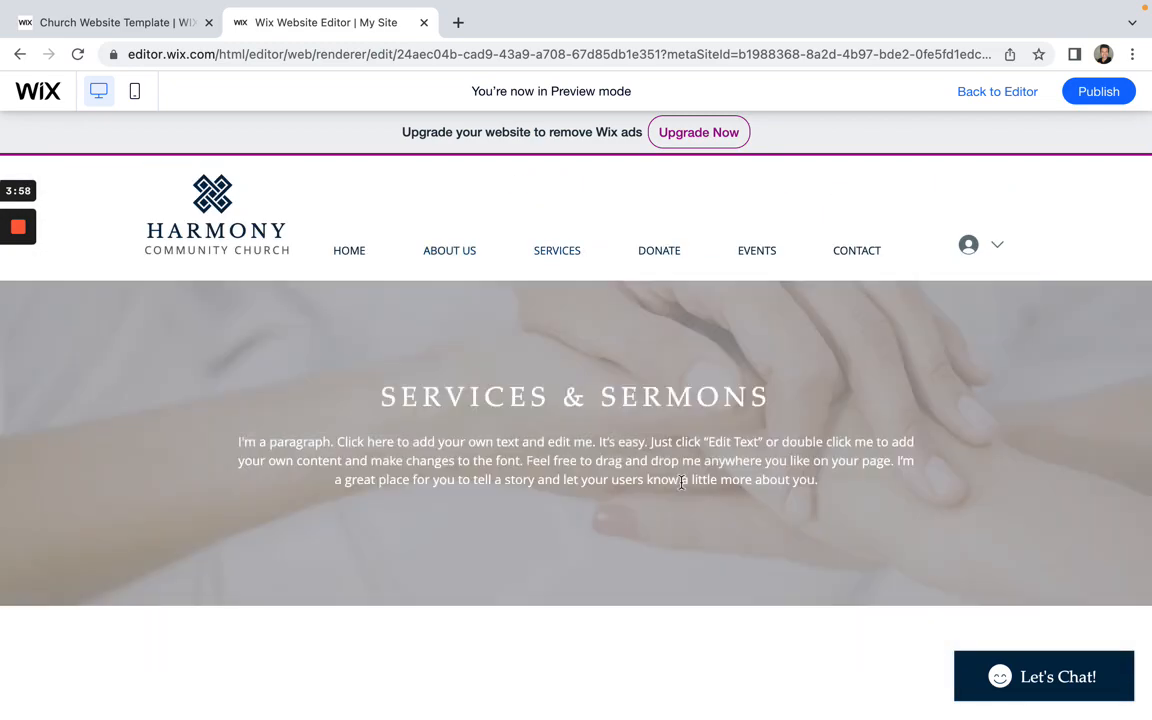
scroll(682, 485, "down", 9)
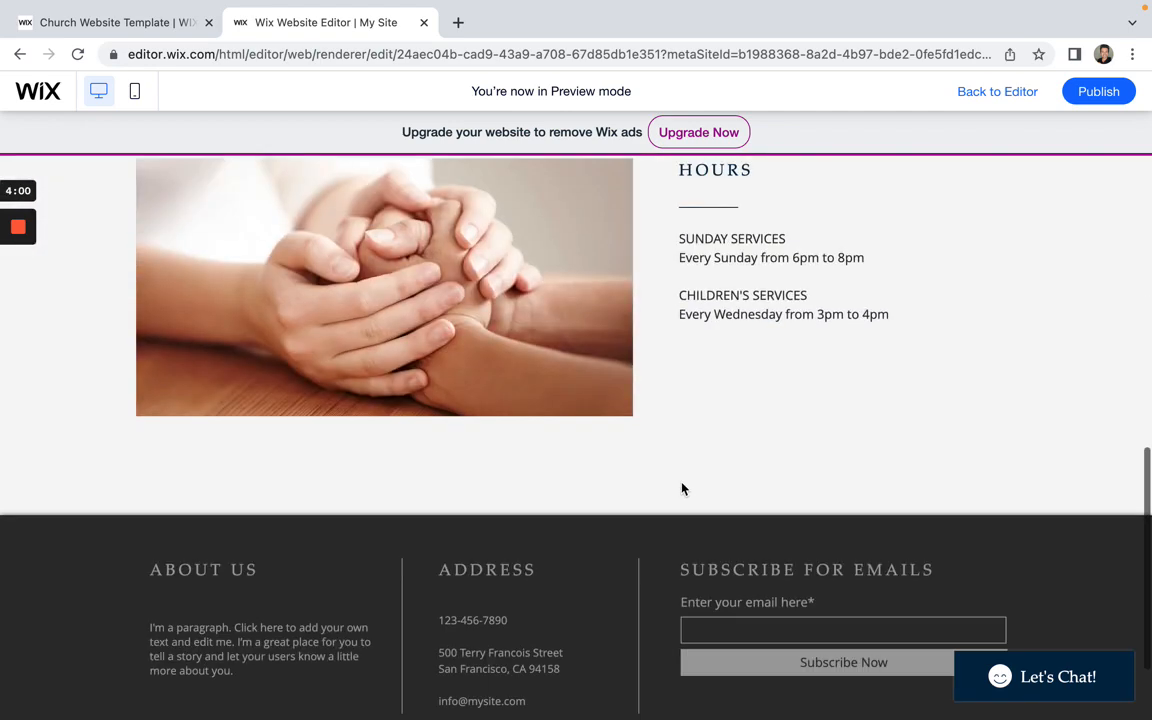
scroll(682, 488, "up", 10)
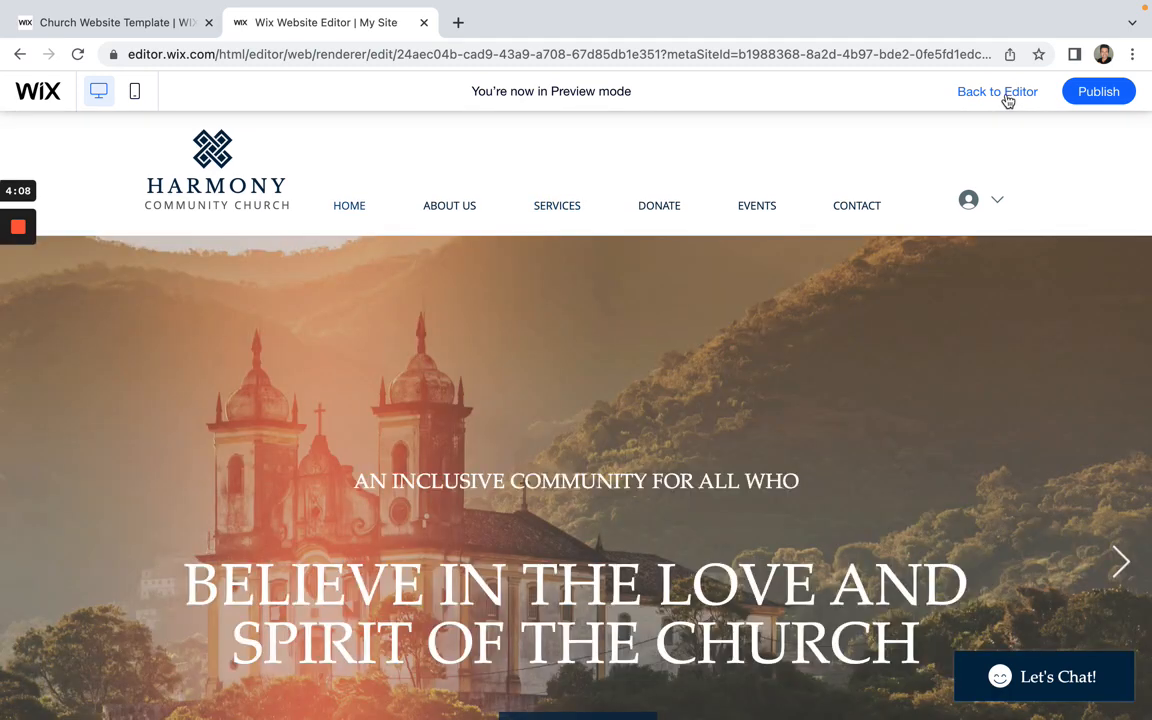
Step: Return to the editor, select the header's horizontal menu, and show its Menu Design styles
left_click(1005, 95)
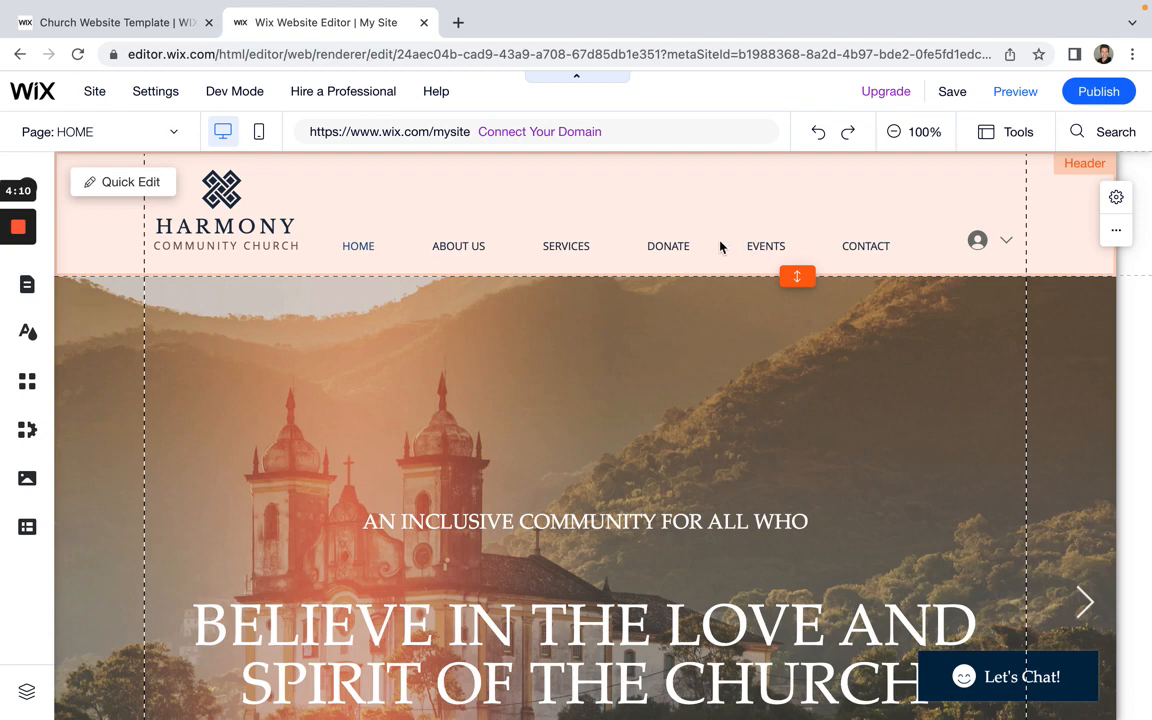
left_click(279, 238)
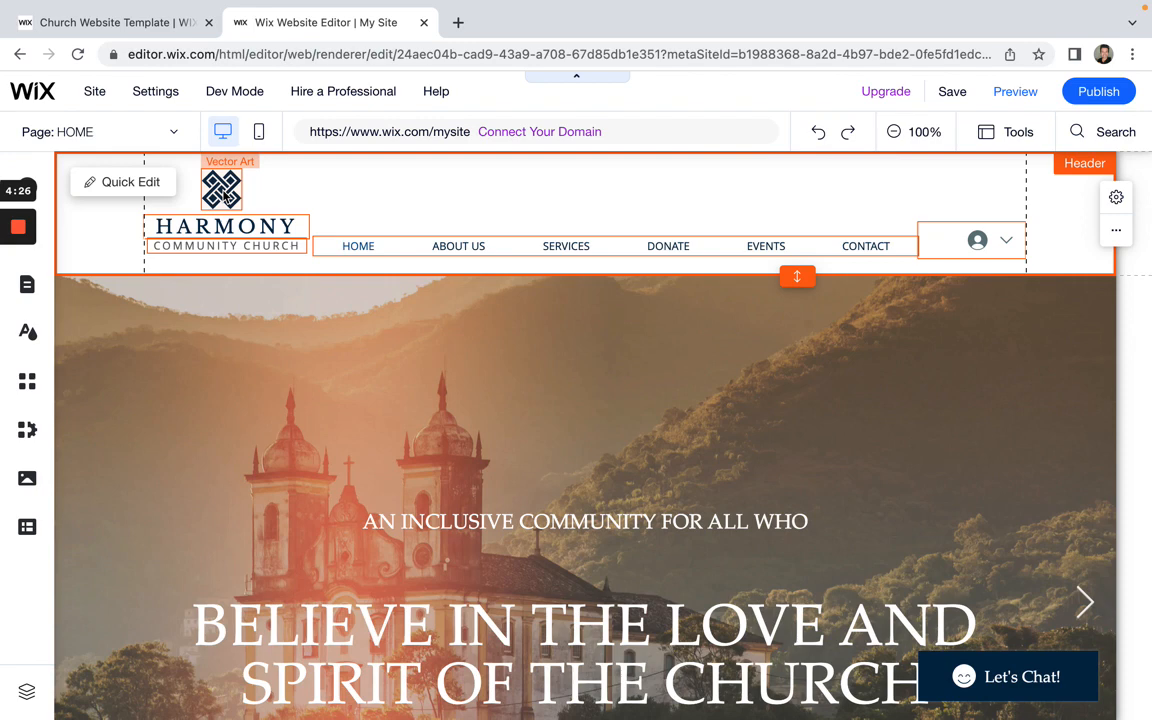
left_click(236, 246)
left_click(236, 248)
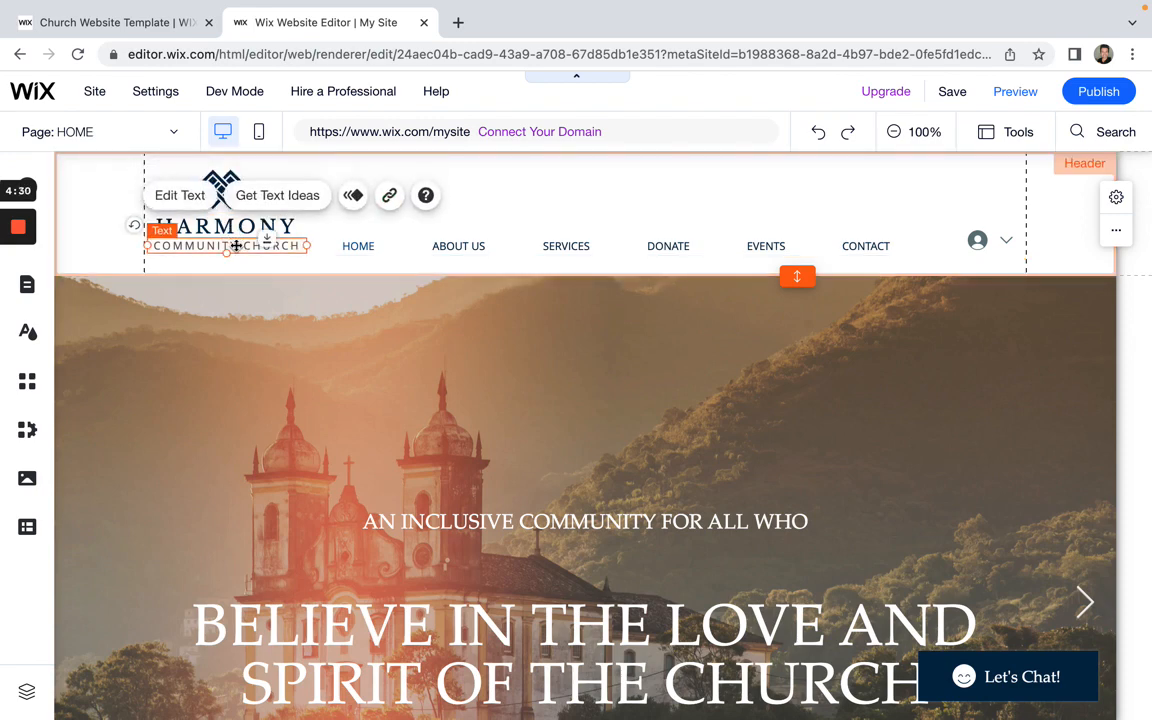
left_click(416, 257)
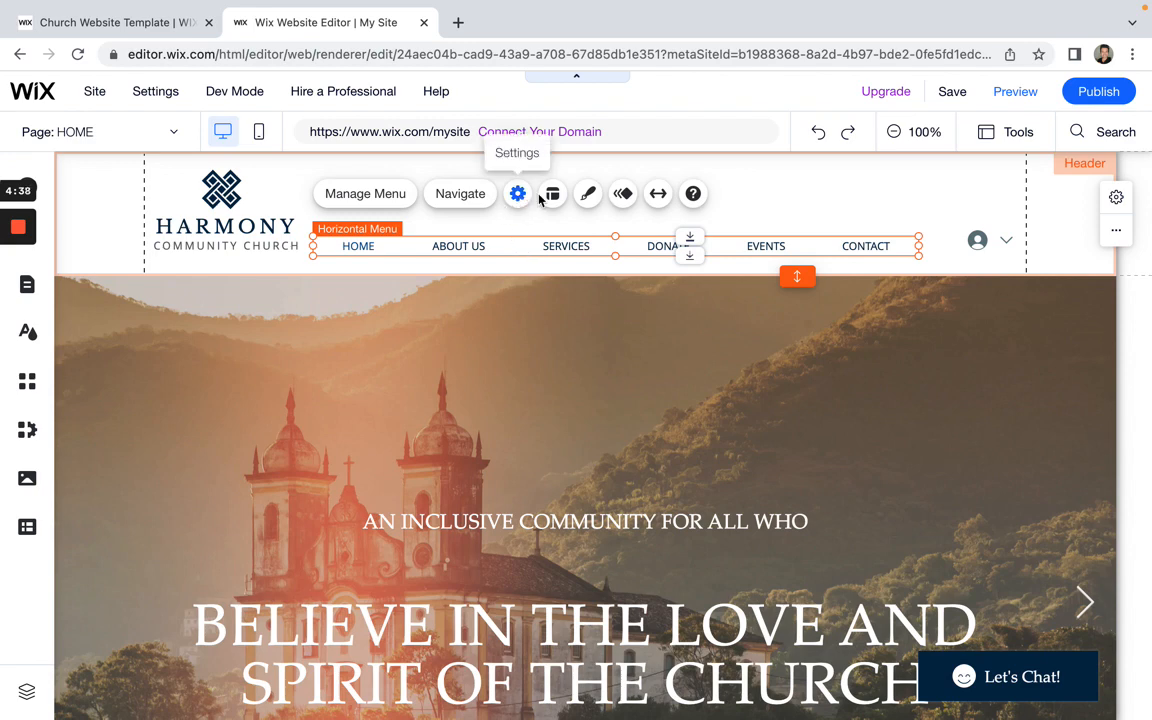
left_click(591, 198)
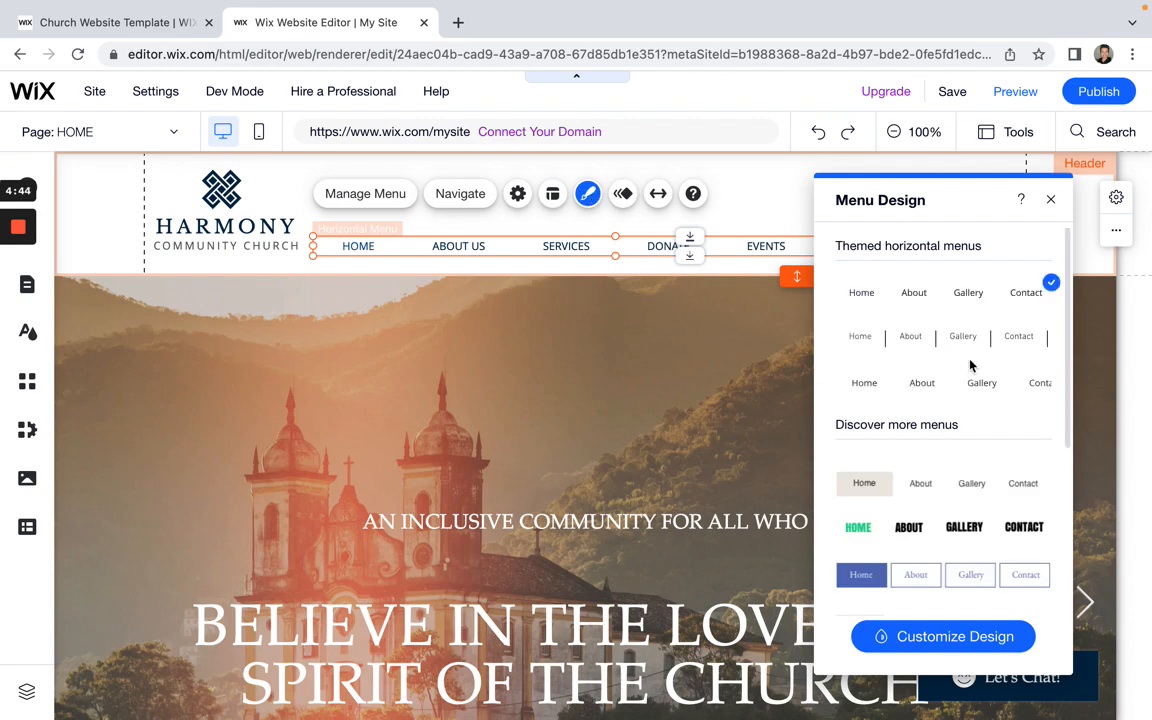
Step: Try the divider, underlined-HOME, grey-highlighted and bold green-HOME menu styles
left_click(949, 338)
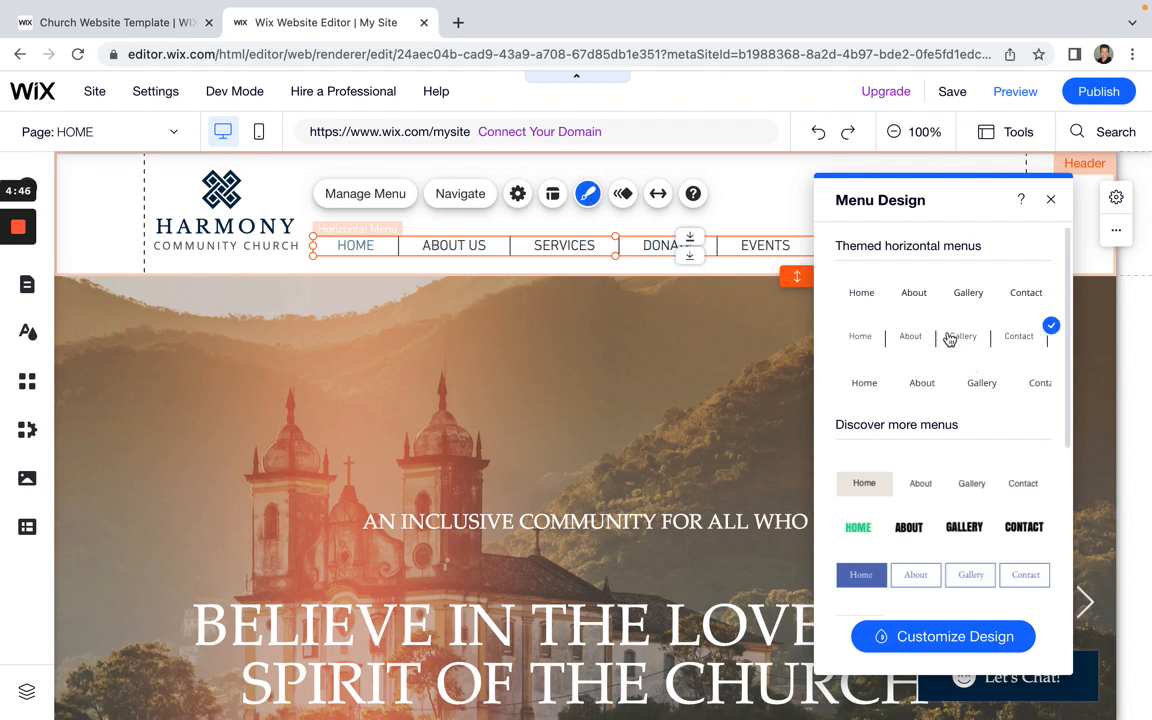
left_click(940, 386)
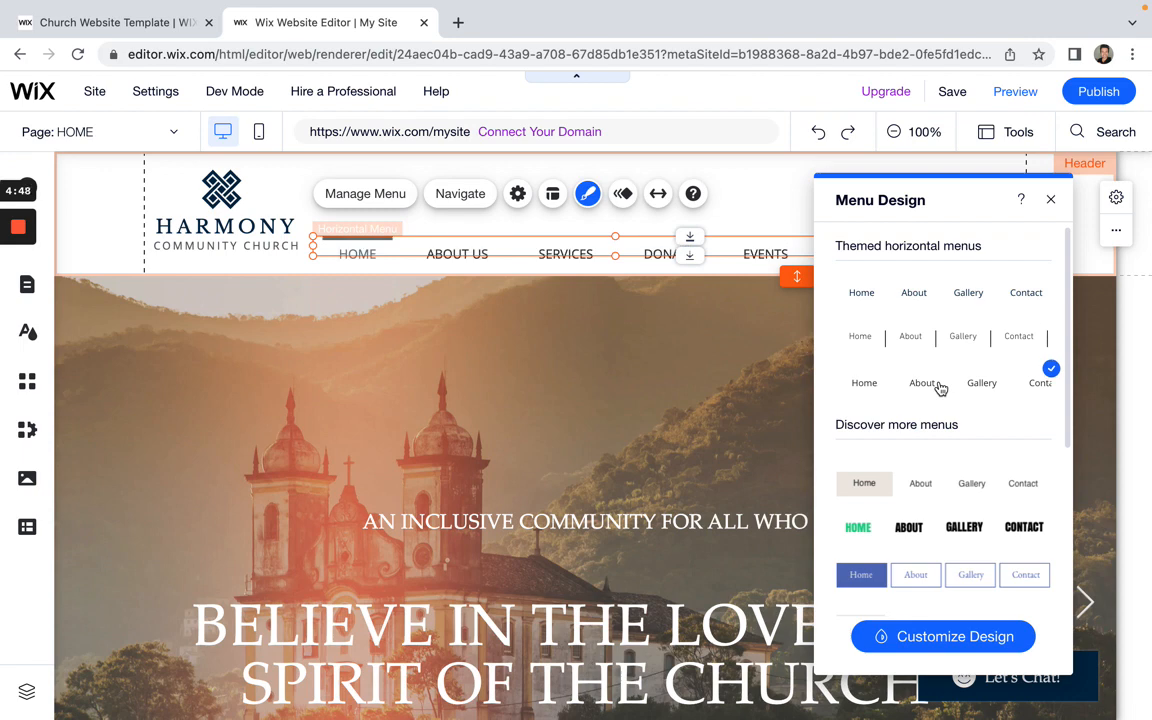
left_click(917, 487)
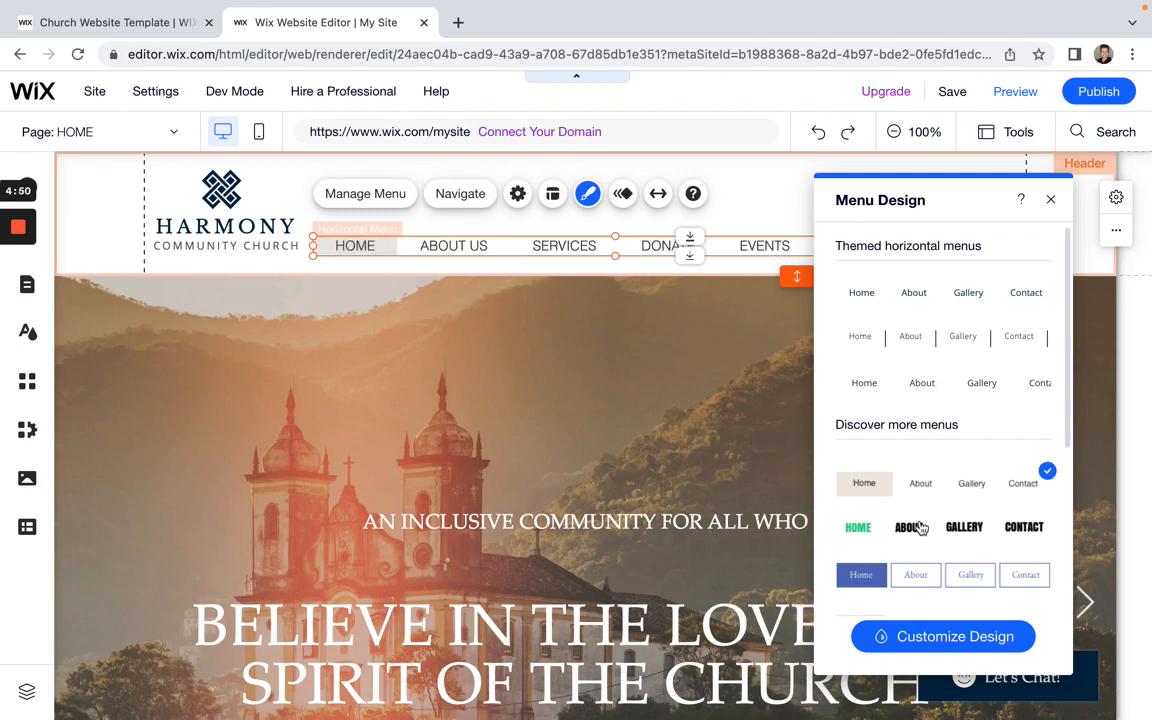
left_click(922, 529)
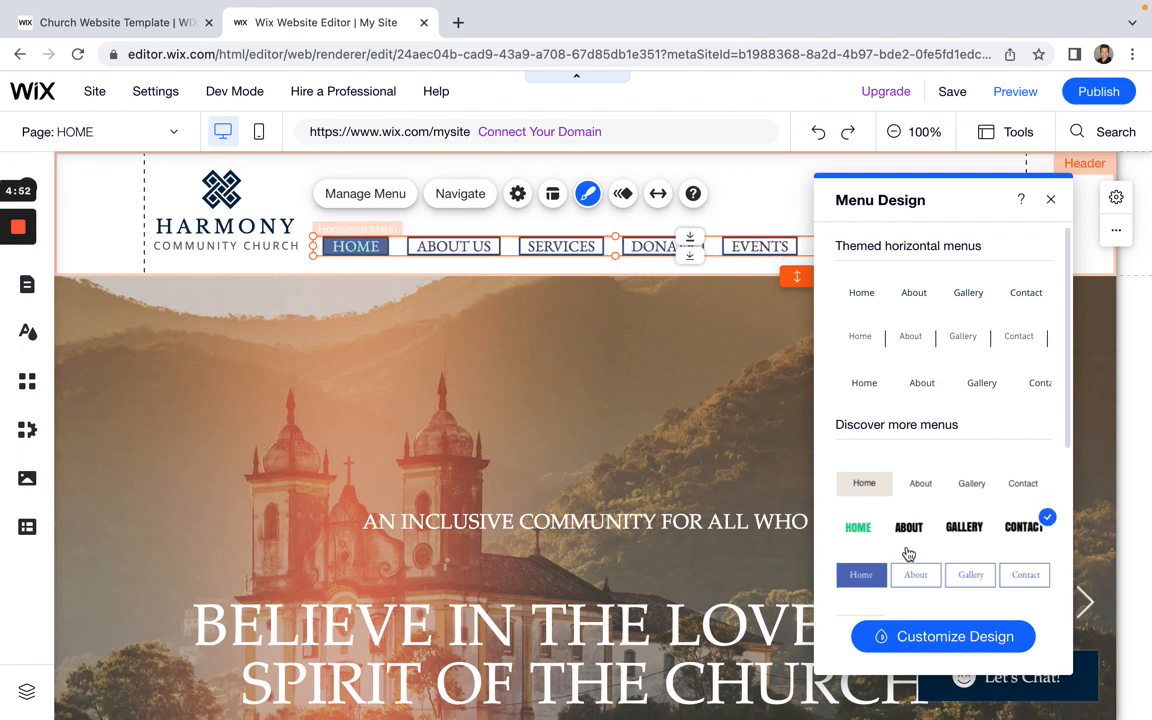
scroll(905, 553, "down", 1)
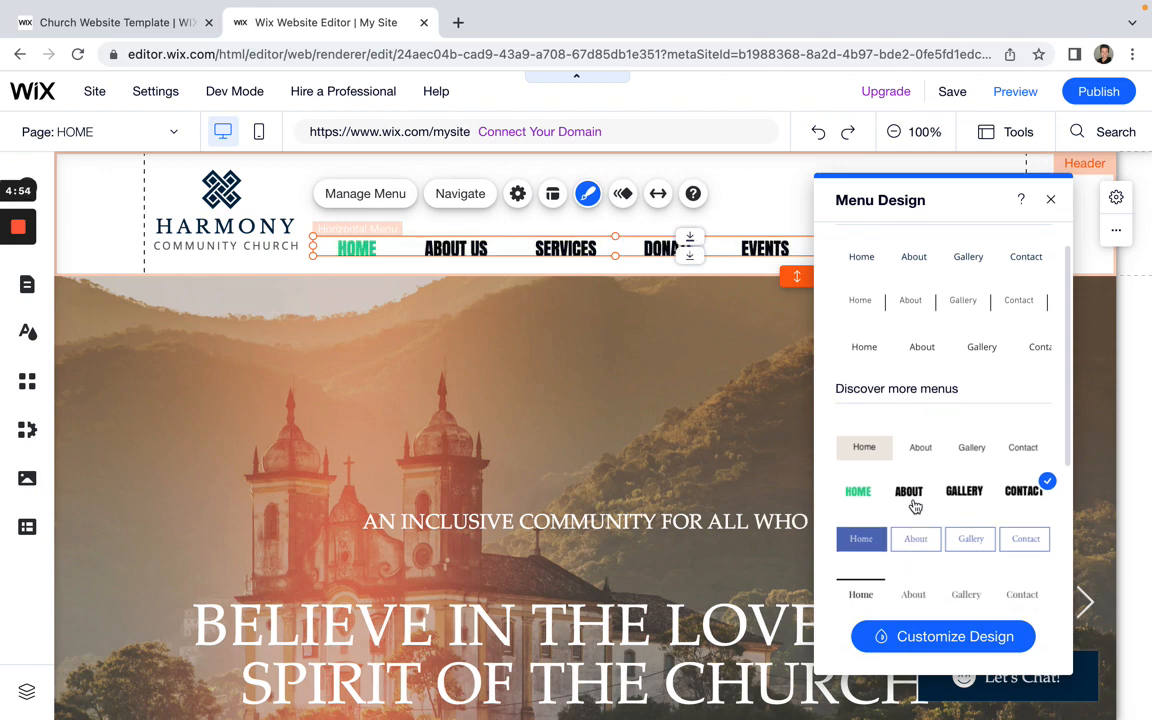
scroll(915, 507, "up", 1)
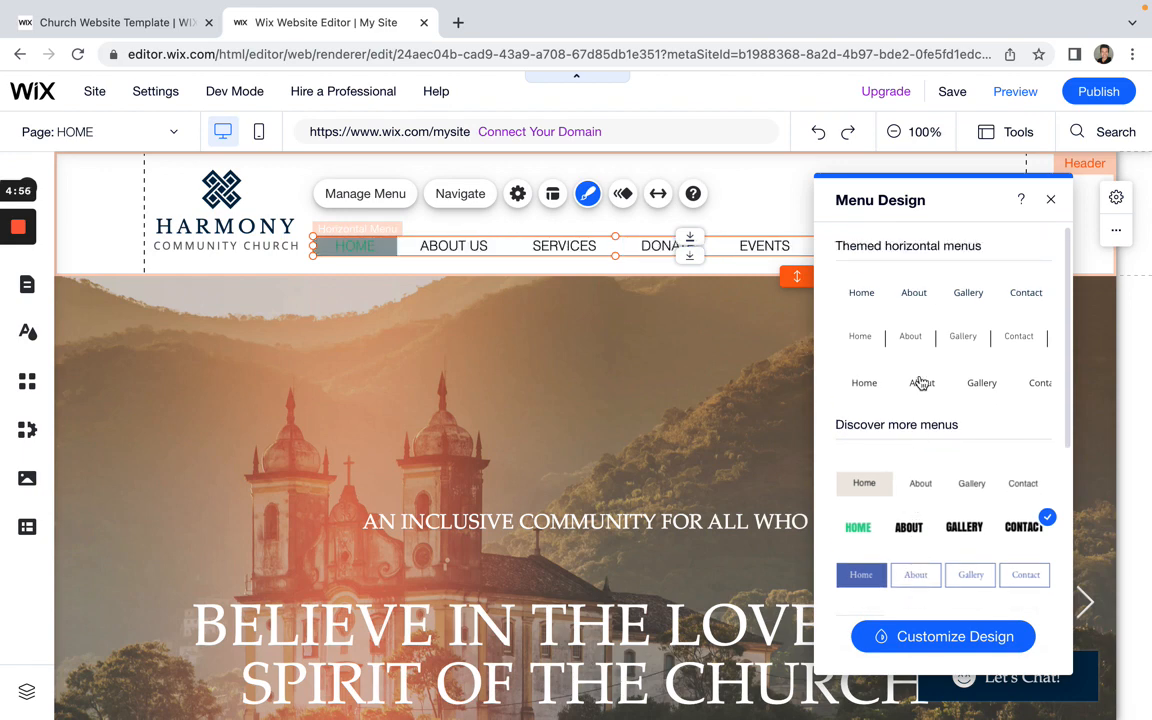
Step: Settle on the first plain menu style, close the design panel and reselect the menu
left_click(933, 303)
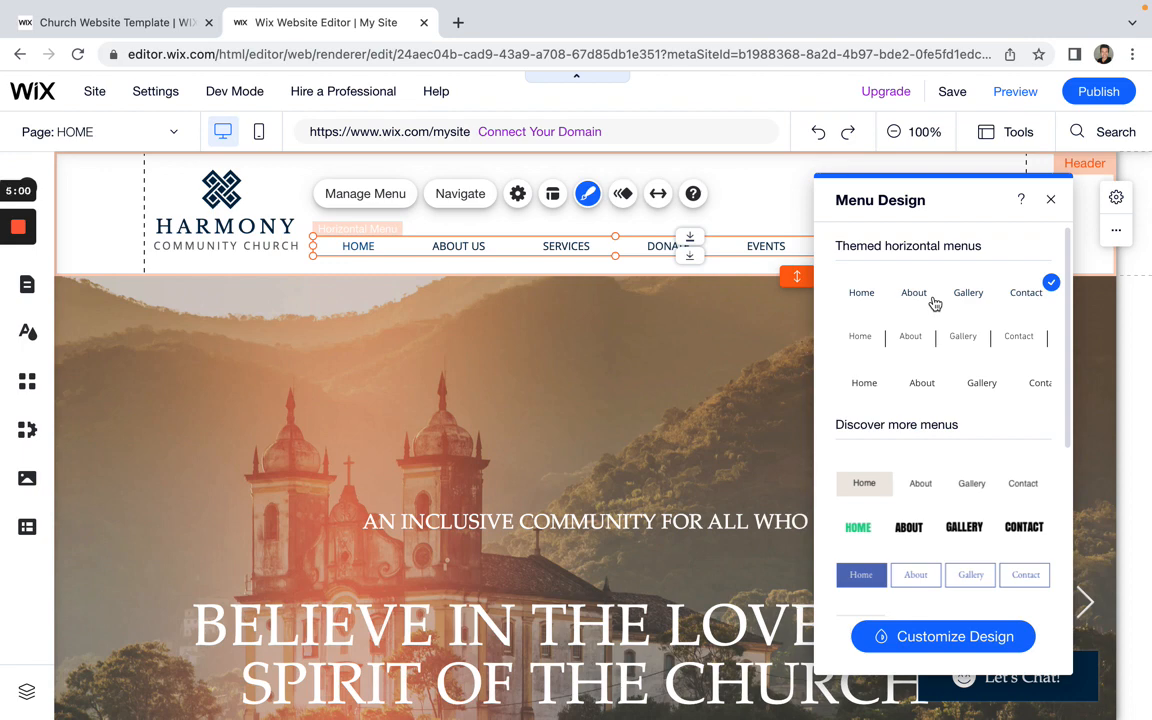
left_click(940, 340)
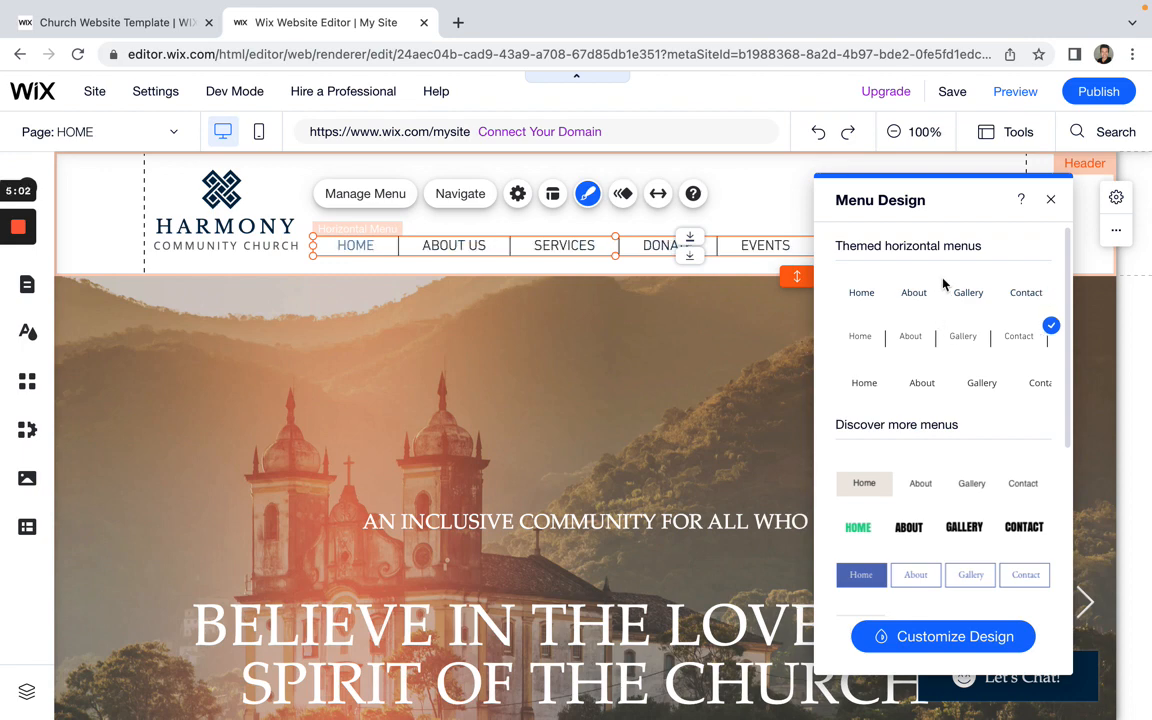
left_click(948, 293)
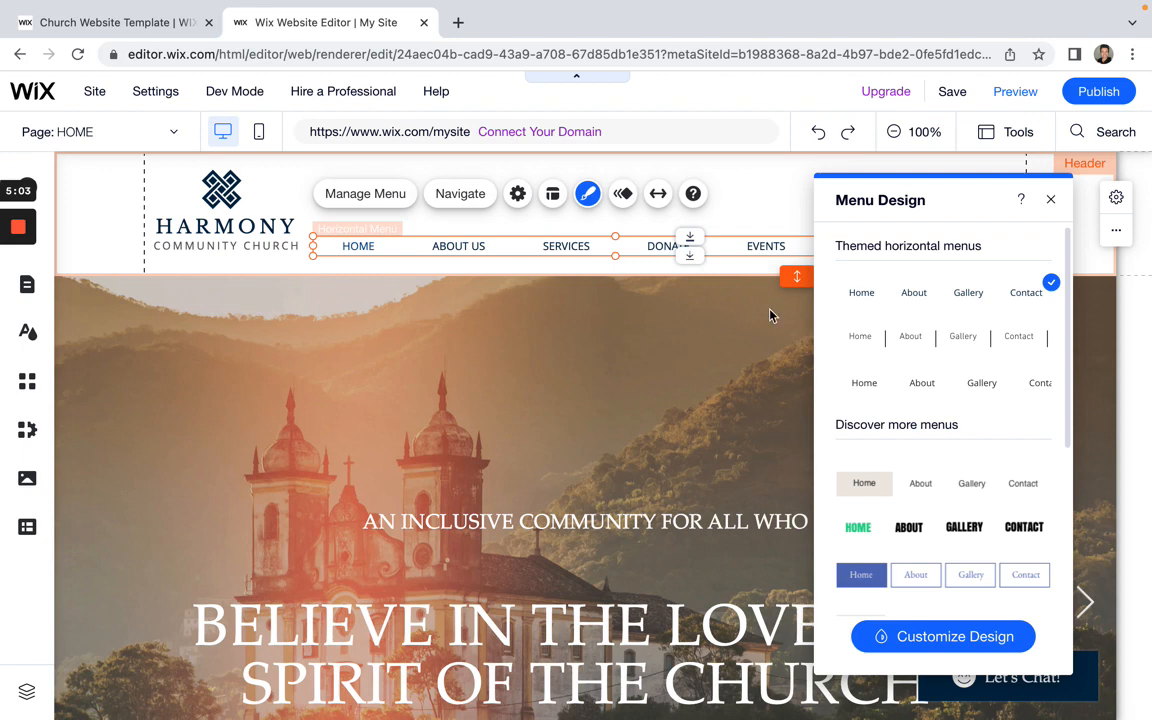
left_click(711, 384)
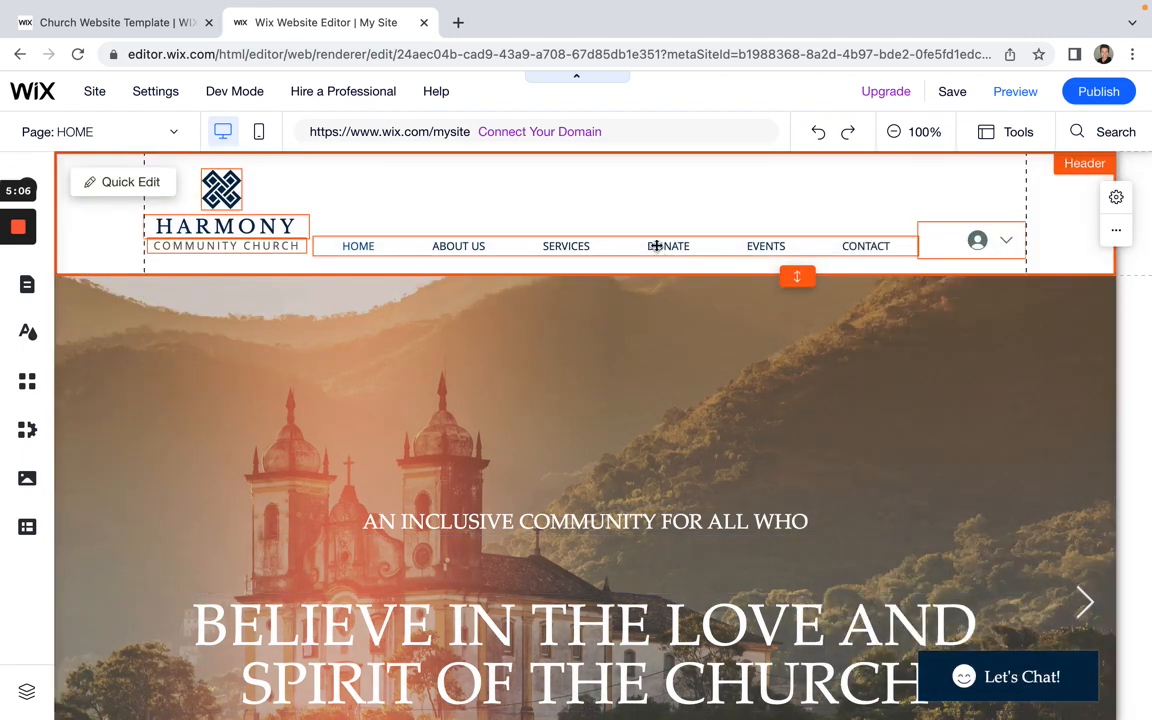
left_click(657, 246)
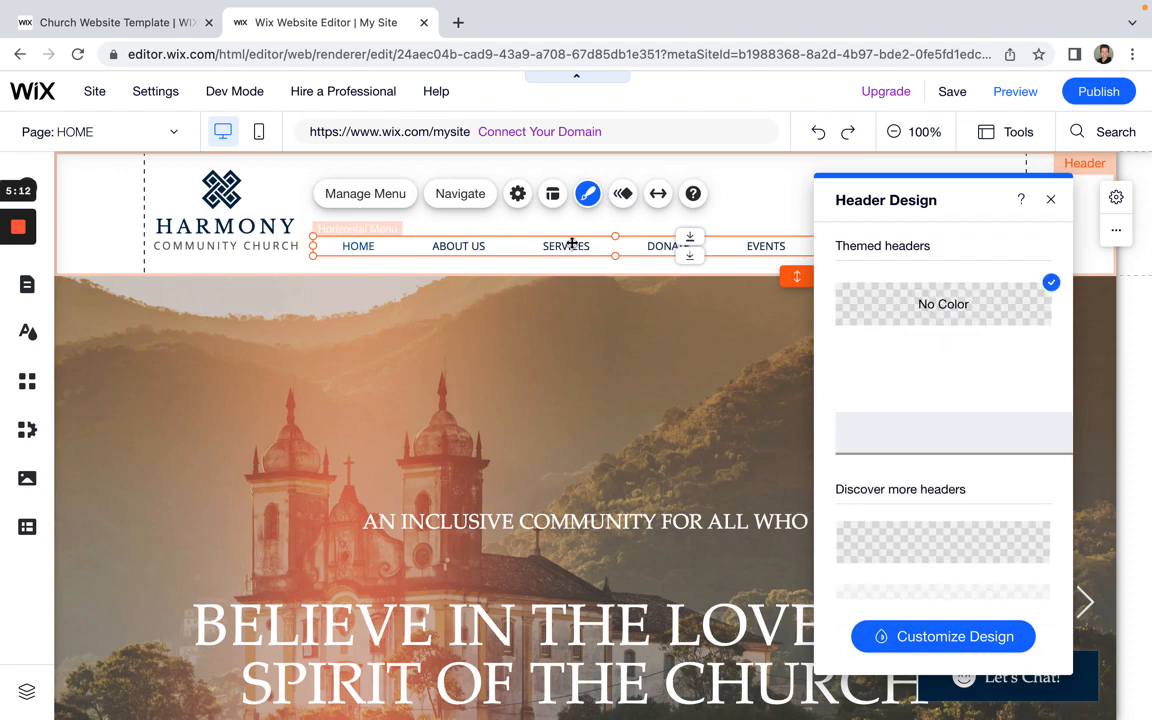
Step: Reopen the menu's design styles, choose Customize Design, and drag the panel beside the menu
left_click(588, 193)
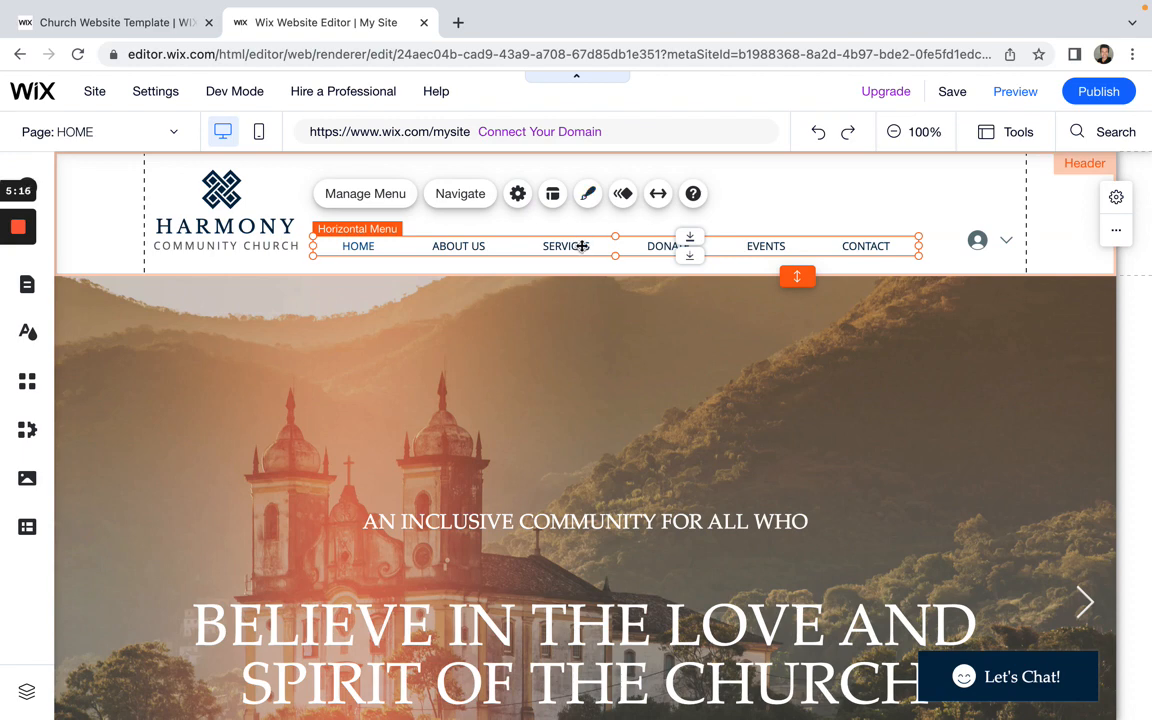
left_click(588, 193)
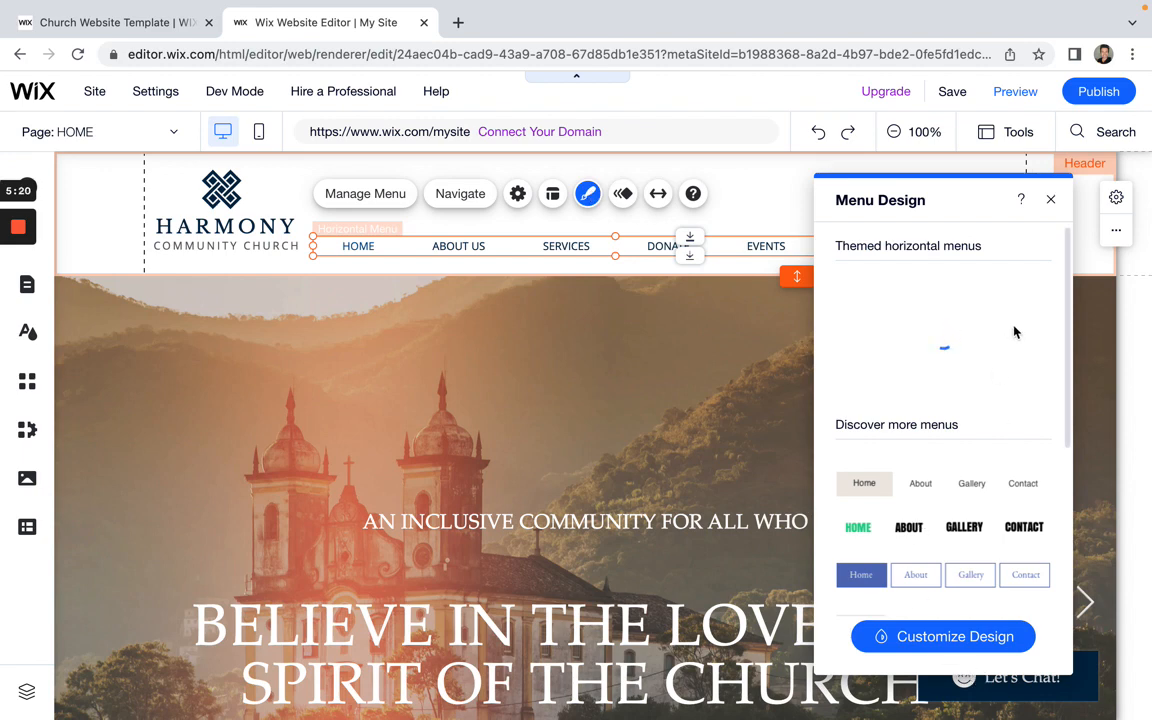
left_click(938, 637)
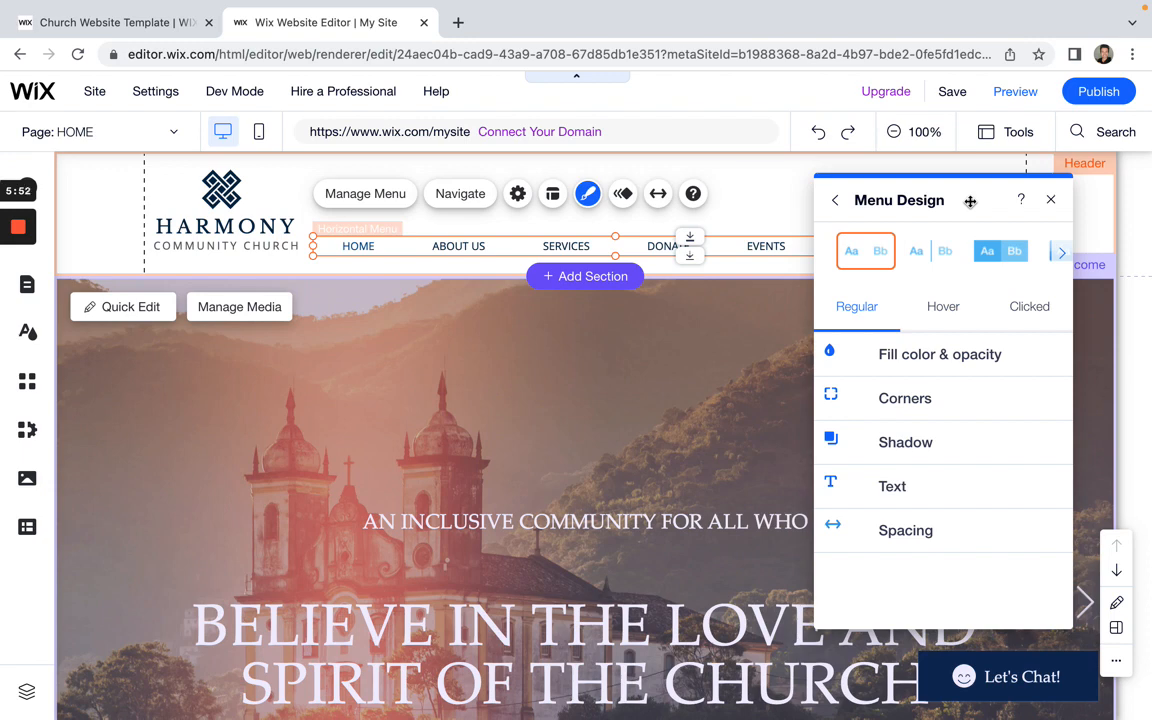
left_click_drag(970, 201, 425, 182)
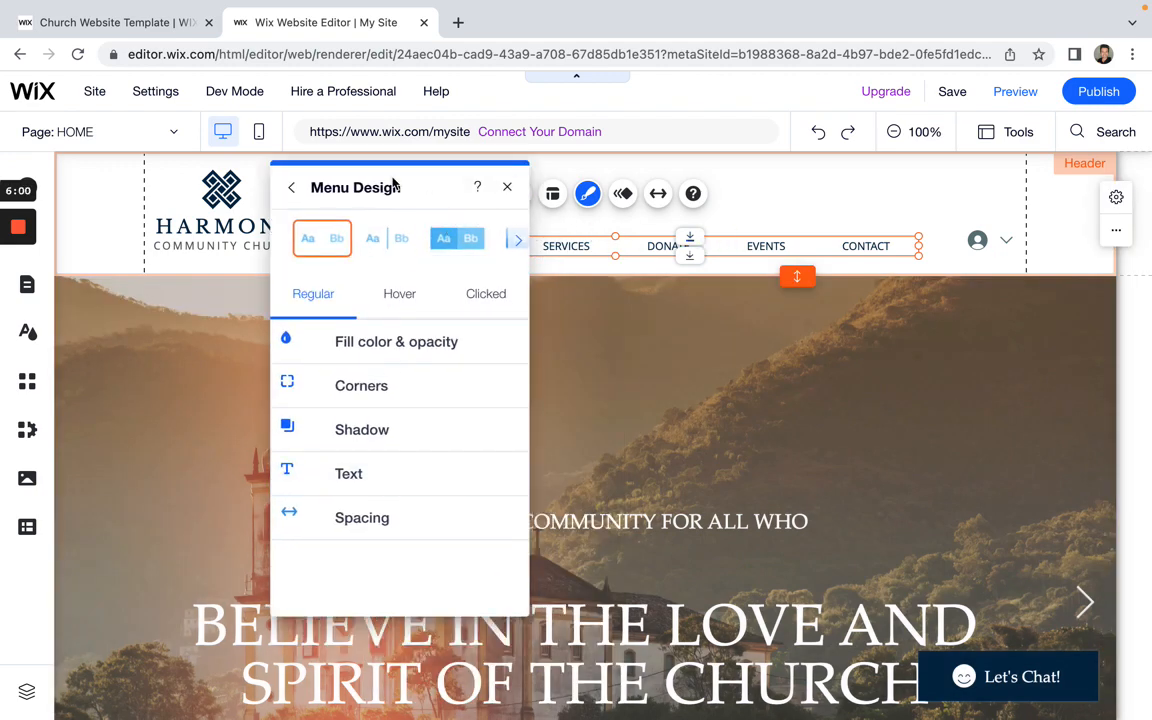
left_click_drag(421, 186, 475, 350)
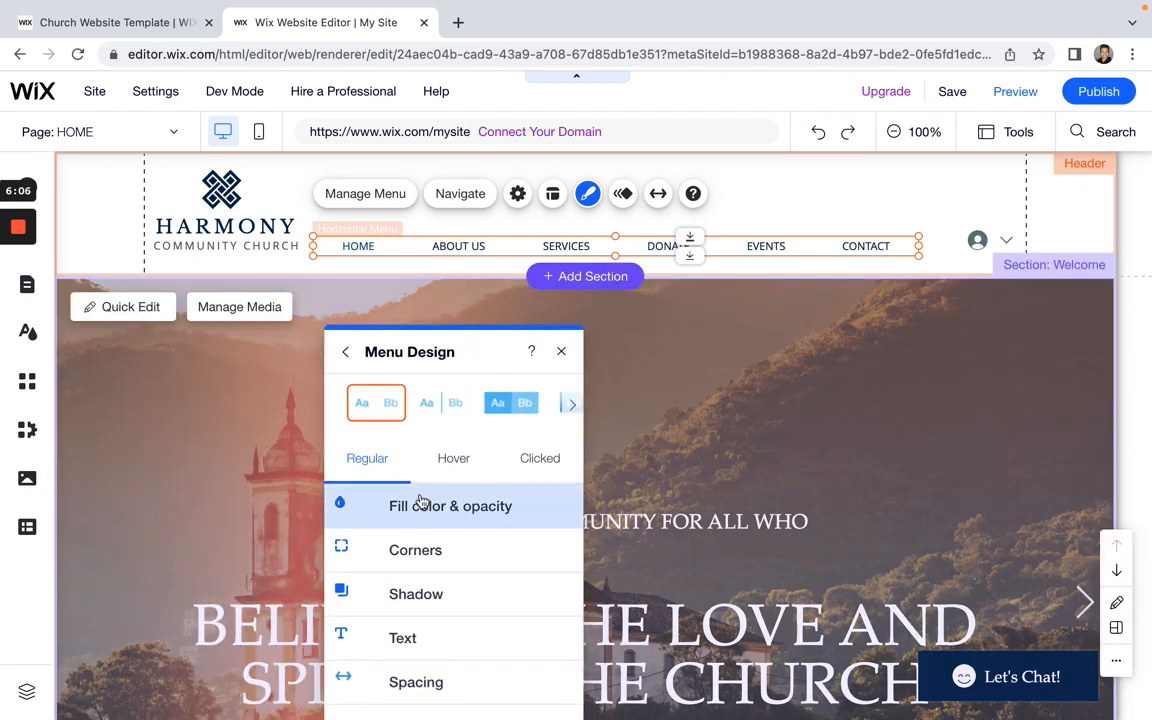
left_click_drag(508, 350, 577, 334)
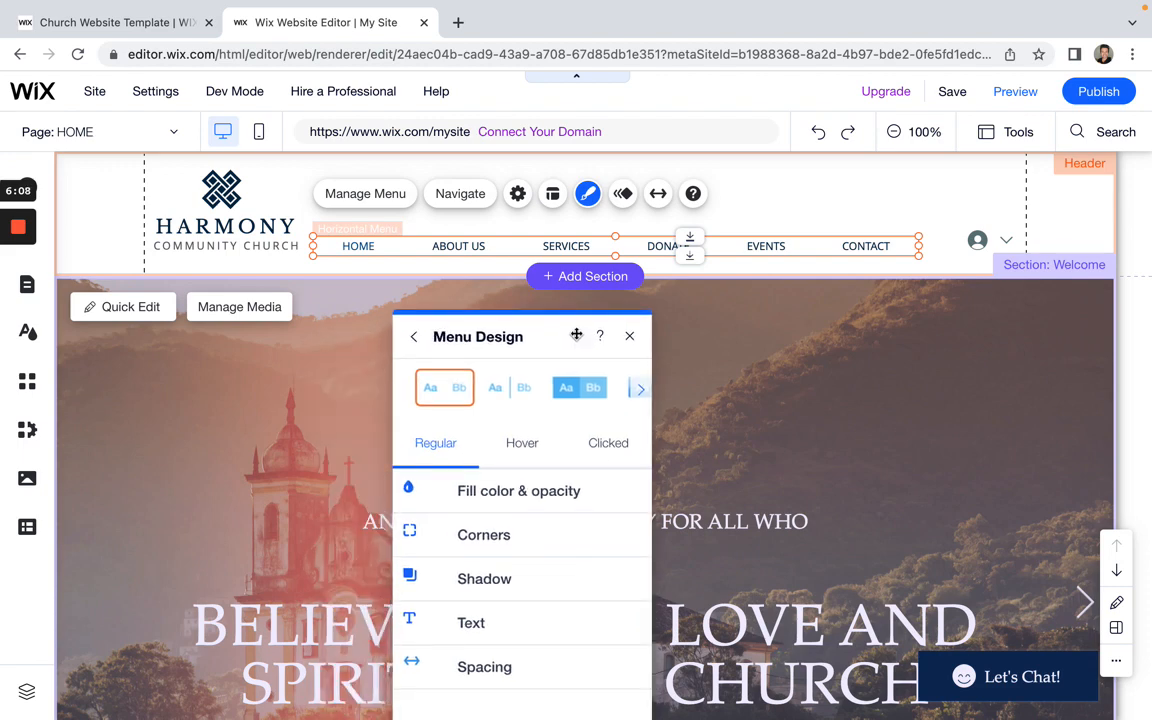
Step: Set the menu's submenu background fill to light grey
left_click(538, 495)
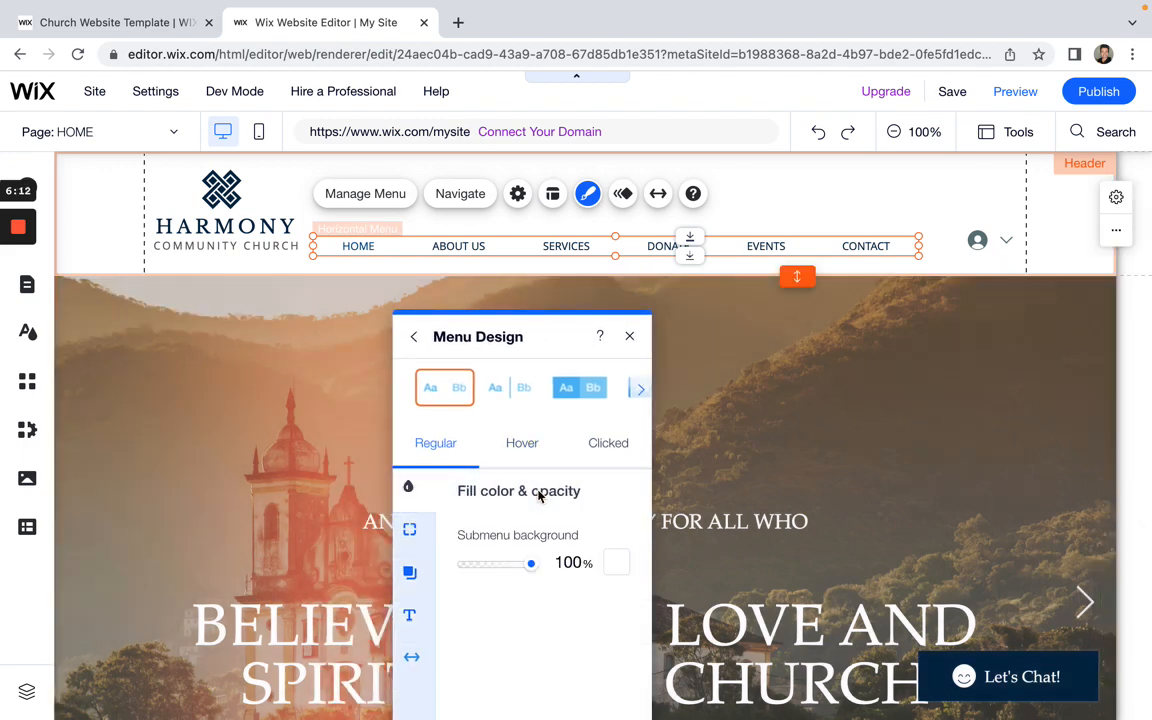
left_click(617, 563)
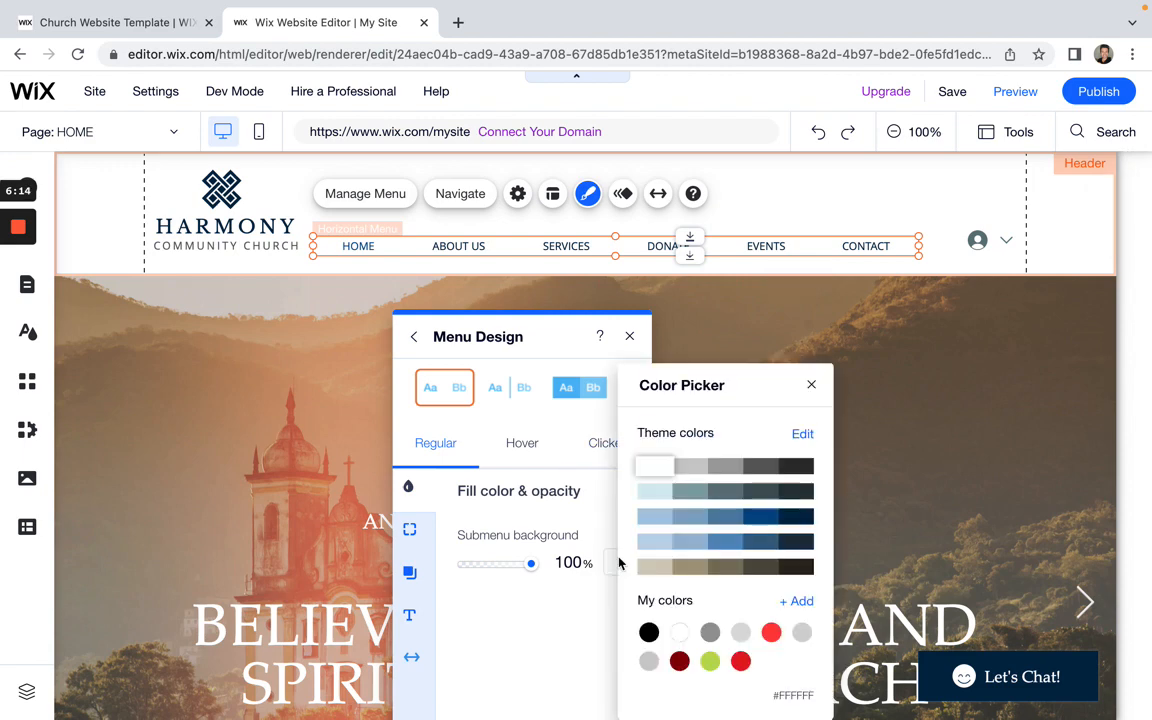
left_click(771, 633)
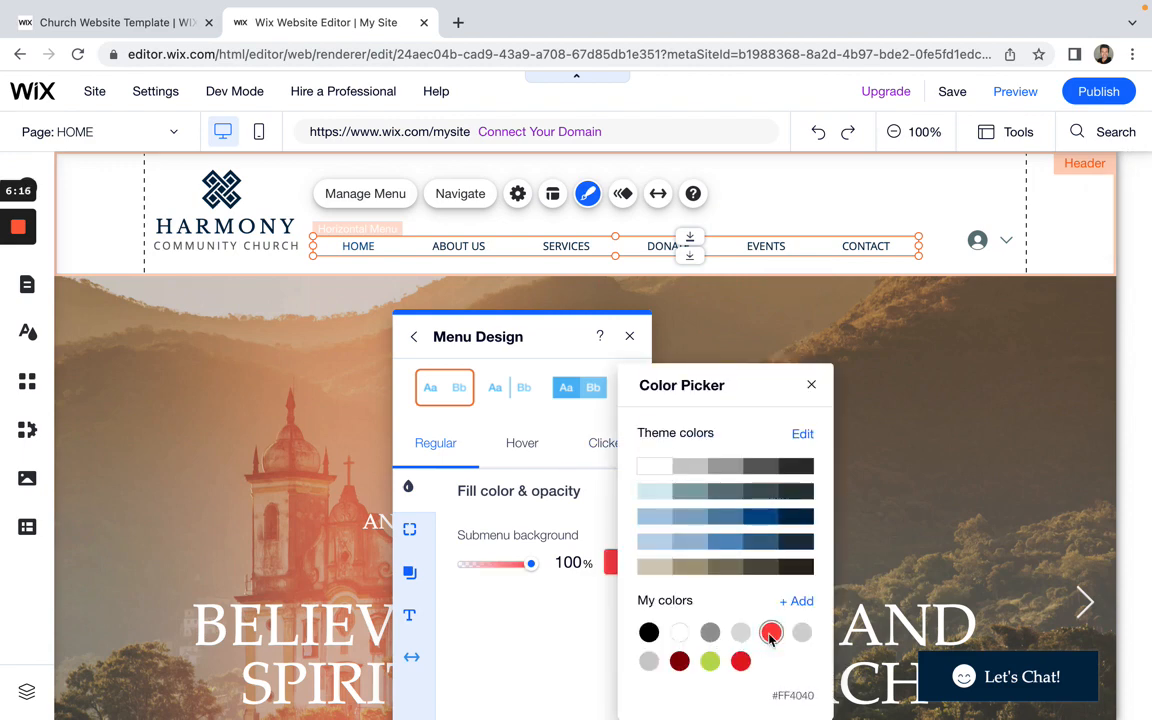
left_click(740, 633)
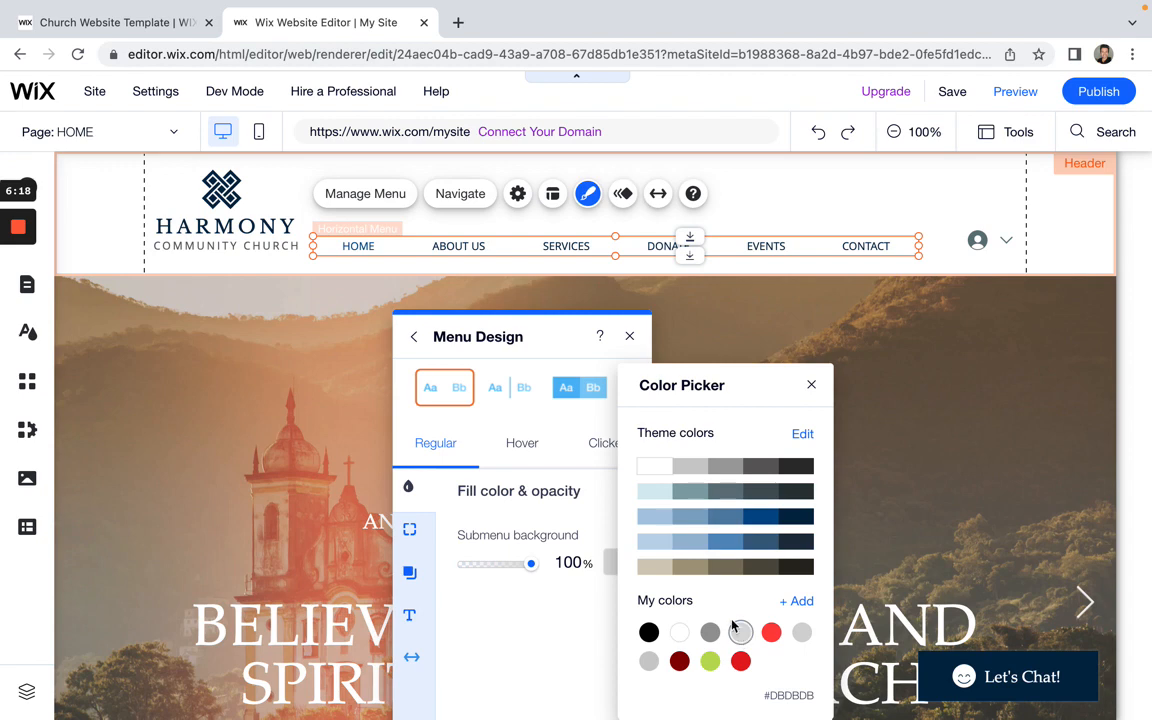
left_click(811, 385)
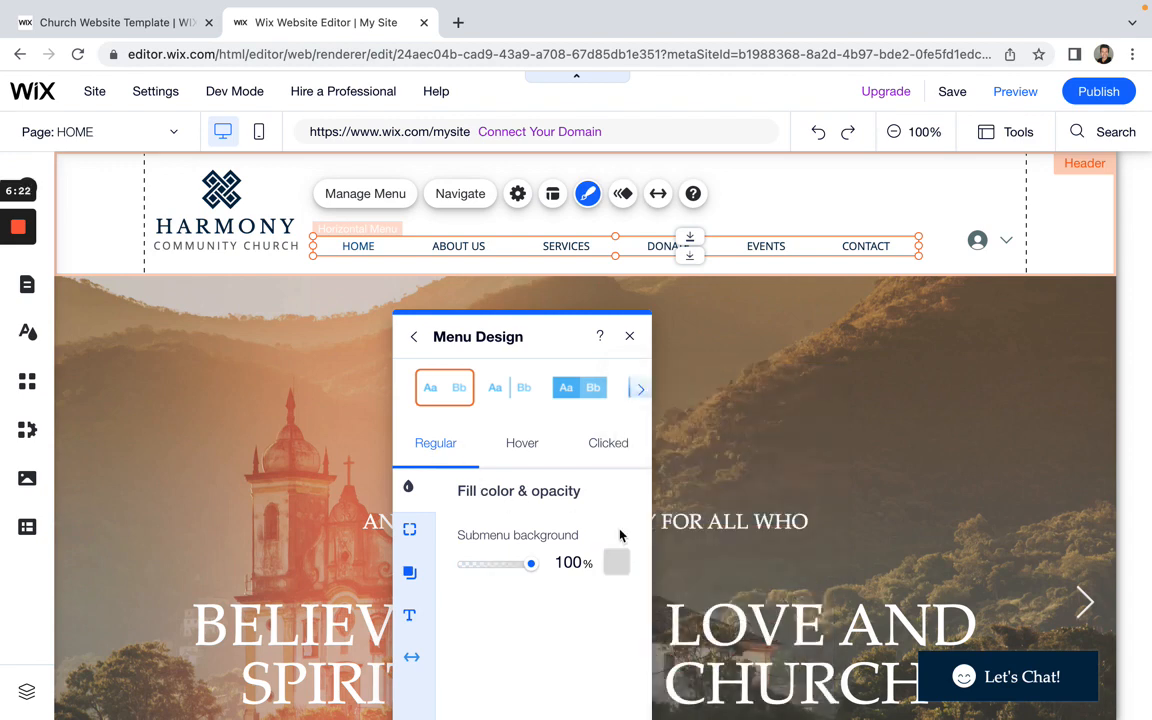
Step: Make the hover-state menu text red (#FF4040)
left_click(621, 463)
left_click(522, 443)
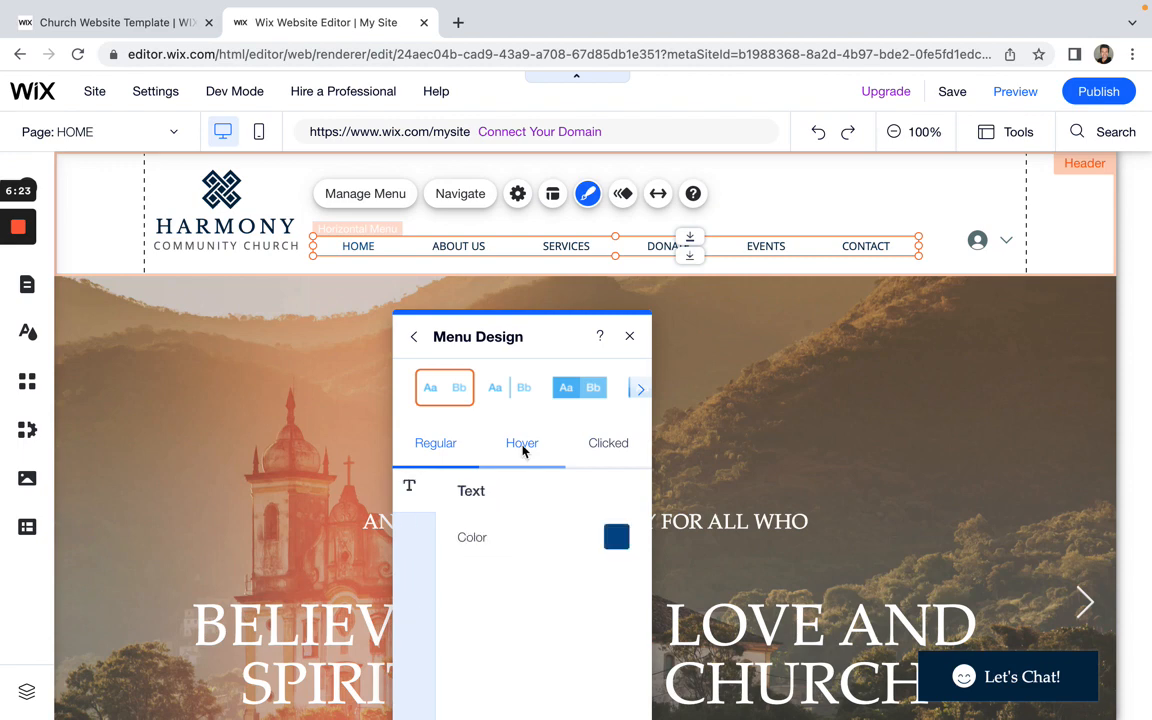
left_click(607, 450)
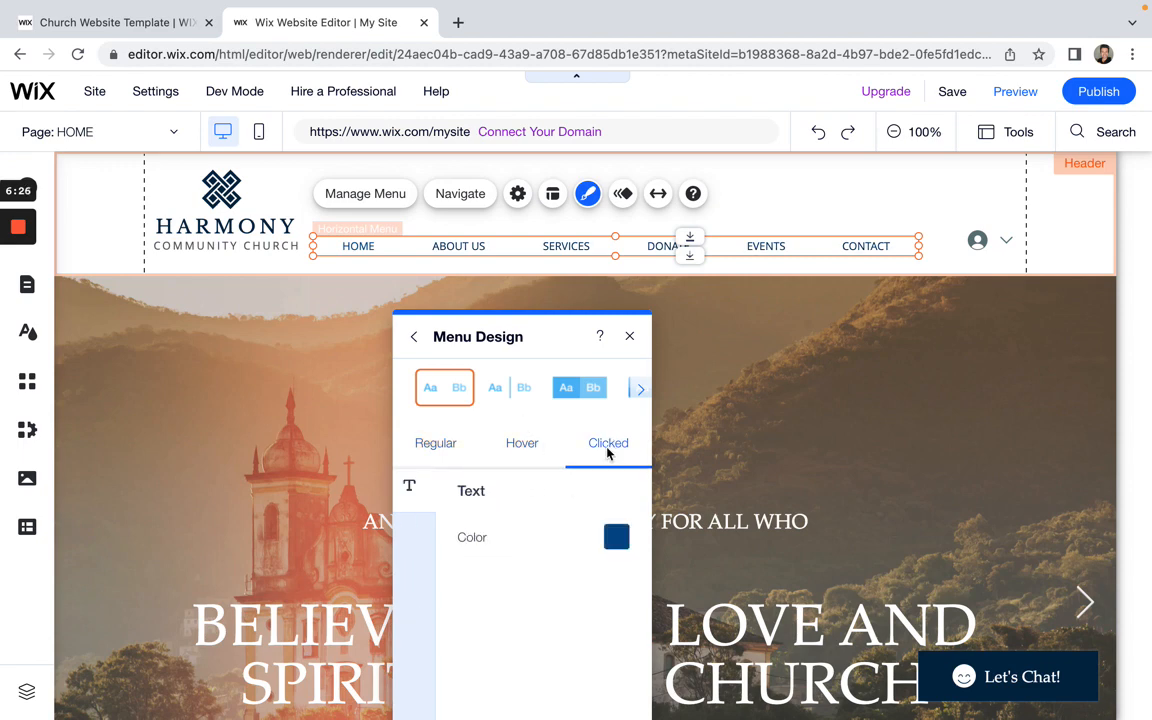
left_click(545, 442)
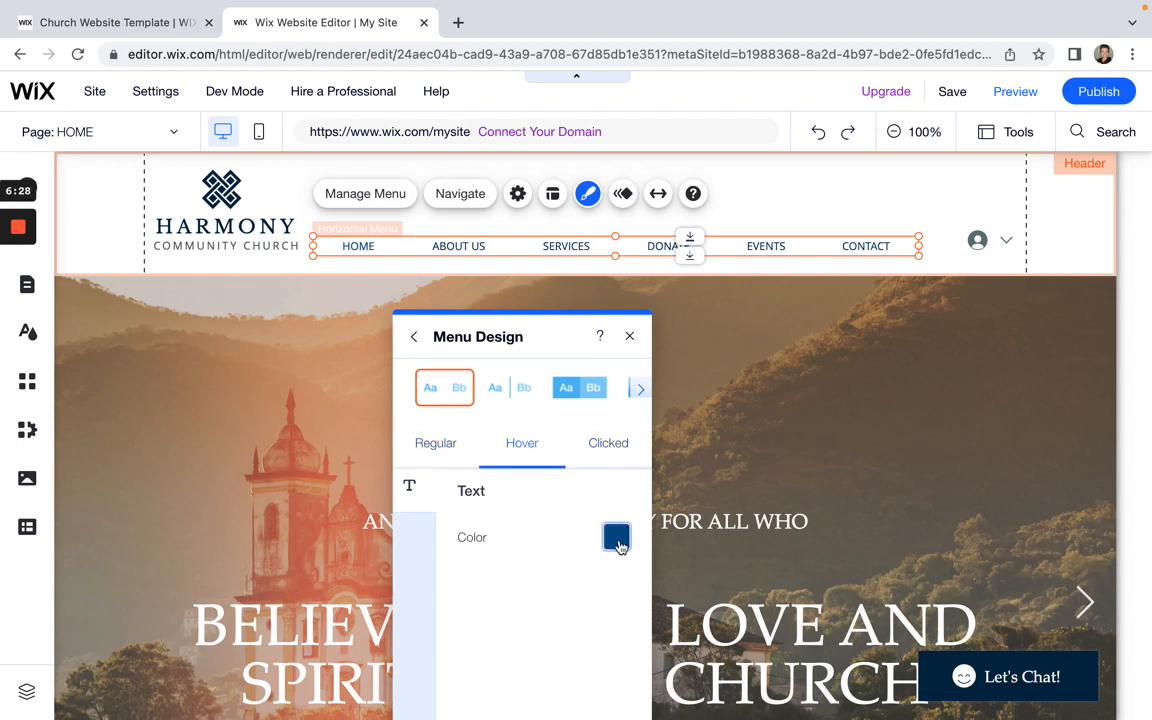
left_click(616, 538)
left_click(535, 632)
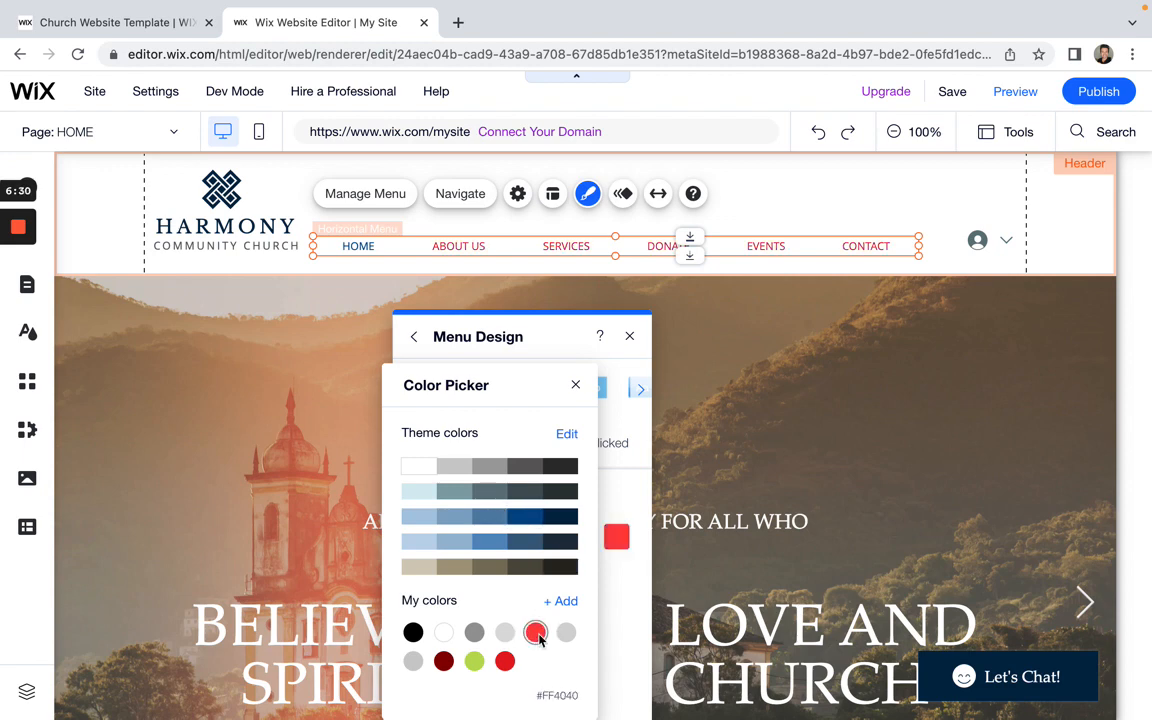
left_click(614, 612)
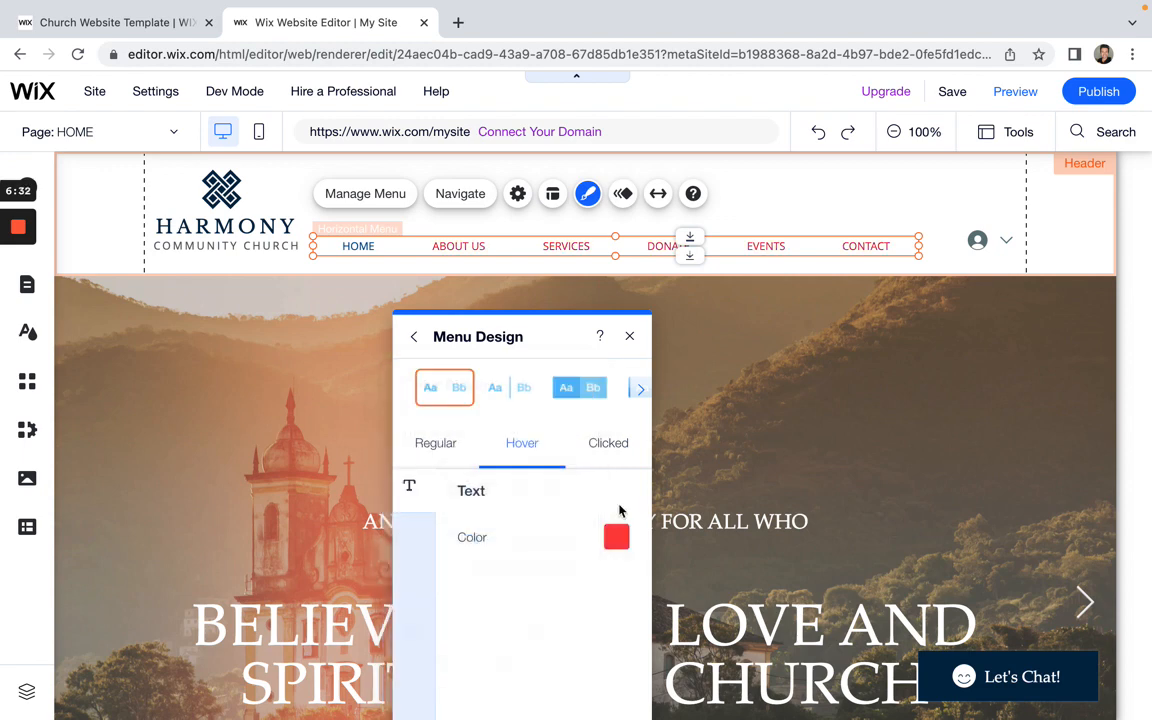
Step: Make the clicked-state menu text black (#000000), then return to the regular state
left_click(608, 448)
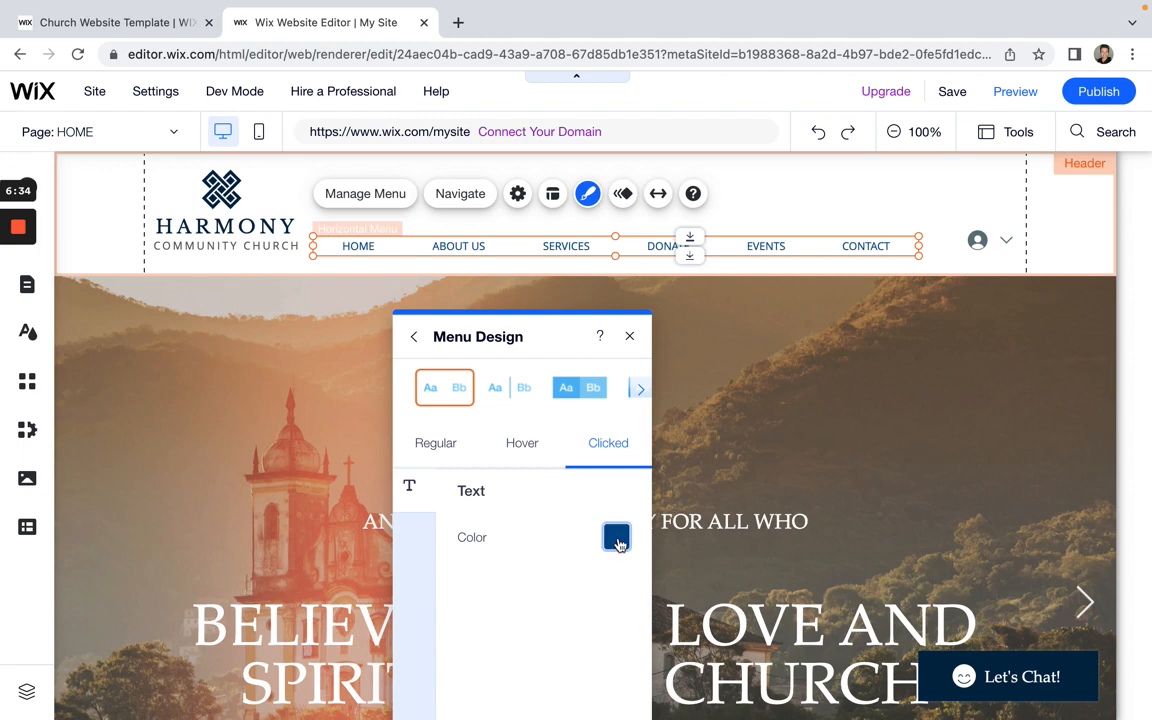
left_click(616, 537)
left_click(560, 466)
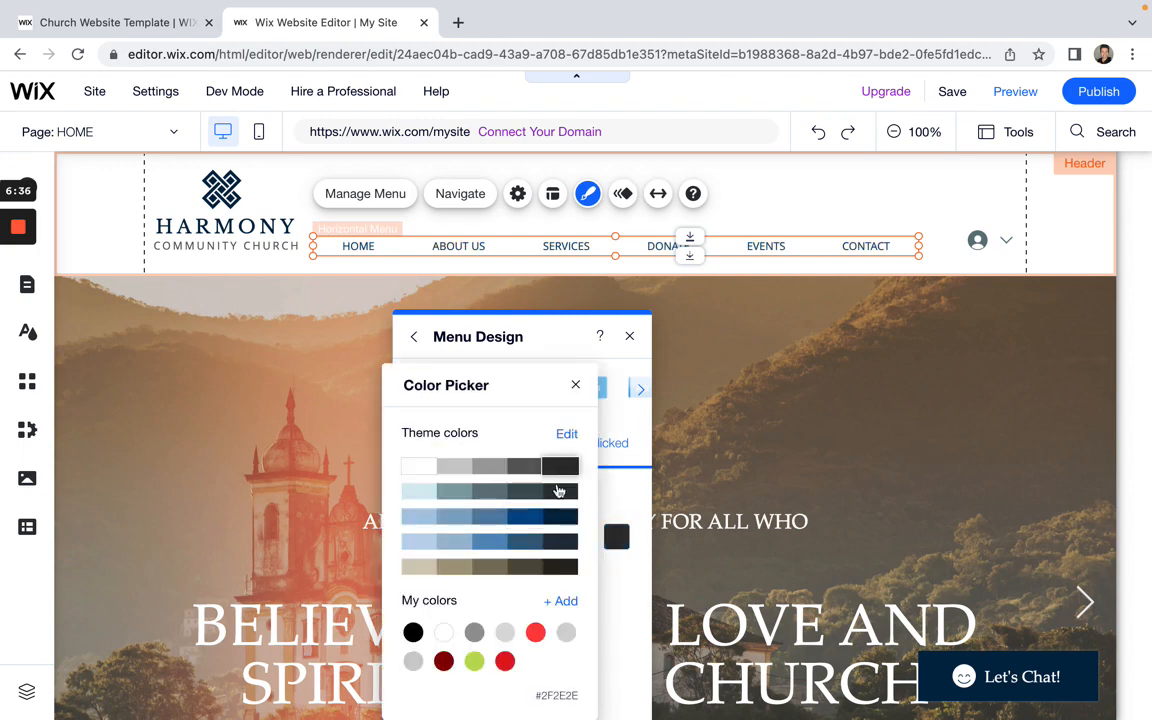
left_click(504, 662)
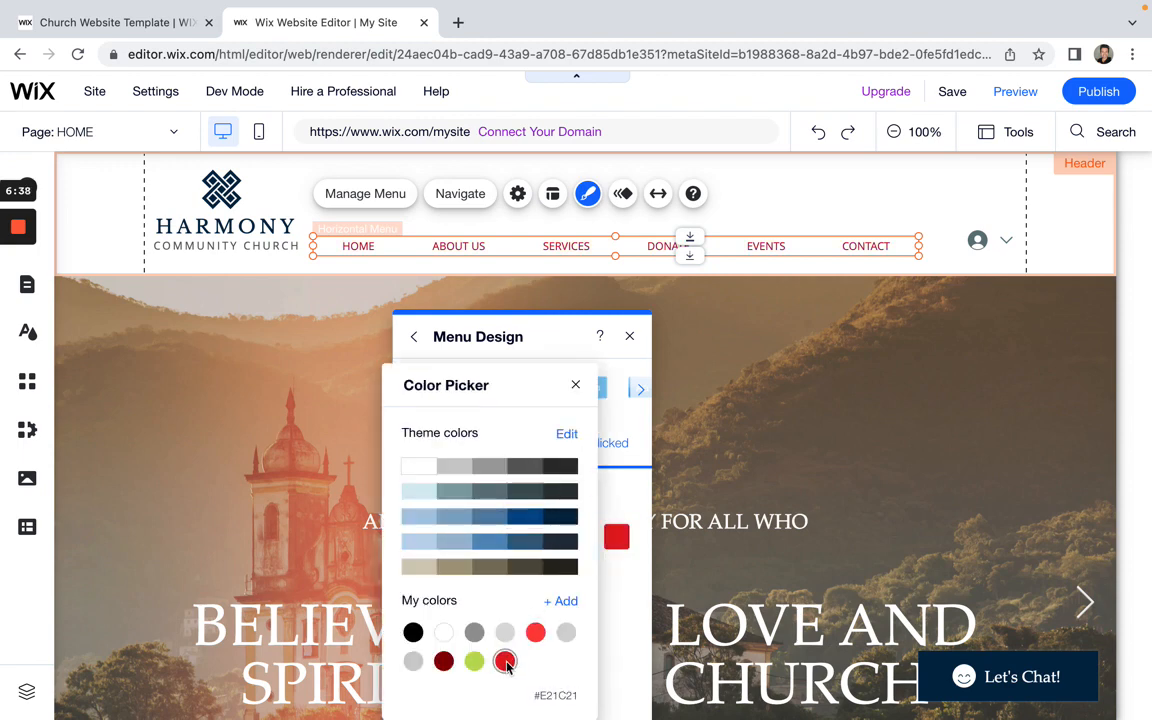
left_click(443, 661)
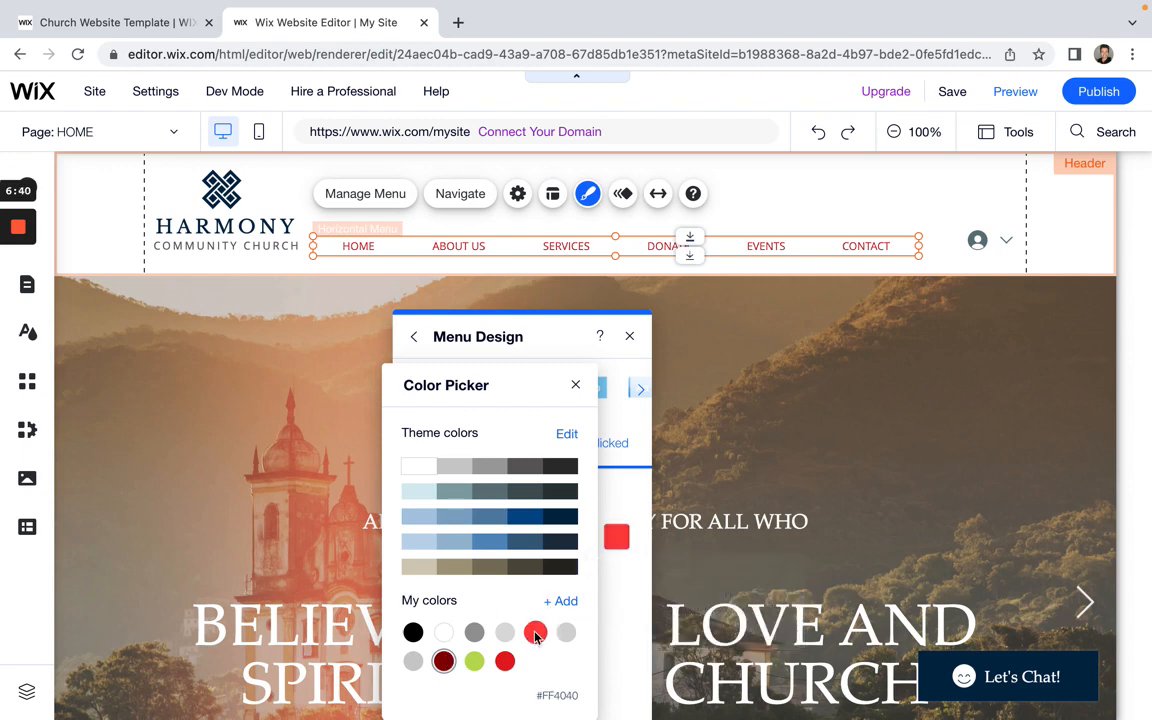
left_click(535, 633)
left_click(413, 632)
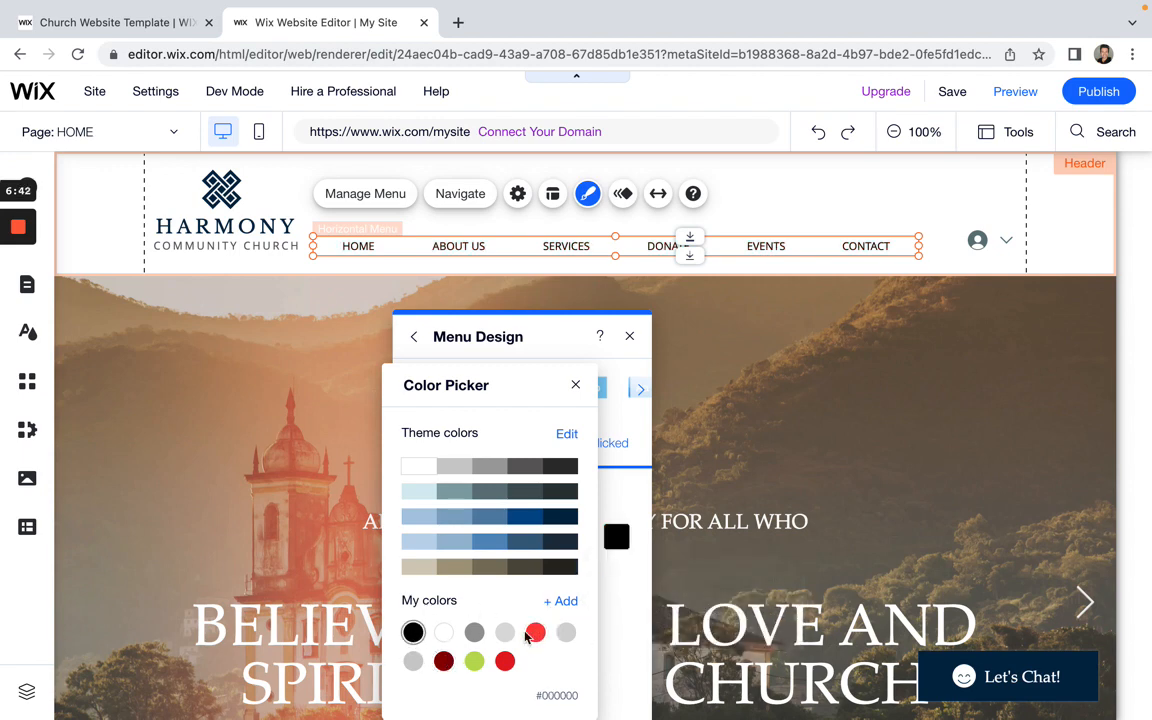
left_click(622, 620)
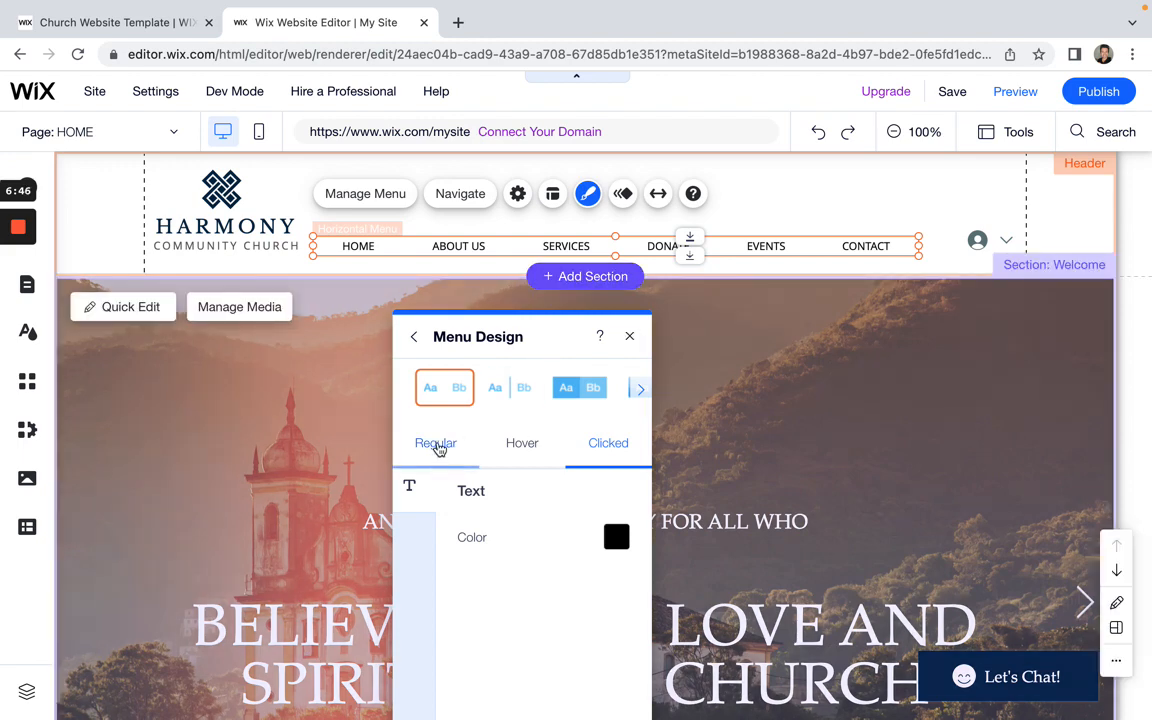
left_click(437, 444)
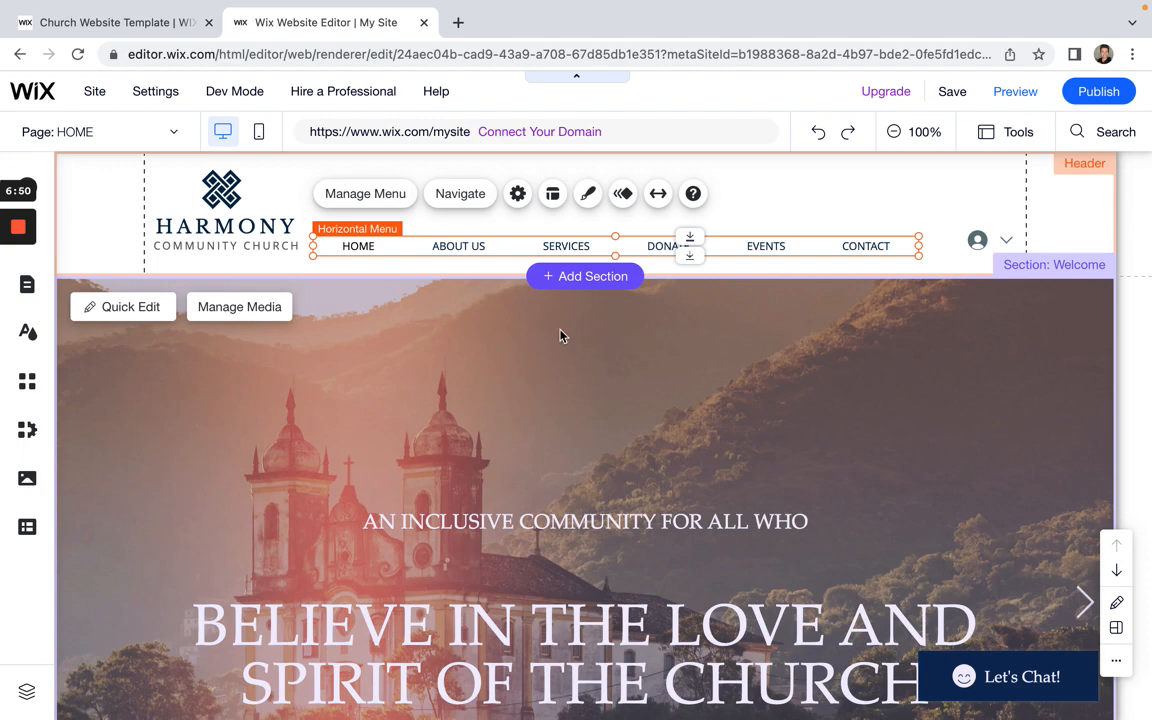
Step: In Menu Layout, try right and left text alignment, then keep the menu items centred
left_click(552, 196)
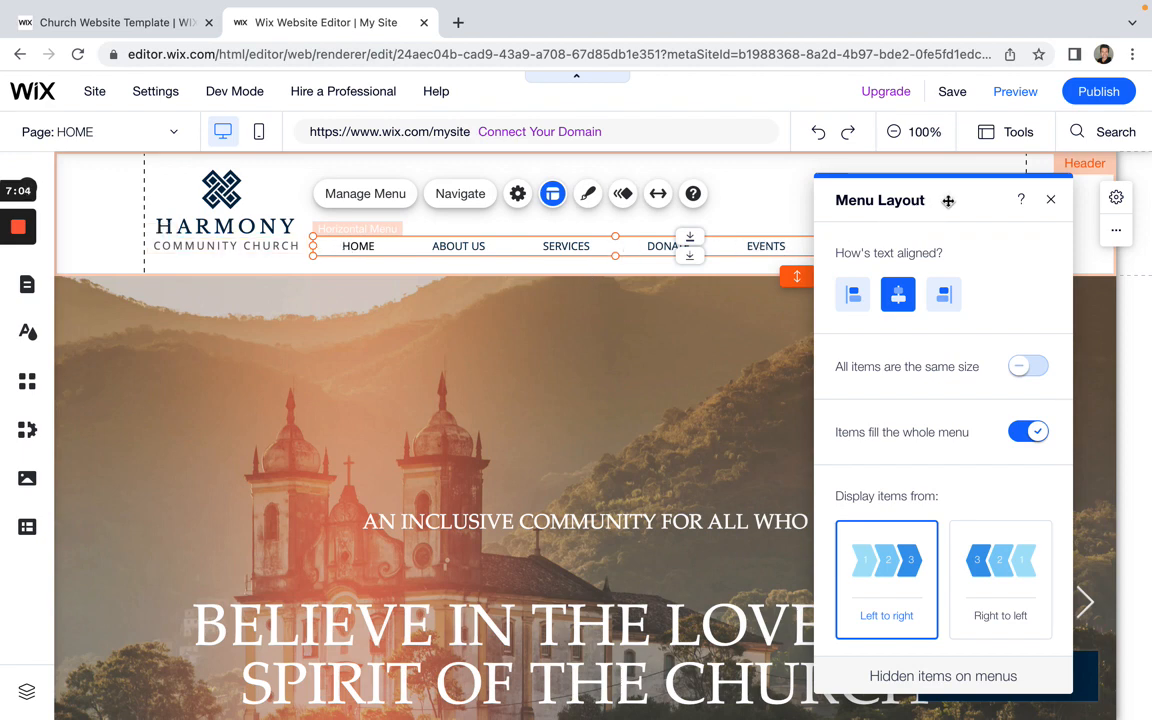
left_click_drag(948, 200, 842, 294)
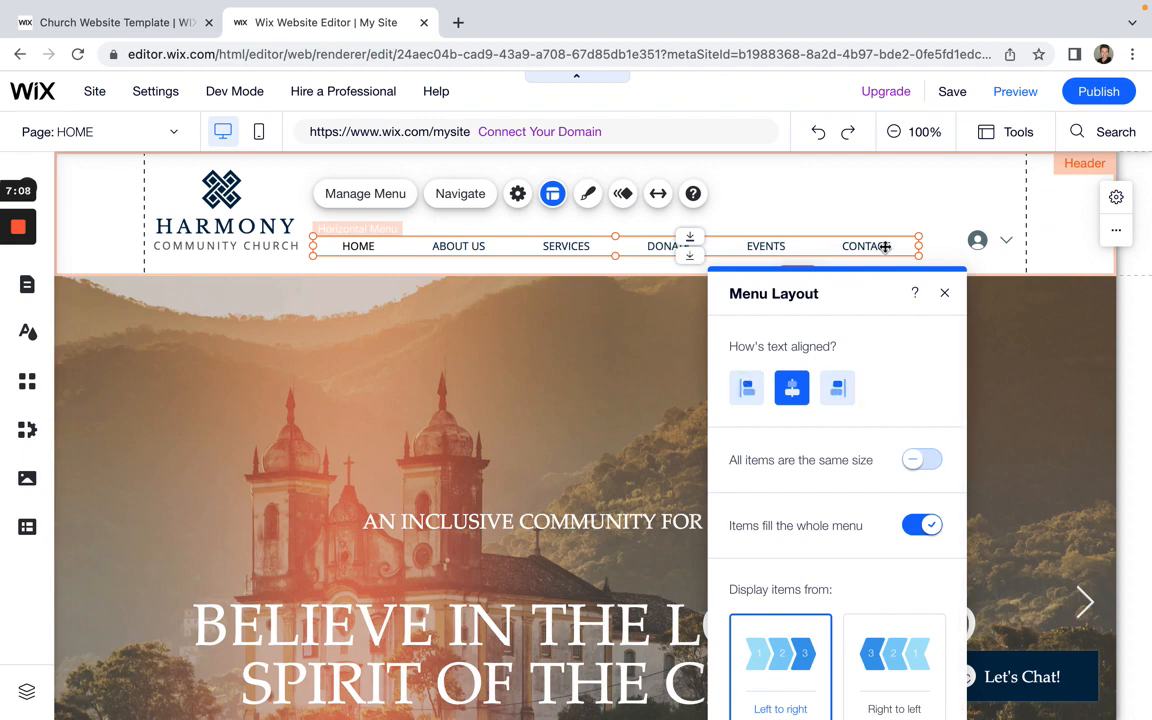
left_click(838, 388)
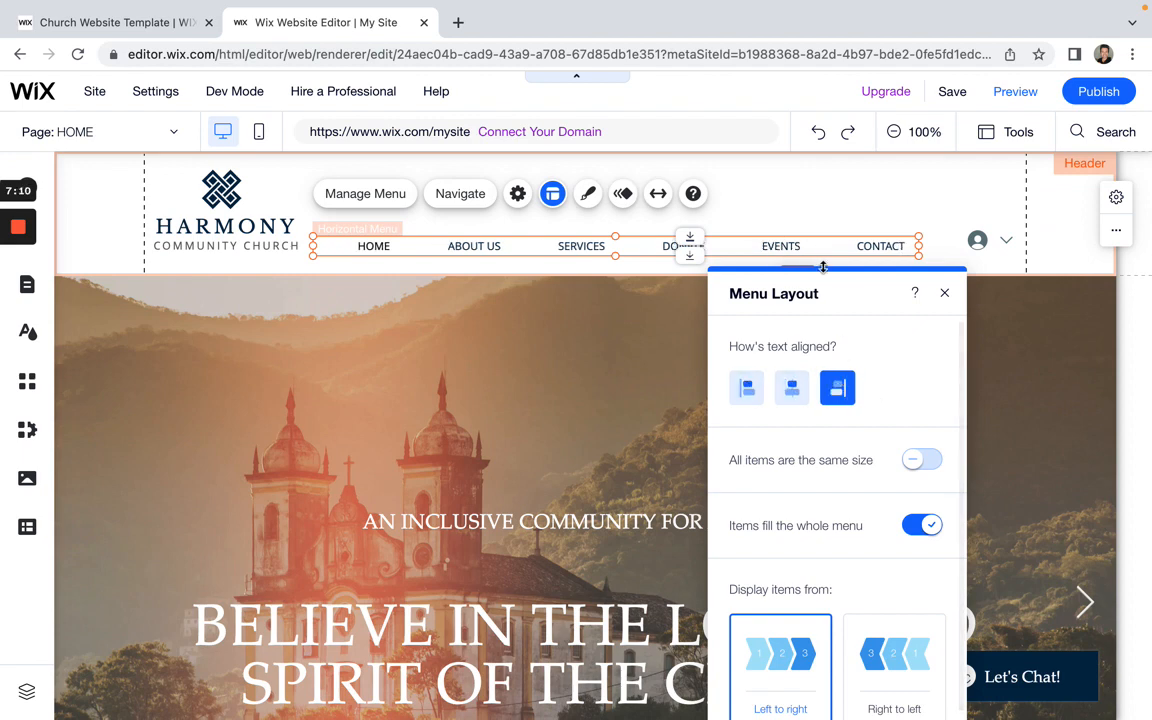
left_click(748, 389)
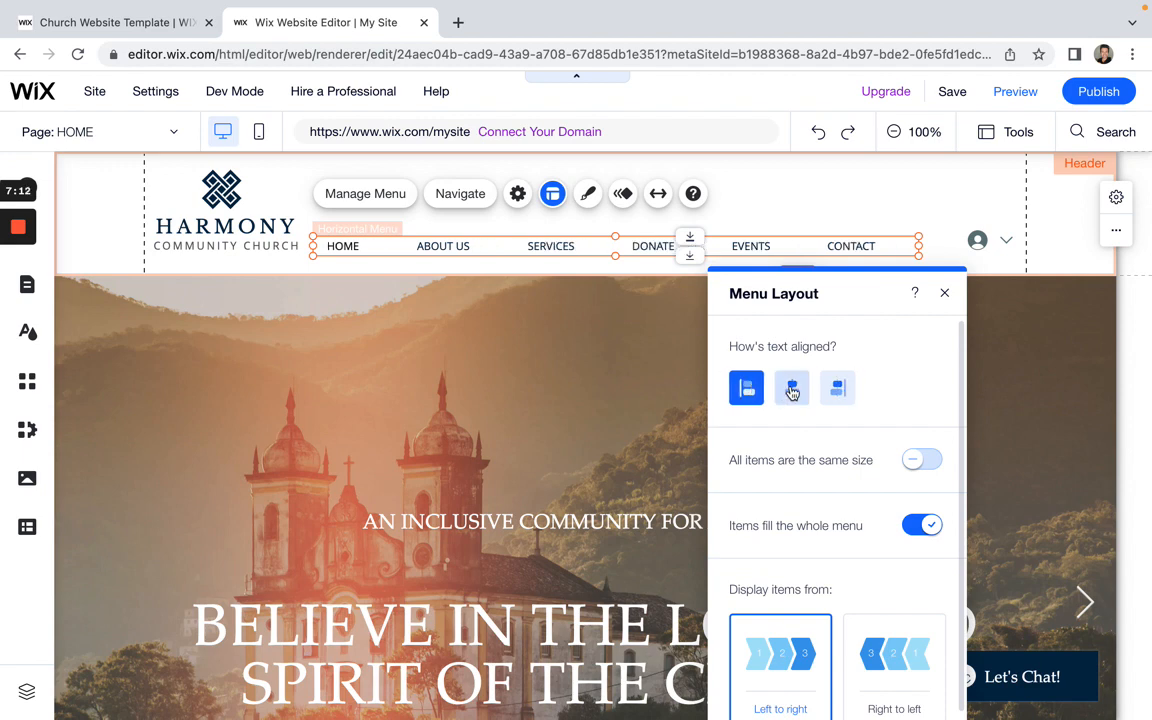
left_click(800, 391)
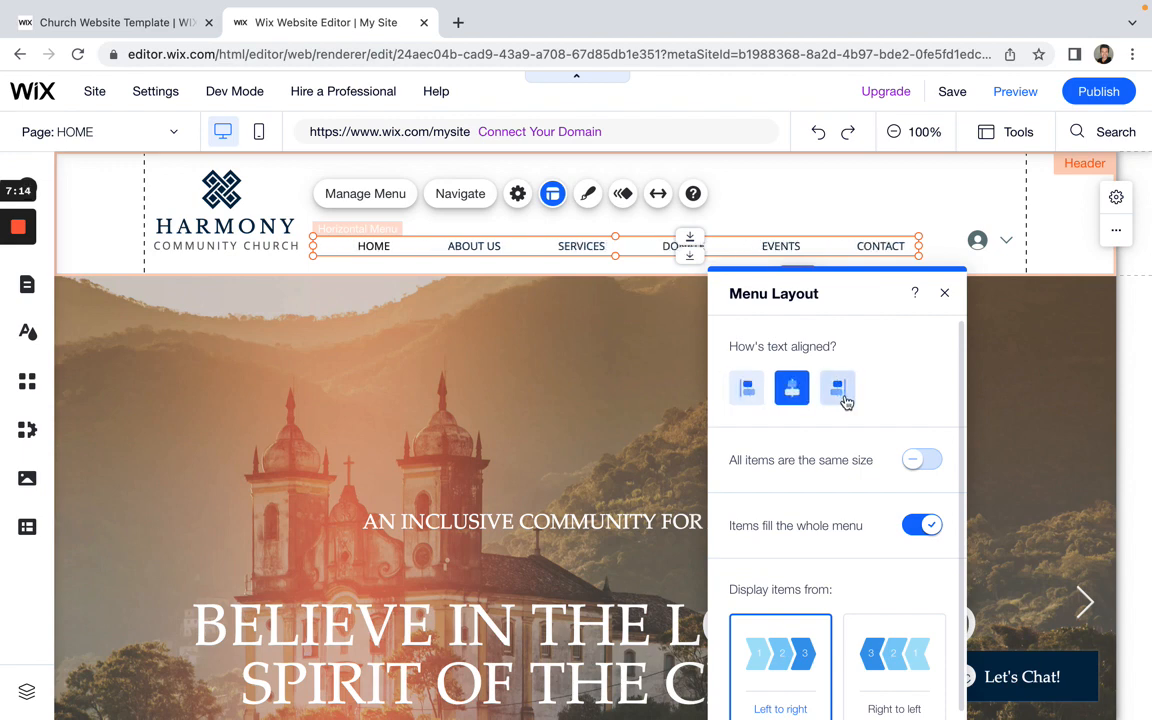
left_click(838, 388)
left_click(757, 392)
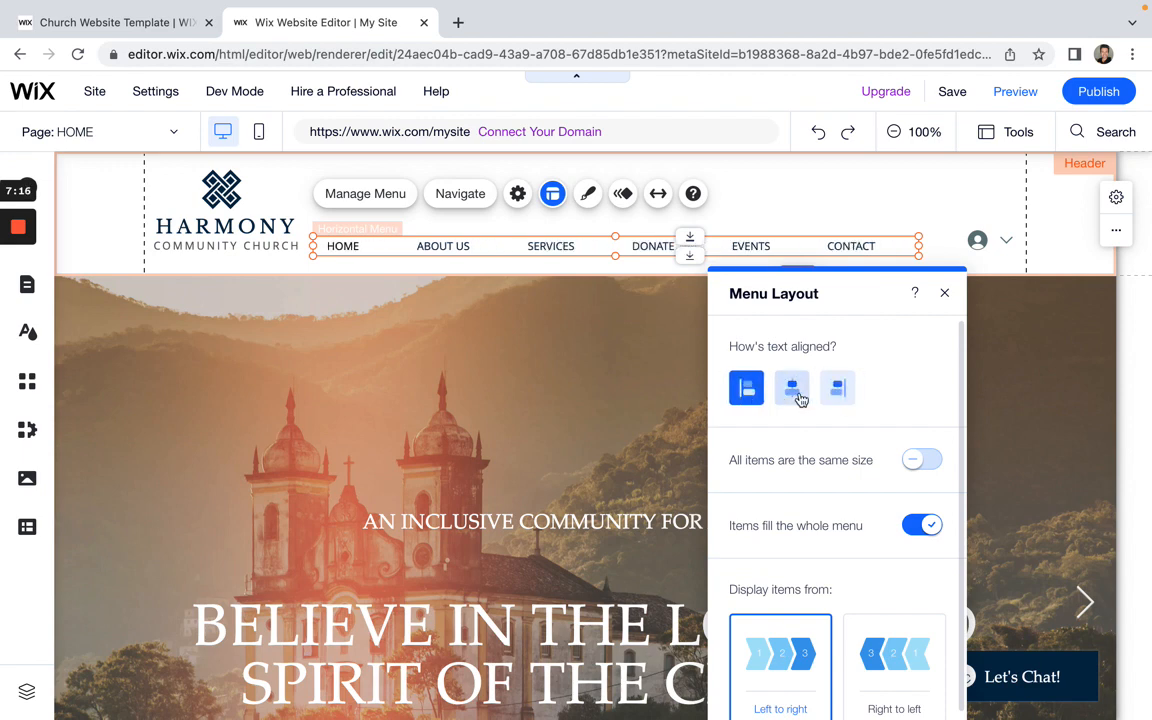
left_click(797, 394)
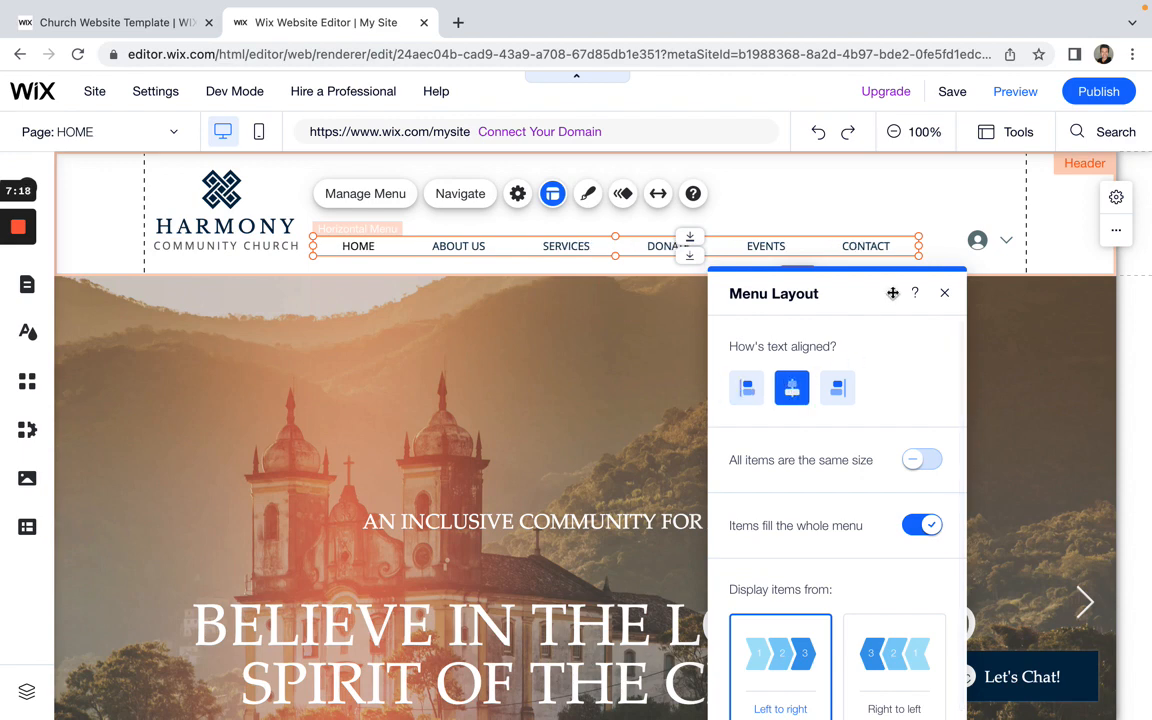
left_click_drag(892, 293, 909, 258)
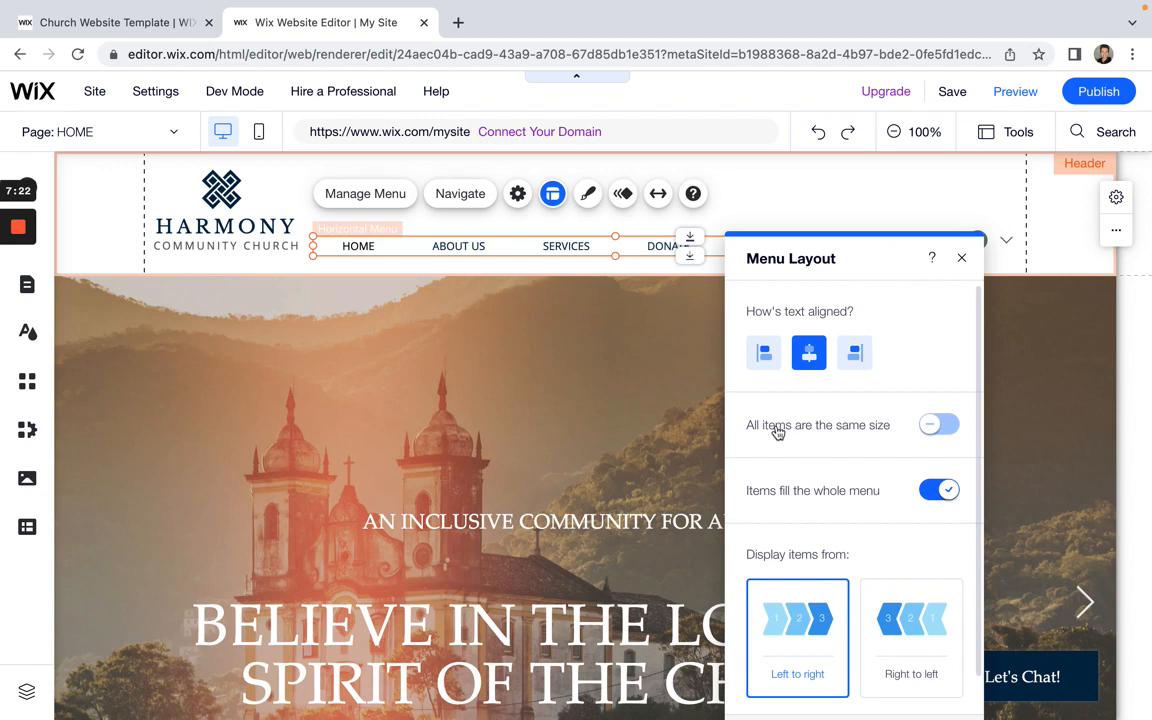
Step: Make all header menu items the same size
left_click(950, 428)
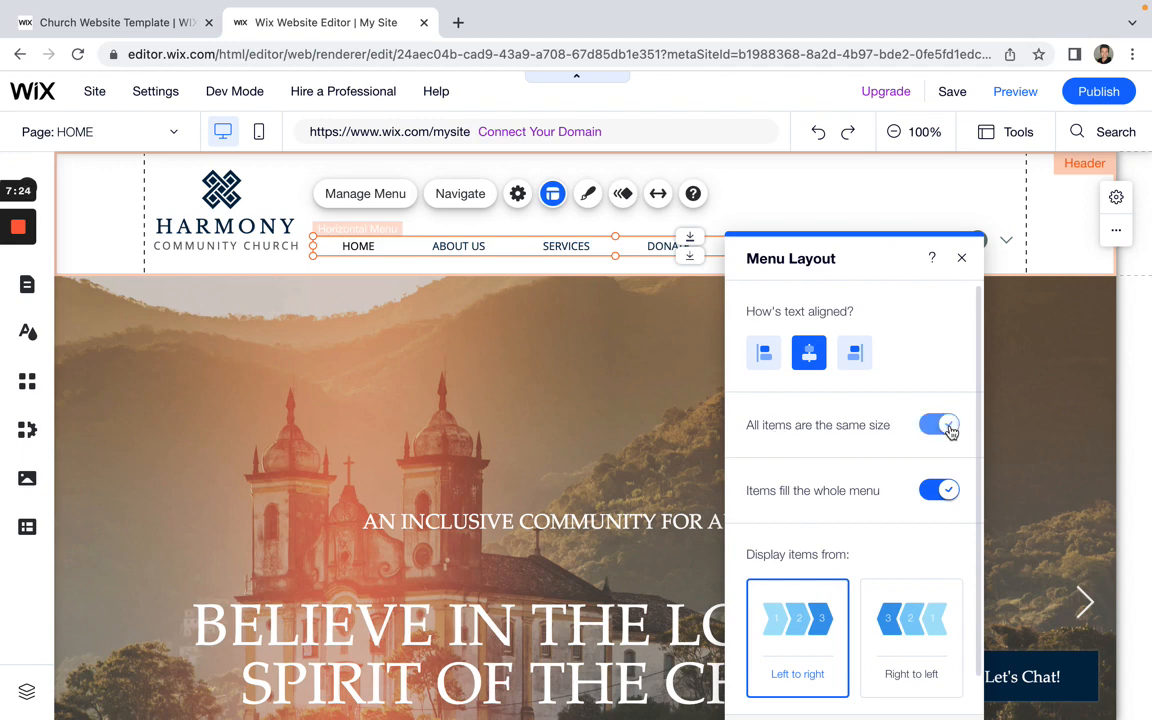
left_click(938, 429)
left_click(950, 428)
scroll(879, 506, "down", 2)
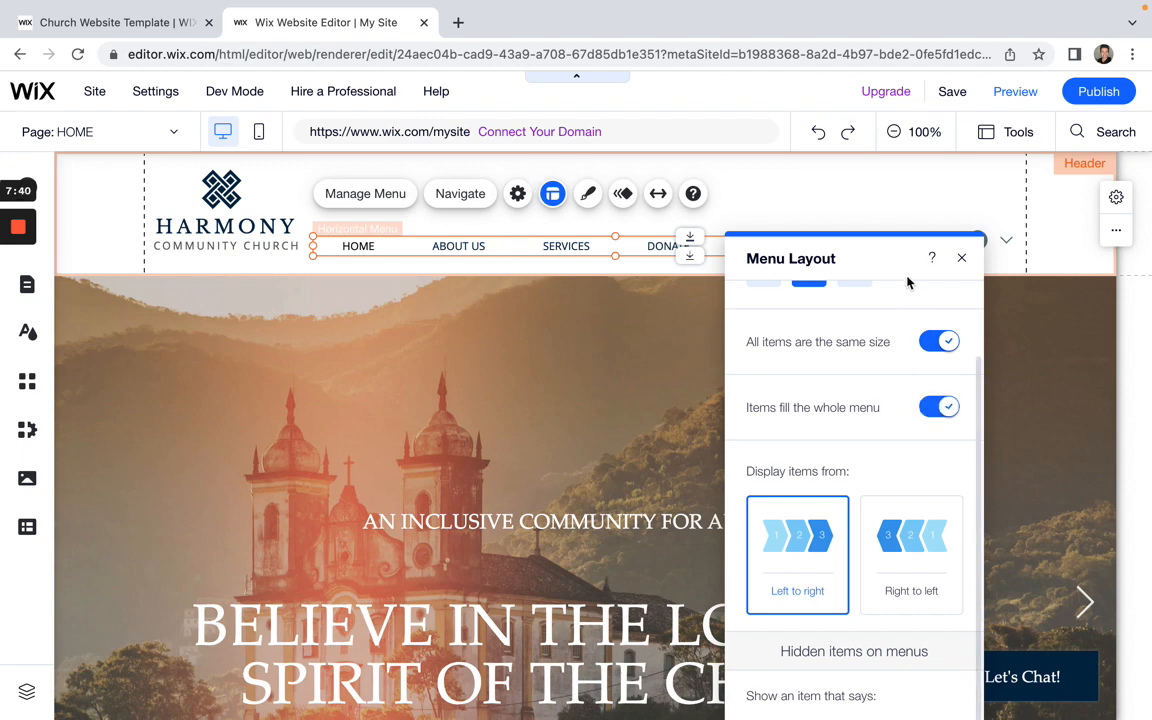
left_click_drag(895, 257, 740, 311)
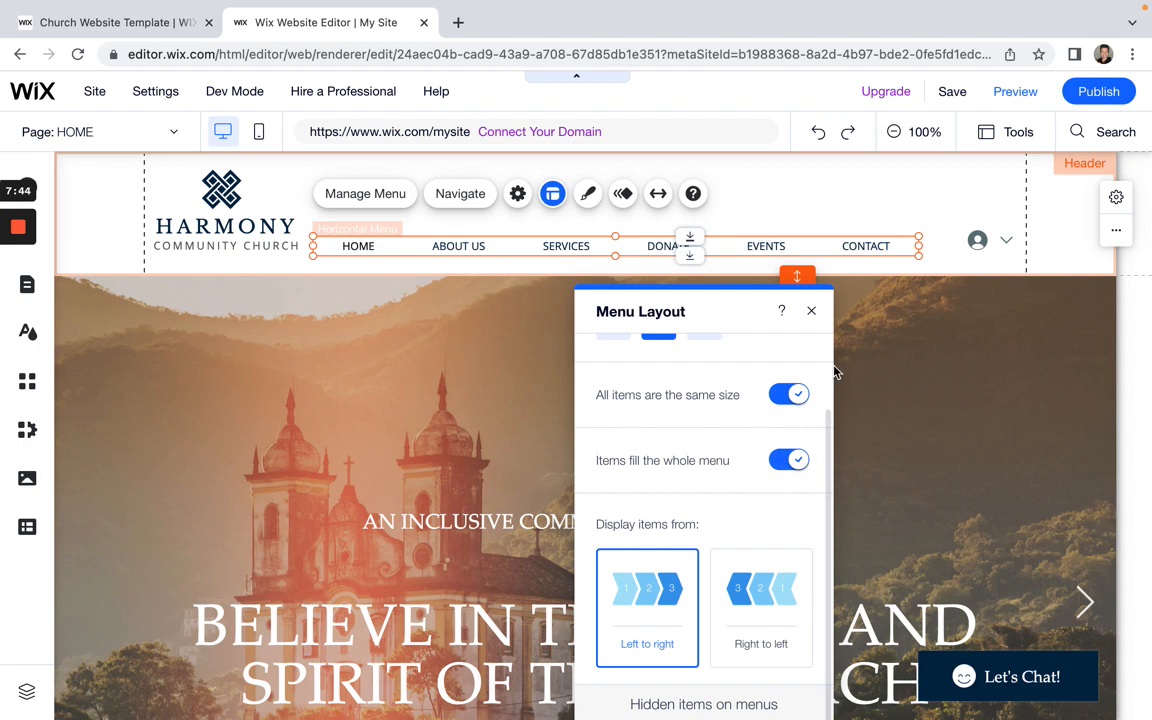
Step: Turn on 'Items fill the whole menu' and close the menu layout settings
left_click(795, 460)
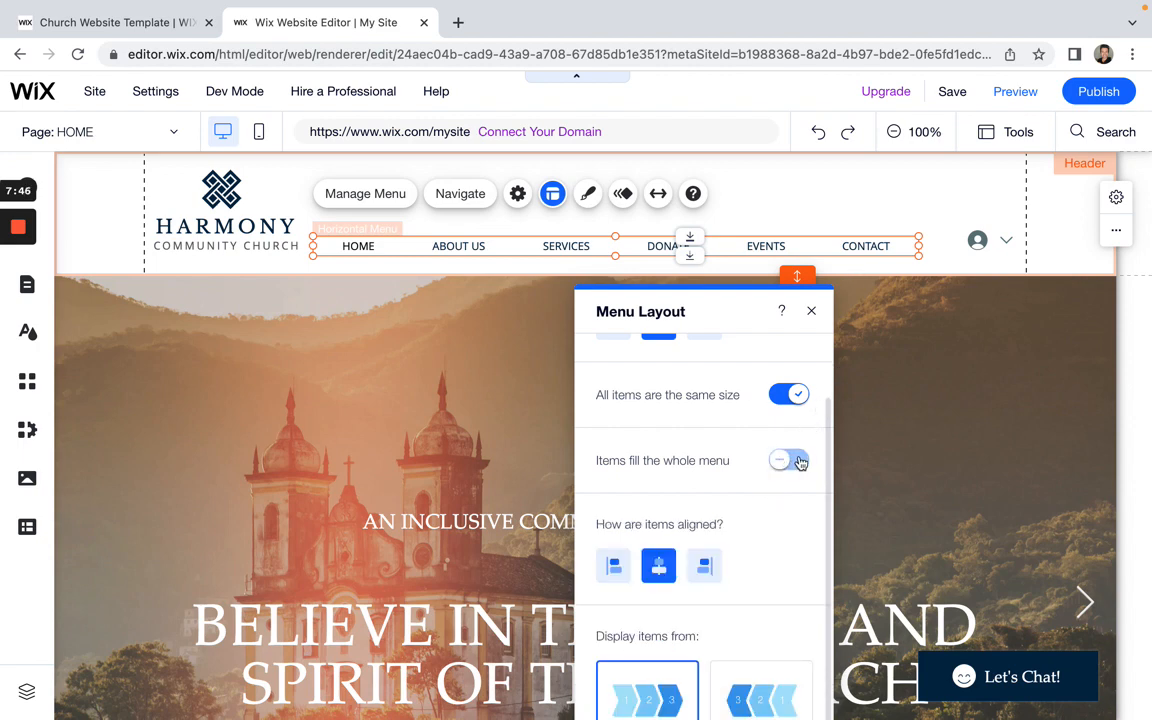
left_click(799, 460)
left_click(786, 460)
scroll(704, 465, "down", 1)
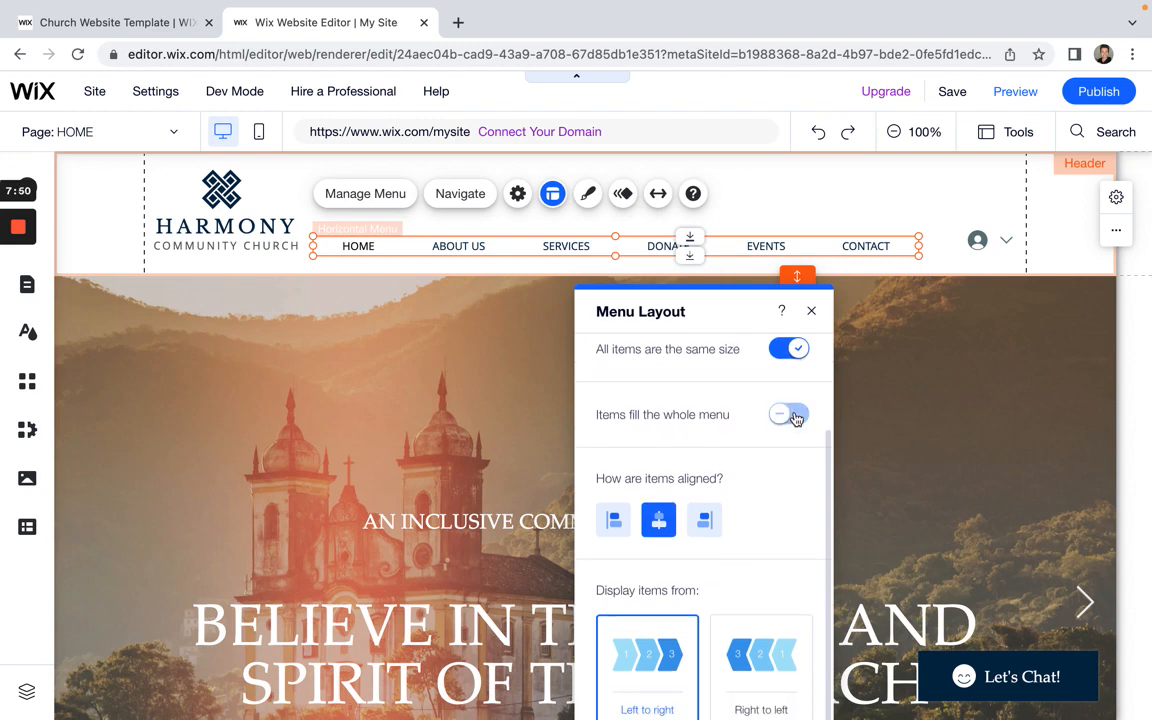
scroll(704, 465, "down", 1)
scroll(784, 411, "up", 1)
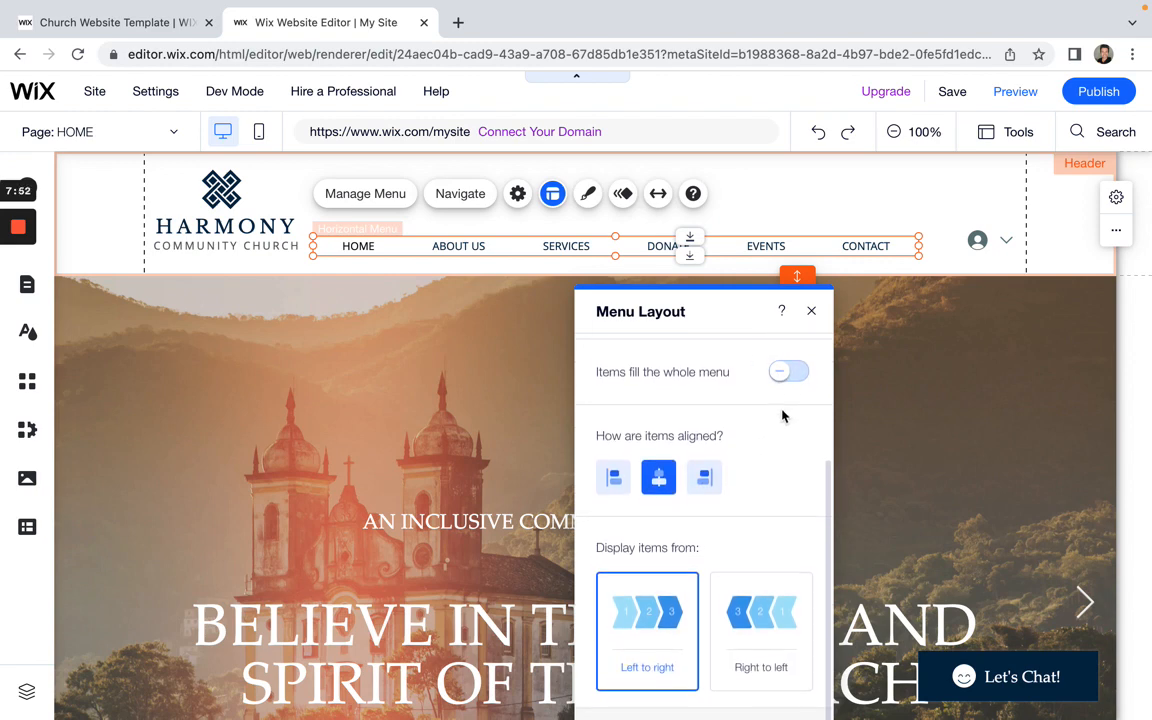
left_click(790, 373)
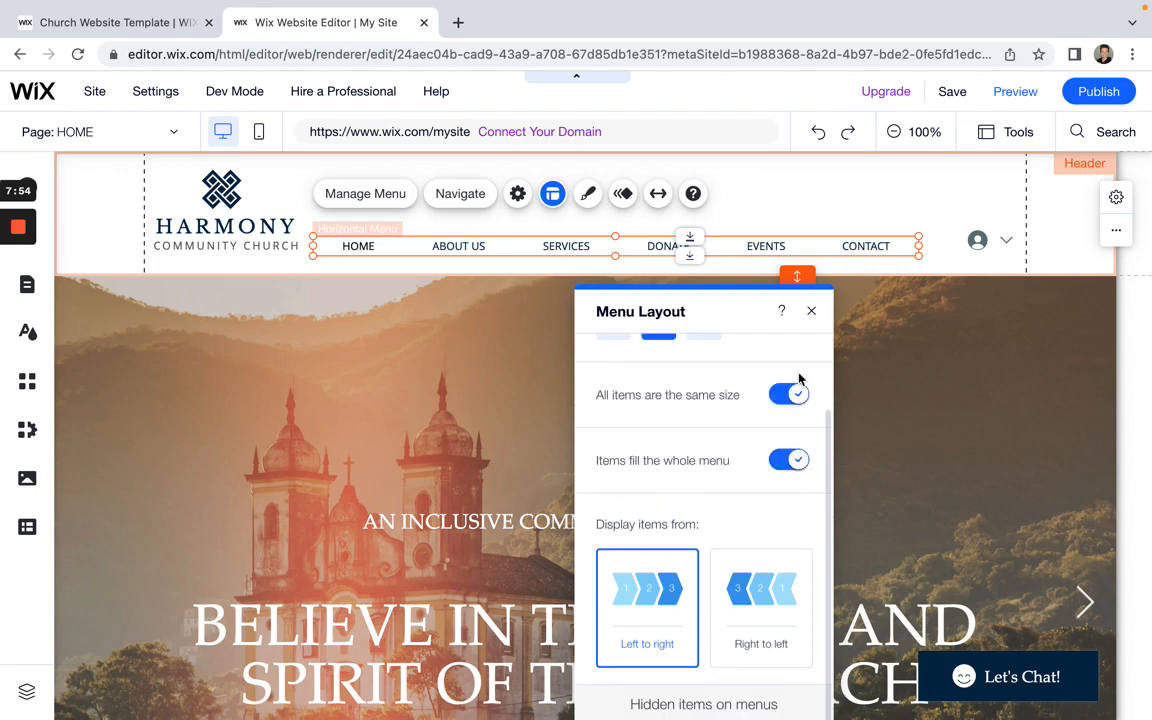
left_click(789, 459)
scroll(724, 525, "down", 1)
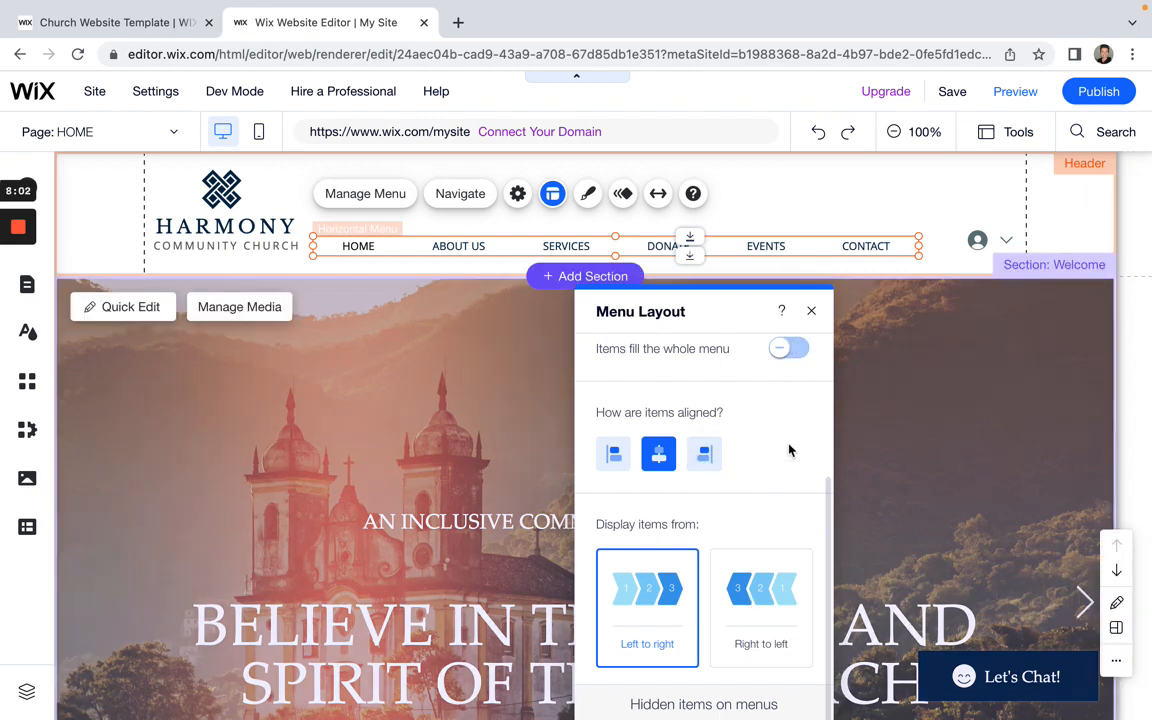
scroll(783, 483, "up", 1)
scroll(783, 483, "up", 1)
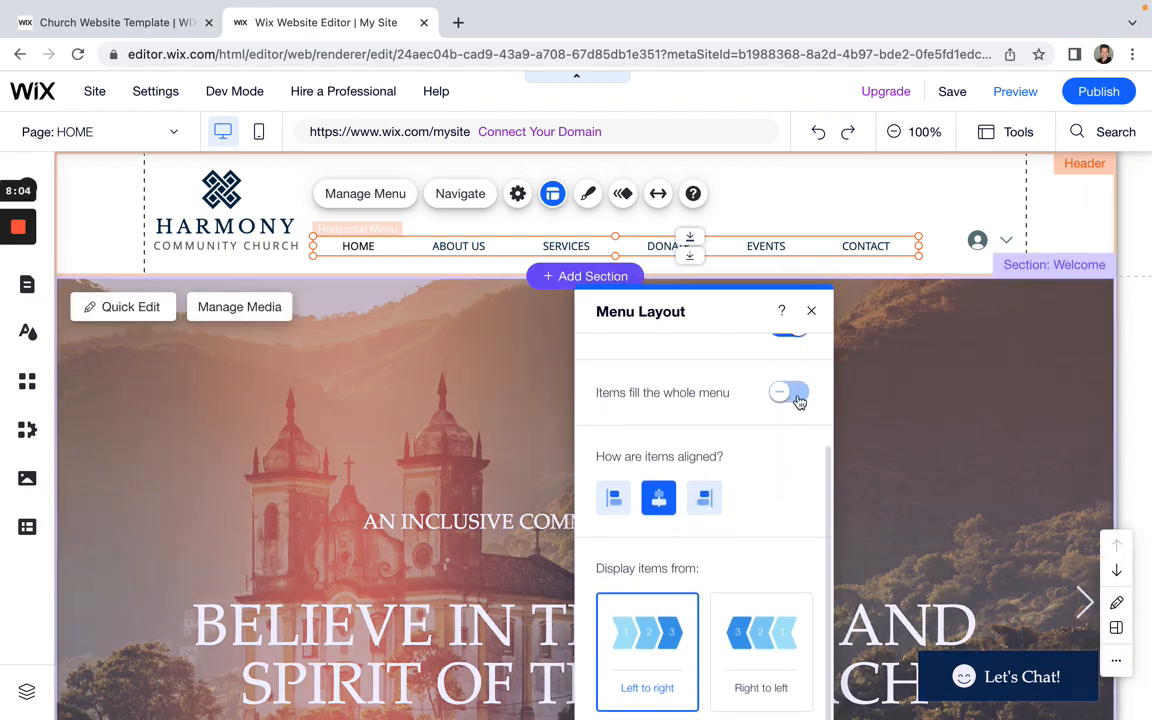
left_click(797, 399)
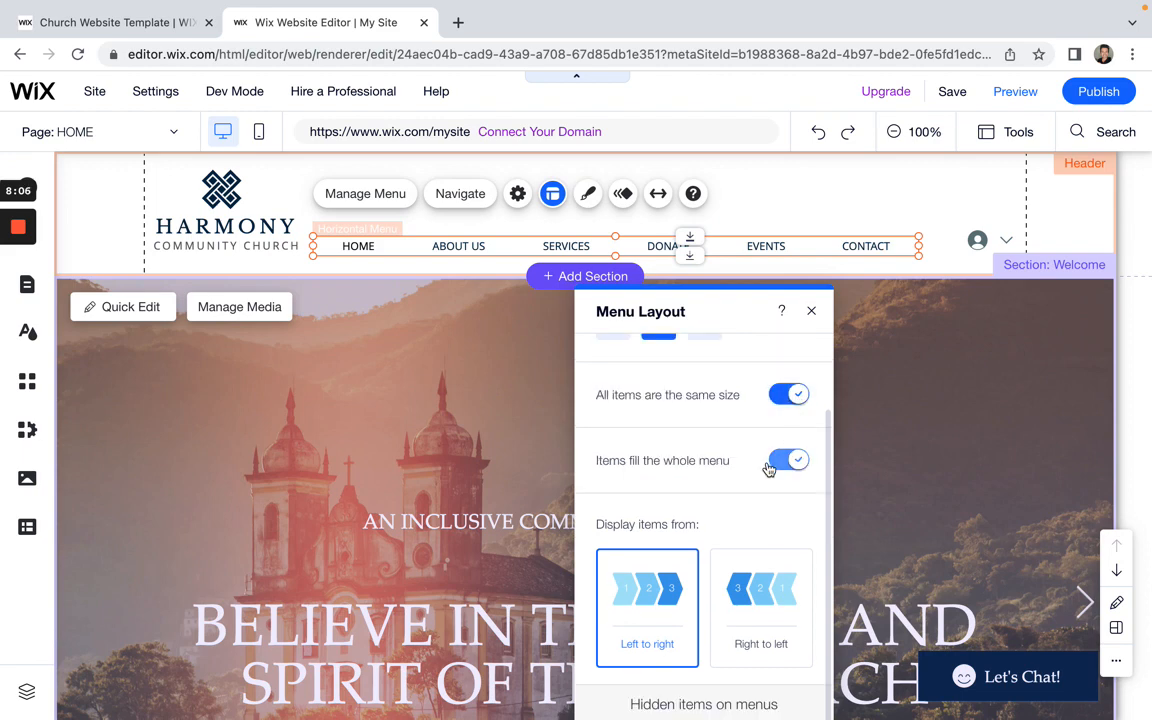
scroll(769, 468, "up", 1)
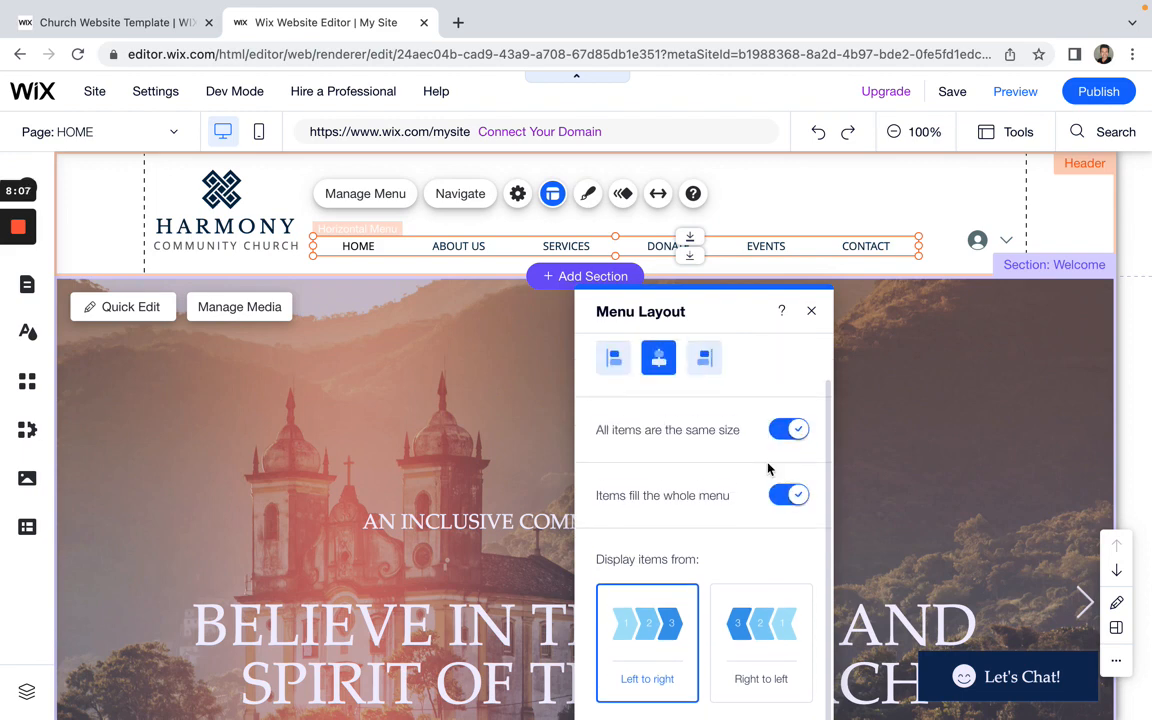
left_click(813, 313)
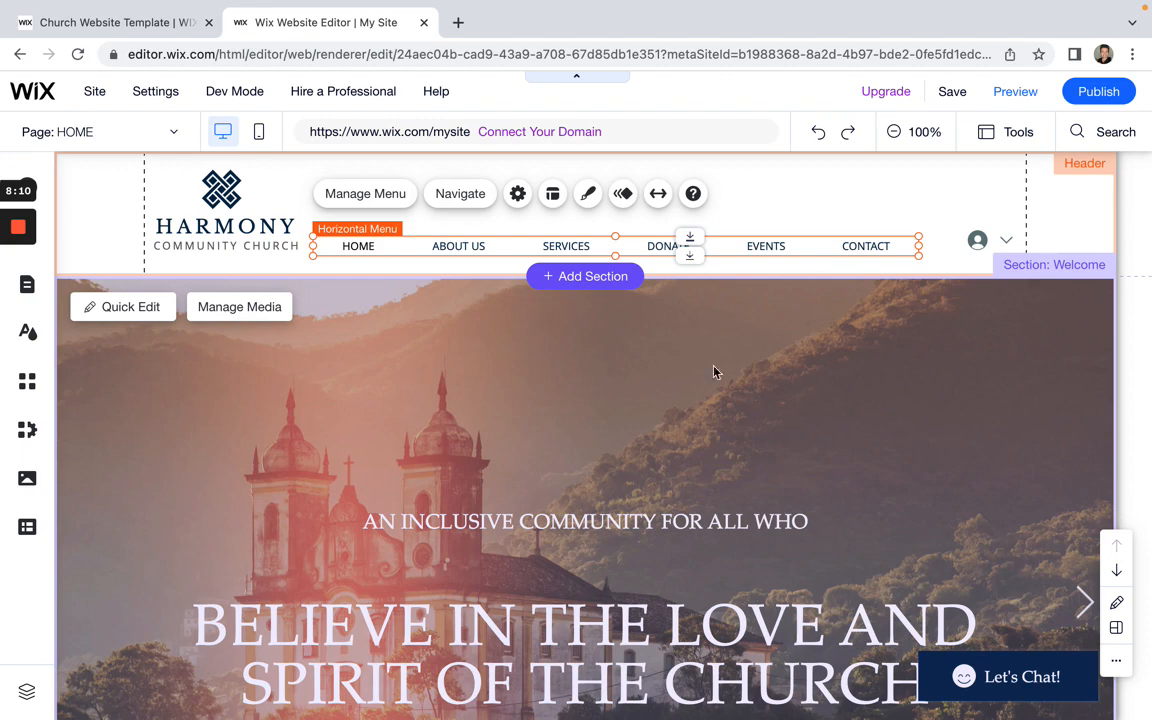
Step: Open the Site Pages and Menu list from Manage Menu
left_click(368, 197)
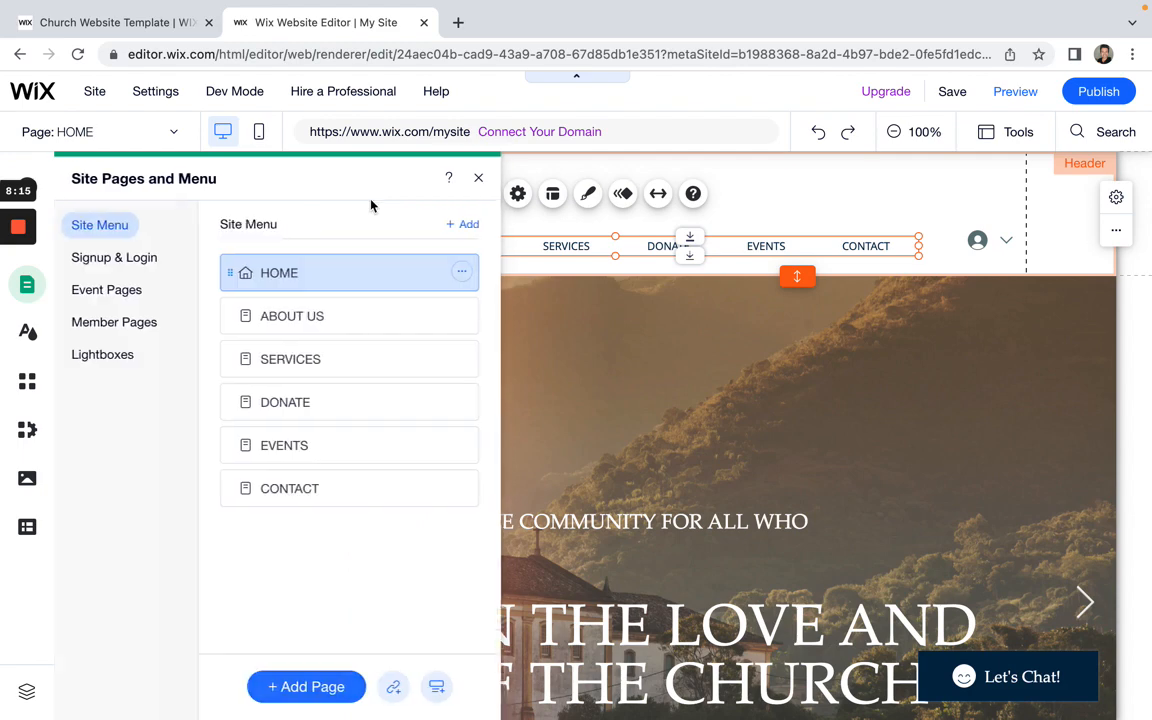
left_click(483, 179)
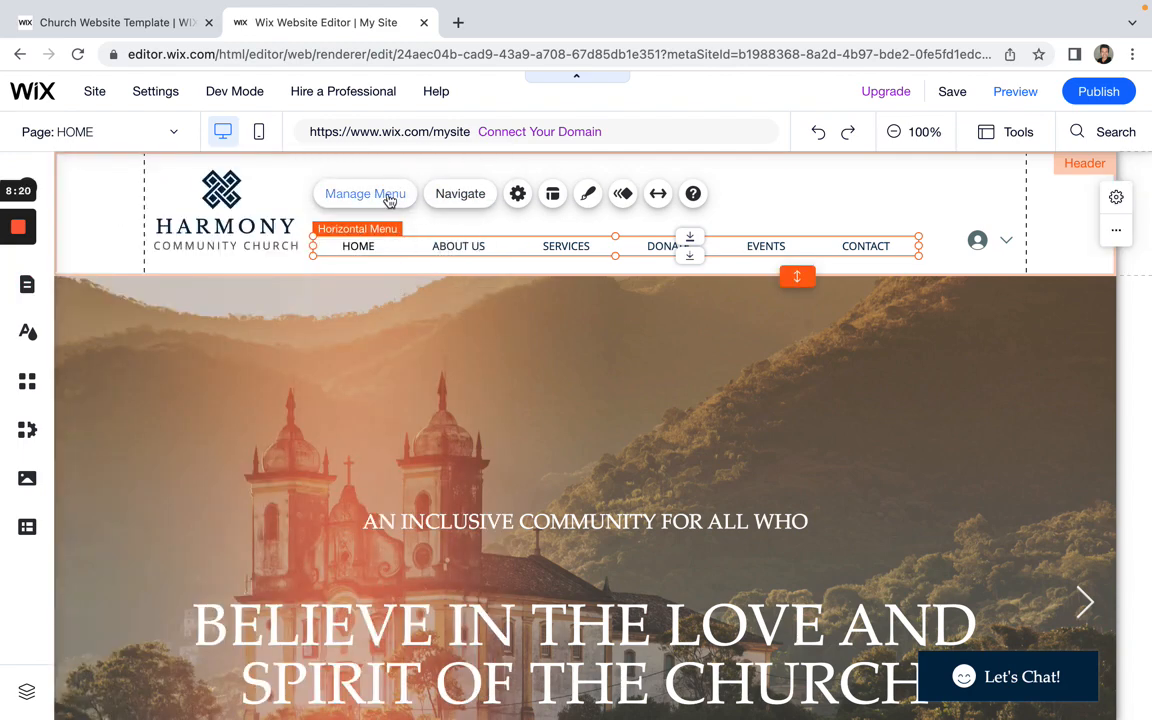
left_click(389, 197)
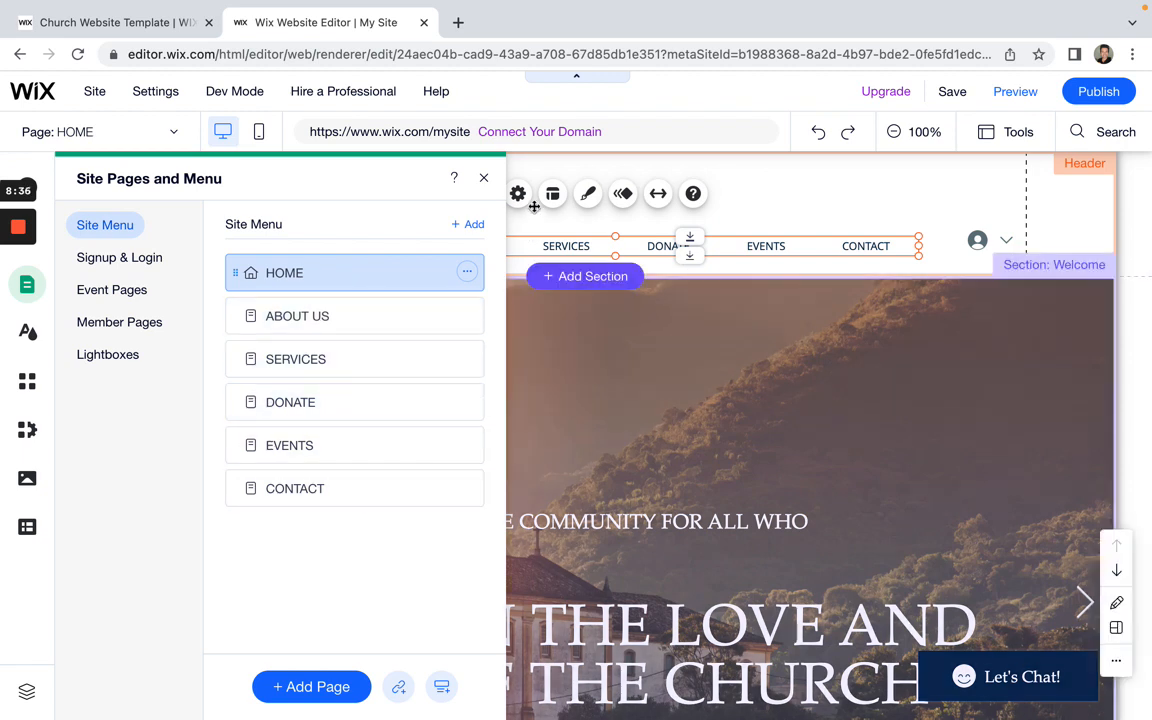
left_click(484, 178)
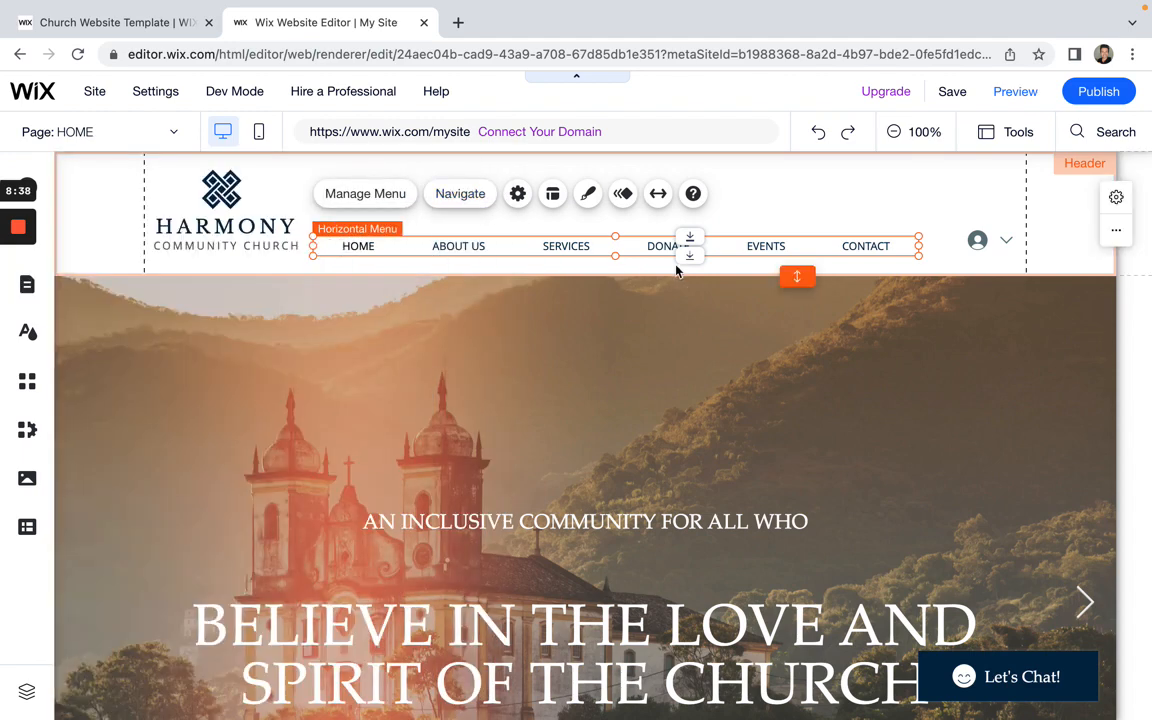
left_click(383, 199)
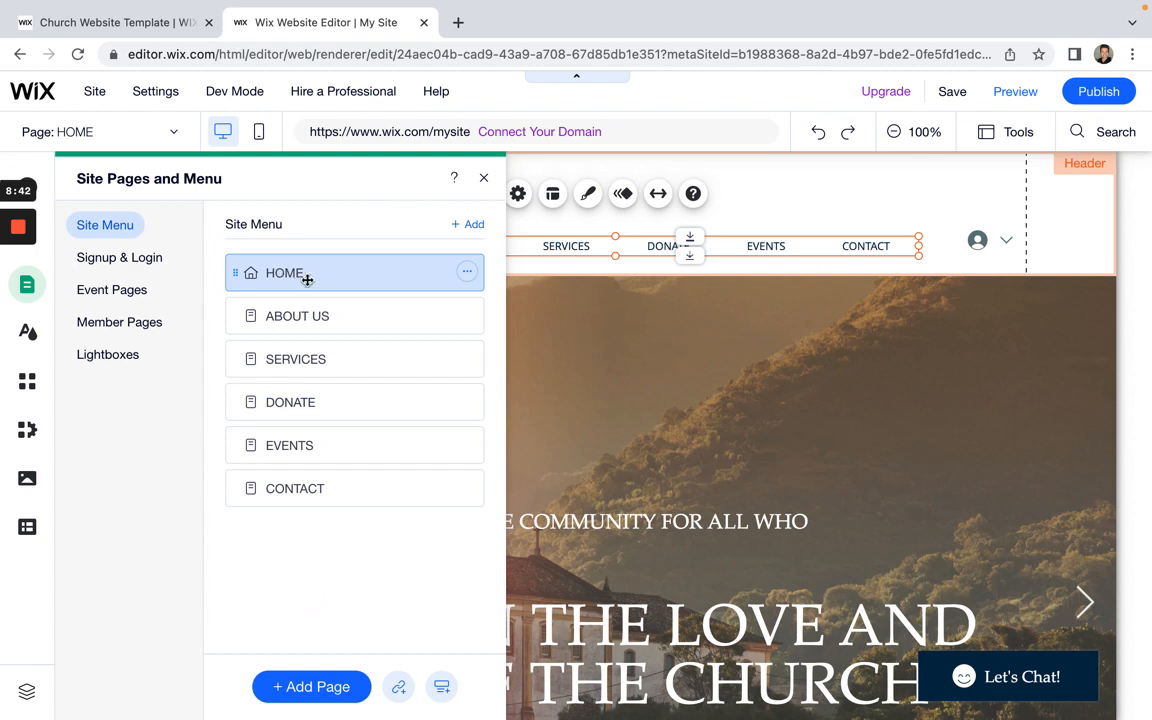
Step: Preview ABOUT US, SERVICES, DONATE and EVENTS on the canvas, then return to HOME
left_click(370, 320)
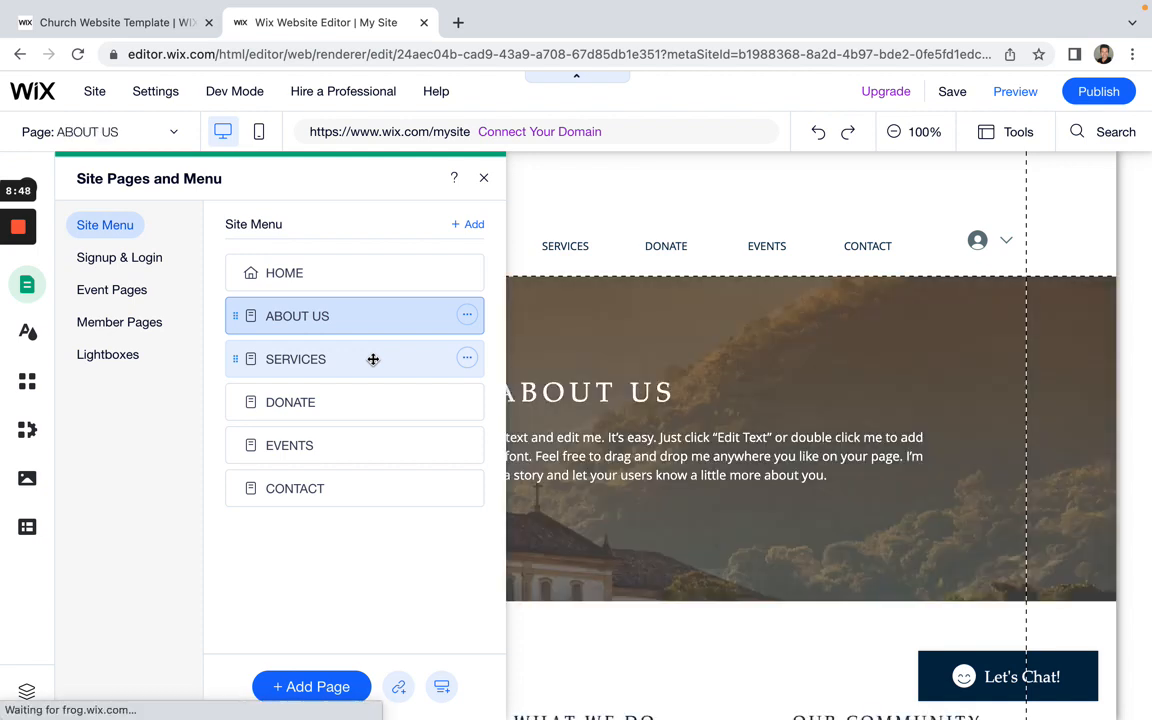
left_click(373, 359)
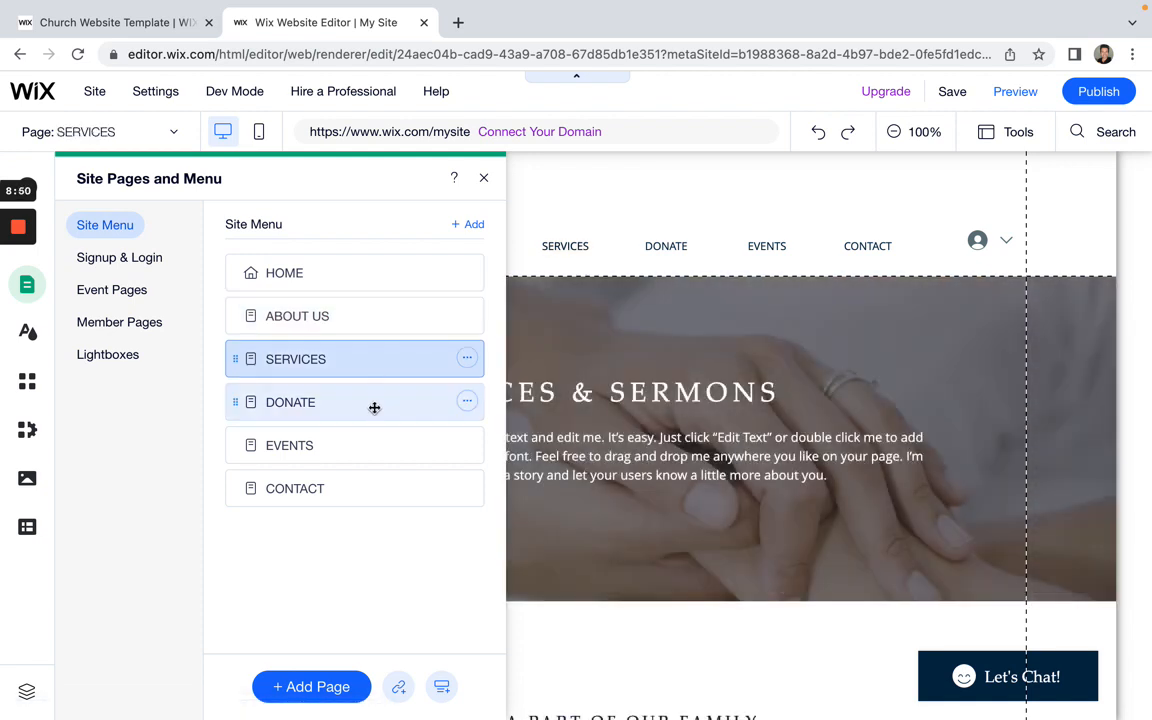
left_click(374, 406)
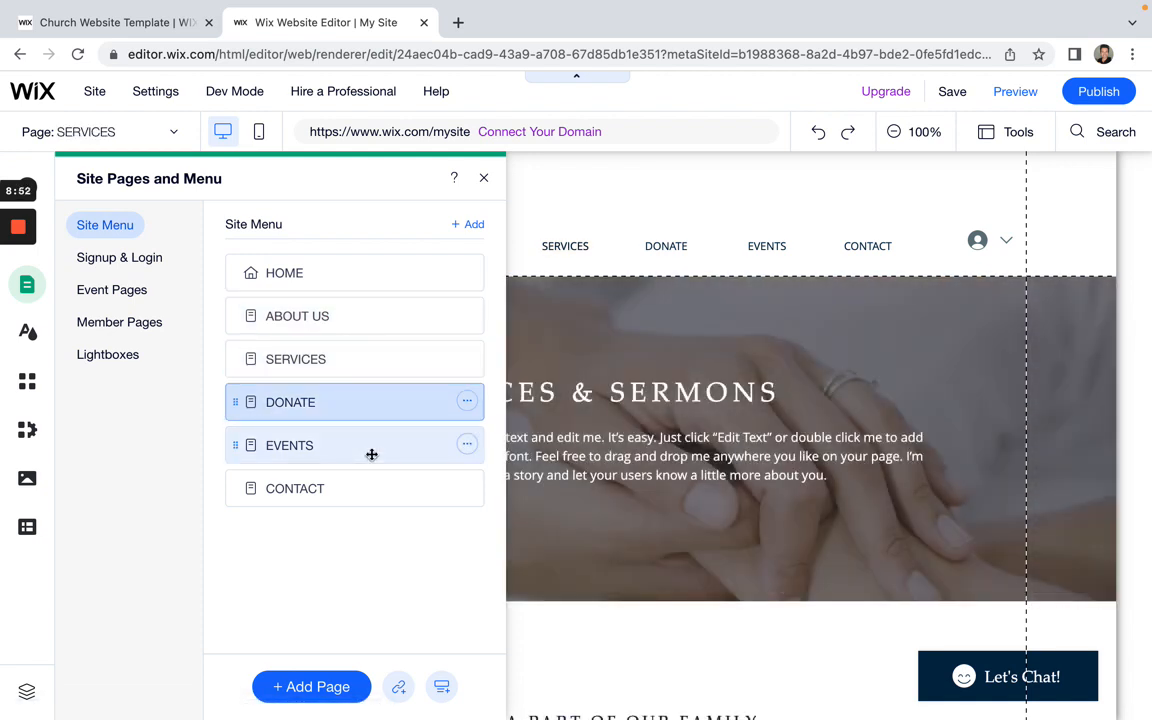
left_click(372, 455)
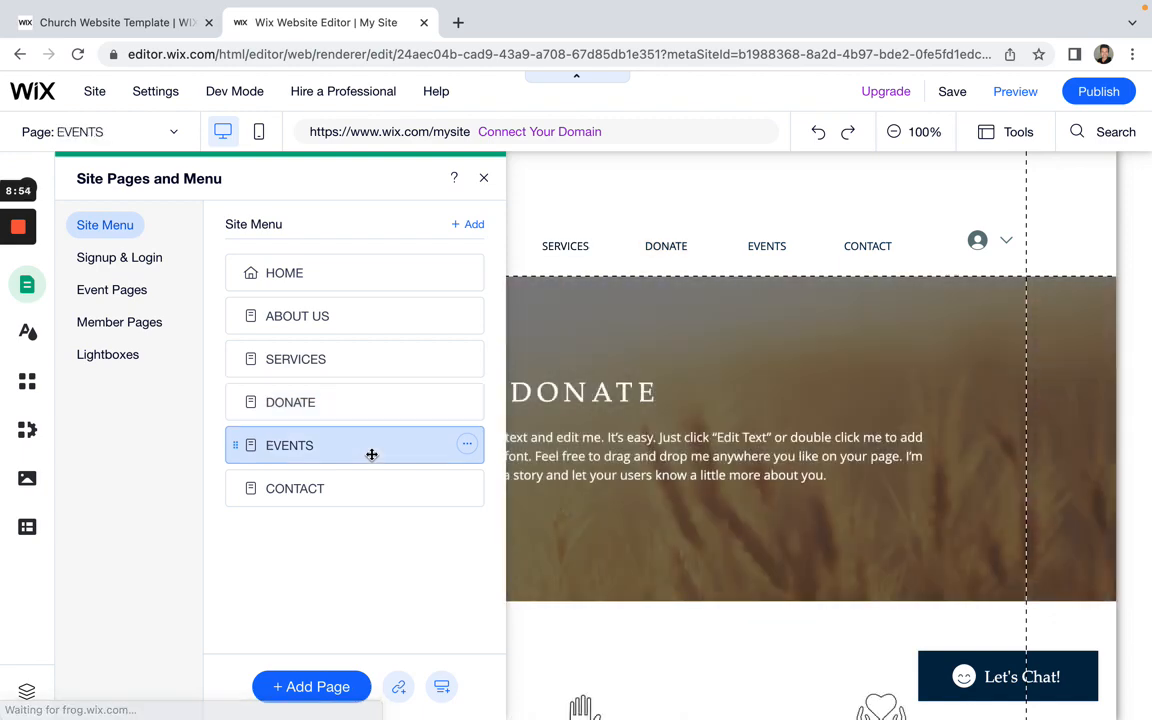
left_click(370, 273)
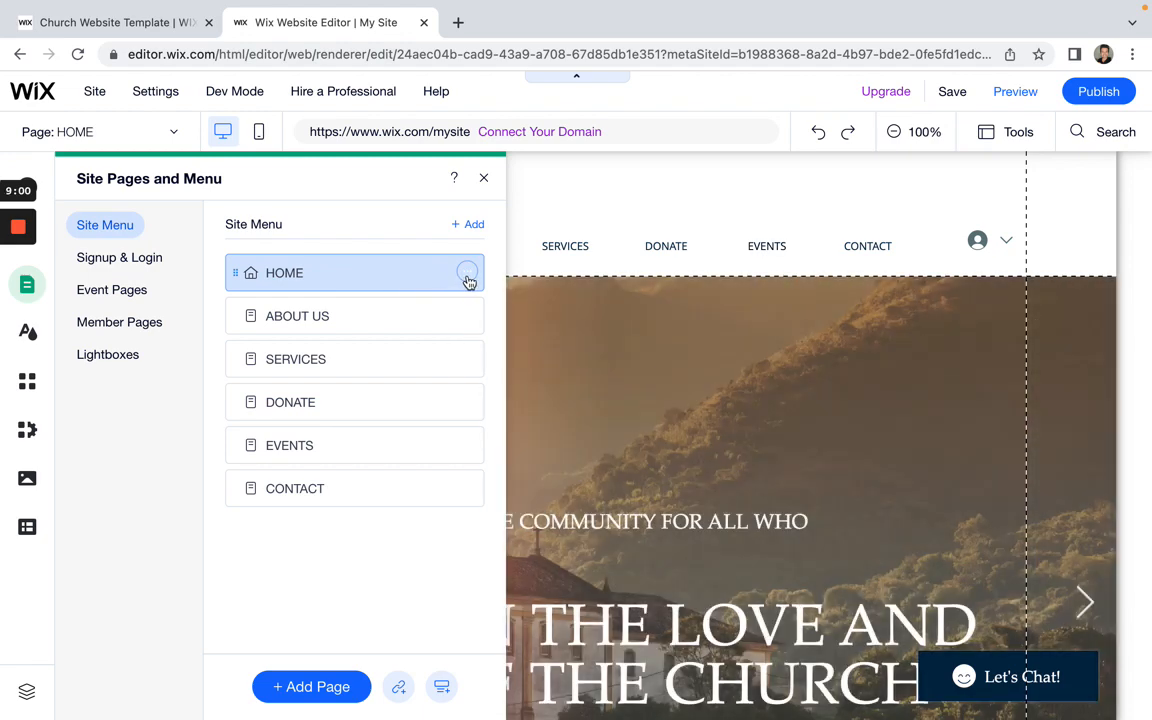
Step: Open HOME's Page Settings and review its Layout and Permissions tabs
left_click(467, 273)
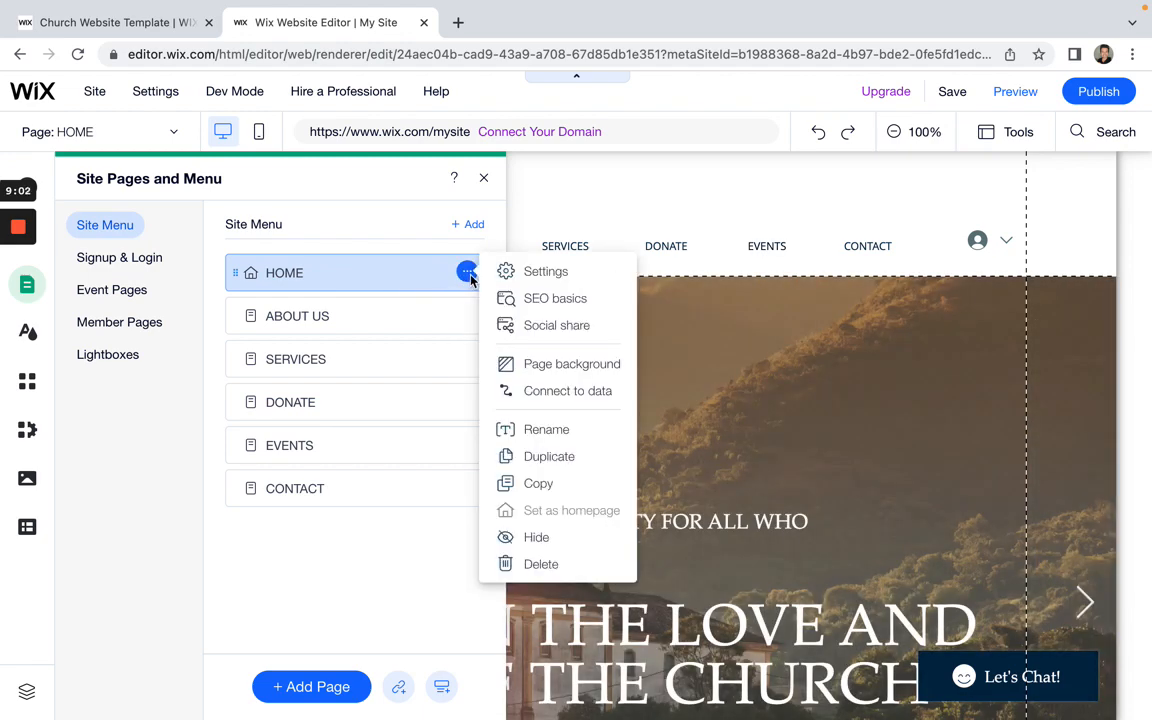
left_click(550, 283)
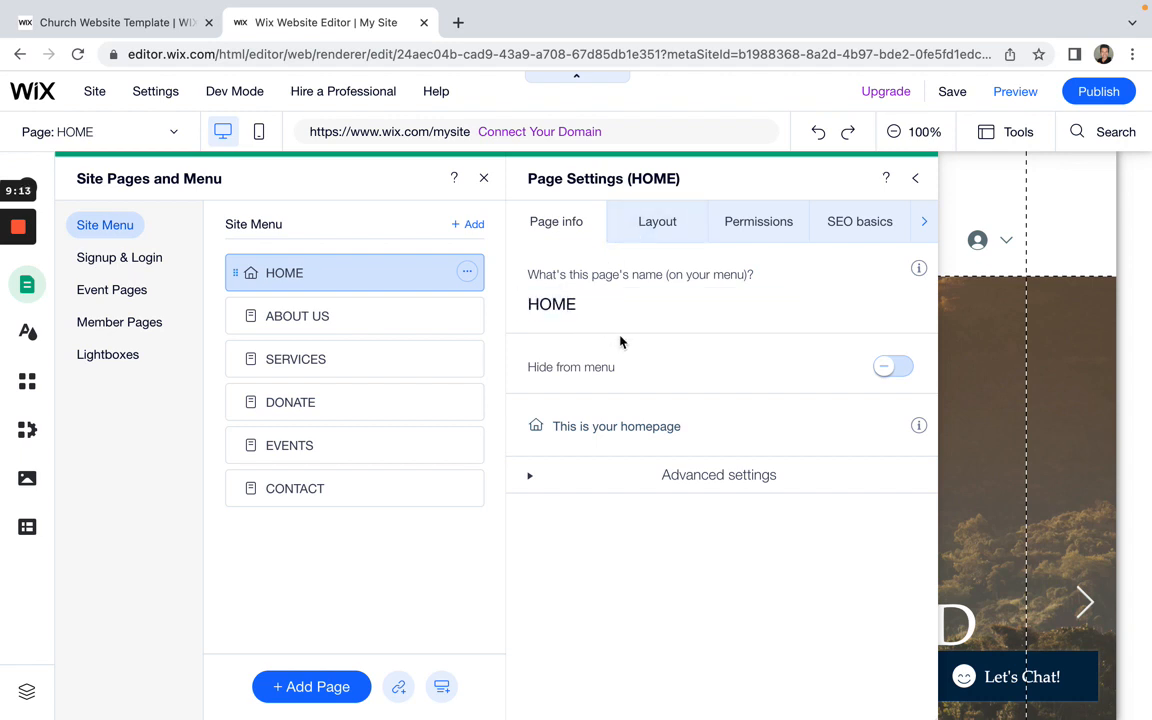
left_click(655, 229)
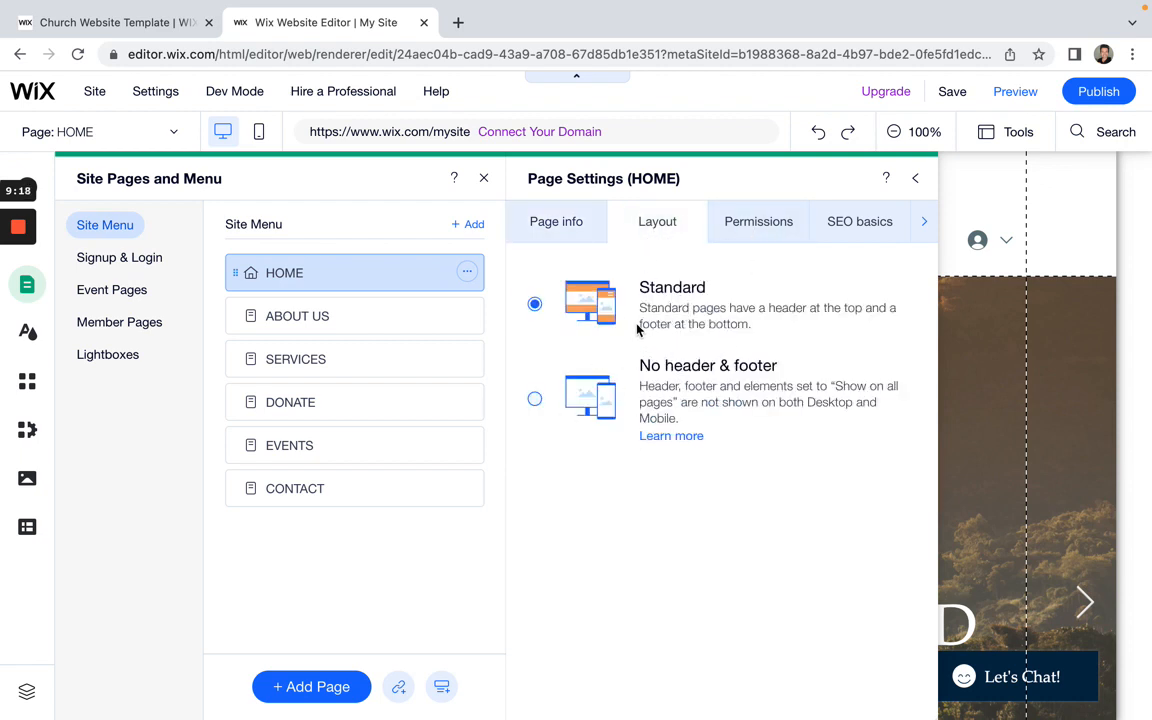
left_click(762, 224)
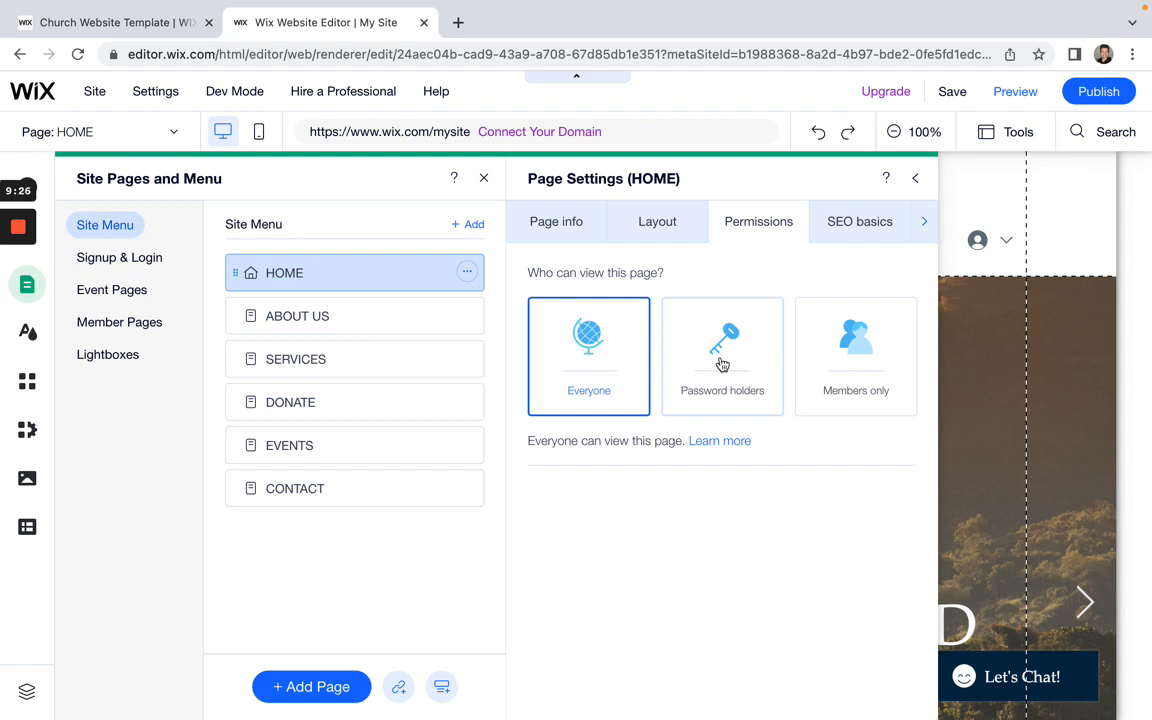
Step: Review HOME's SEO basics and Google preview, selecting the 'HOME | My Site' title tag field
left_click(856, 224)
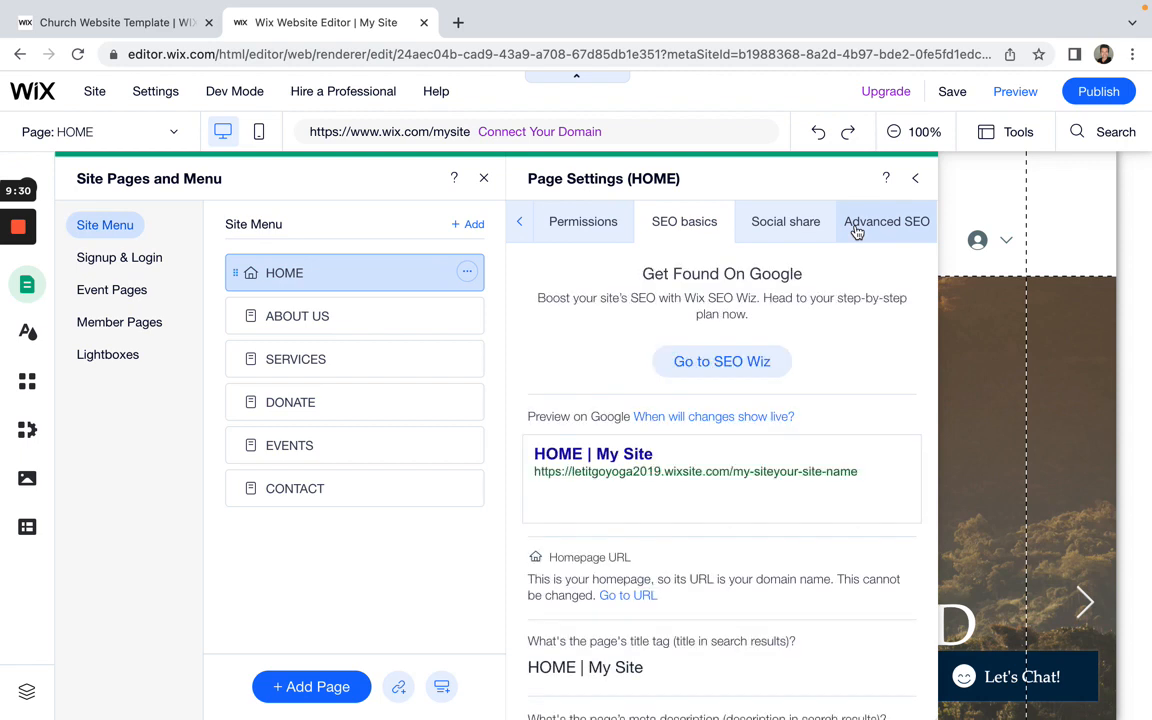
scroll(835, 484, "down", 1)
scroll(835, 484, "down", 2)
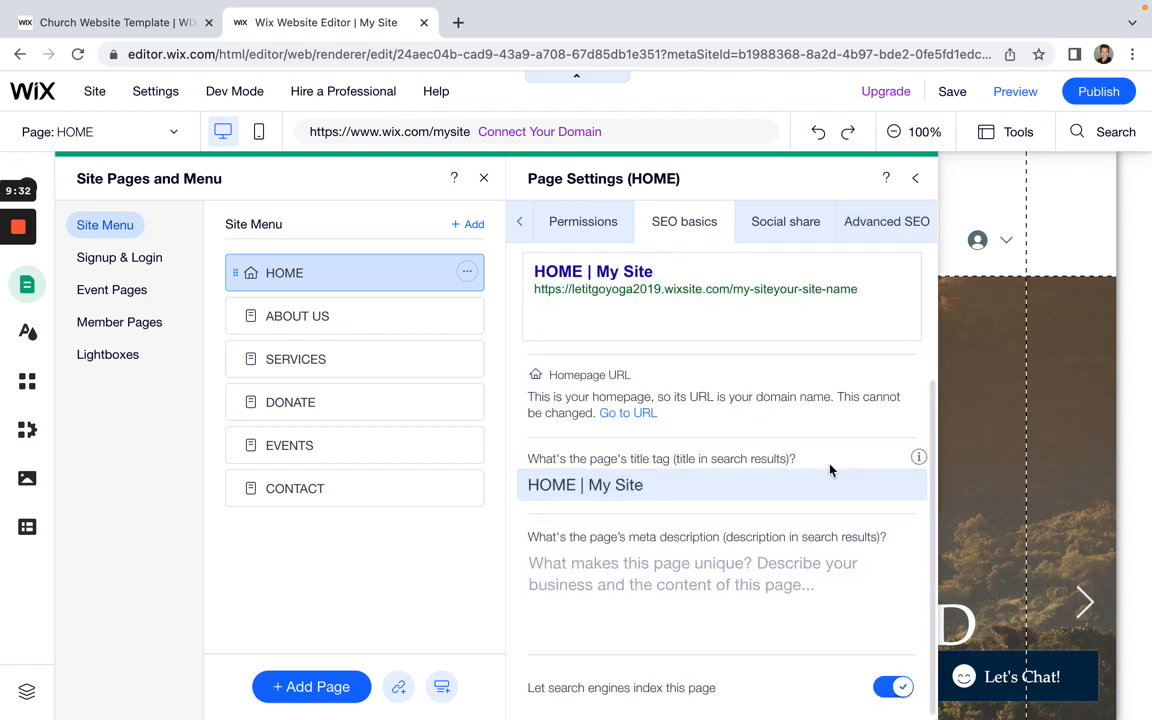
scroll(830, 468, "up", 1)
scroll(830, 470, "down", 1)
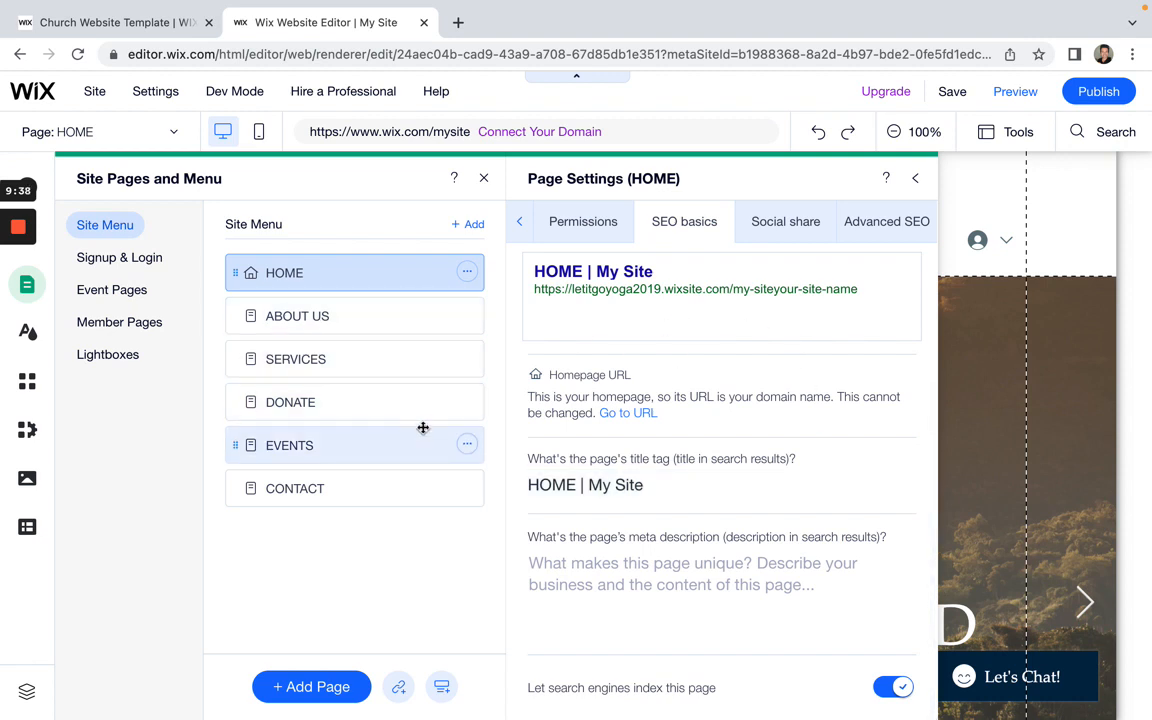
scroll(651, 352, "up", 1)
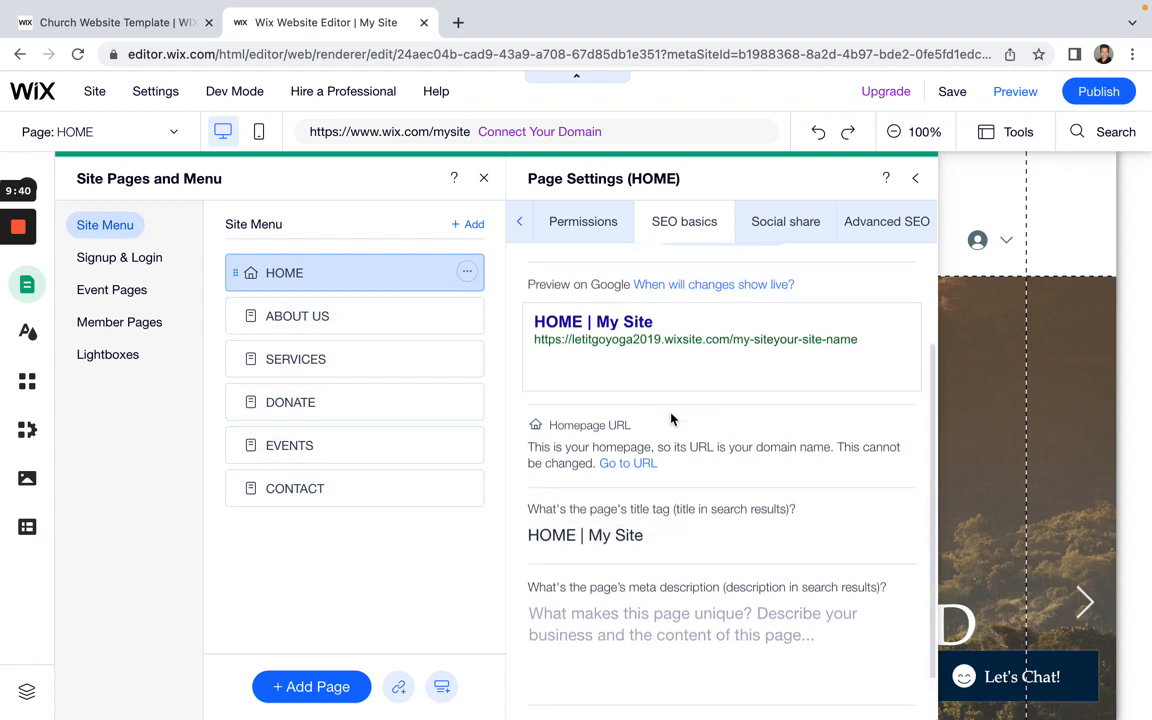
scroll(671, 440, "down", 1)
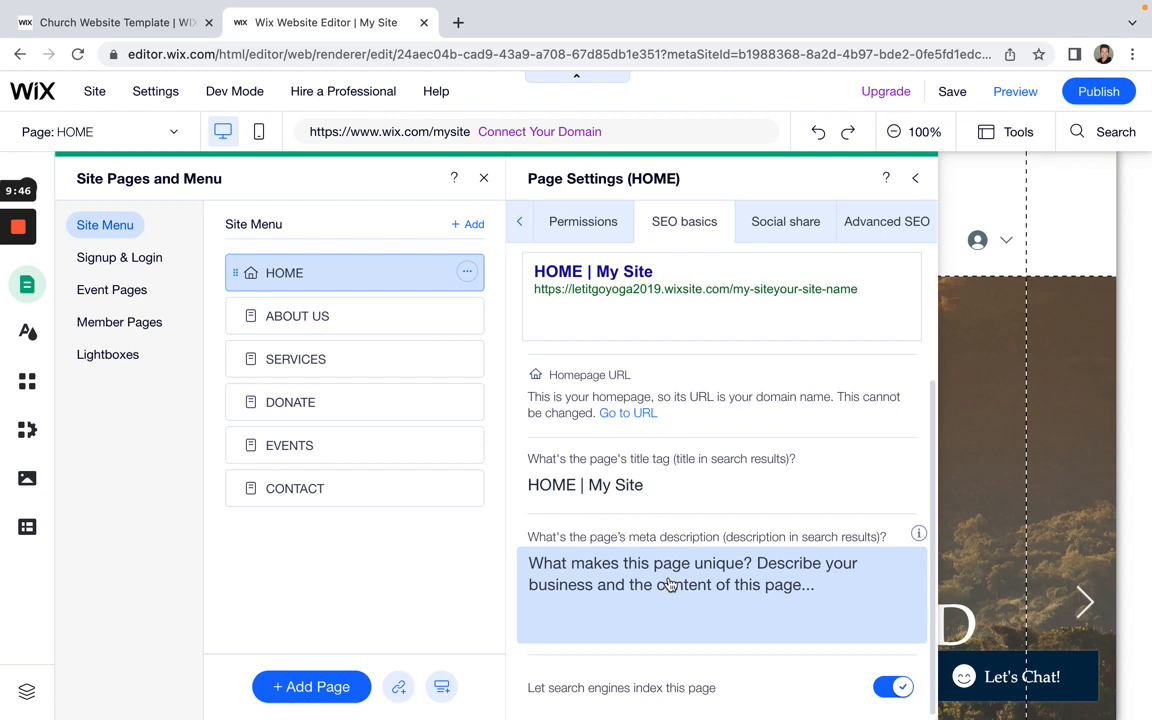
left_click(616, 485)
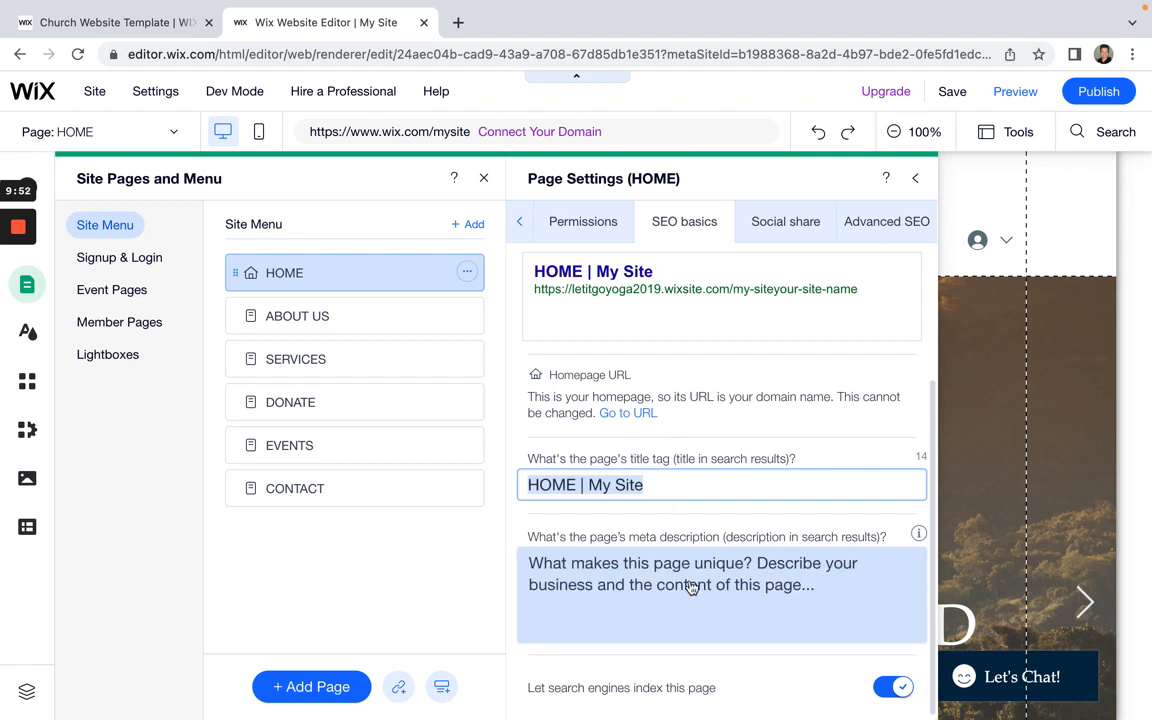
Step: Browse HOME's Social share settings, then move through SEO basics to the Advanced SEO tab
left_click(789, 231)
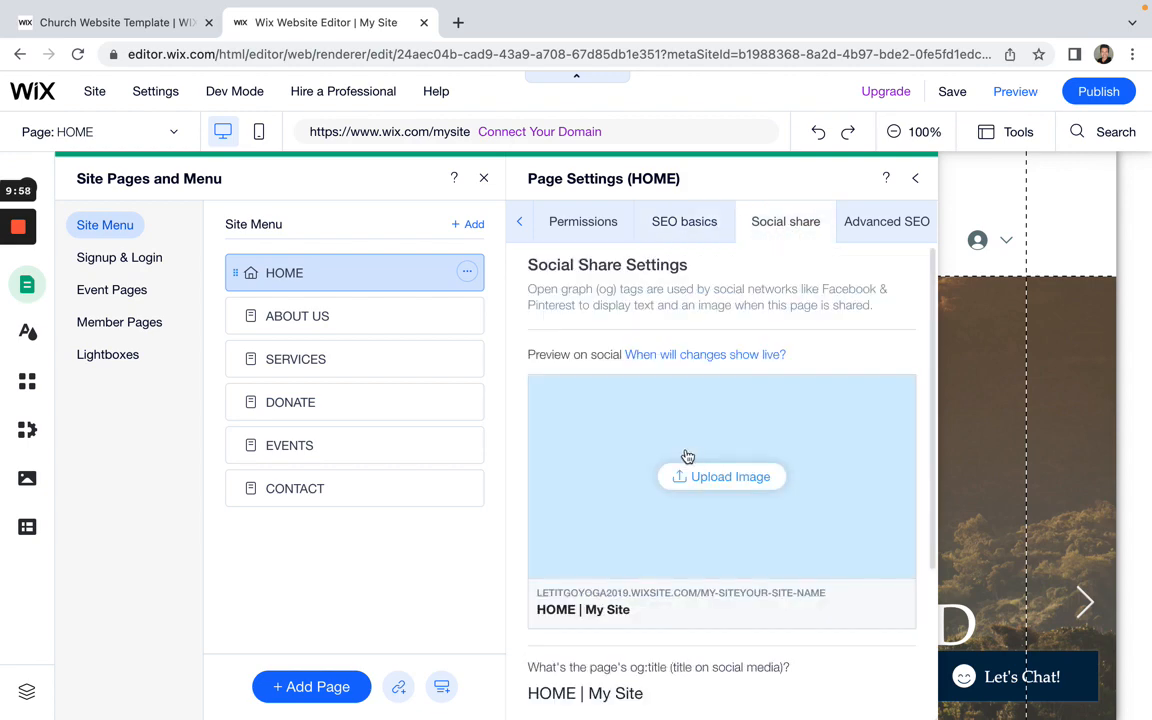
scroll(685, 540, "down", 1)
scroll(792, 628, "down", 4)
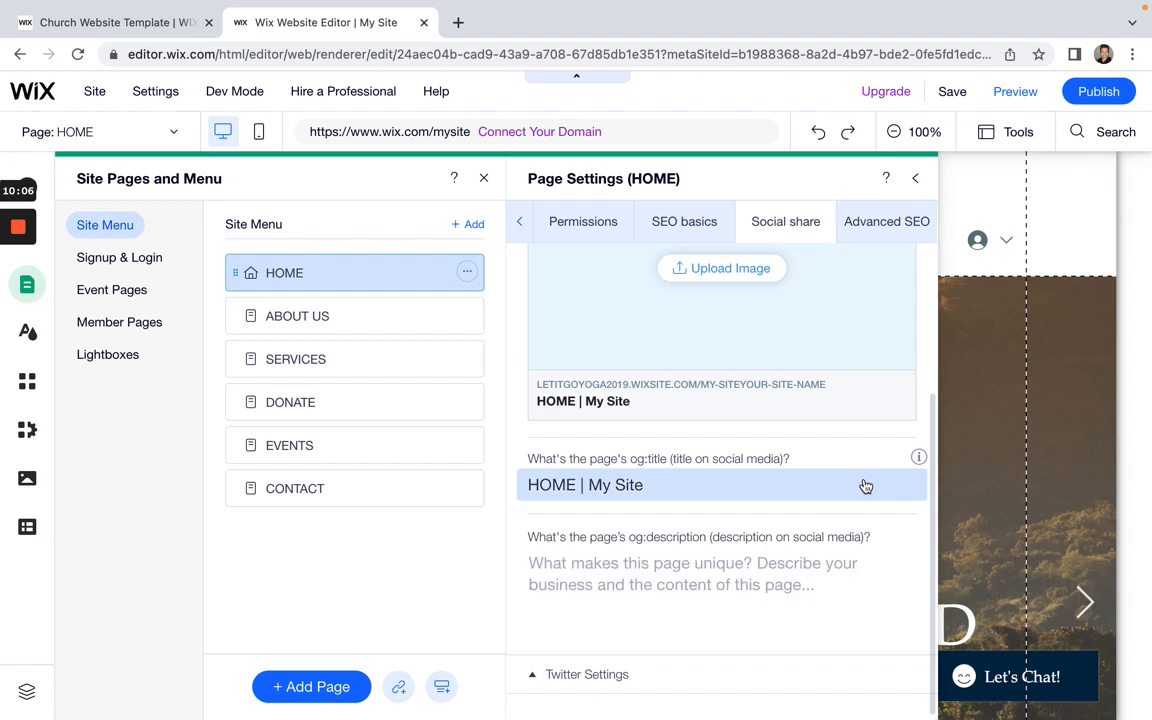
scroll(866, 487, "up", 5)
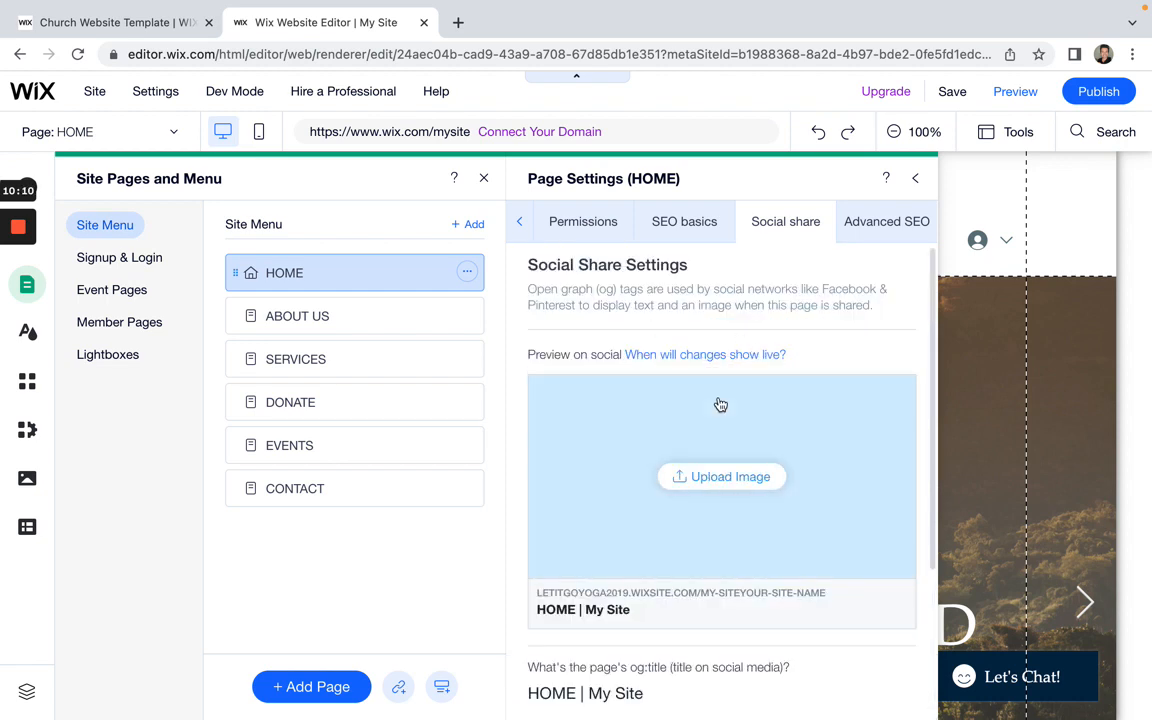
scroll(789, 450, "down", 1)
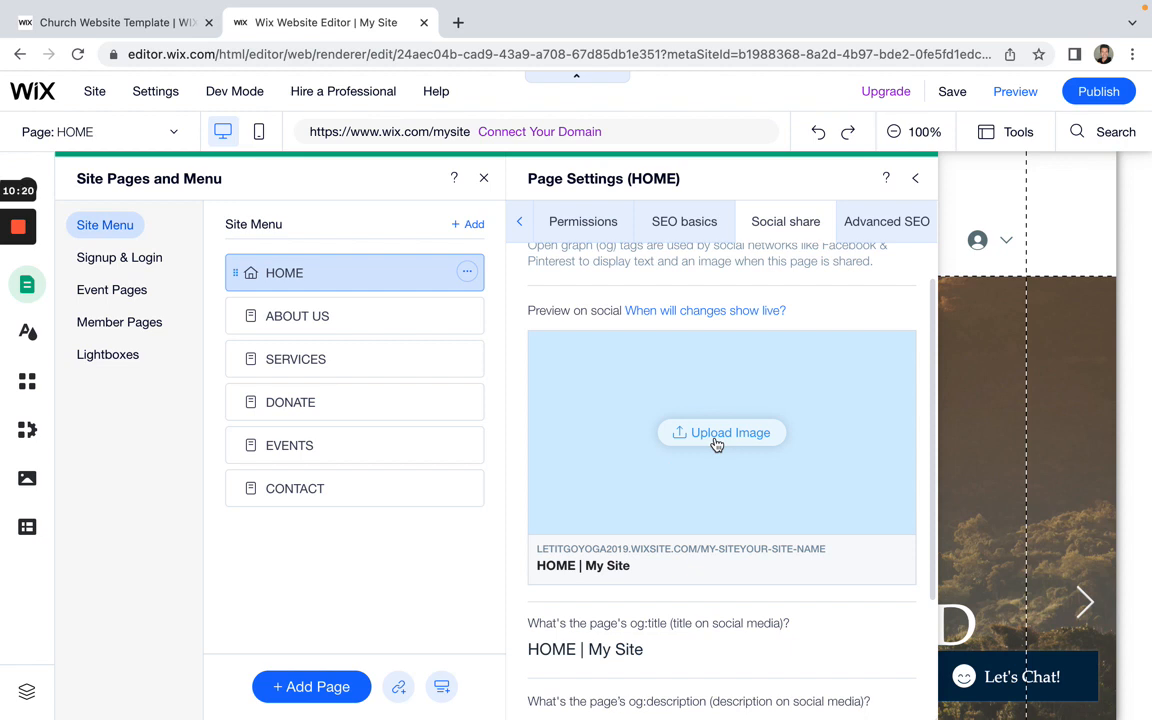
scroll(714, 438, "down", 3)
left_click(651, 493)
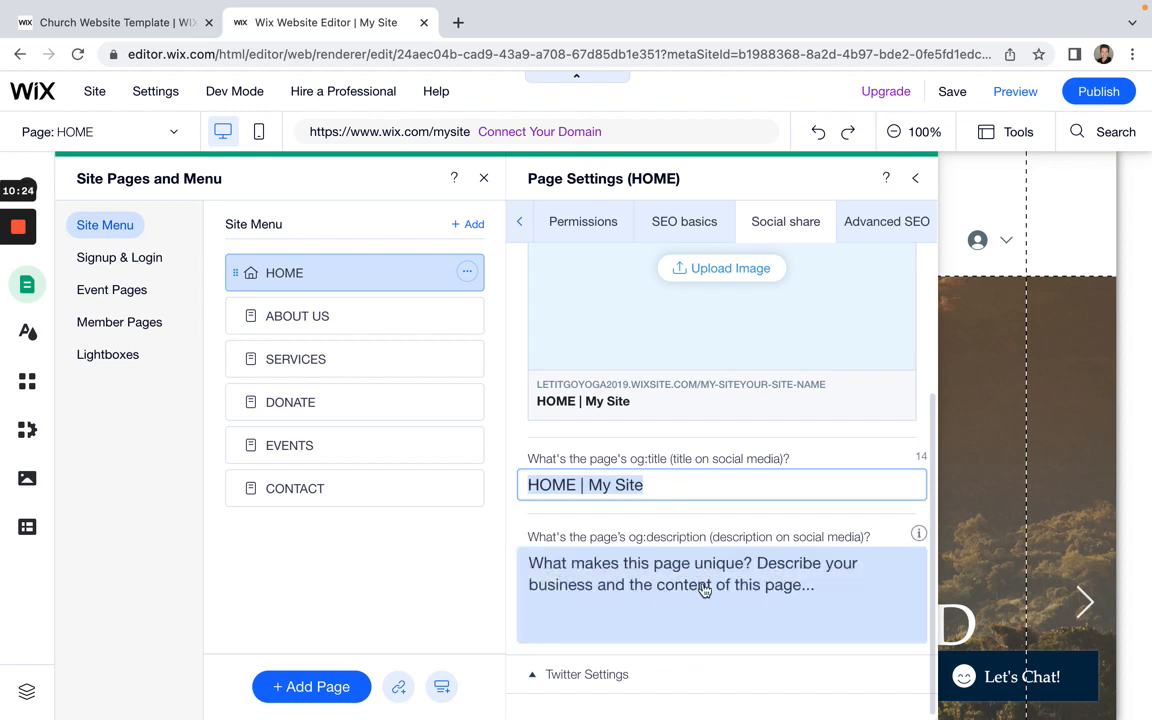
scroll(636, 532, "up", 3)
scroll(727, 505, "down", 1)
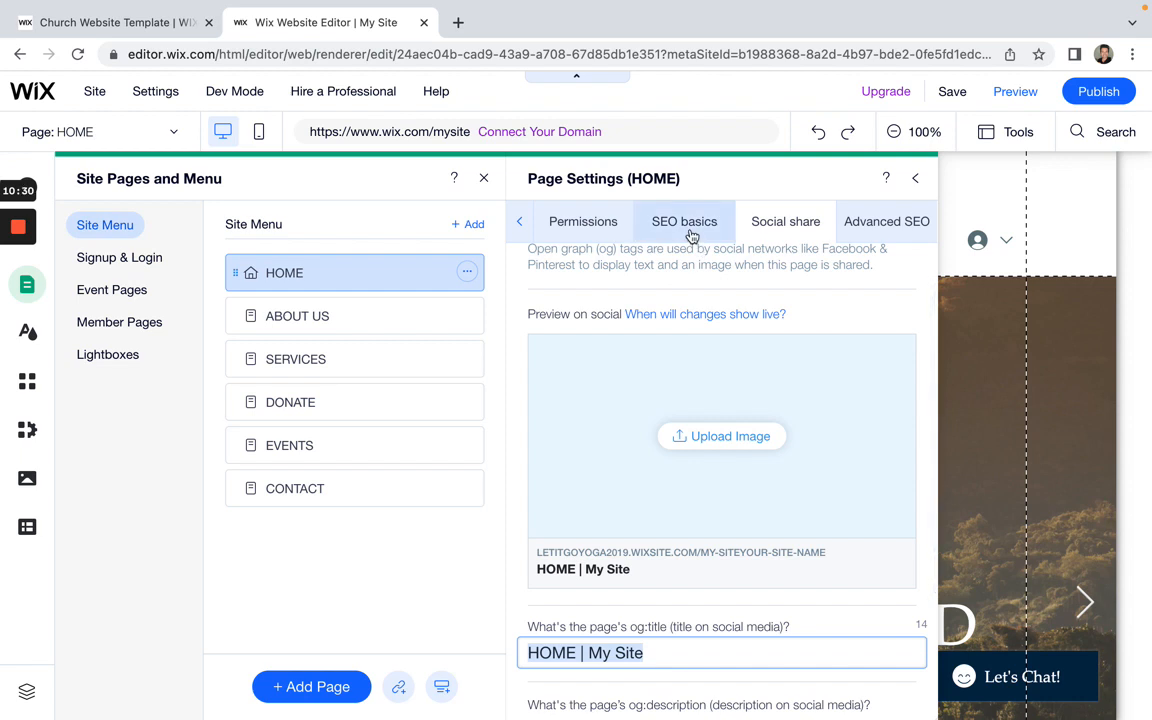
left_click(691, 235)
left_click(887, 228)
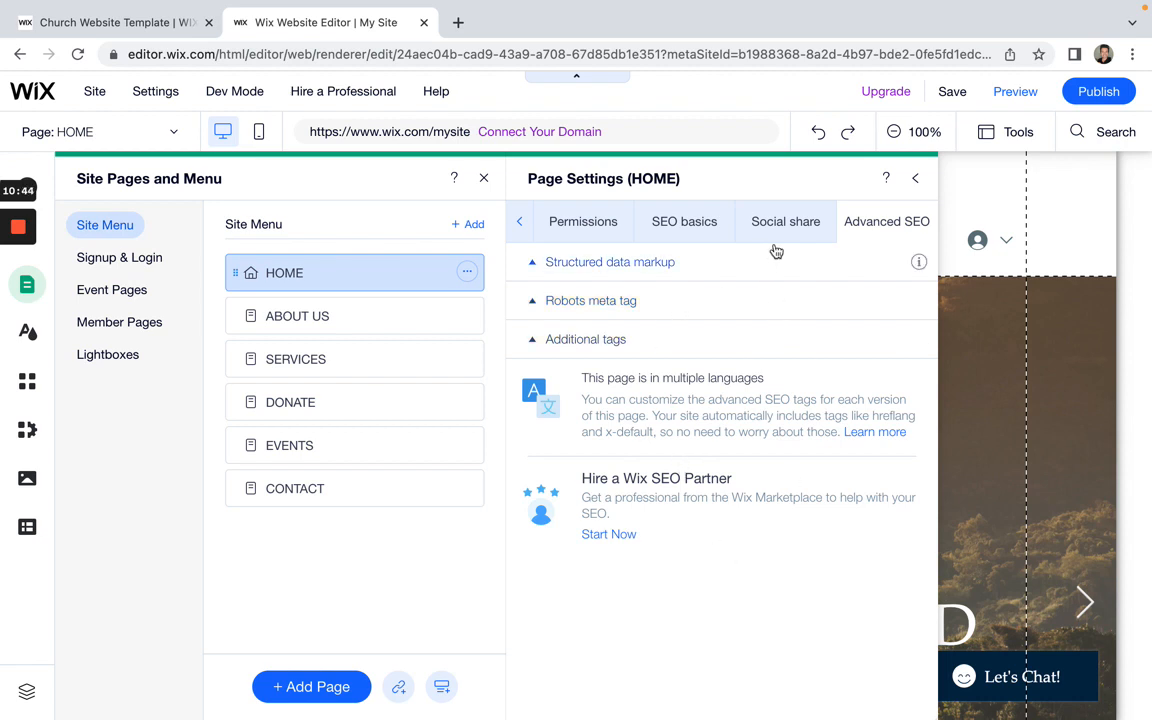
Step: Cycle through HOME's SEO basics, Permissions, Page info and Layout settings tabs
left_click(680, 228)
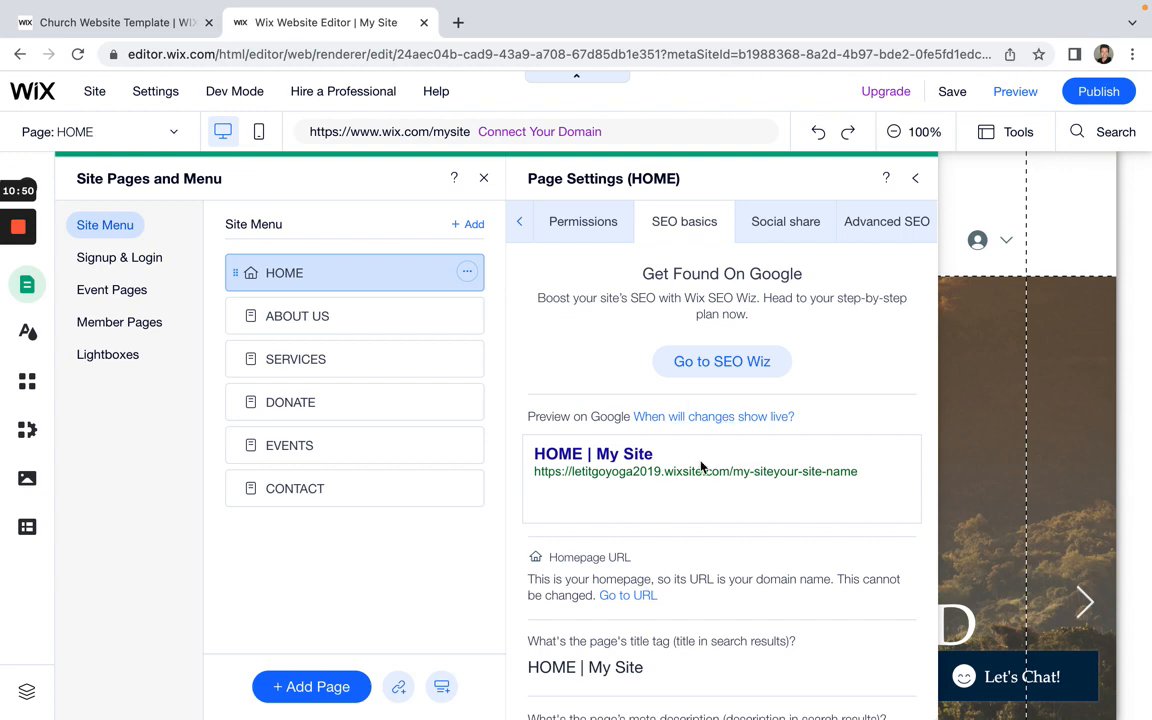
scroll(660, 614, "down", 2)
scroll(660, 612, "up", 2)
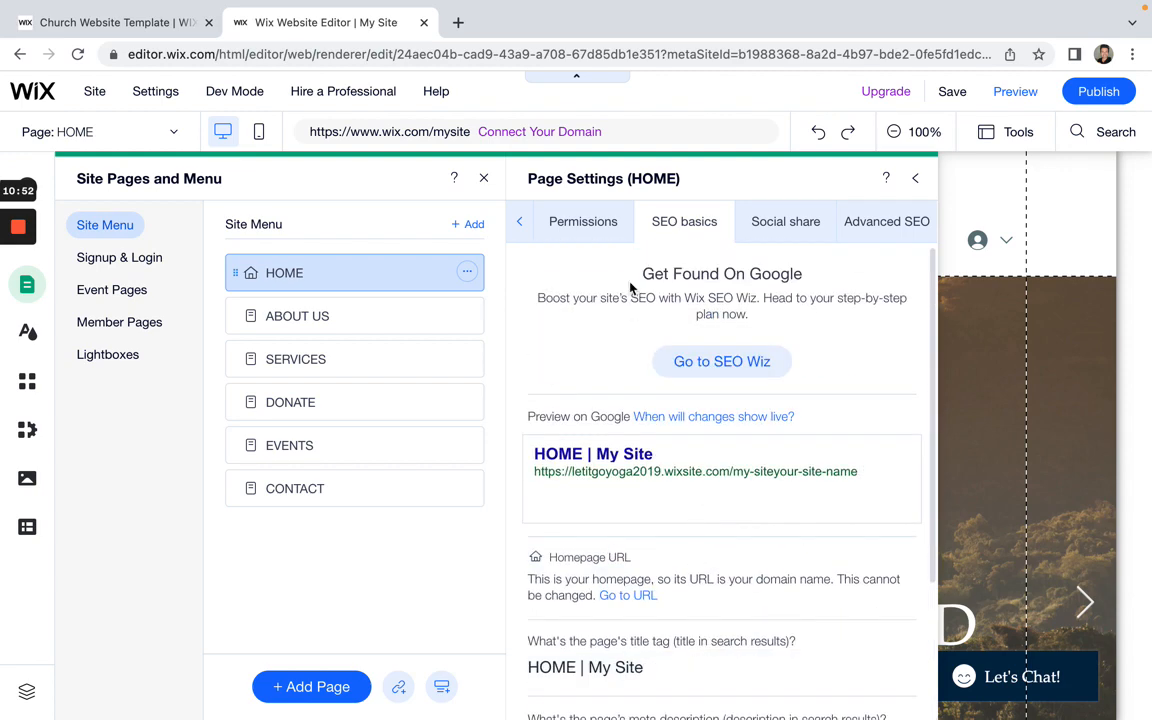
left_click(585, 228)
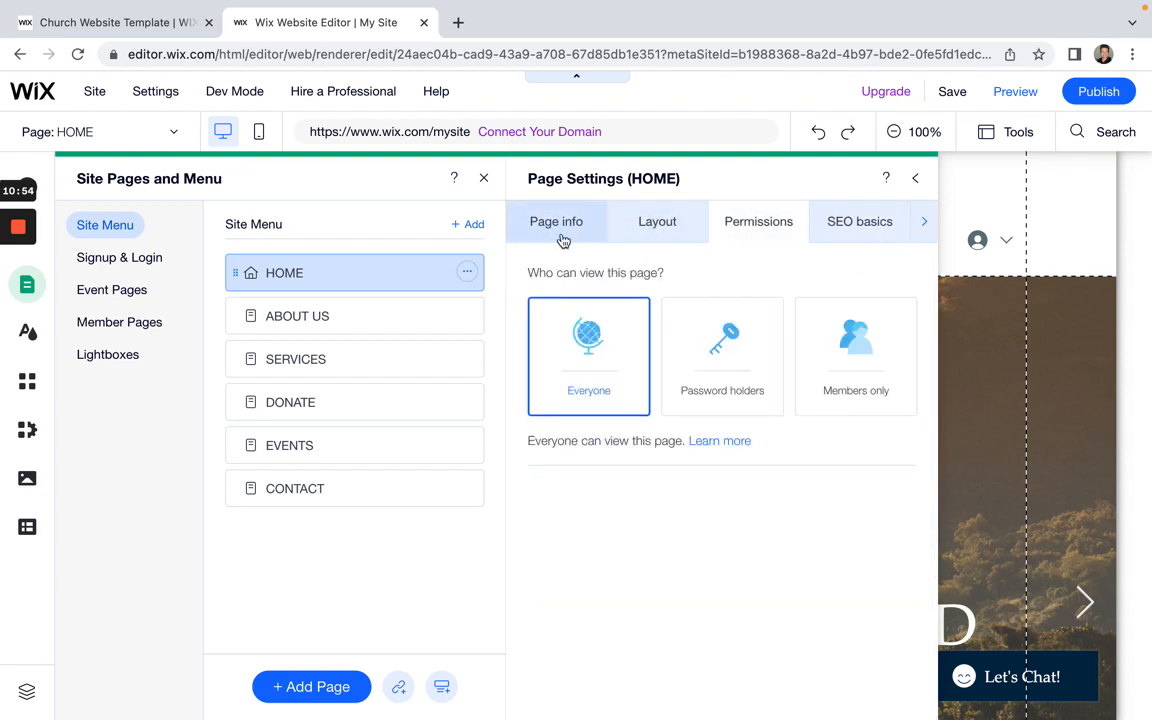
left_click(583, 229)
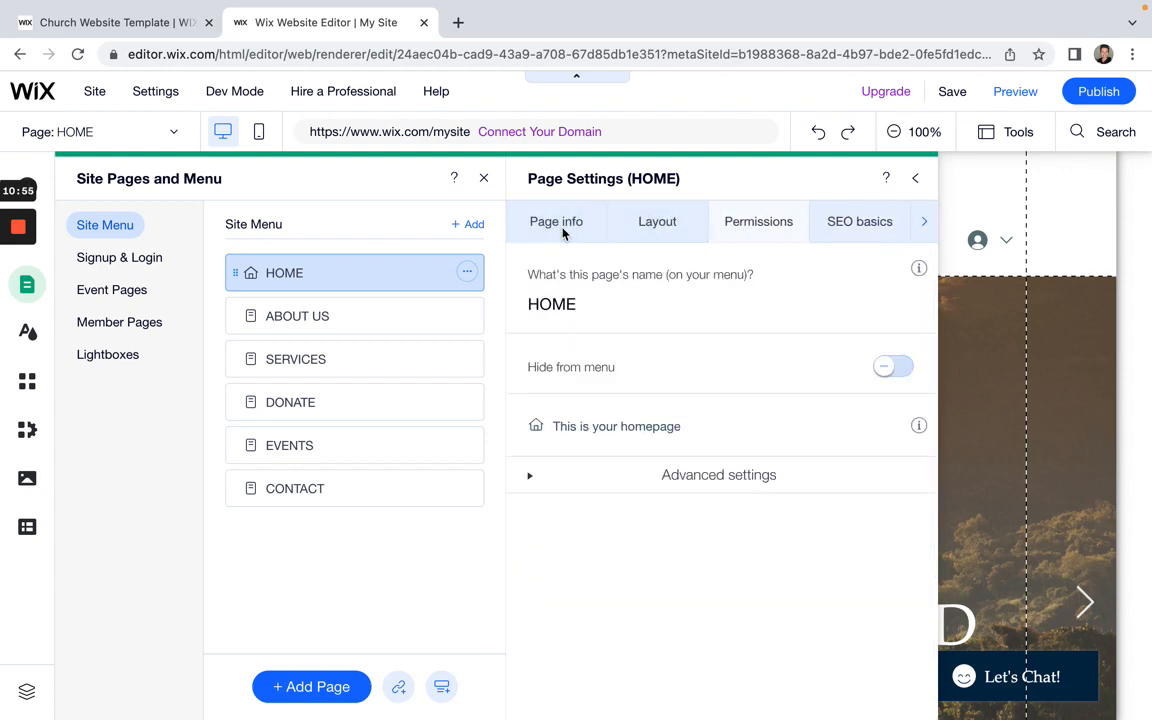
left_click(660, 228)
left_click(740, 228)
left_click(855, 228)
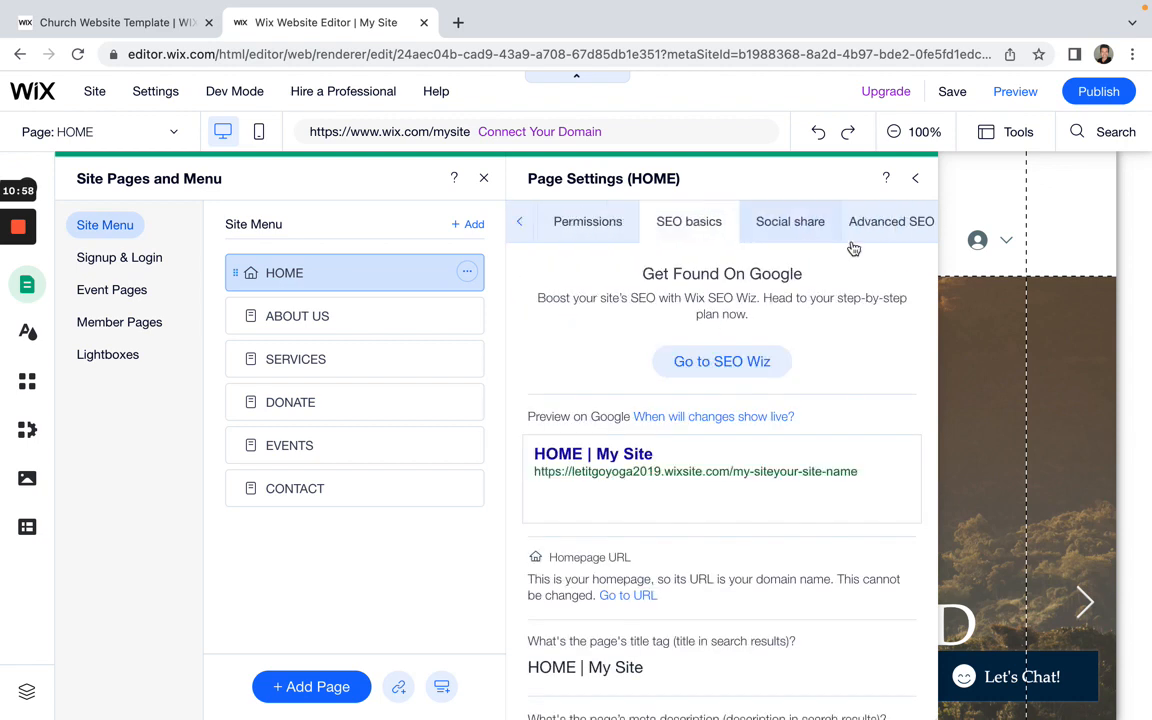
Step: Open ABOUT US settings and review its Layout, Permissions and SEO basics tabs
left_click(409, 308)
left_click(466, 318)
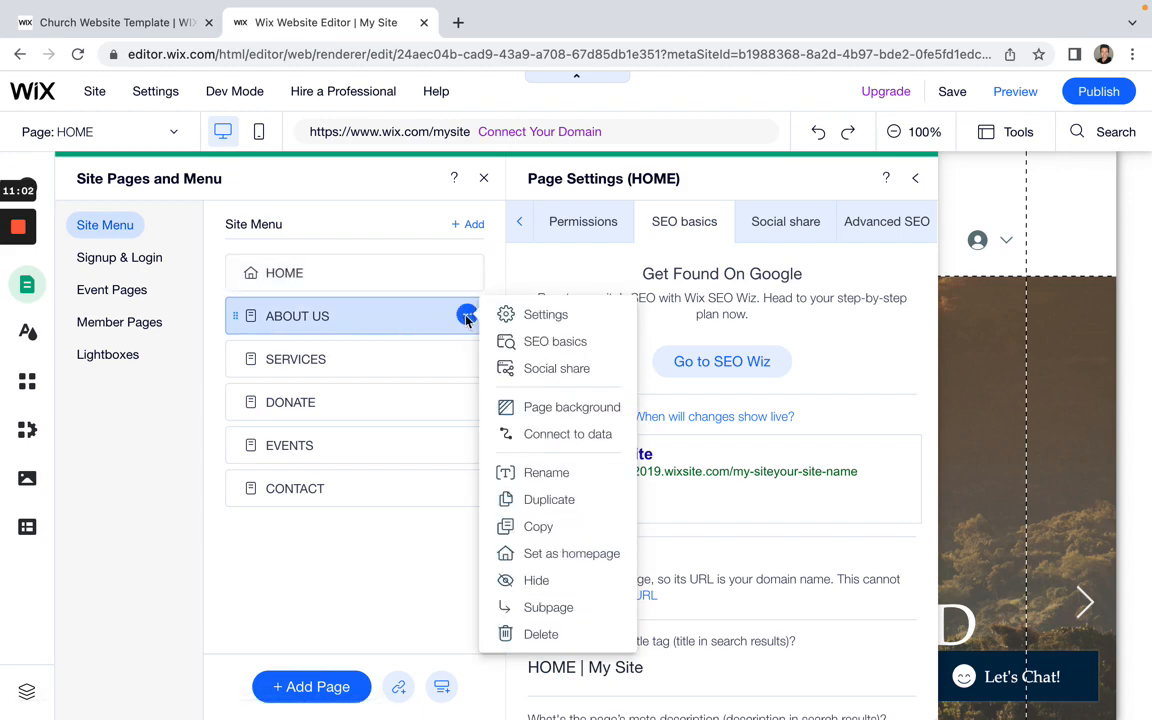
left_click(540, 316)
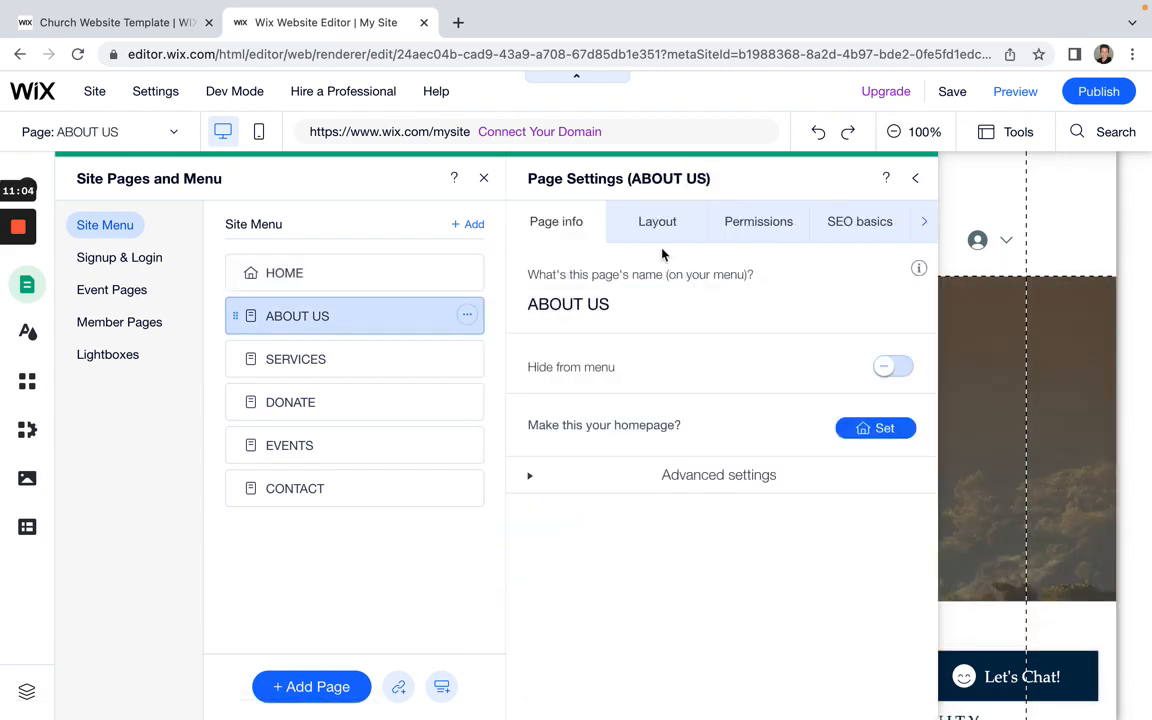
left_click(662, 228)
left_click(757, 226)
left_click(845, 232)
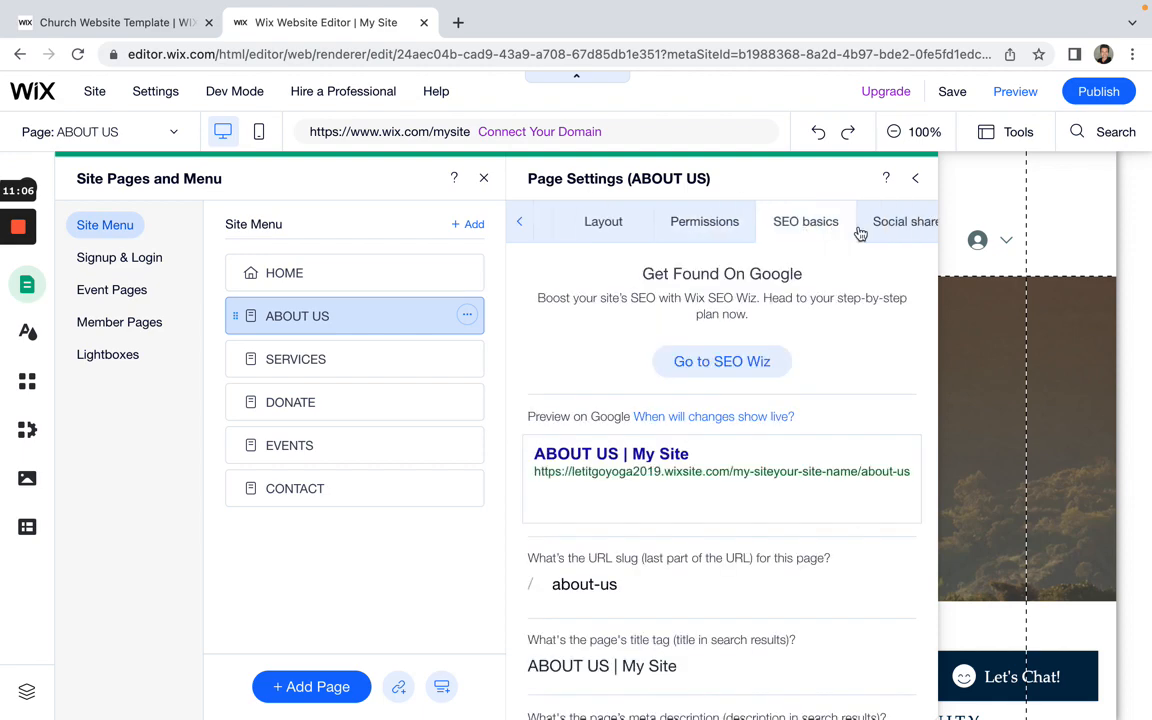
scroll(700, 490, "down", 3)
scroll(697, 487, "up", 3)
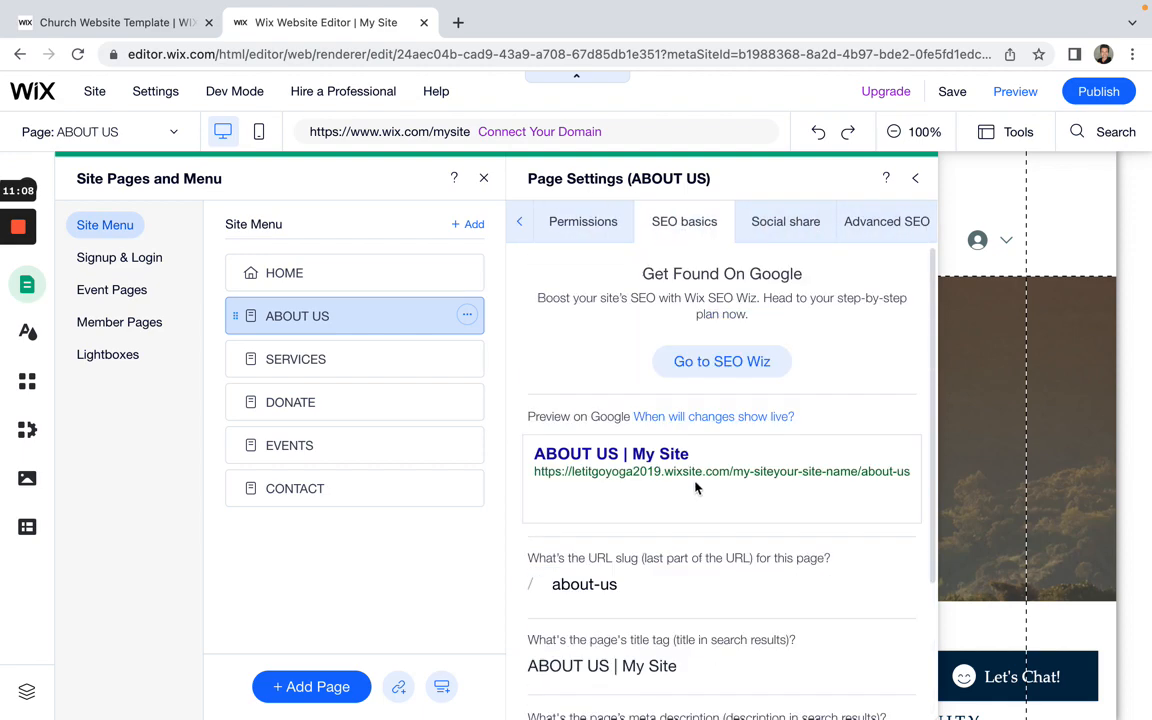
Step: Reselect HOME and jump to its settings, SEO basics and Social share from its options menu
left_click(400, 280)
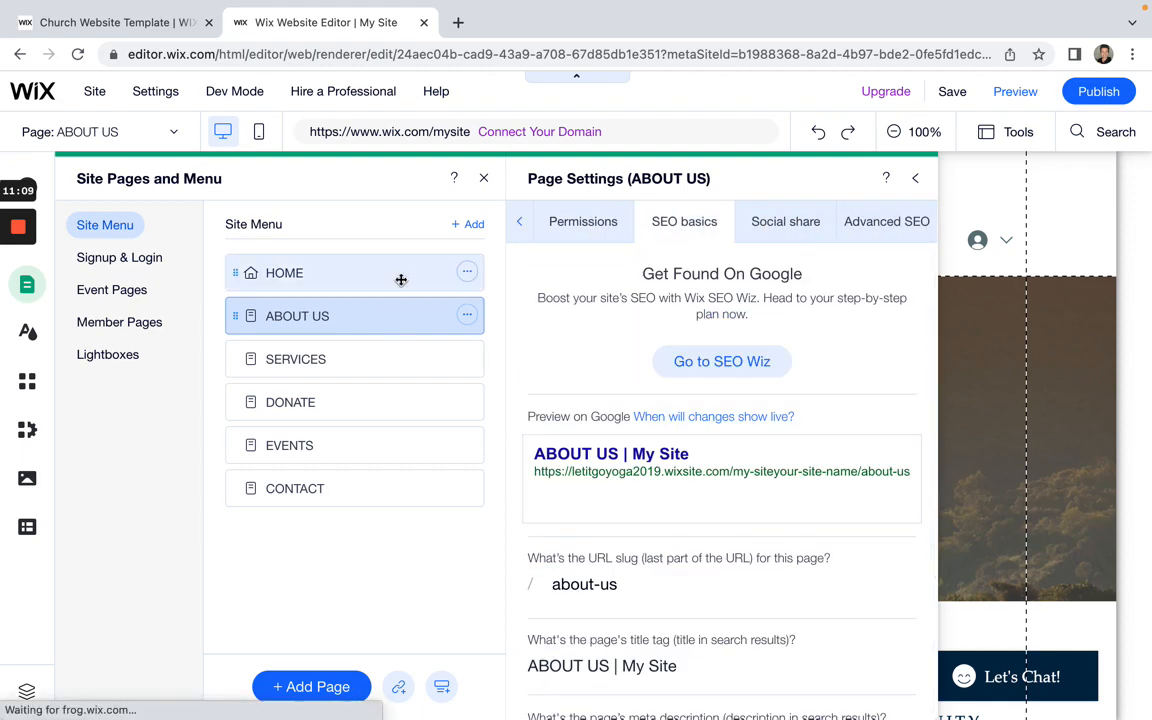
left_click(468, 274)
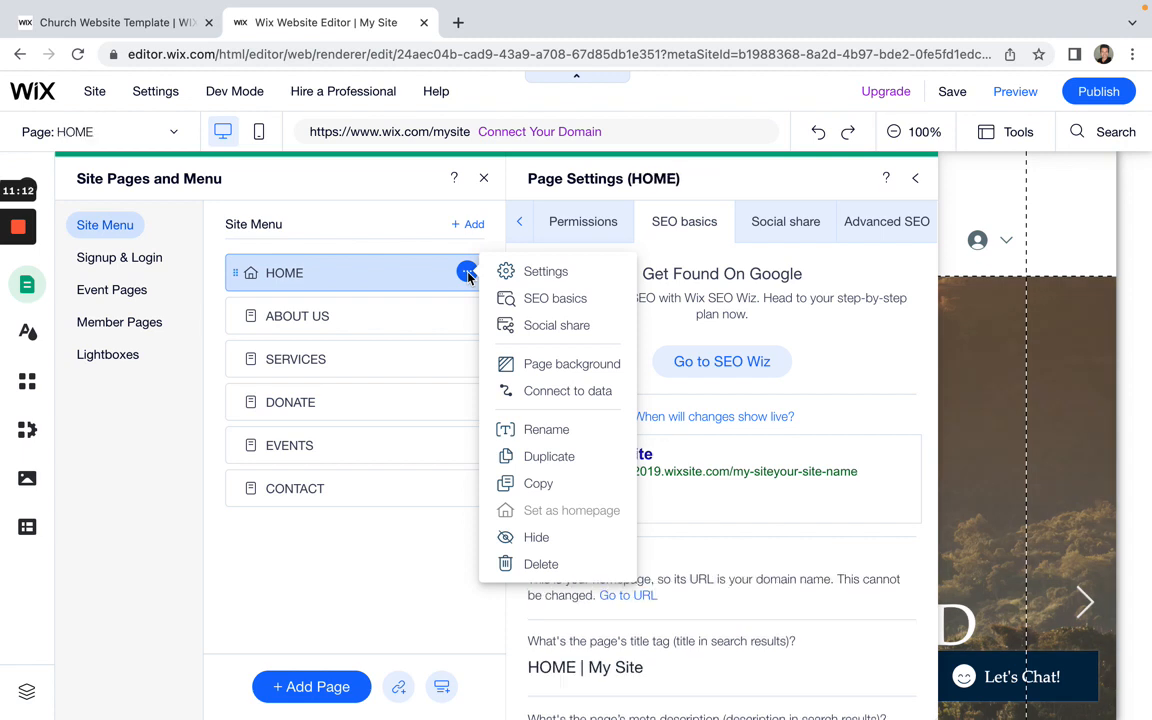
left_click(557, 283)
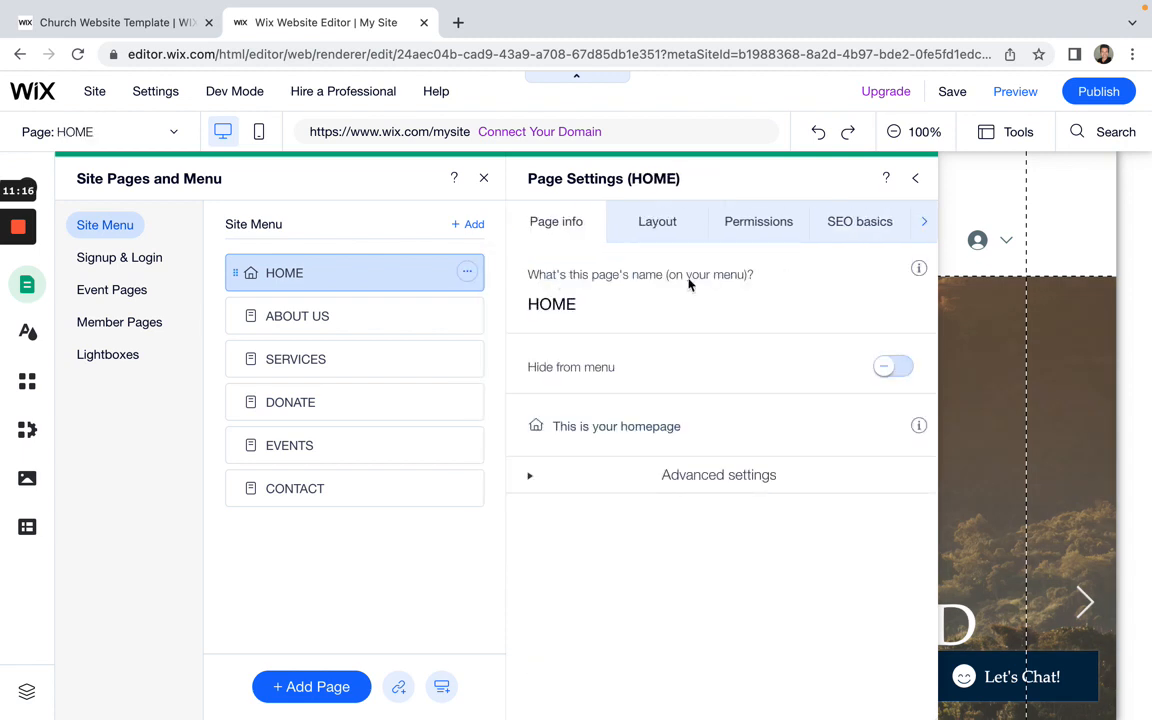
left_click(928, 229)
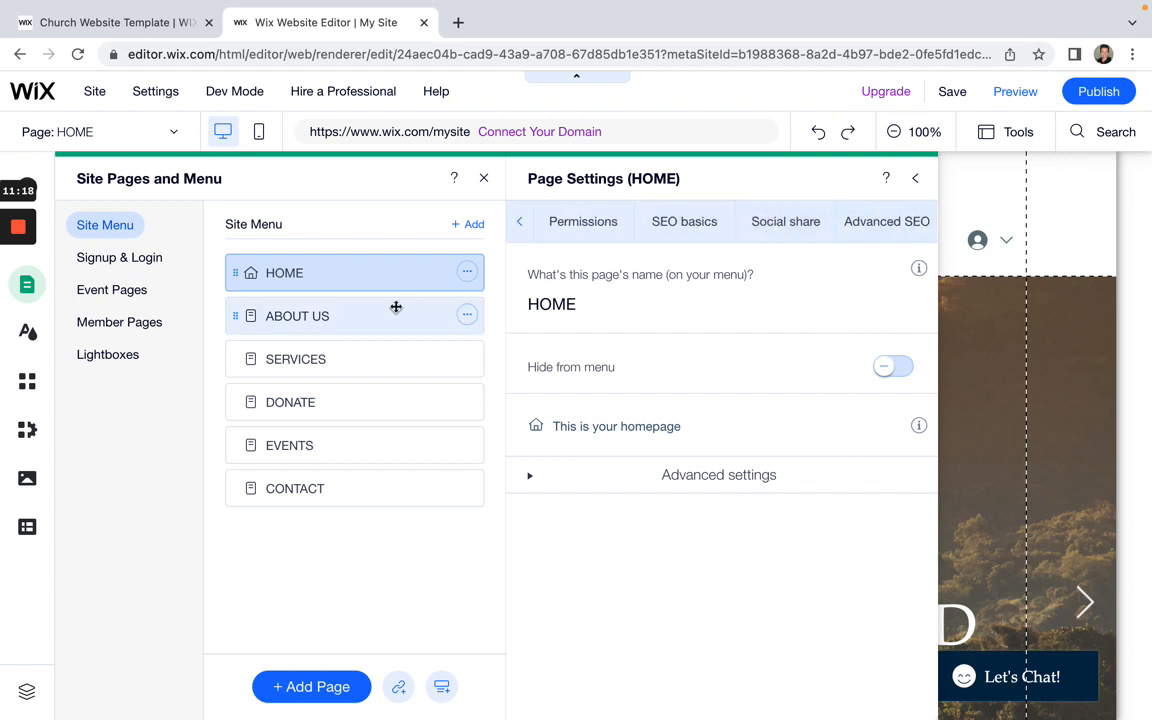
left_click(466, 273)
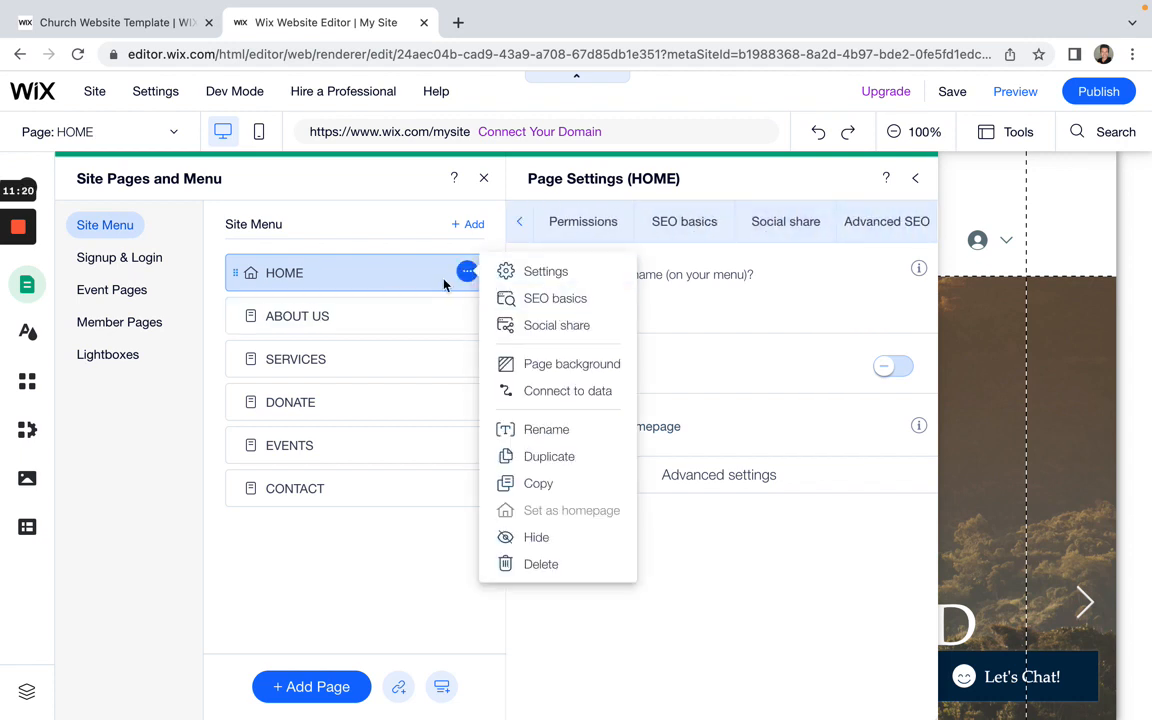
left_click(555, 300)
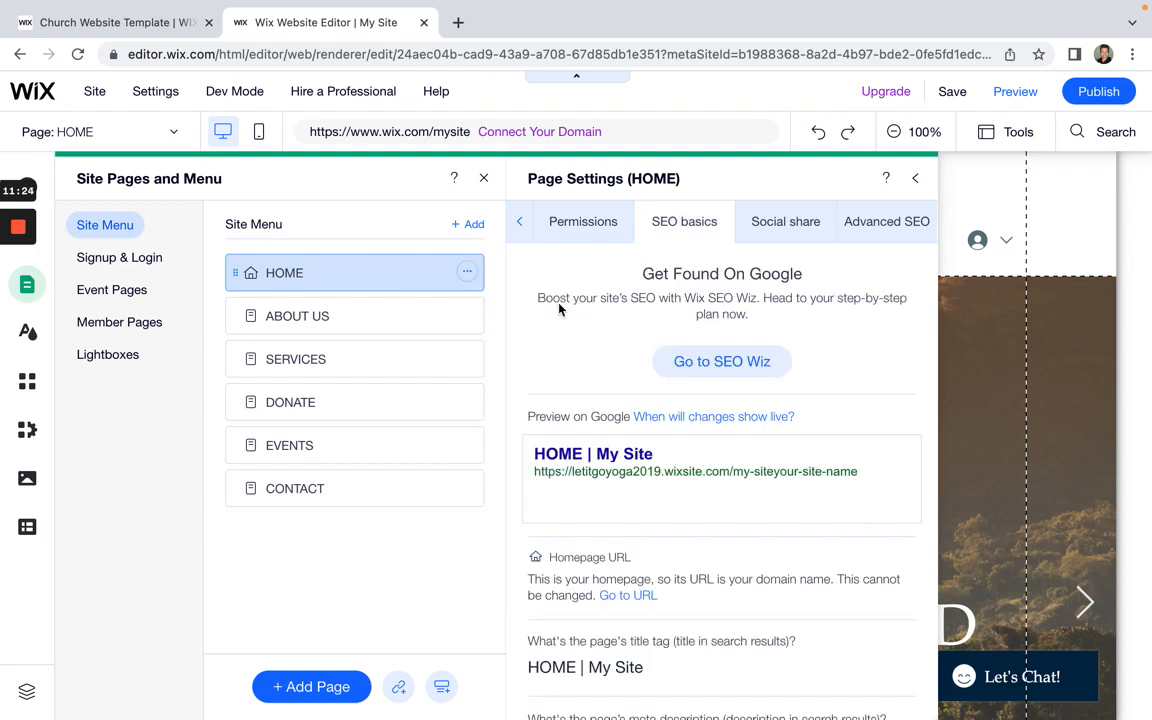
left_click(467, 271)
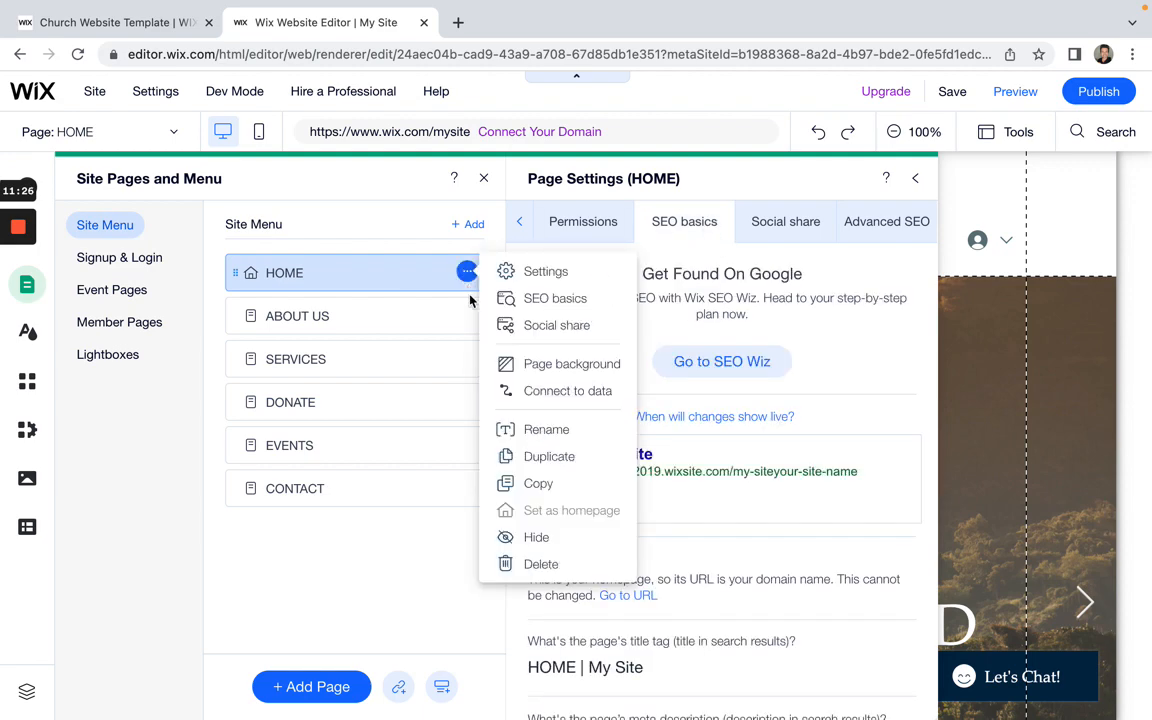
left_click(508, 327)
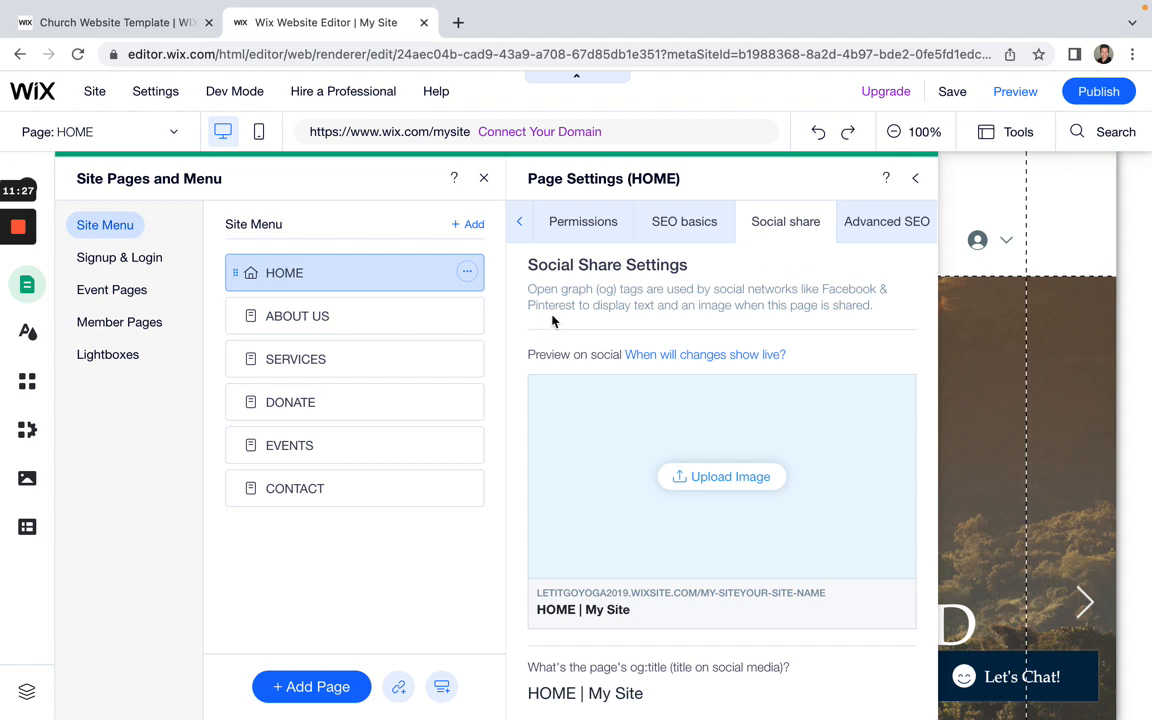
left_click(467, 271)
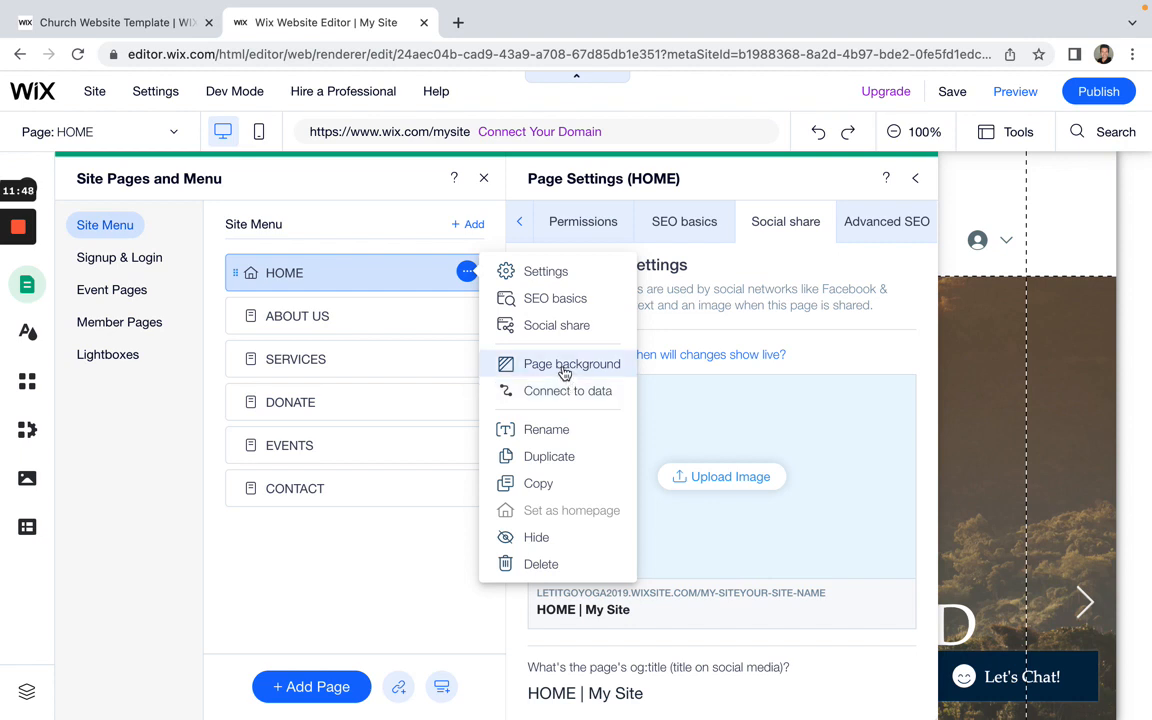
Step: Temporarily rename the home page to a different name and close the page list
left_click(492, 429)
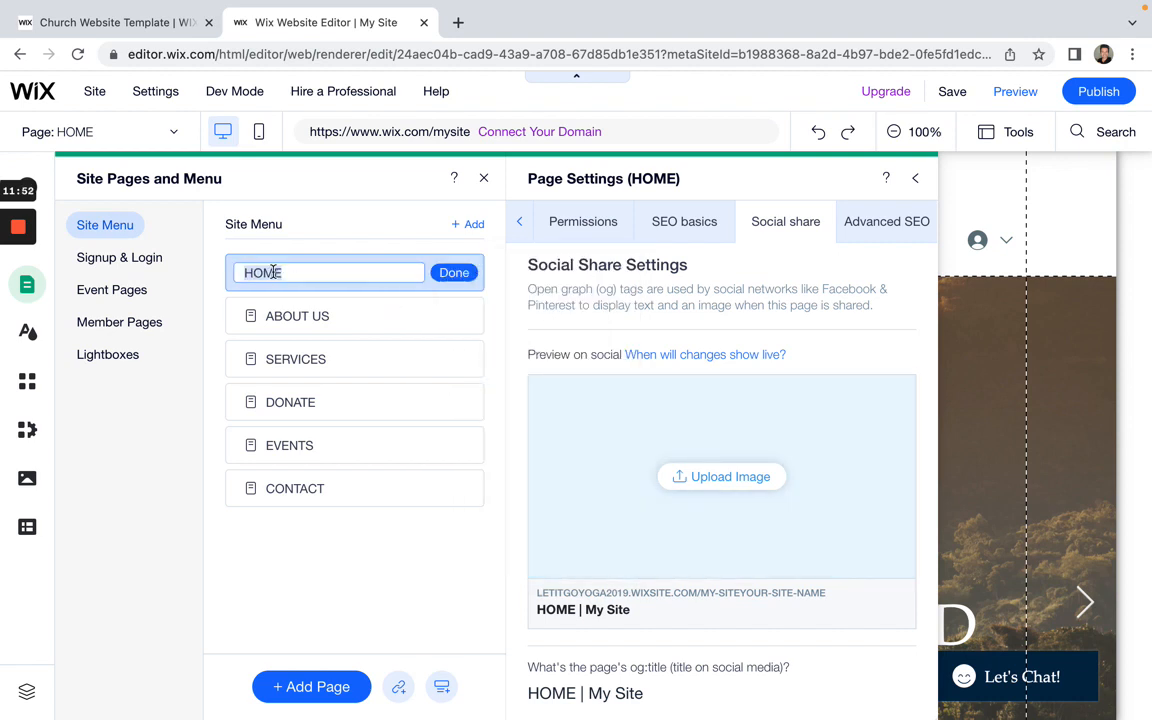
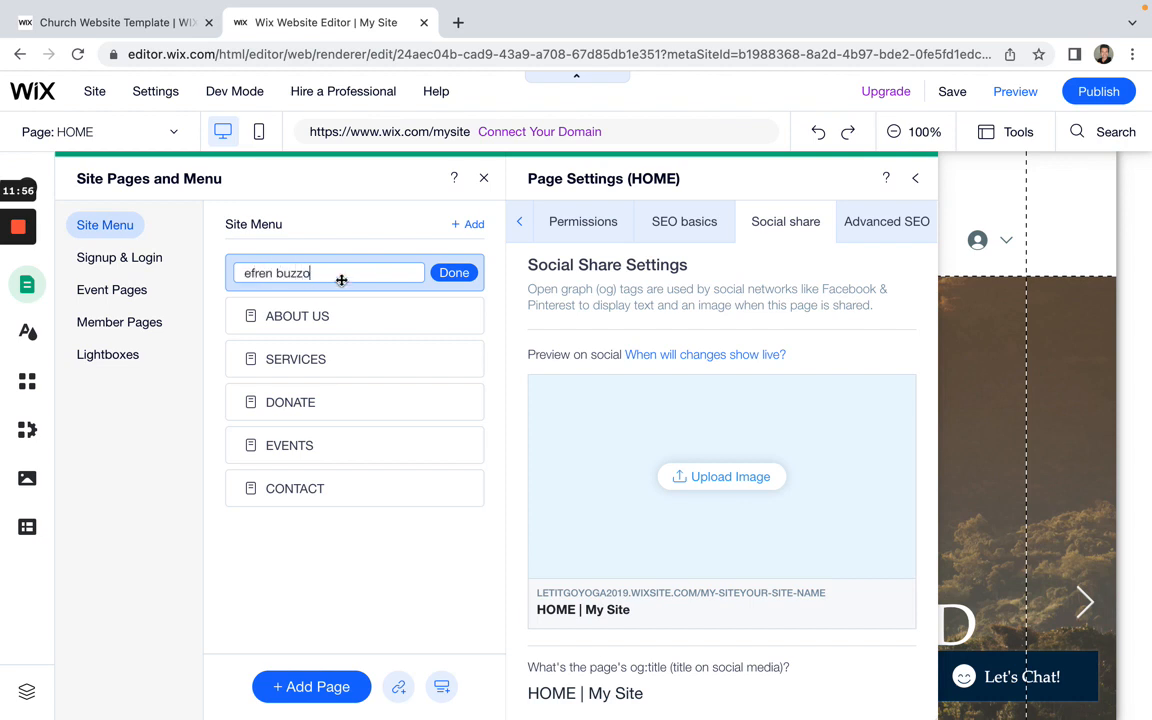
left_click(452, 272)
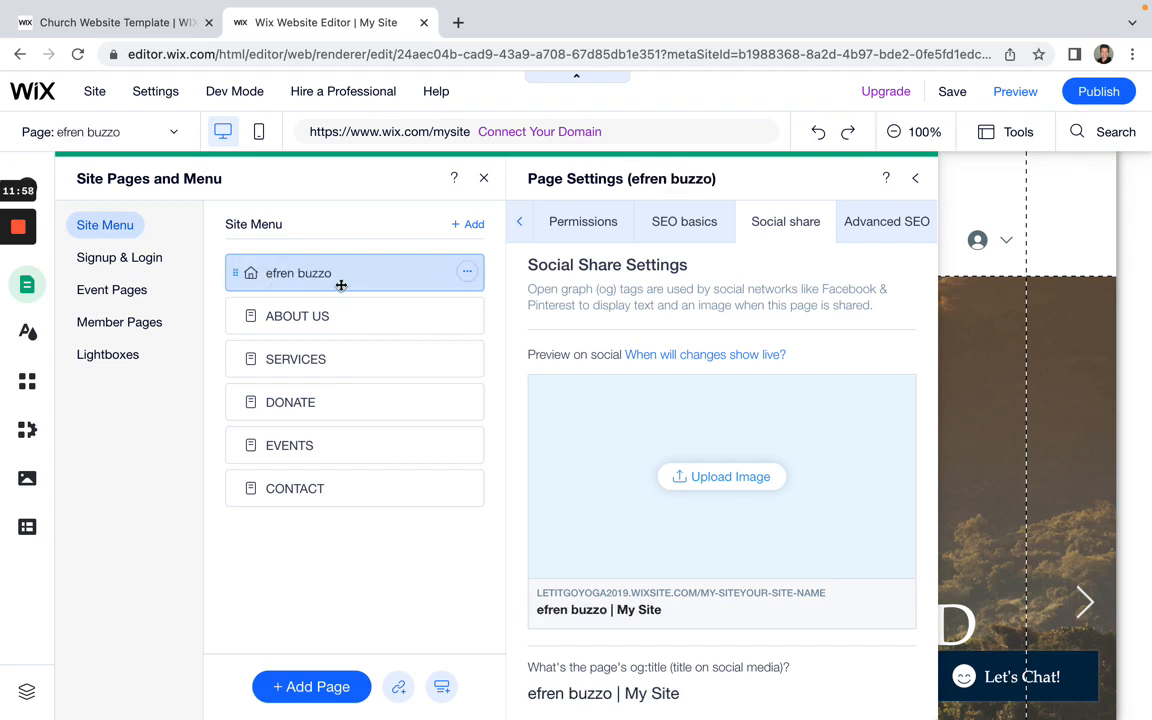
left_click(484, 178)
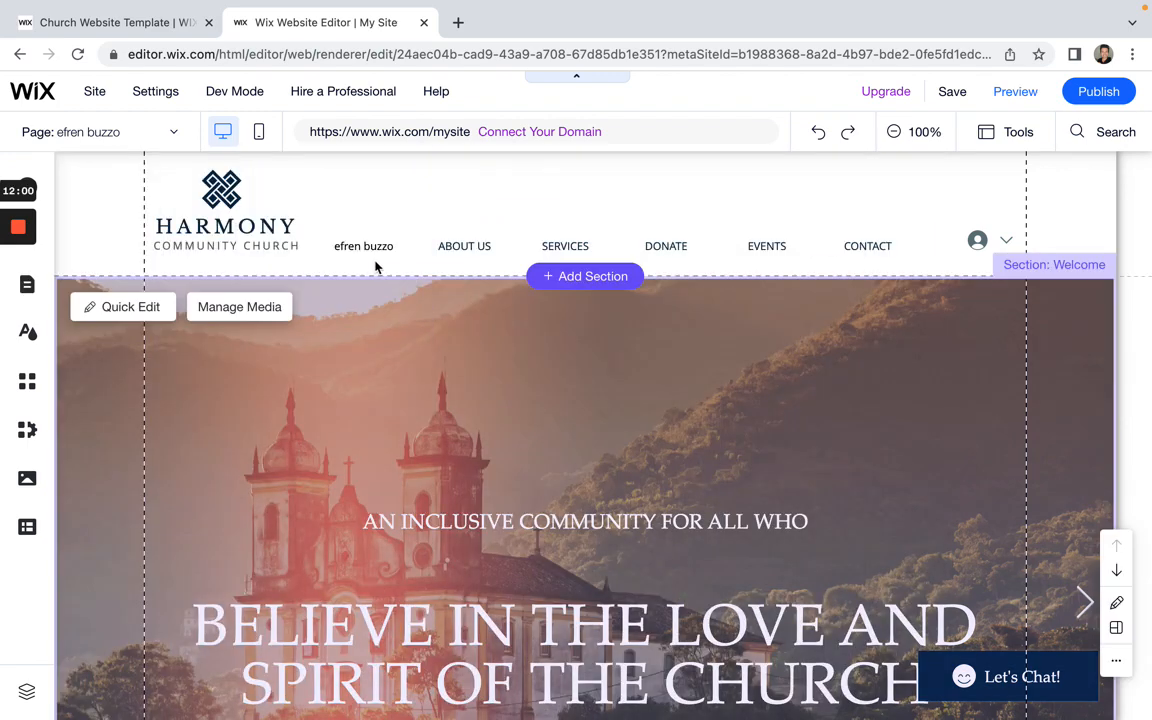
Step: Reopen the site pages list from the header menu and rename the home page back to HOME
left_click(372, 250)
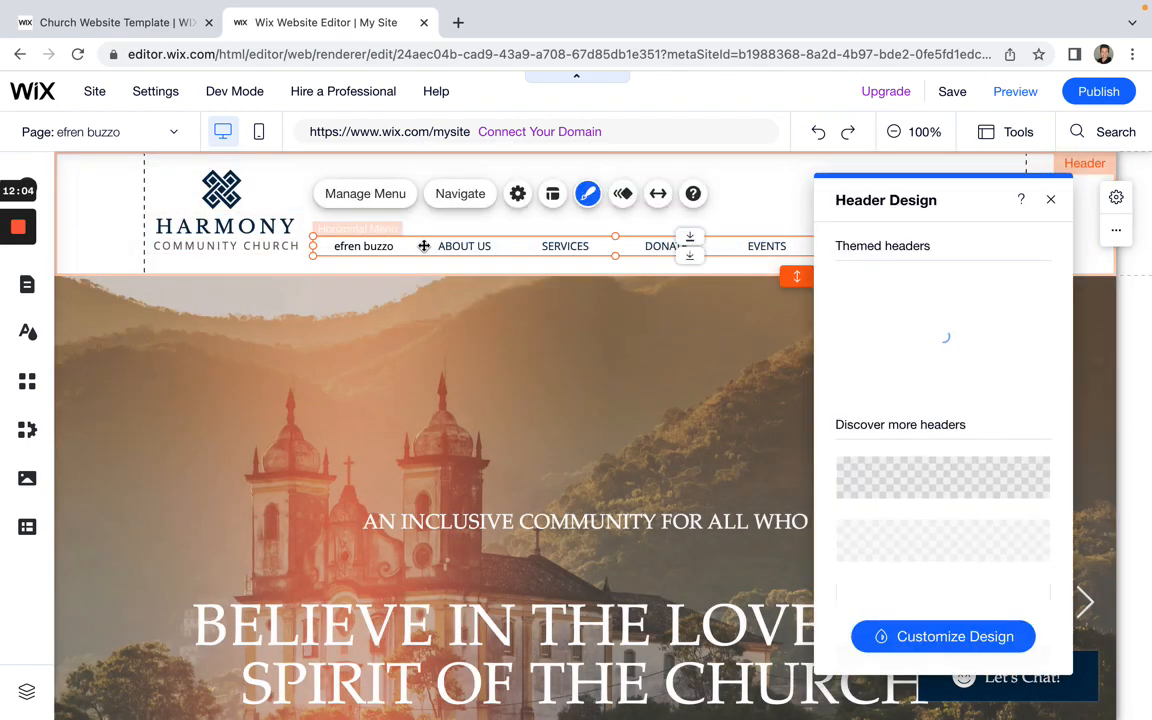
double_click(423, 245)
left_click(467, 273)
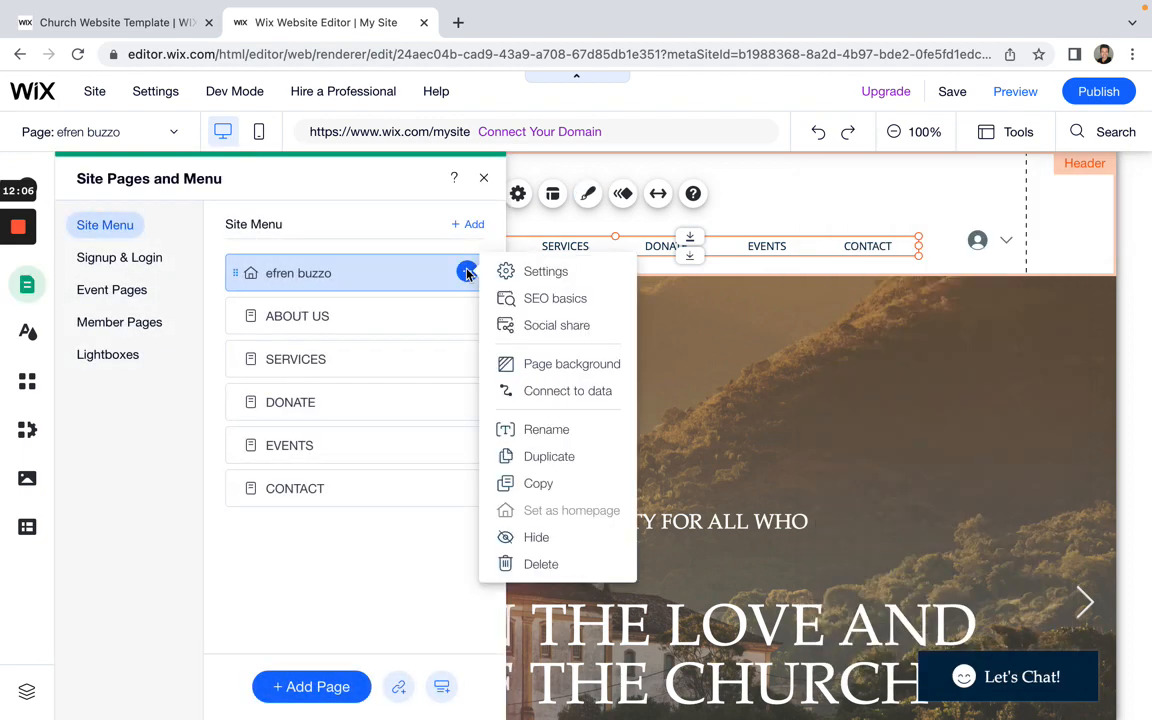
left_click(553, 431)
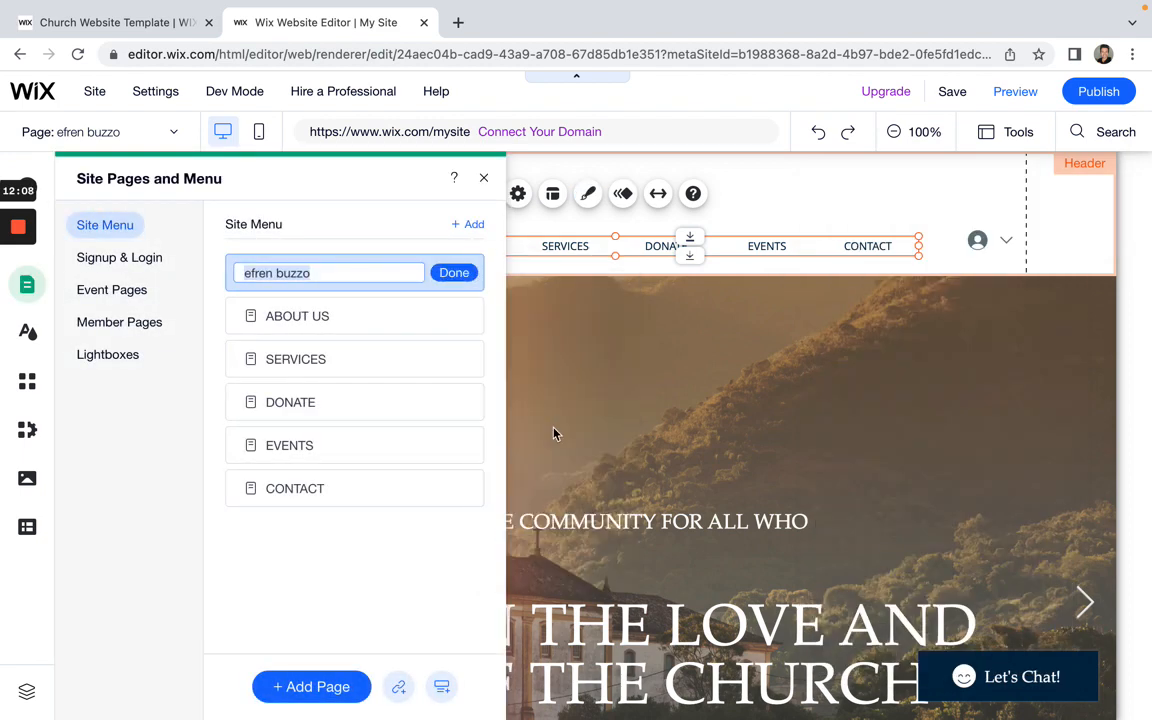
type("HOME")
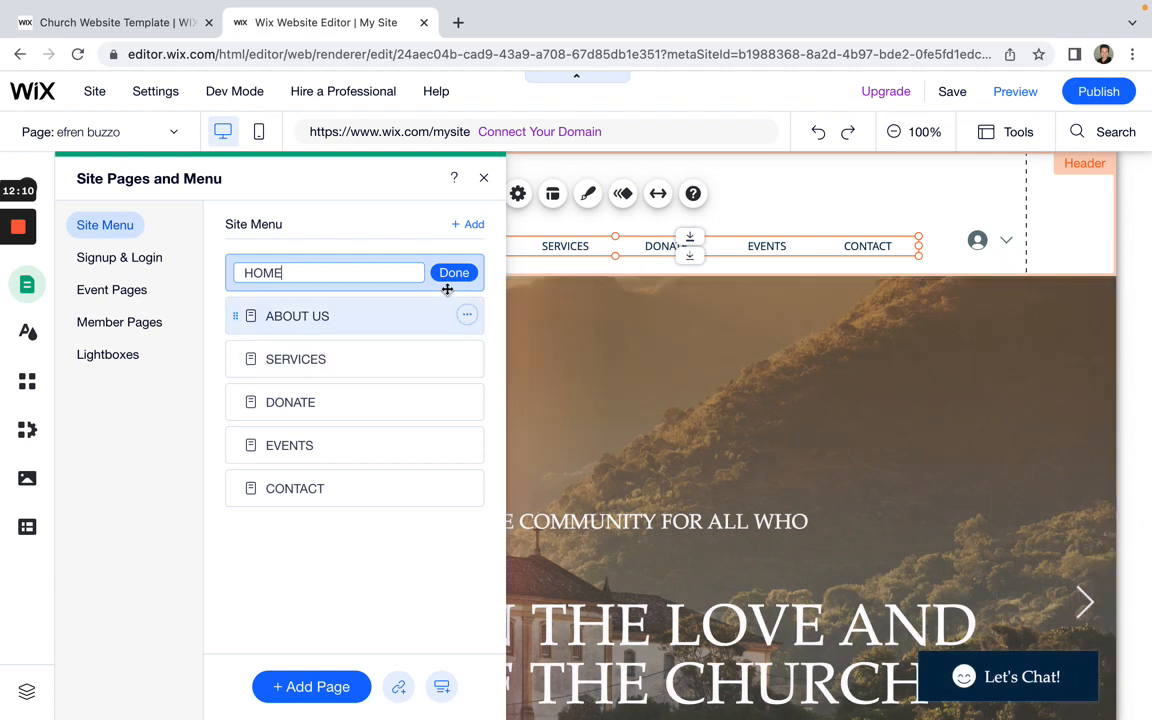
left_click(446, 276)
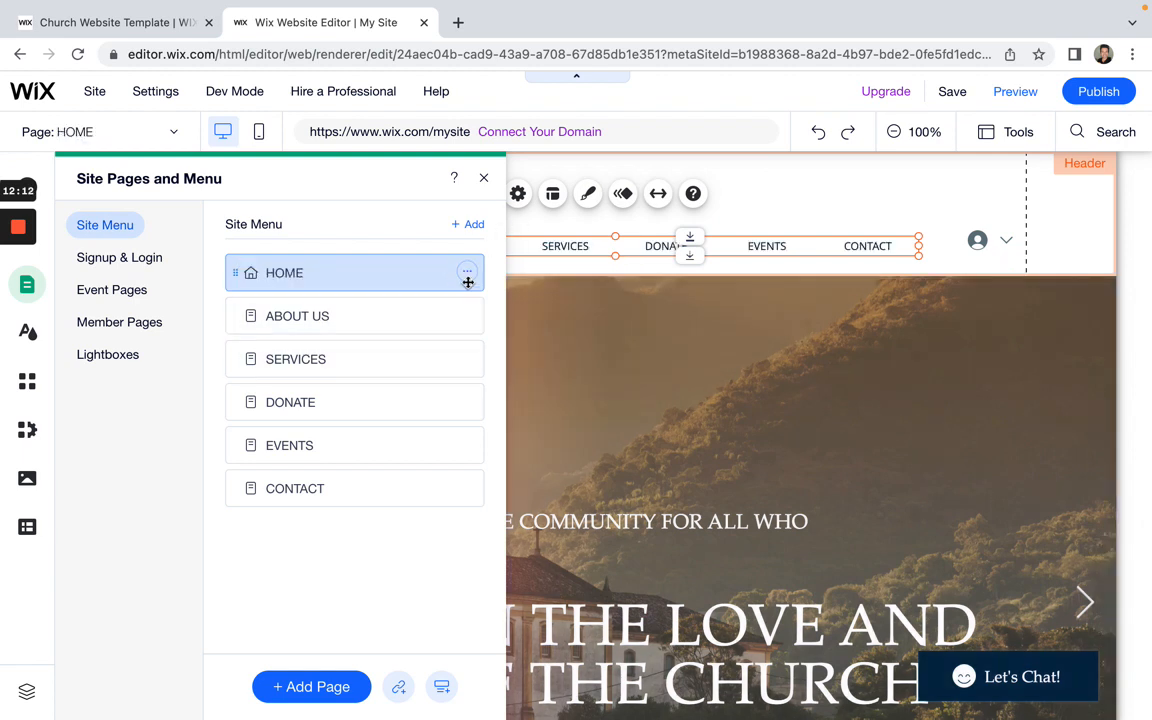
left_click(467, 274)
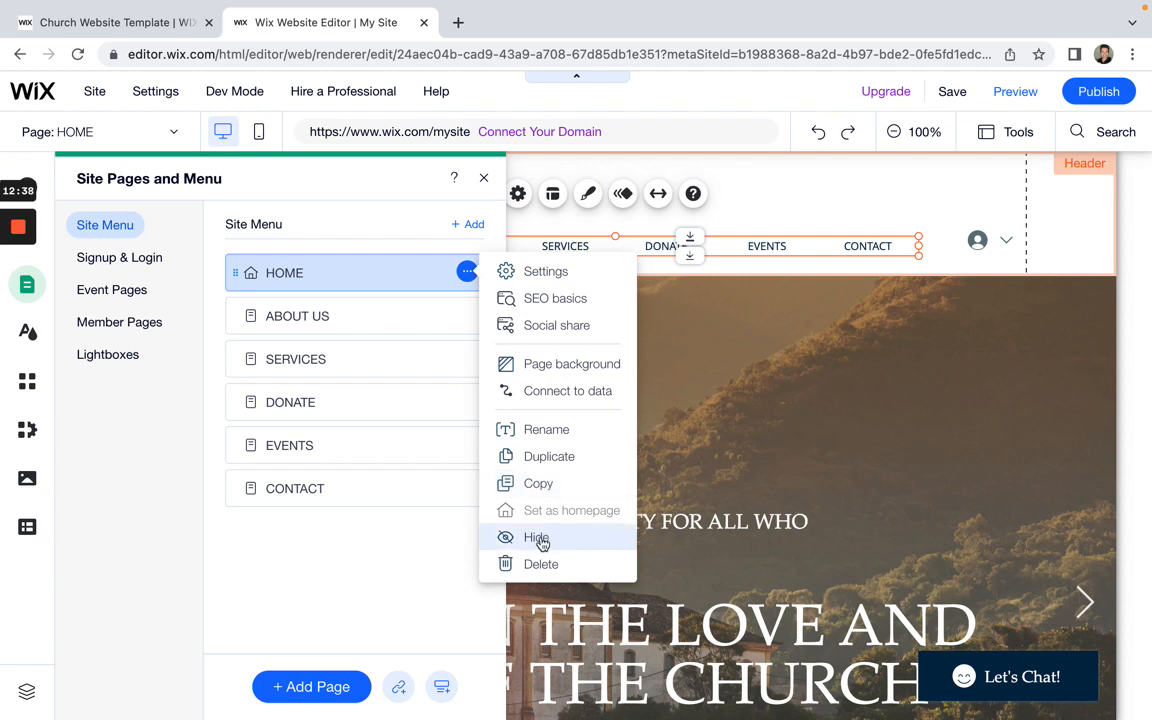
Step: Close the HOME options and page list, then scroll the homepage to check the header menu
left_click(484, 178)
left_click(484, 179)
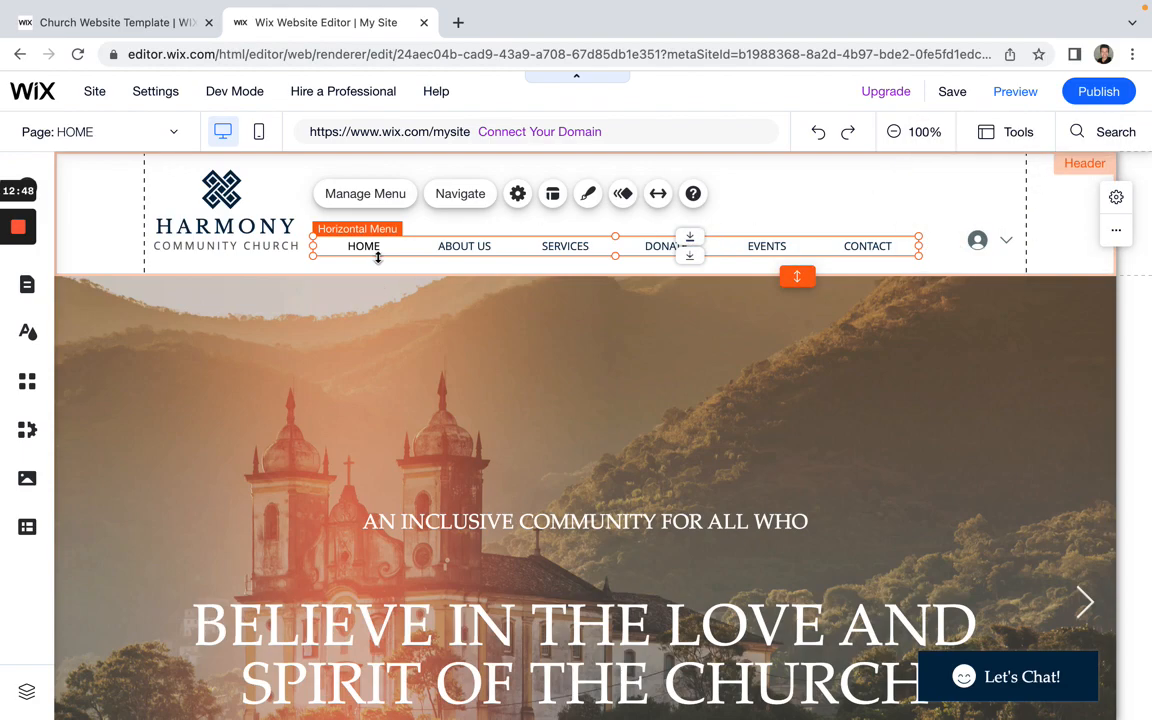
scroll(436, 405, "down", 15)
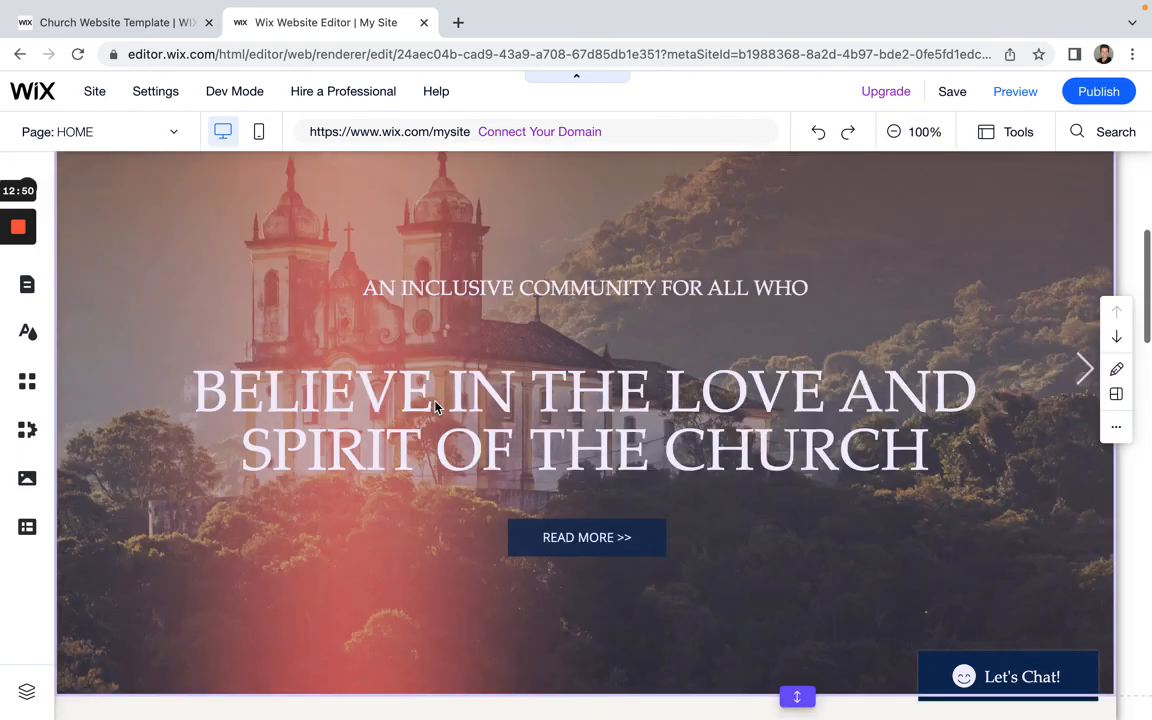
scroll(436, 407, "down", 10)
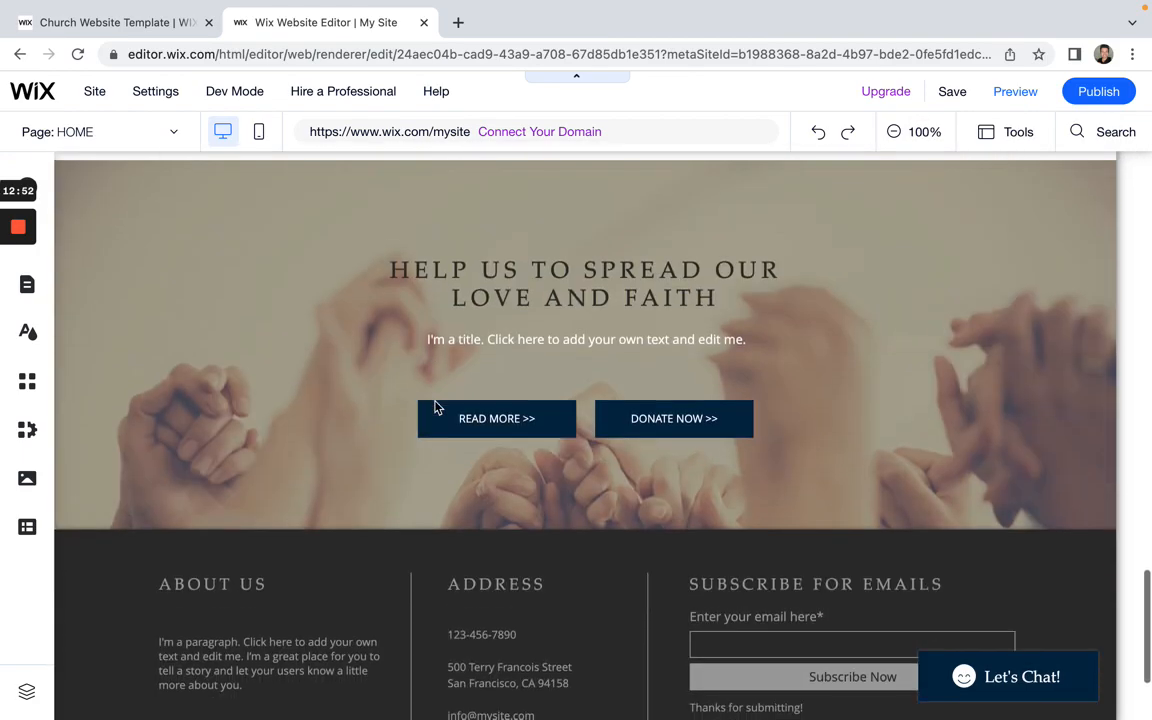
scroll(436, 406, "up", 20)
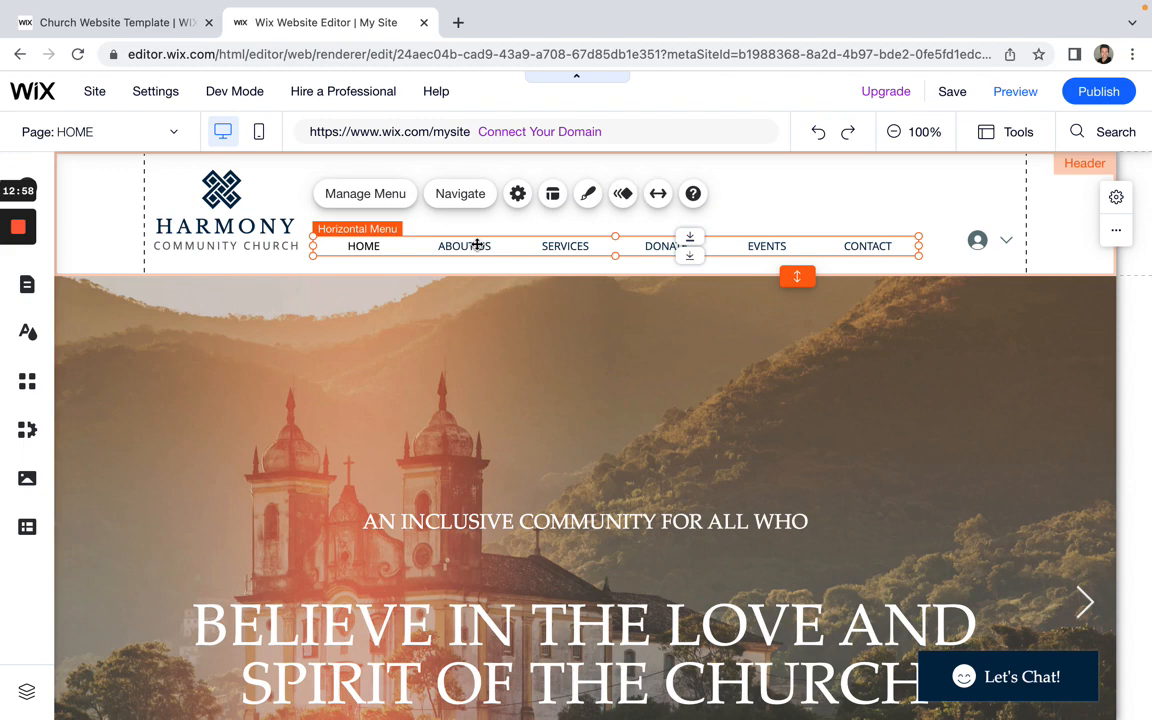
Step: Hide ABOUT US, SERVICES and DONATE through each page's options, then close the page list
double_click(493, 250)
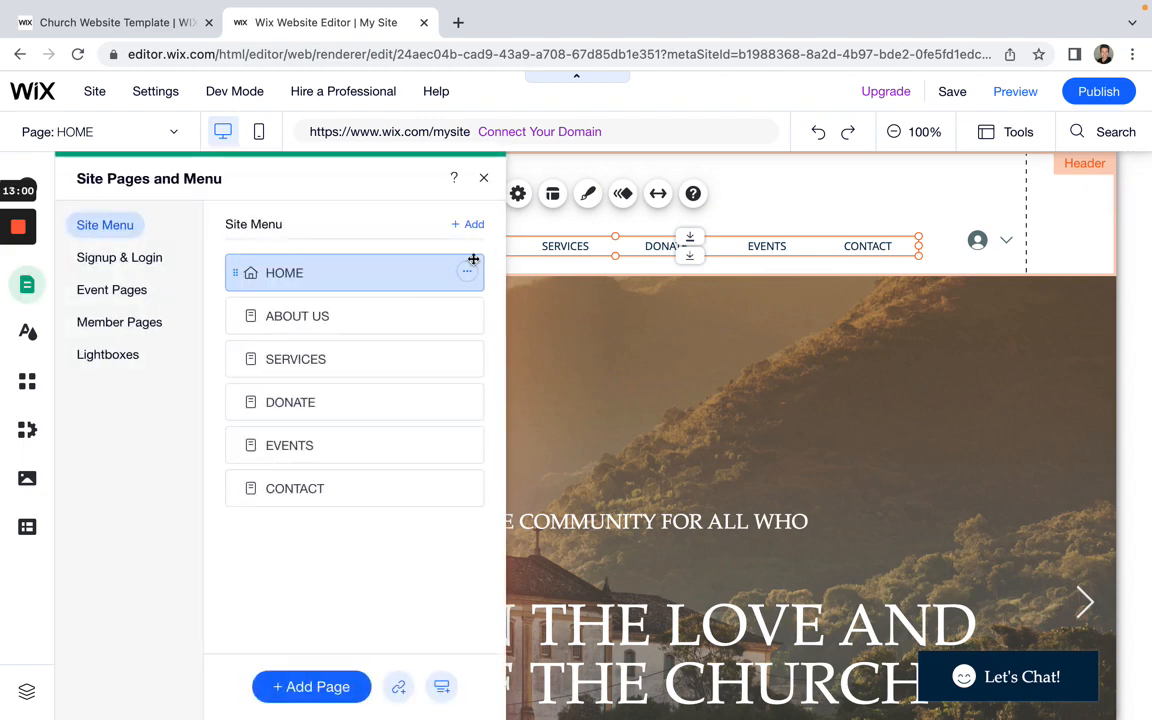
left_click(467, 316)
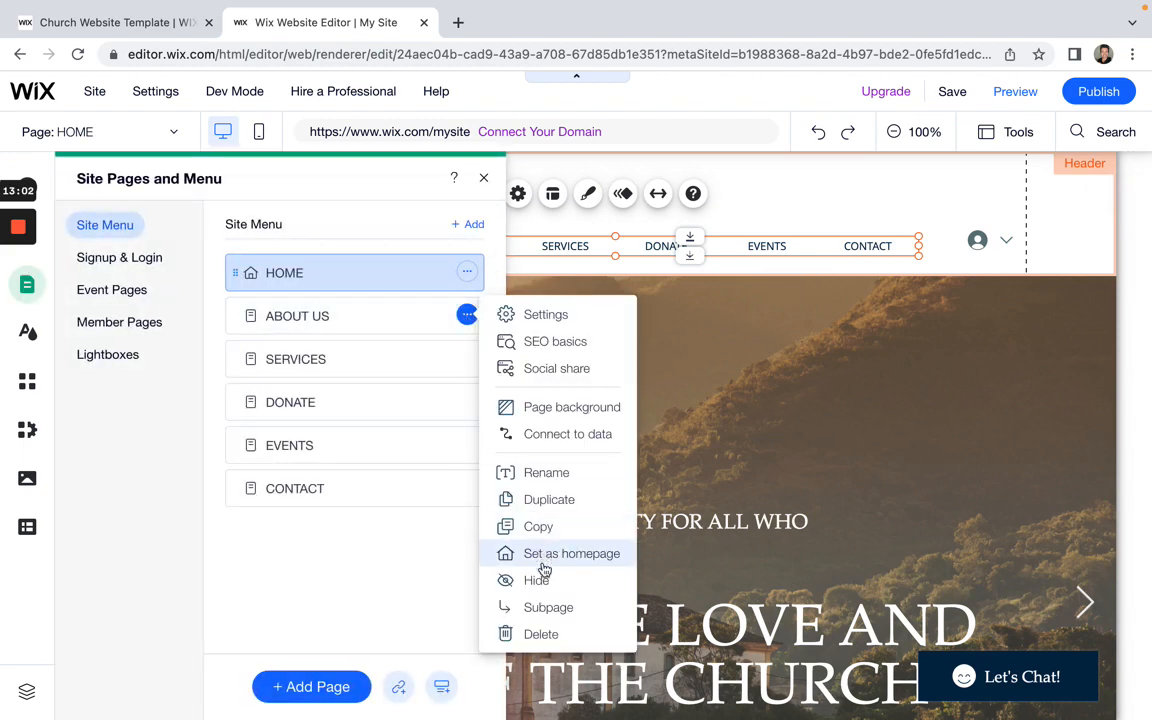
left_click(545, 580)
left_click(467, 316)
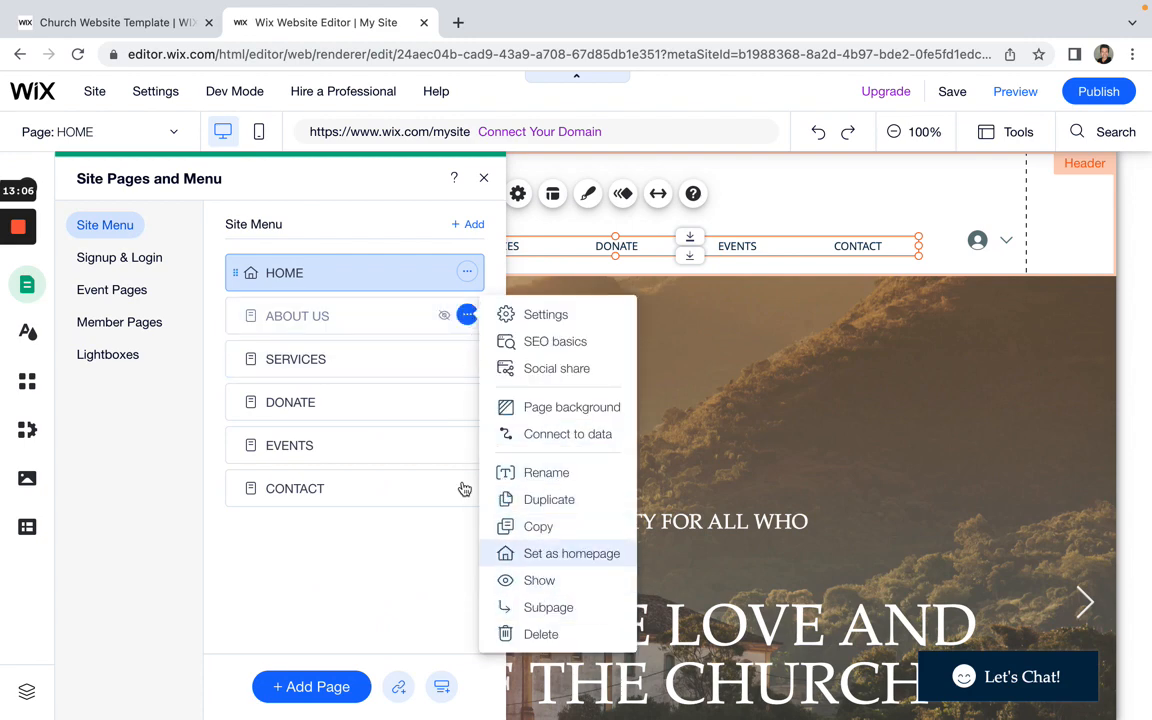
left_click(467, 358)
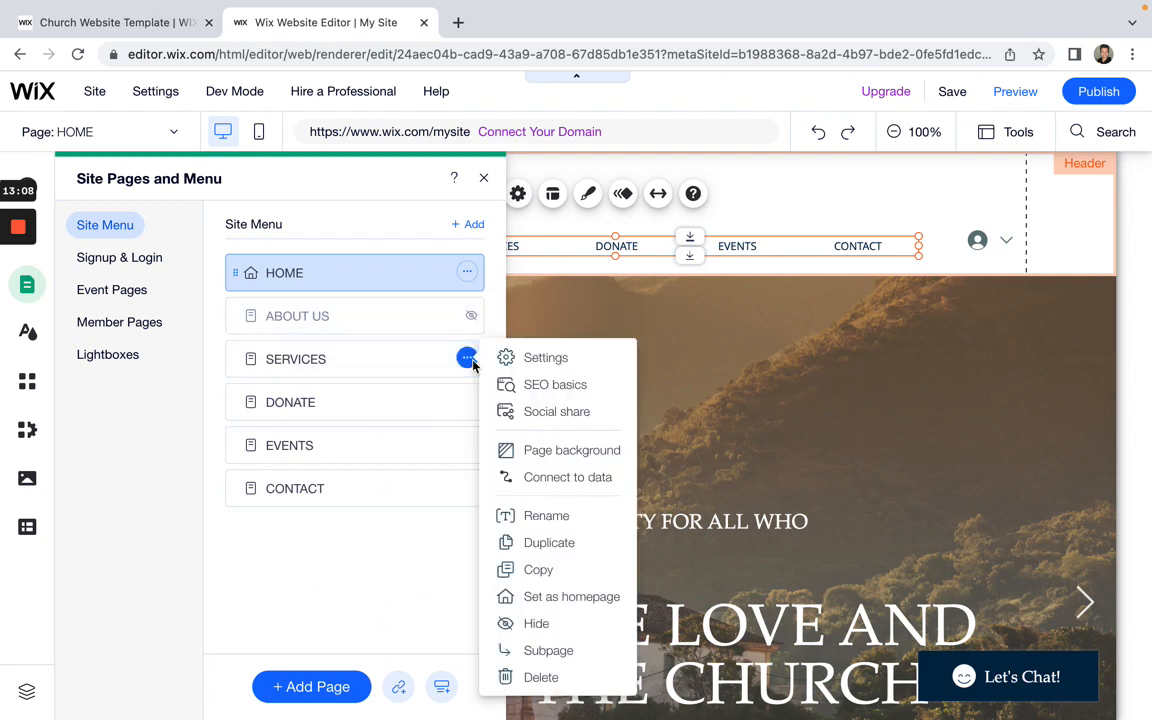
left_click(546, 623)
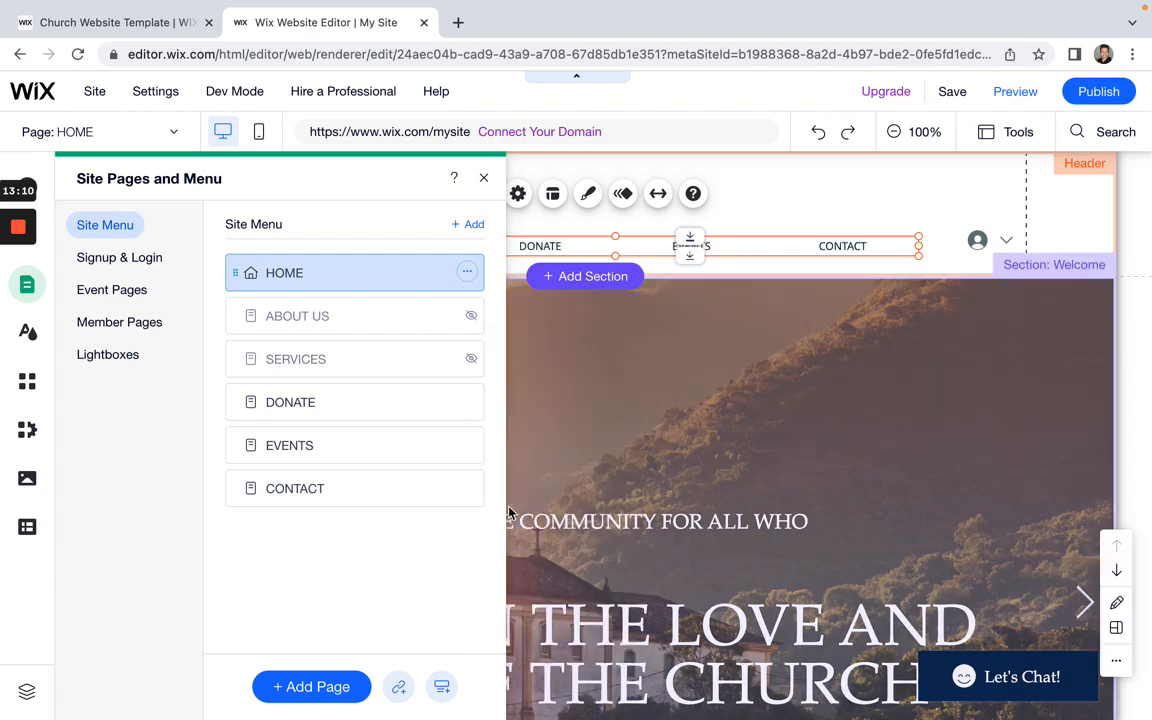
left_click(467, 402)
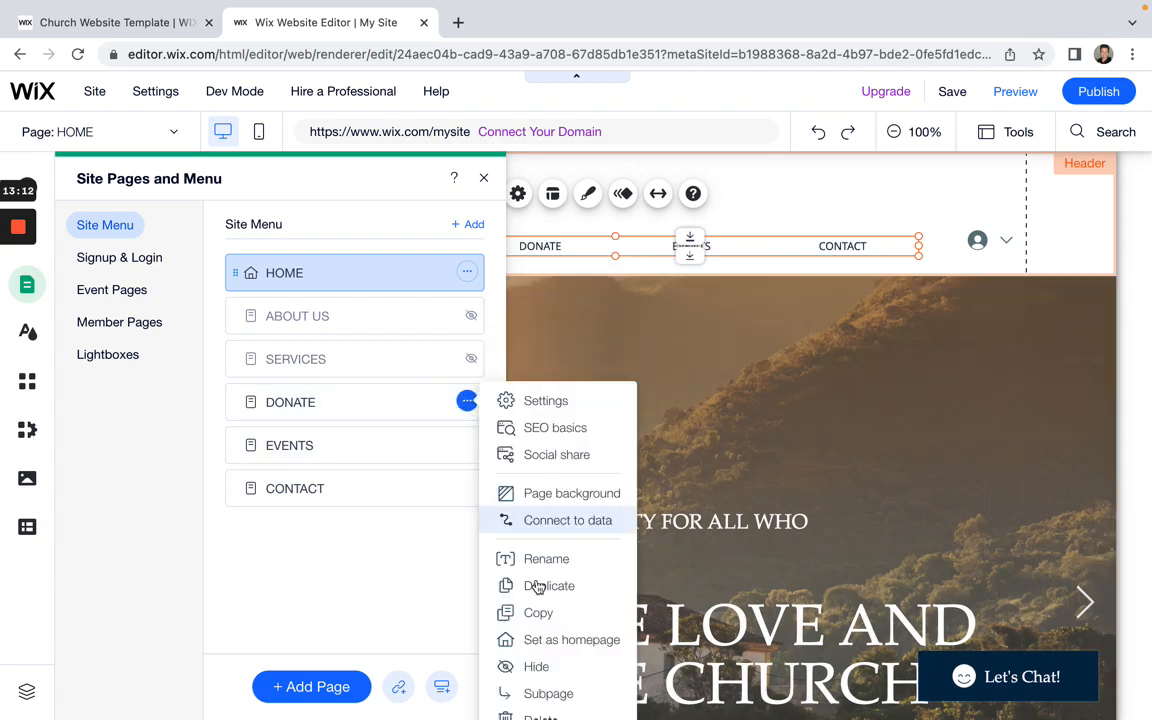
left_click(545, 664)
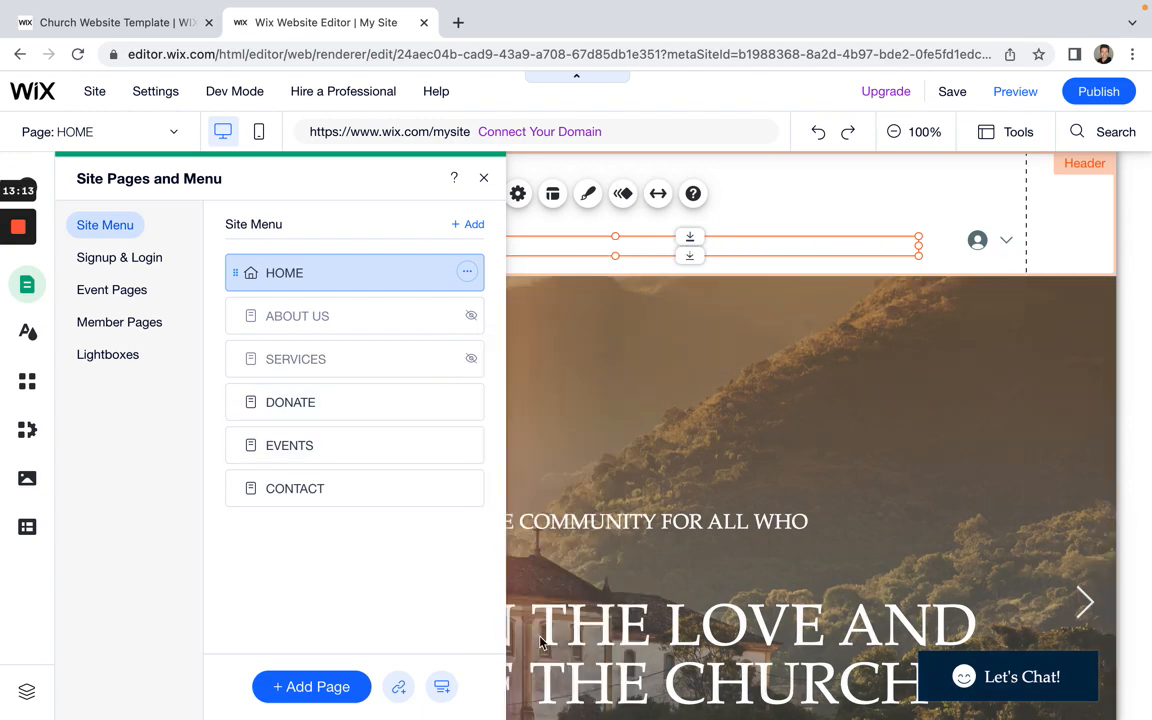
left_click(483, 178)
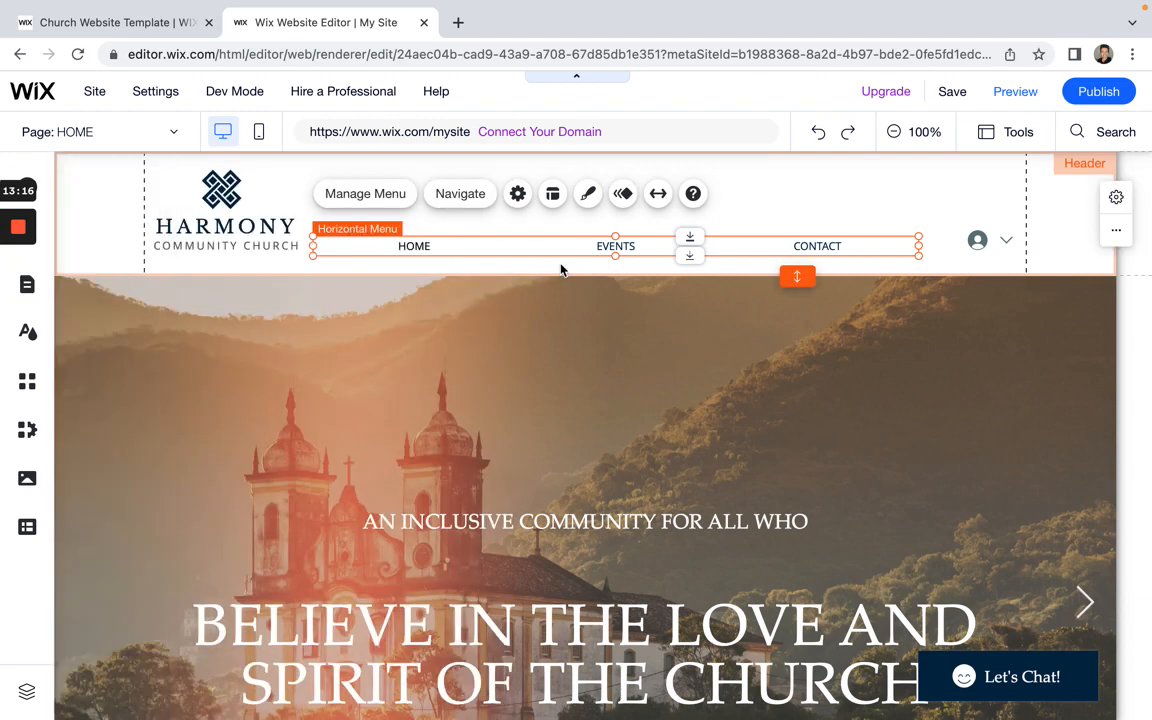
Step: Open the site pages list and switch the canvas to the ABOUT US page
left_click(382, 200)
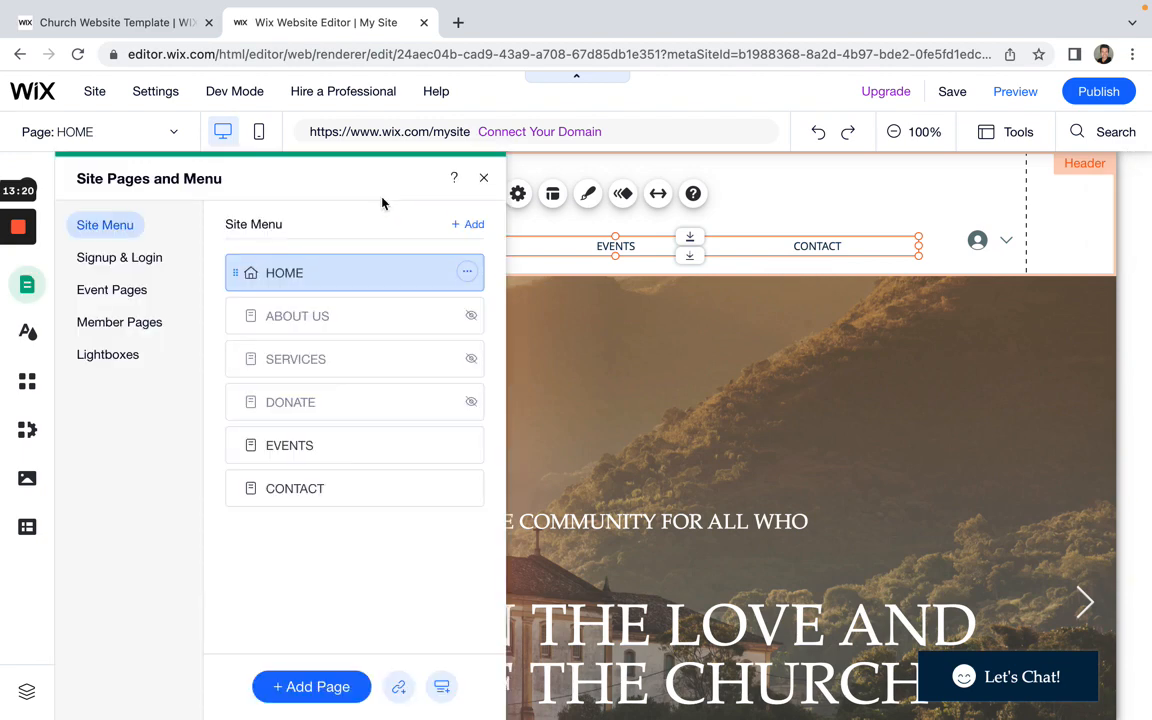
left_click(386, 321)
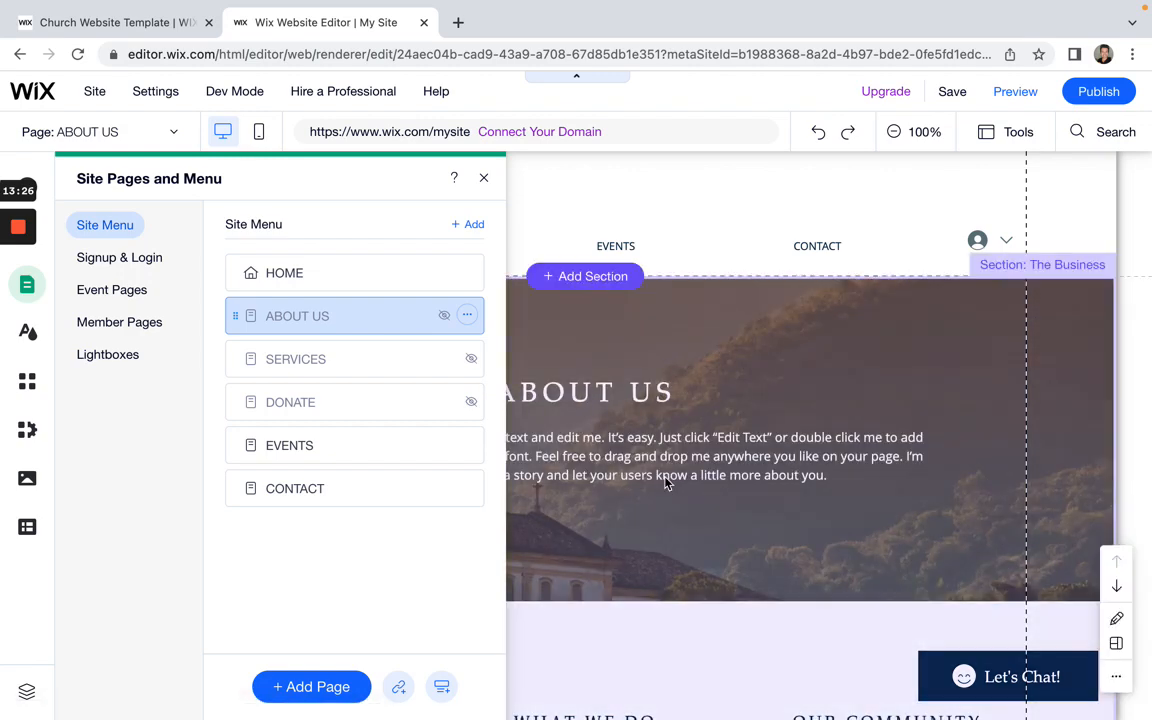
scroll(666, 483, "down", 5)
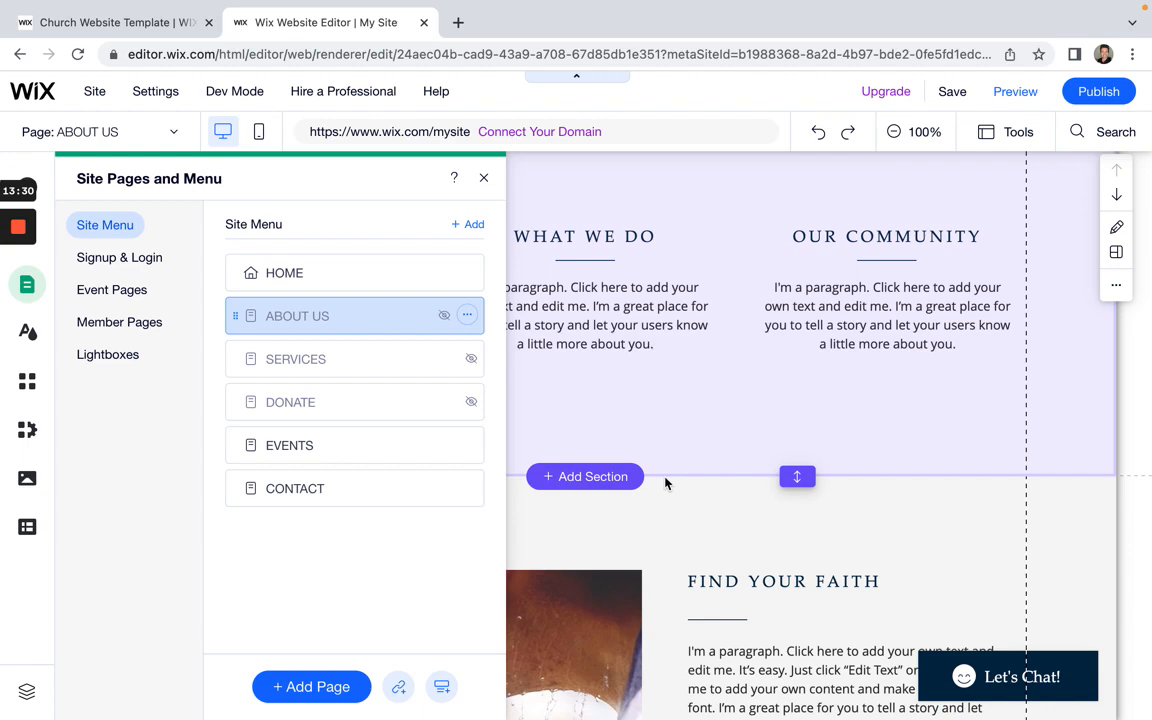
scroll(666, 481, "up", 3)
Step: Show ABOUT US, SERVICES and DONATE in the site menu again and close the list
left_click(467, 318)
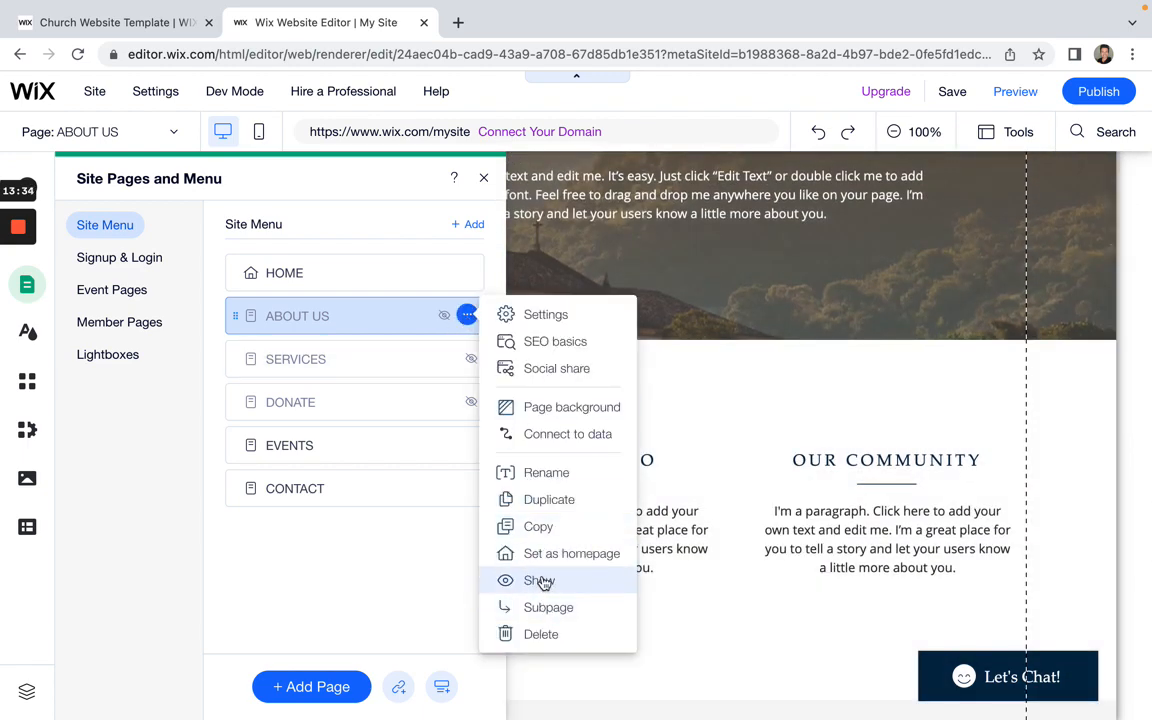
left_click(541, 581)
left_click(467, 358)
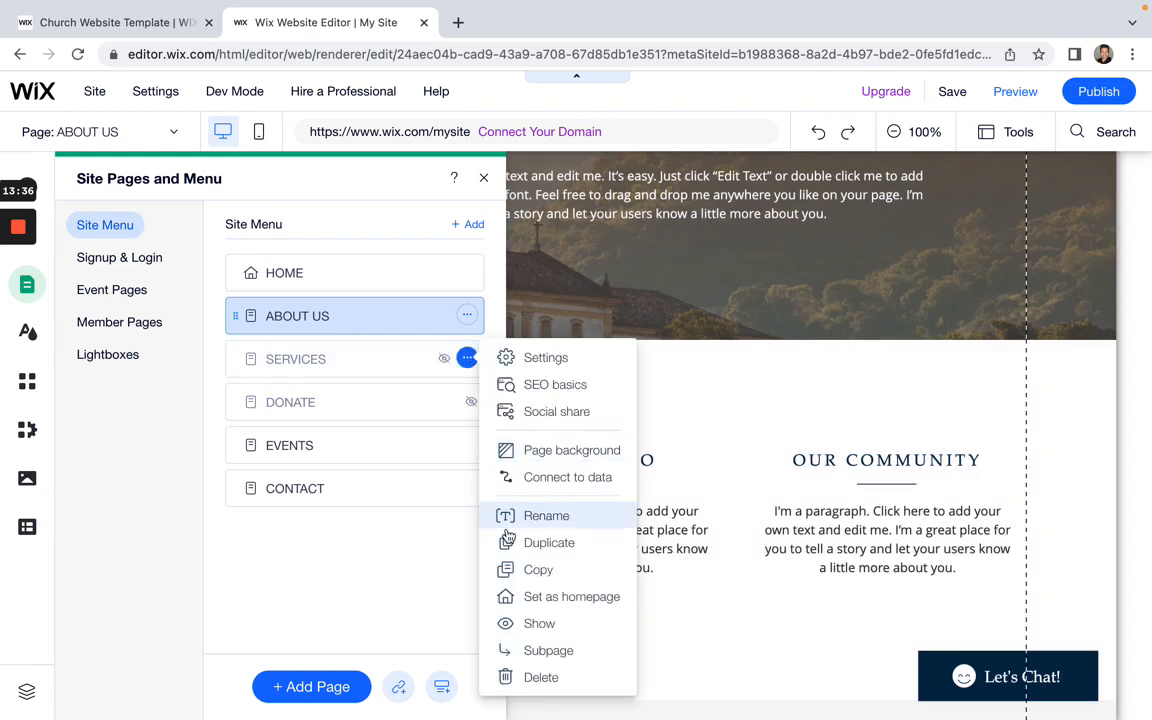
left_click(508, 623)
left_click(467, 402)
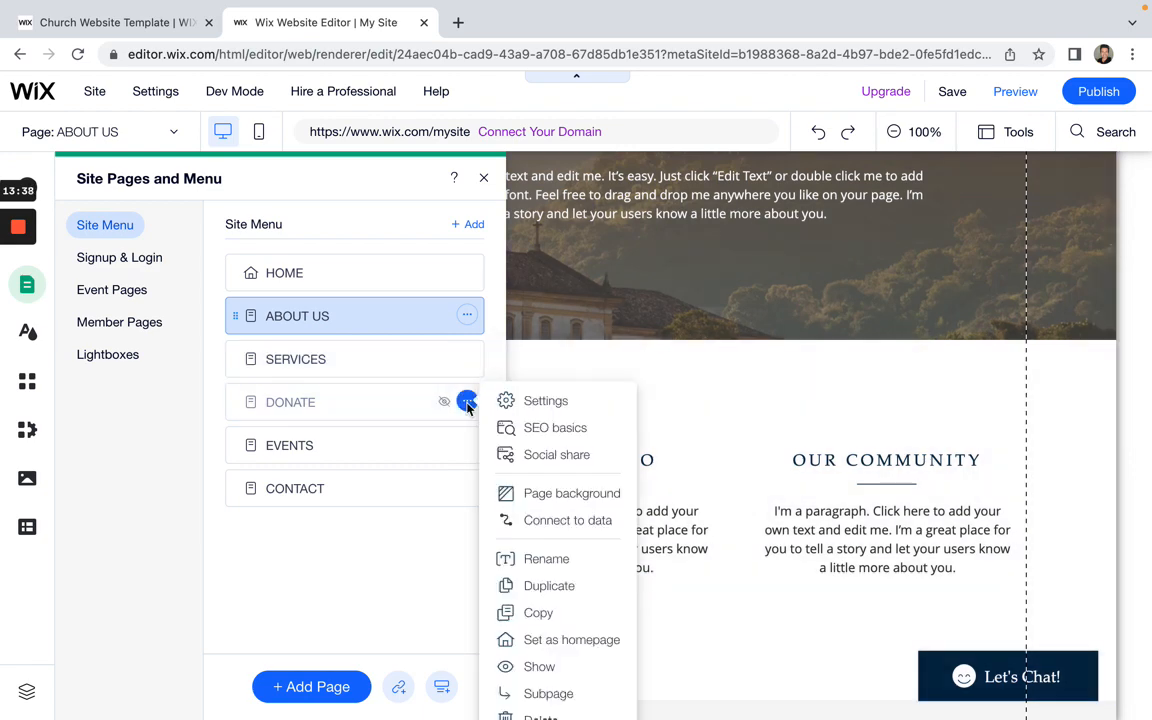
left_click(505, 665)
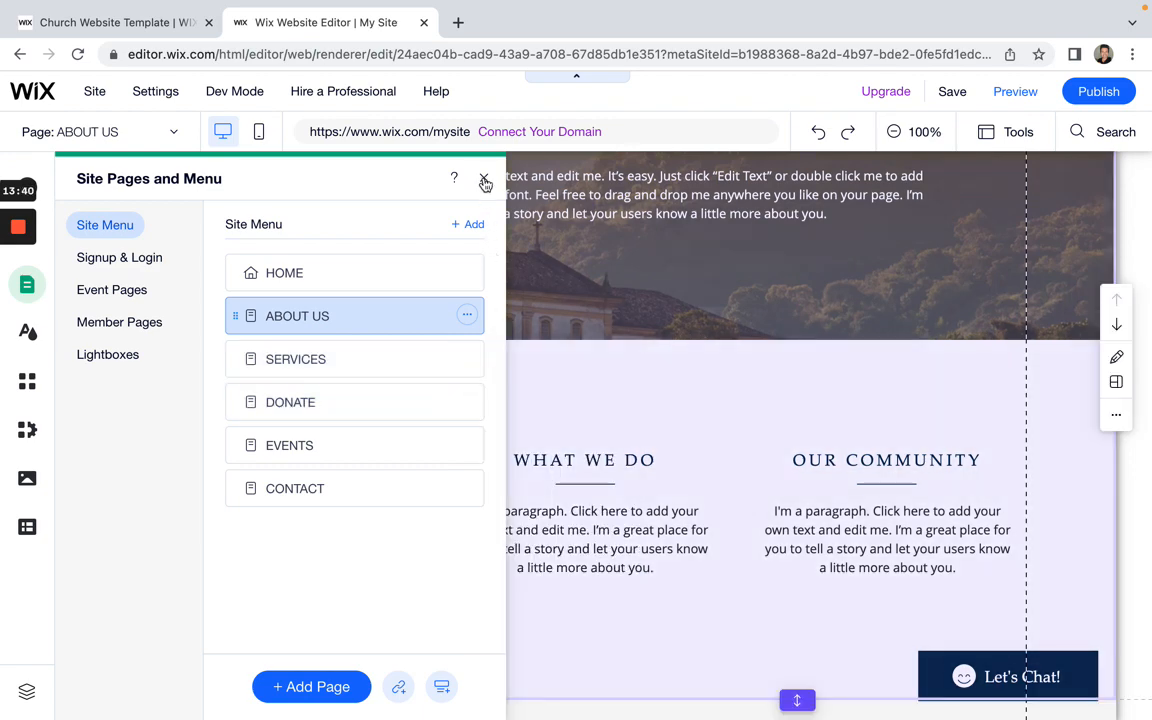
left_click(484, 180)
Step: Reopen the page list from the header menu and start adding a new page
scroll(470, 601, "up", 5)
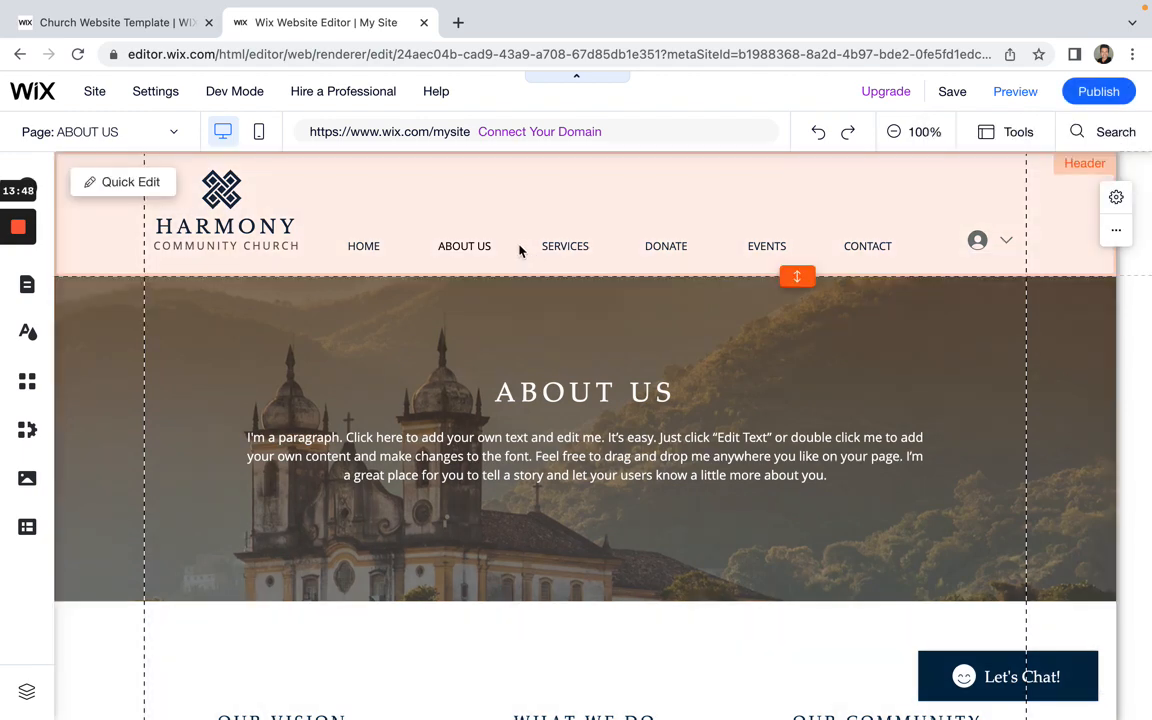
left_click(519, 248)
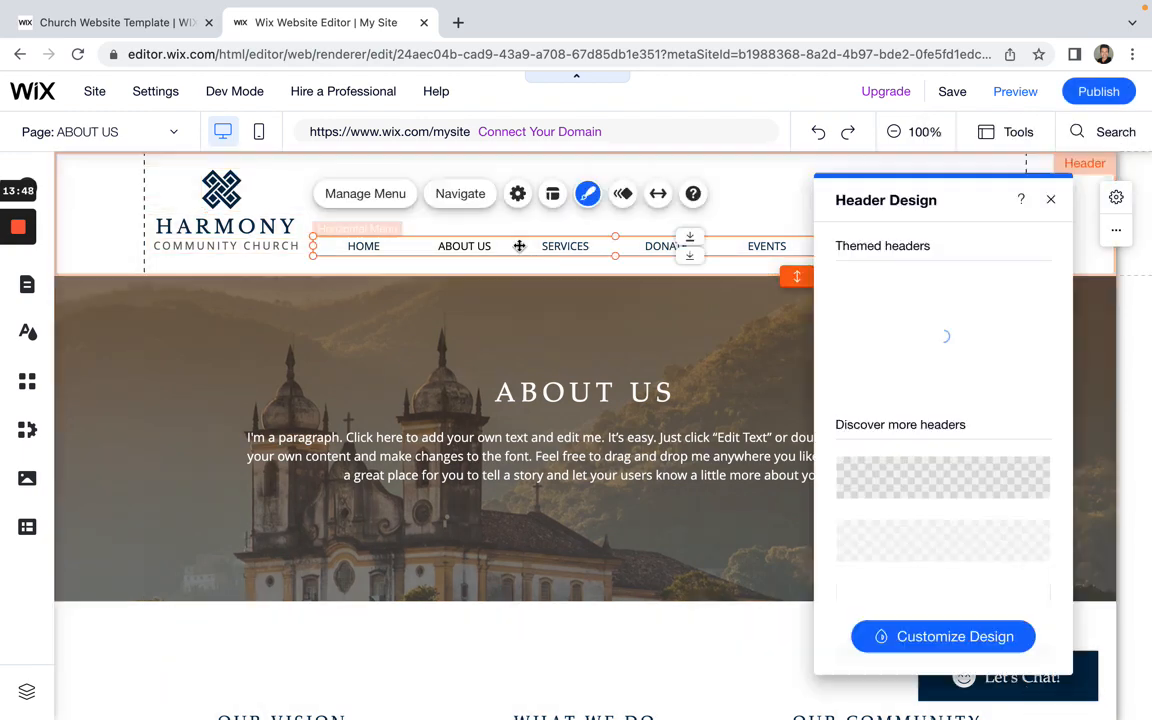
left_click(381, 200)
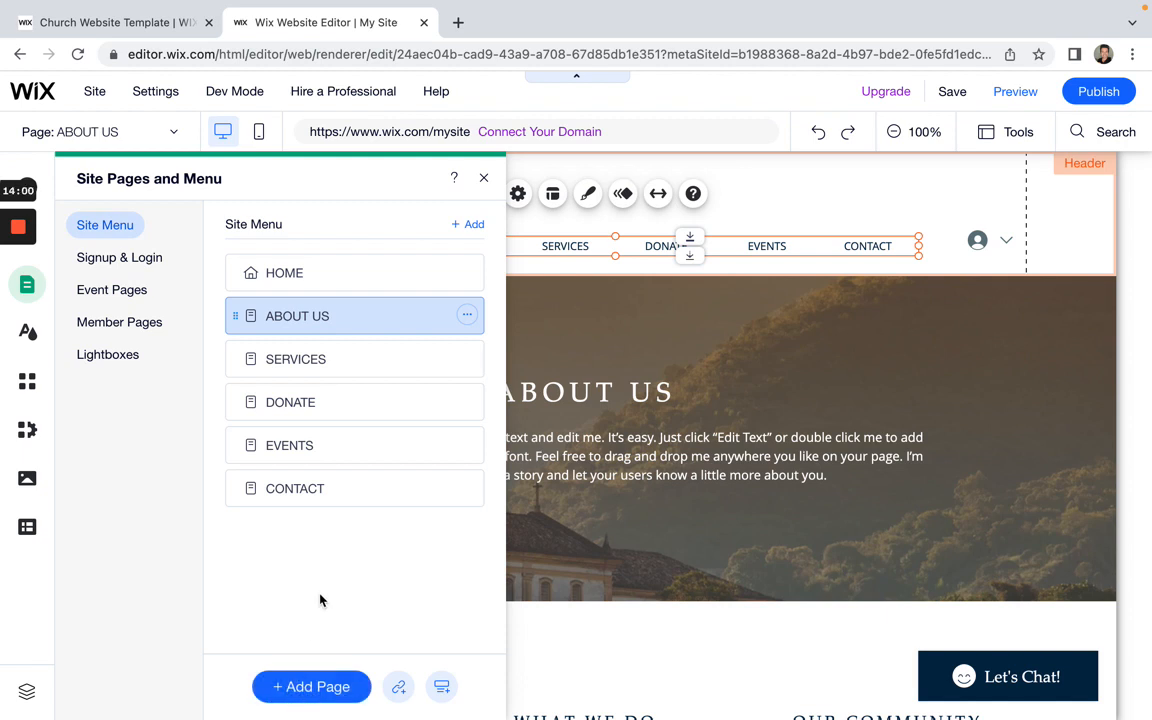
left_click(305, 693)
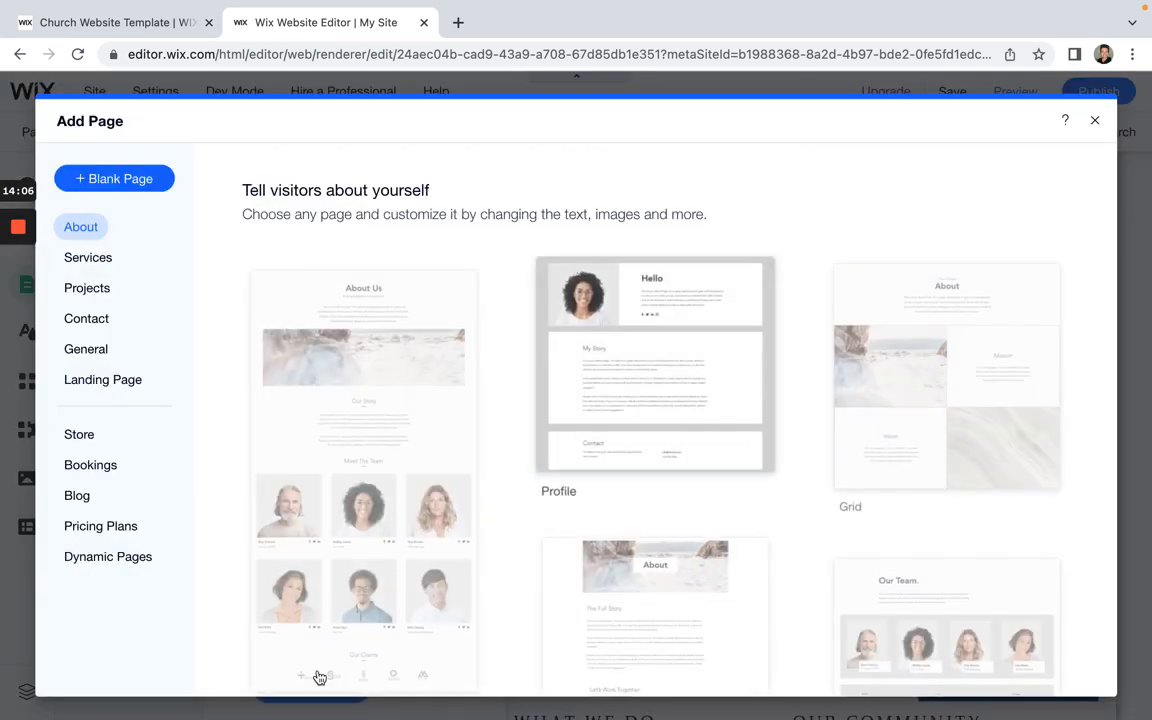
Step: Browse the Services, Projects and Pricing Plans templates, then close Add Page without adding one
scroll(509, 553, "down", 2)
scroll(509, 553, "down", 3)
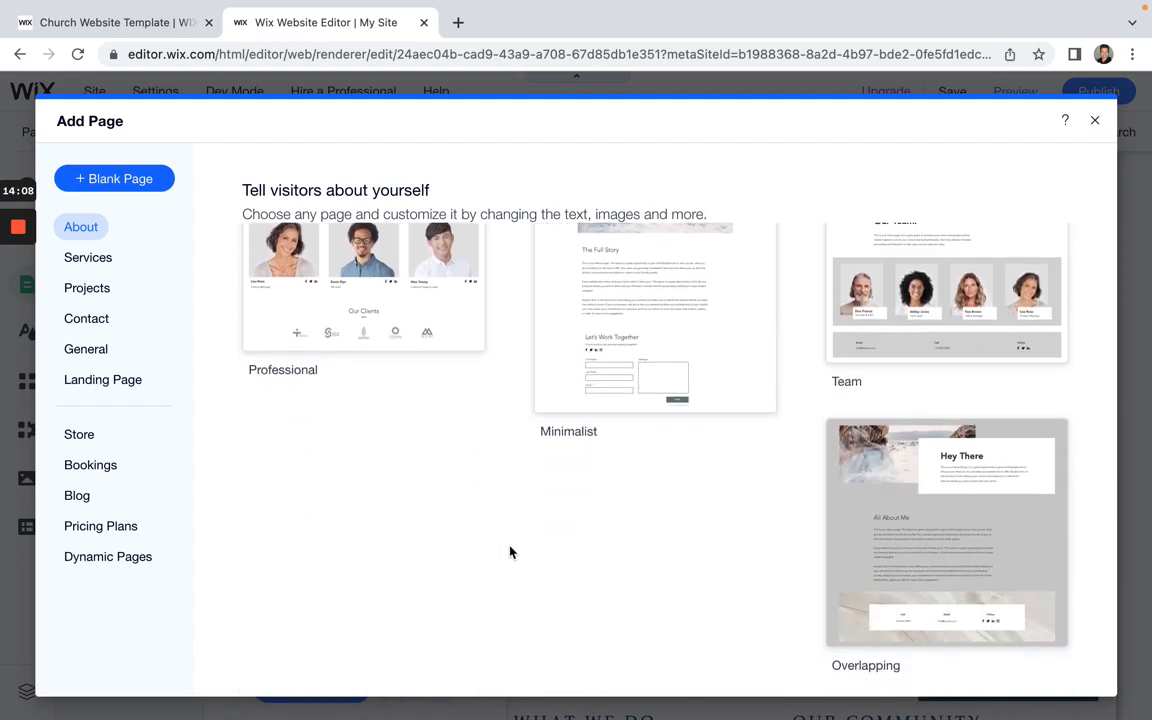
scroll(510, 552, "up", 5)
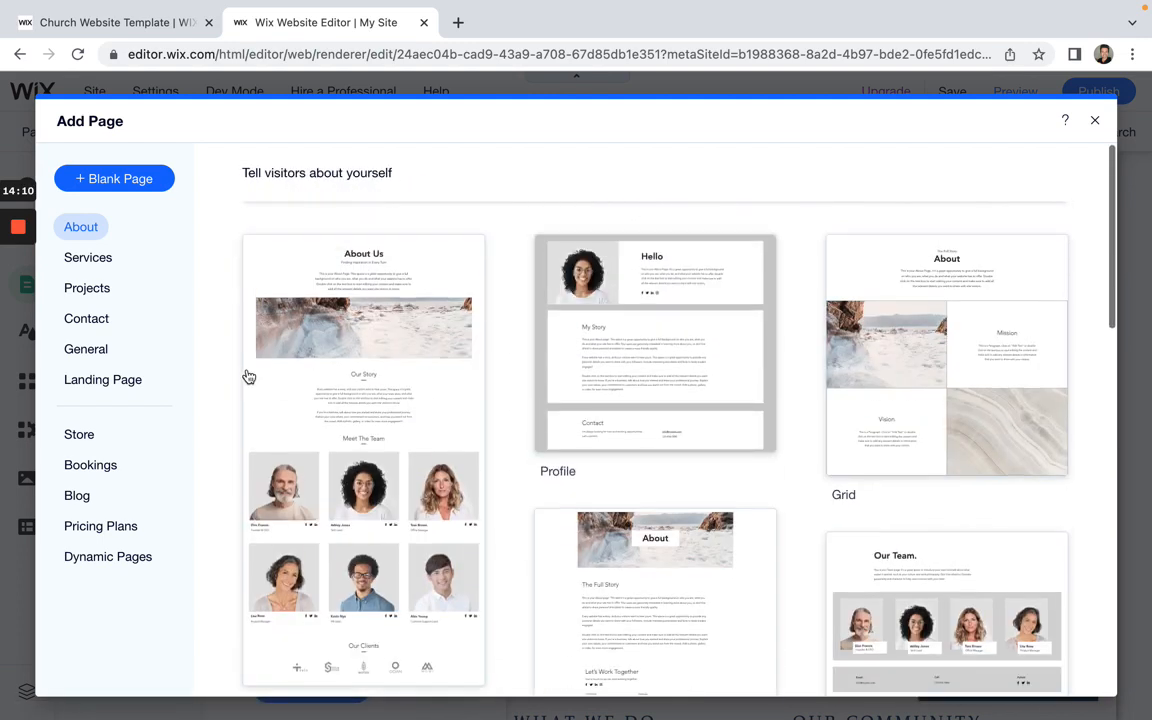
left_click(90, 262)
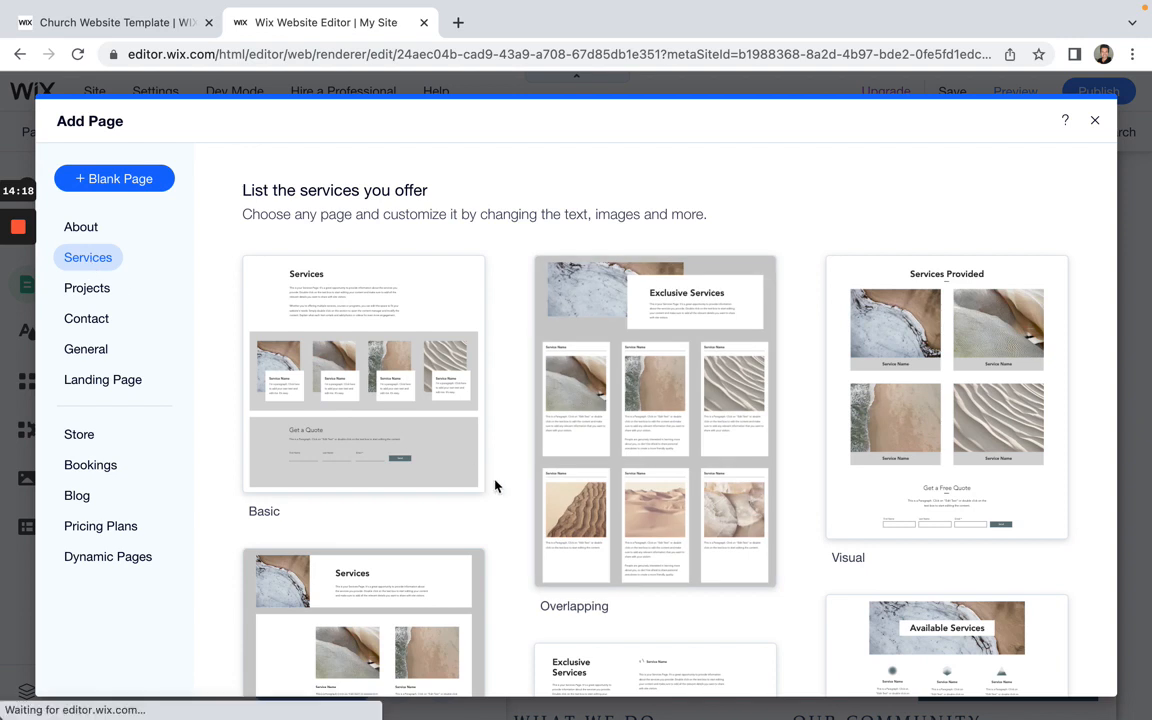
left_click(104, 288)
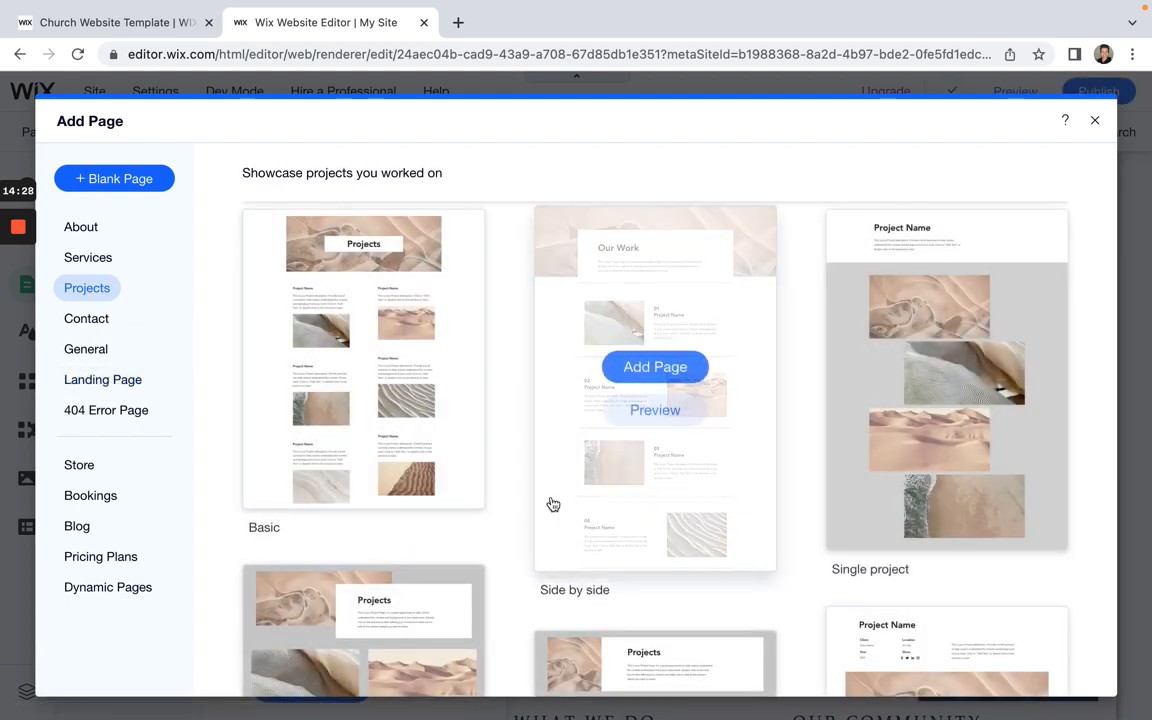
scroll(504, 530, "down", 5)
scroll(504, 530, "up", 5)
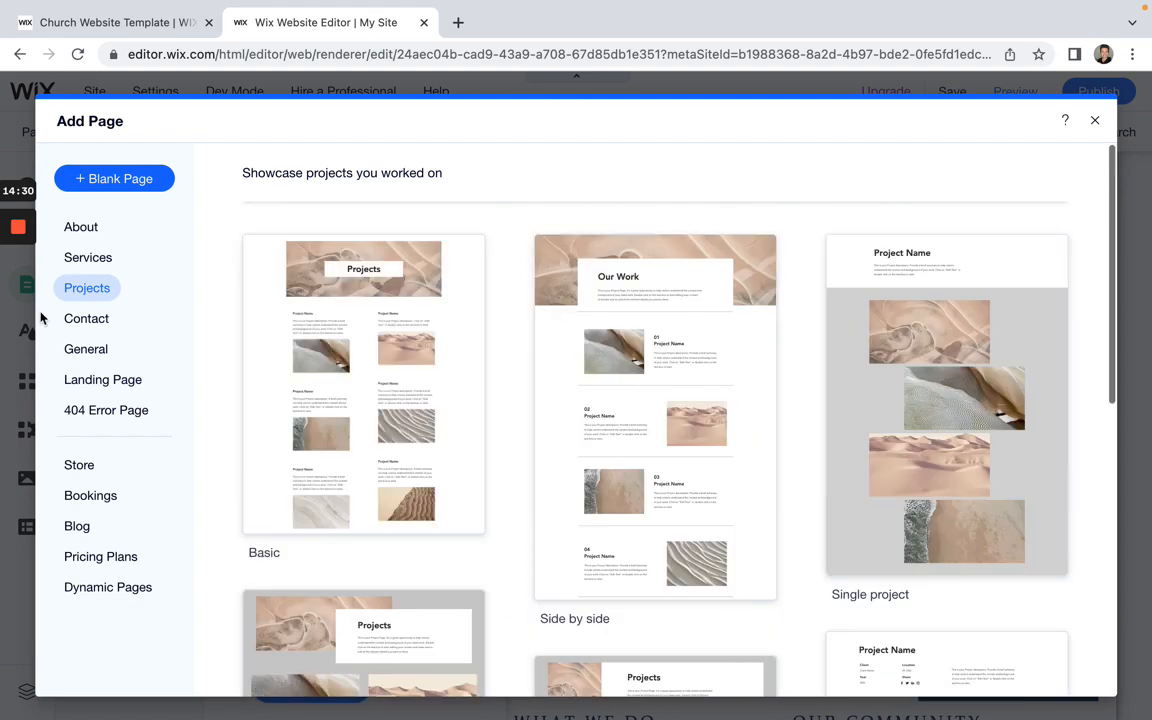
left_click(74, 556)
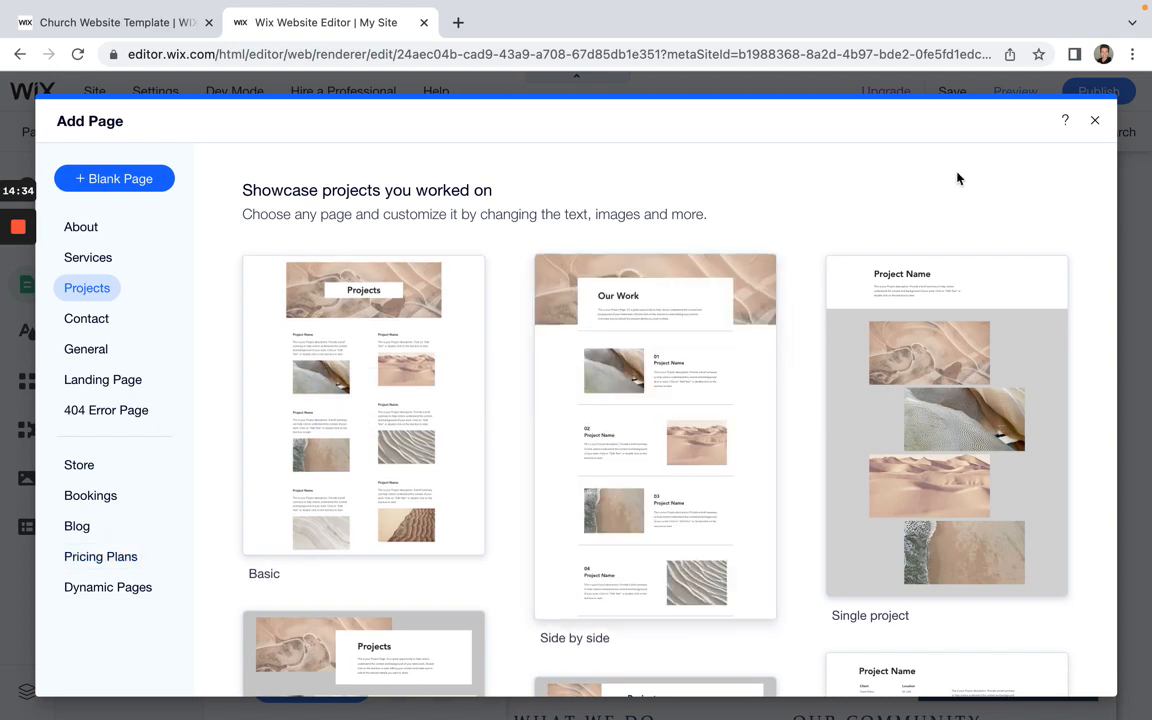
left_click(1096, 122)
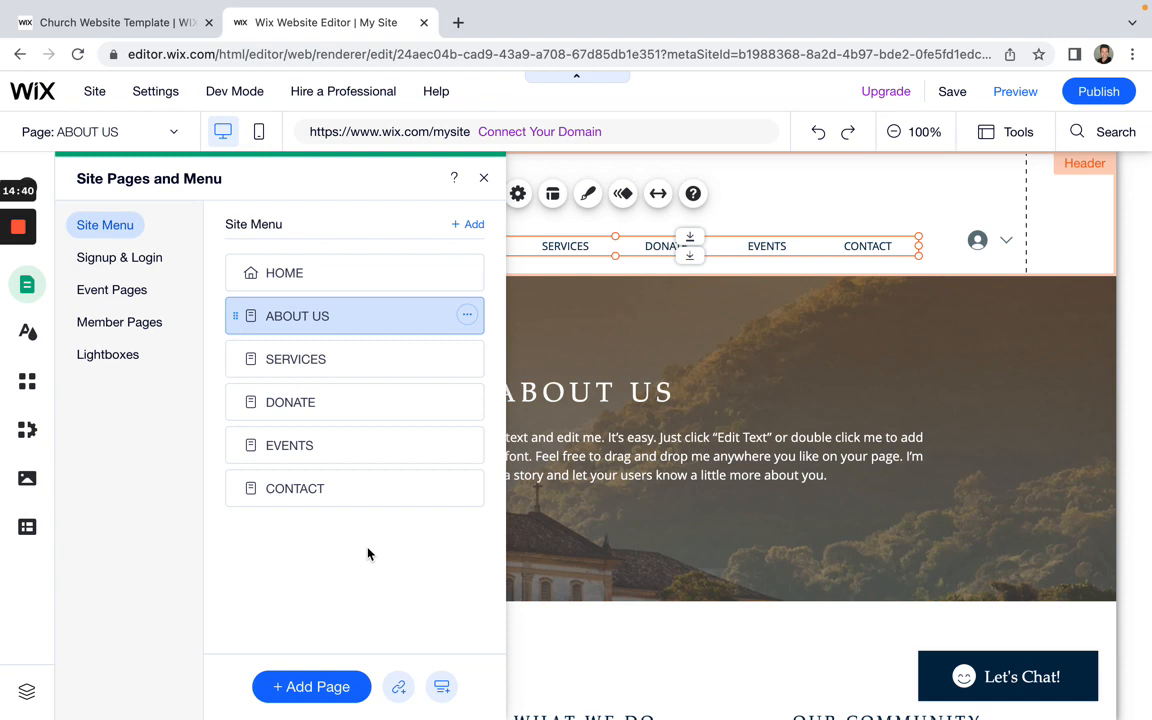
Step: Add a Page-type menu link targeting the Profile page, placed below ABOUT US
left_click(403, 692)
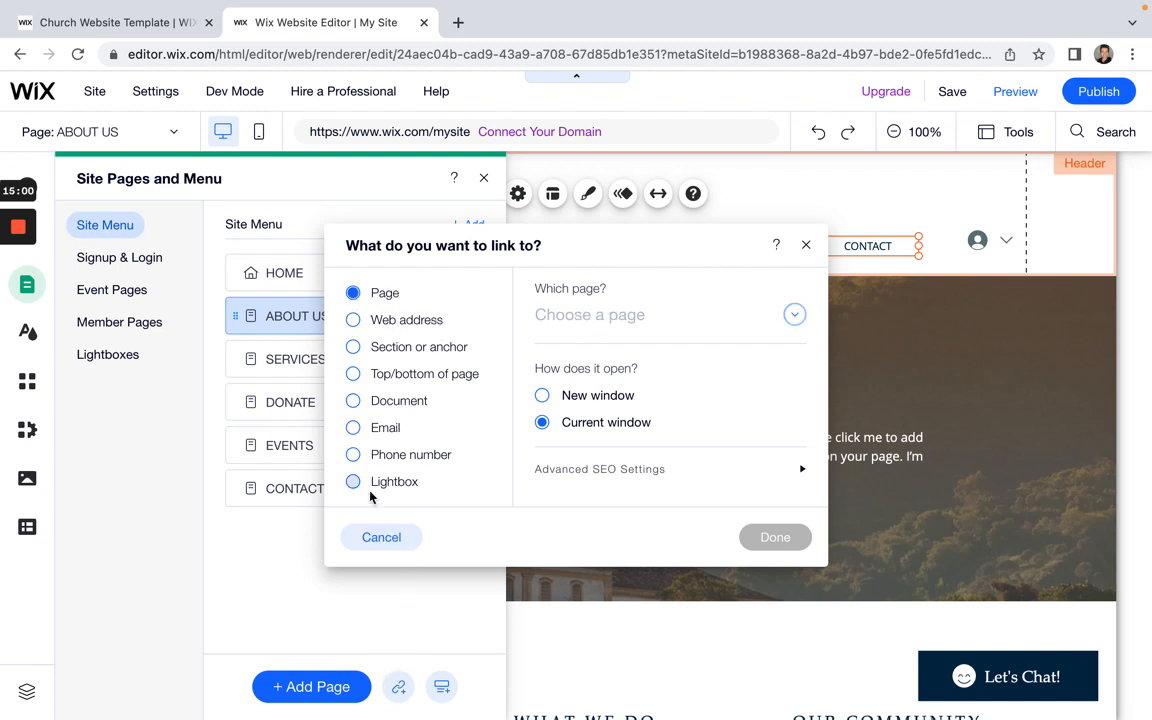
left_click(805, 245)
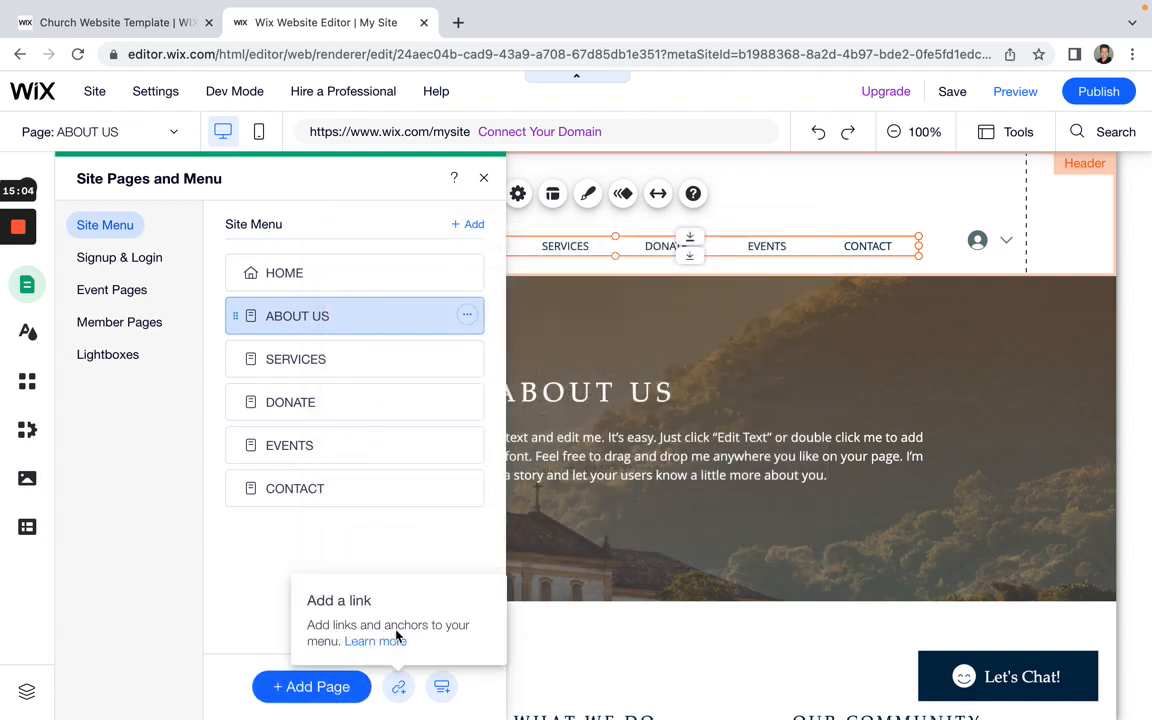
left_click(403, 689)
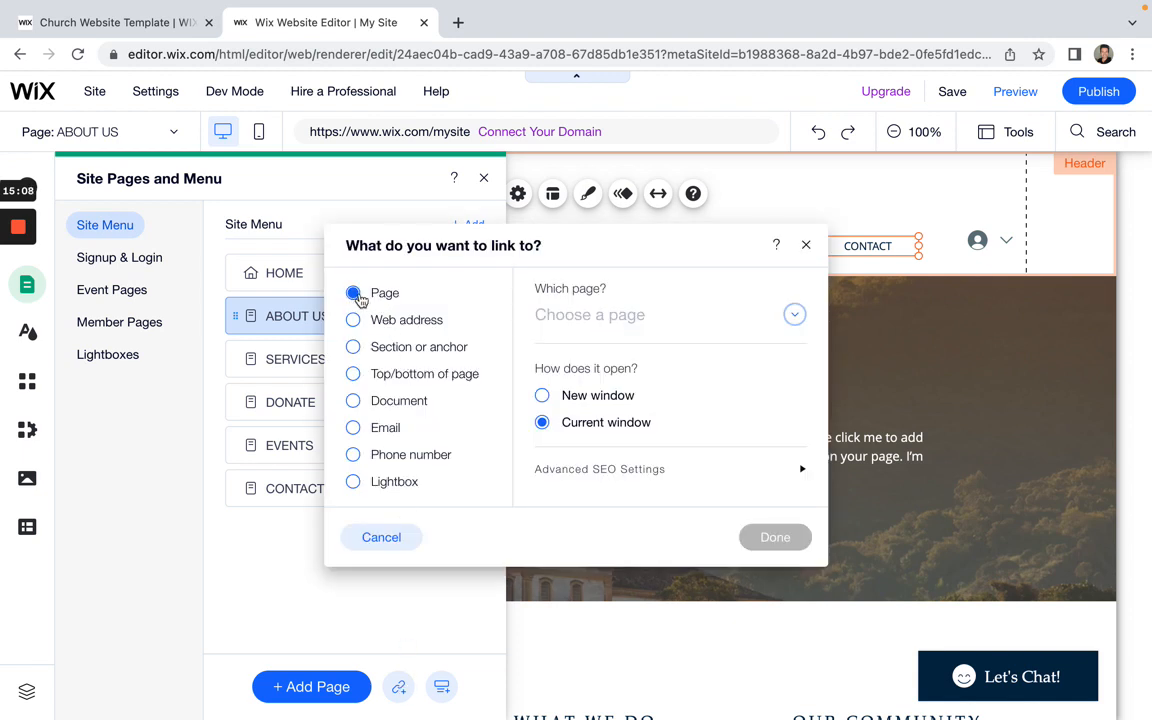
left_click(795, 317)
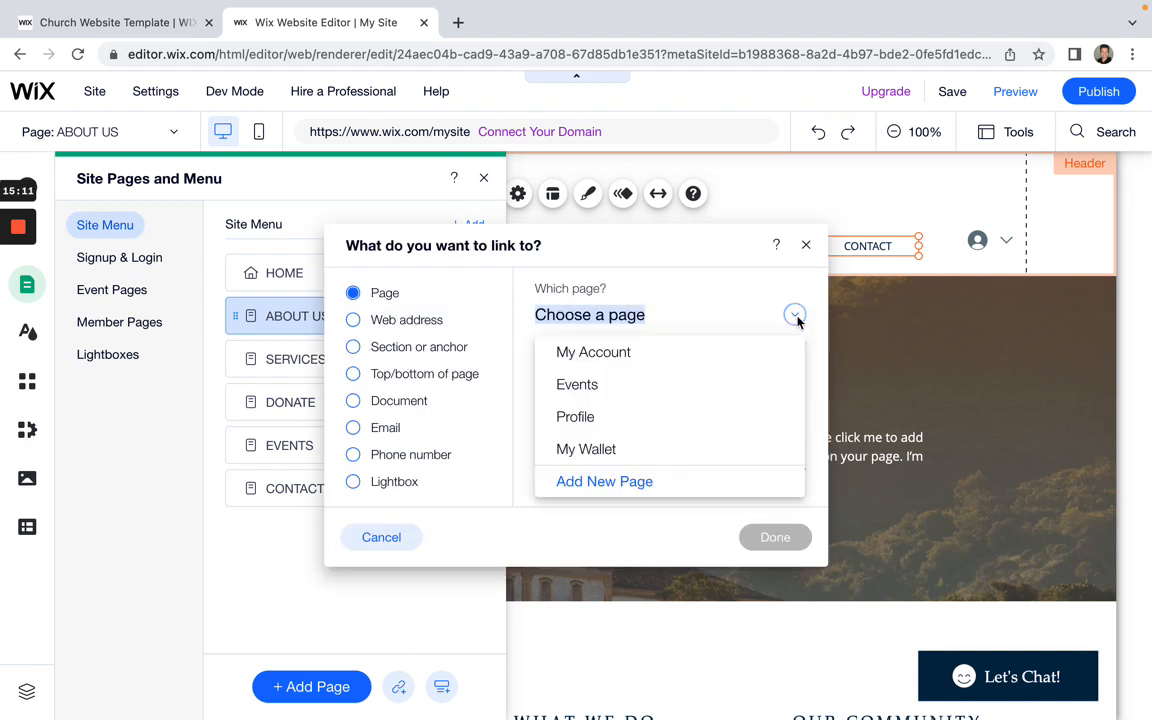
left_click(613, 420)
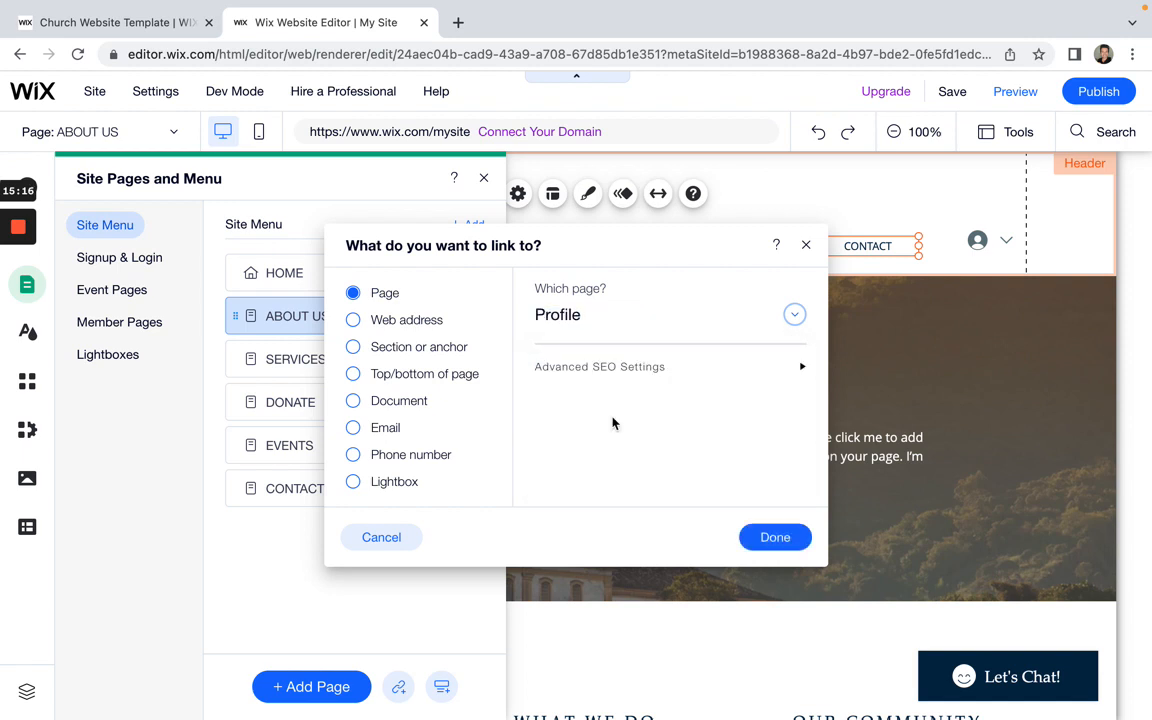
left_click(772, 542)
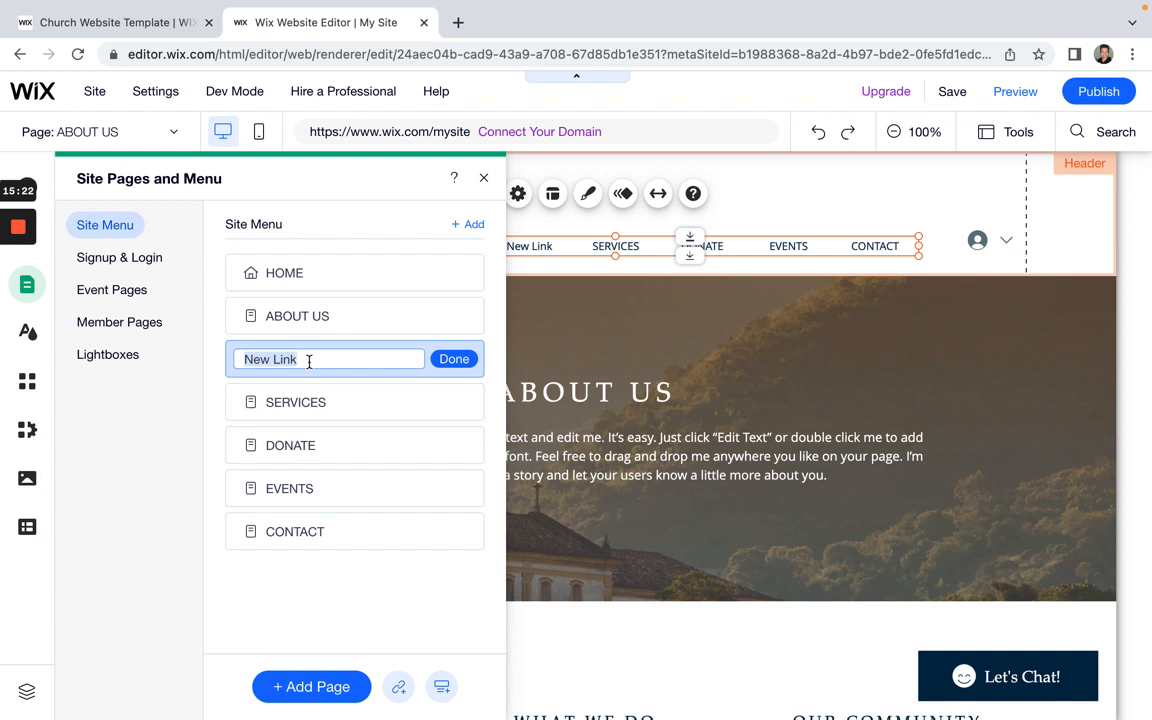
Step: Name the new link NEW LINK and close the Site Pages and Menu panel
type("new")
key("BackSpace")
key("BackSpace")
type("NEW LINK")
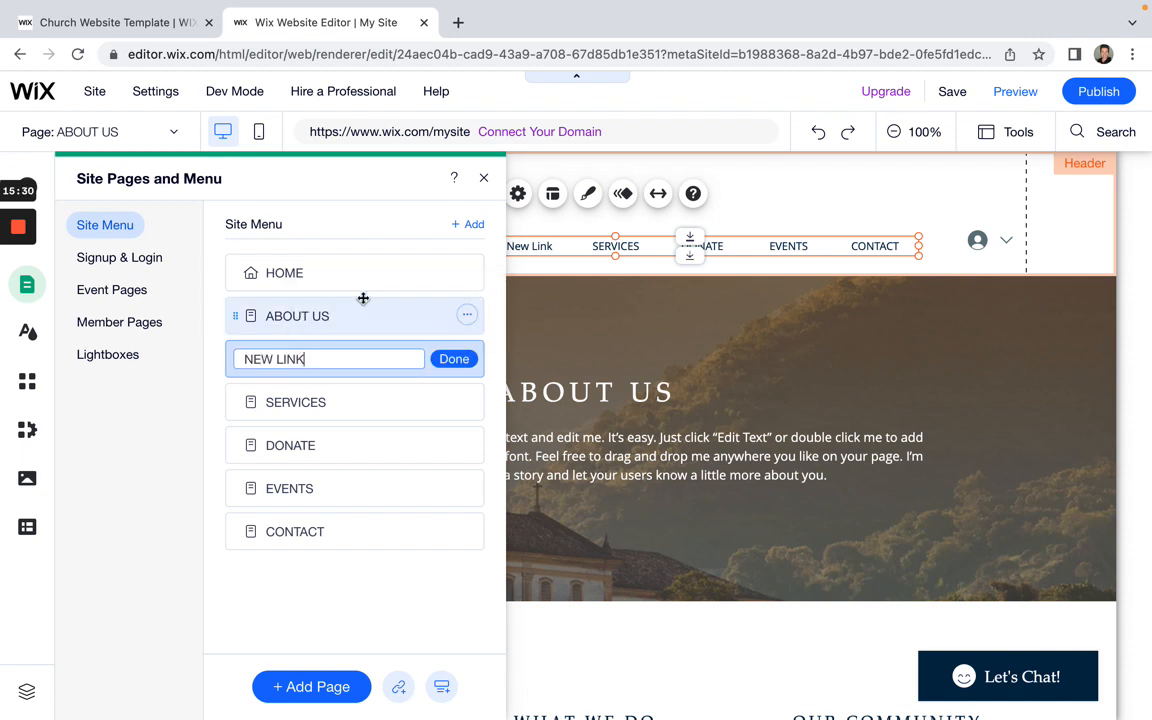
left_click(455, 360)
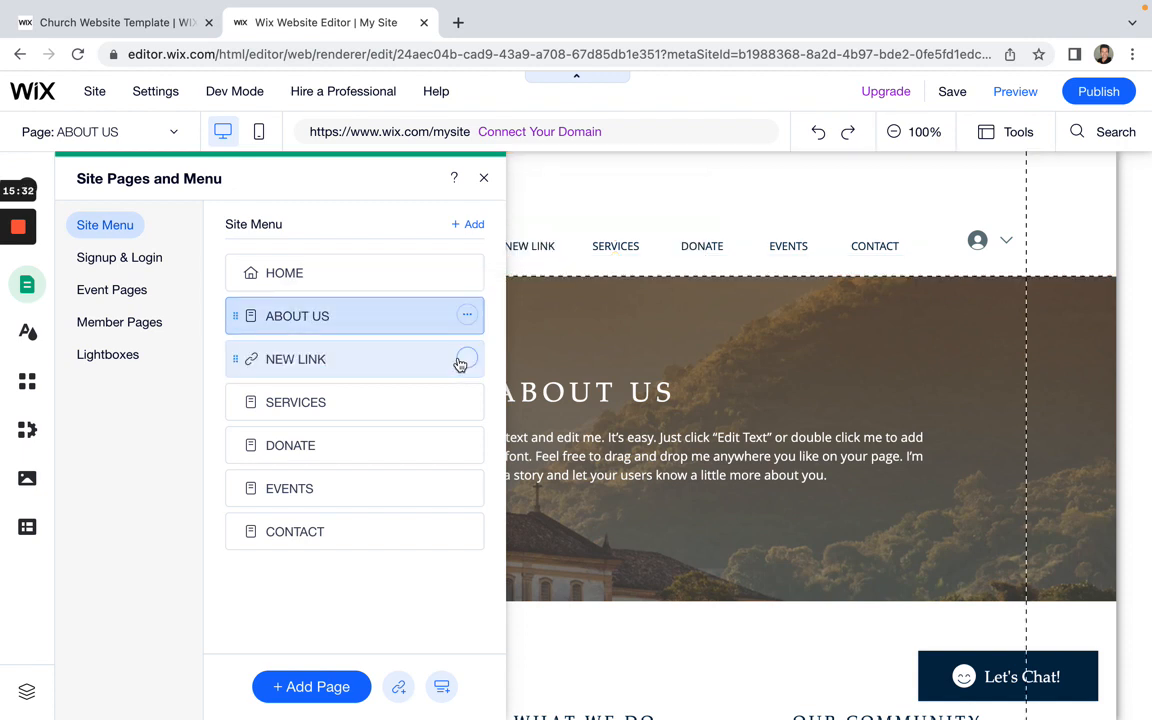
left_click(484, 177)
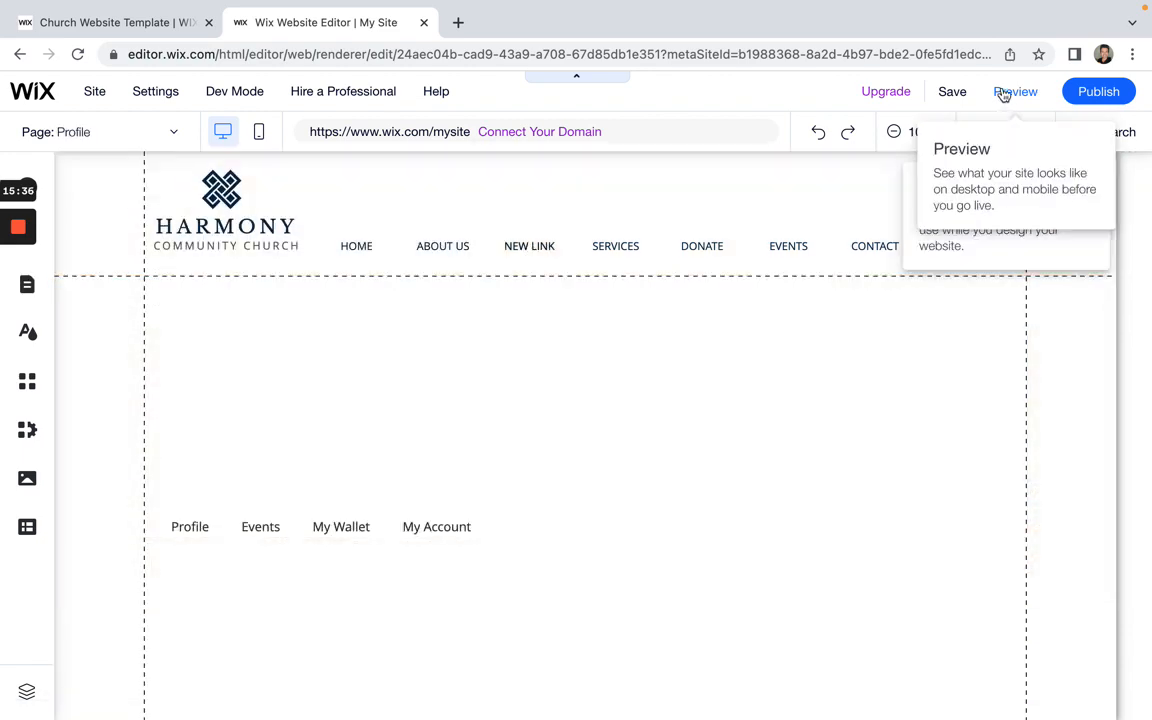
Step: Preview the site, test HOME and NEW LINK (opens Profile), then go back to the editor
left_click(1005, 92)
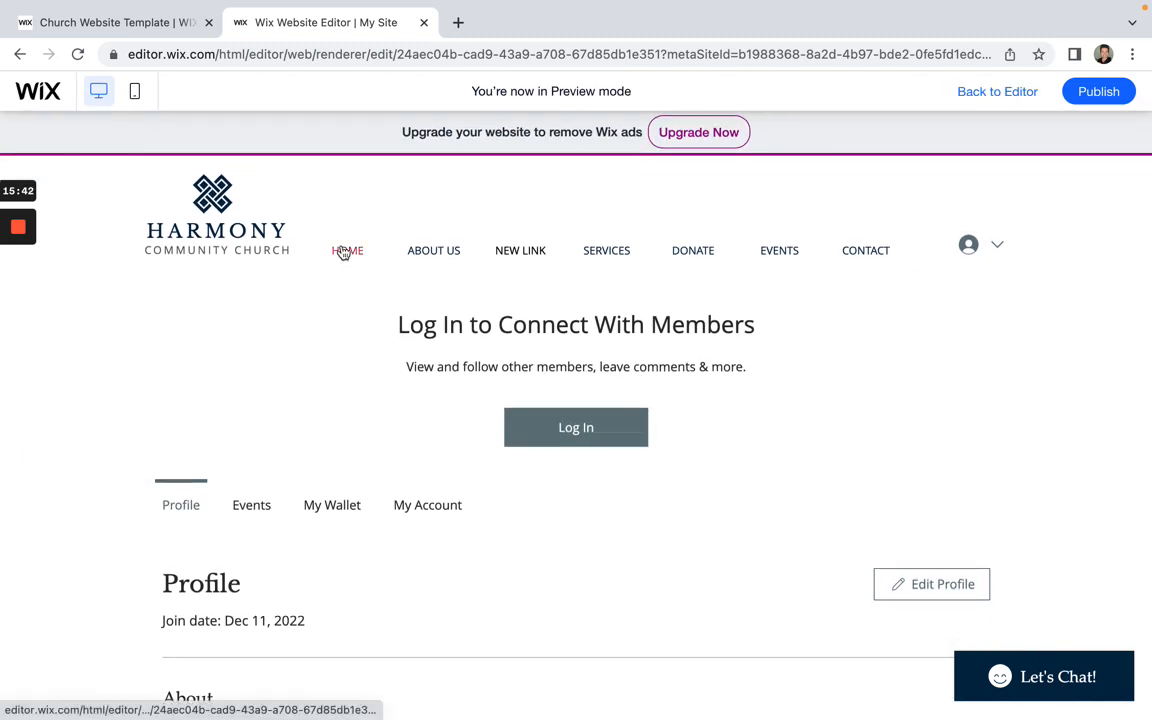
left_click(343, 251)
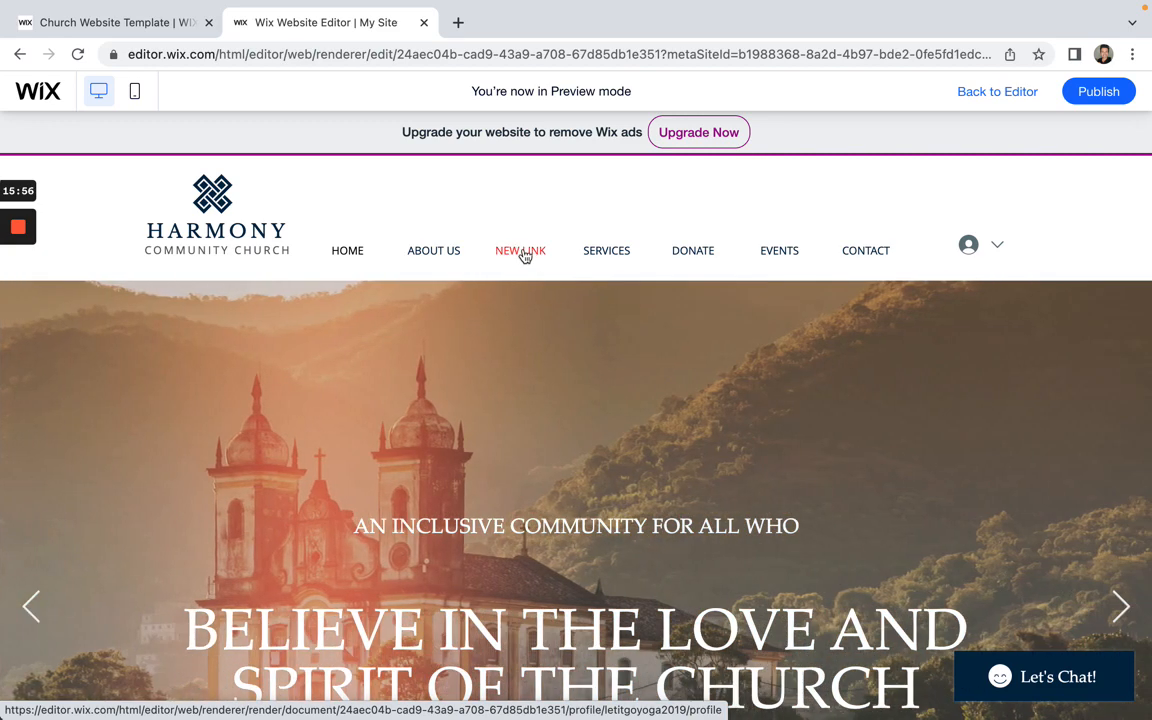
left_click(600, 449)
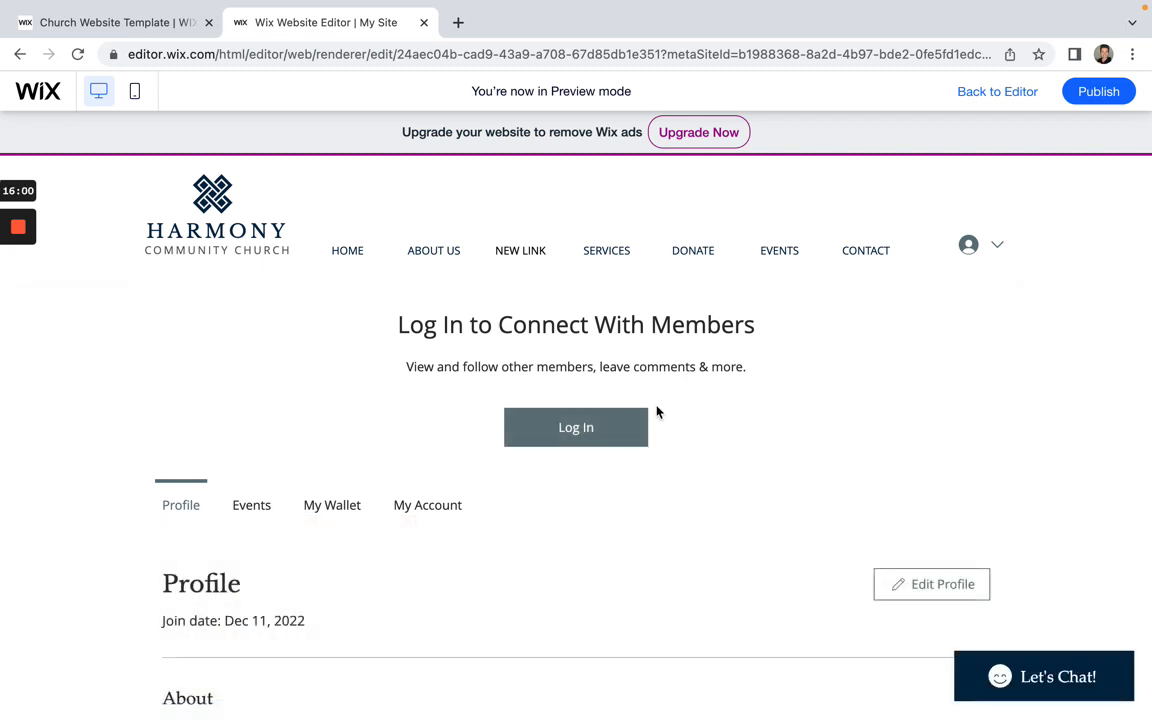
scroll(657, 412, "down", 4)
scroll(486, 432, "up", 4)
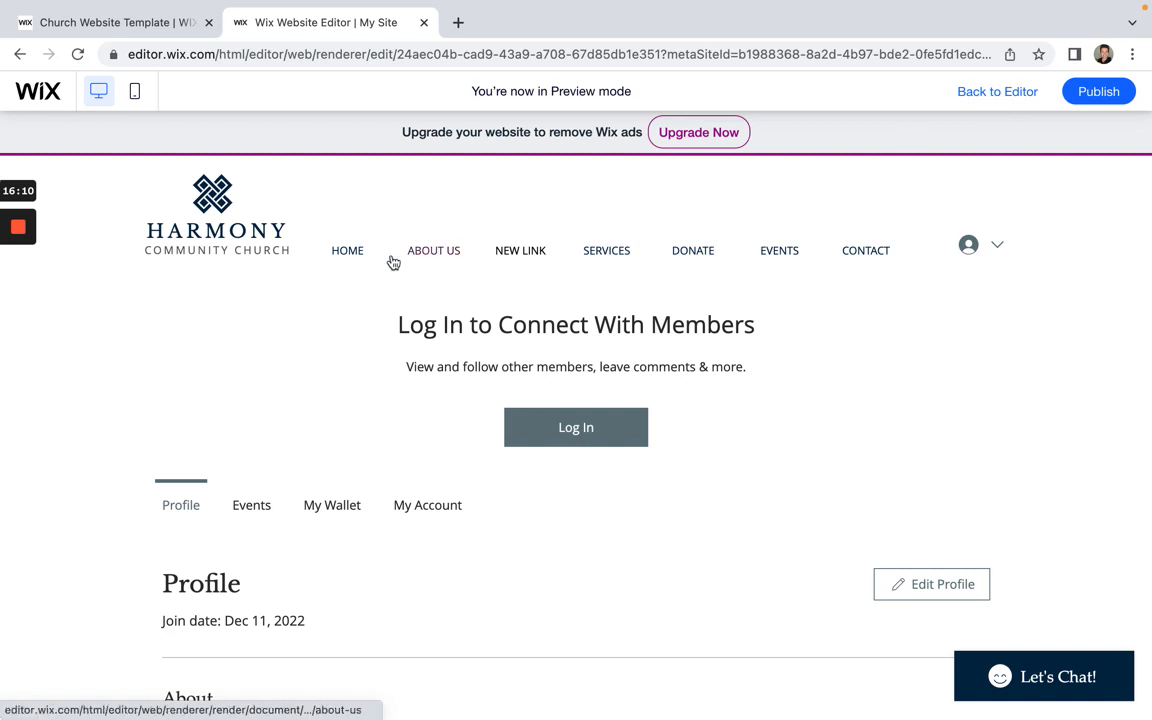
left_click(350, 252)
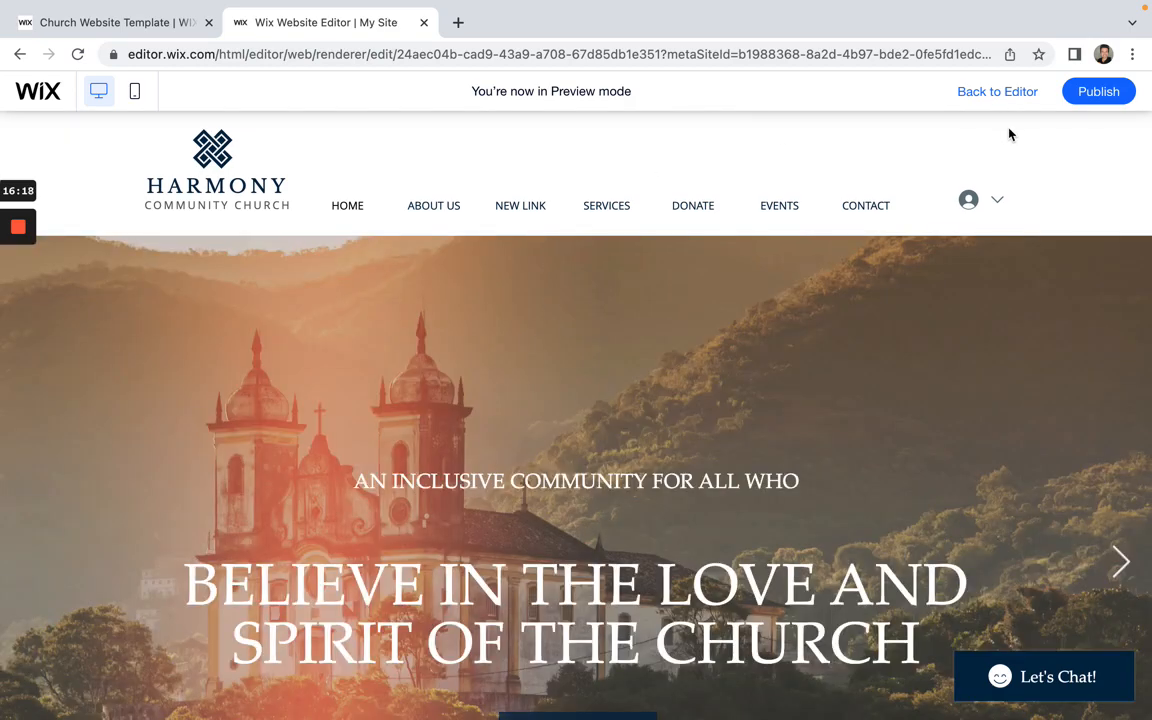
left_click(999, 92)
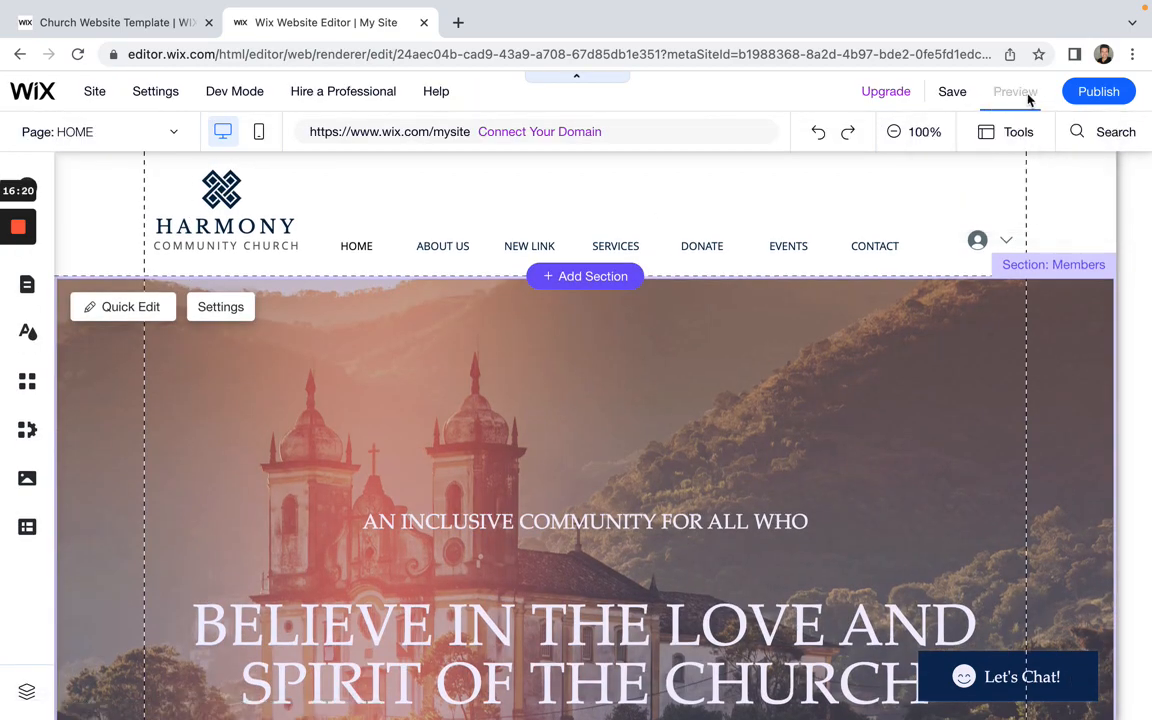
left_click(1028, 95)
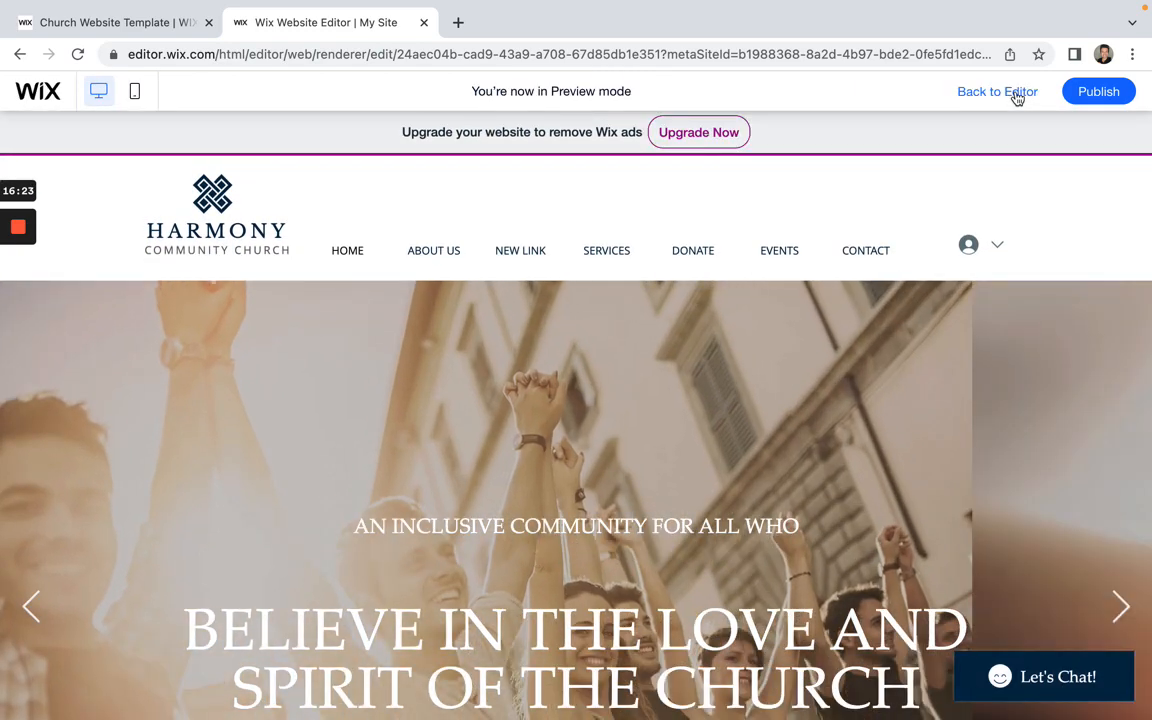
left_click(1017, 96)
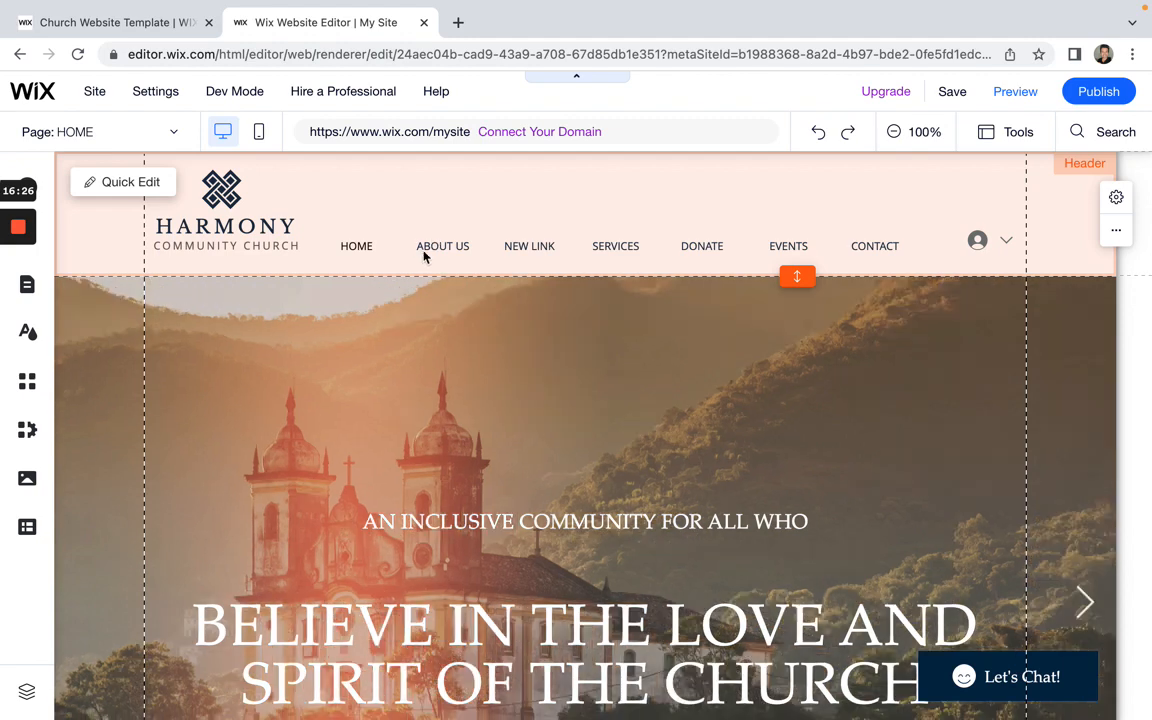
Step: Delete NEW LINK from the menu, leaving HOME, ABOUT US, SERVICES, DONATE, EVENTS, CONTACT
left_click(424, 252)
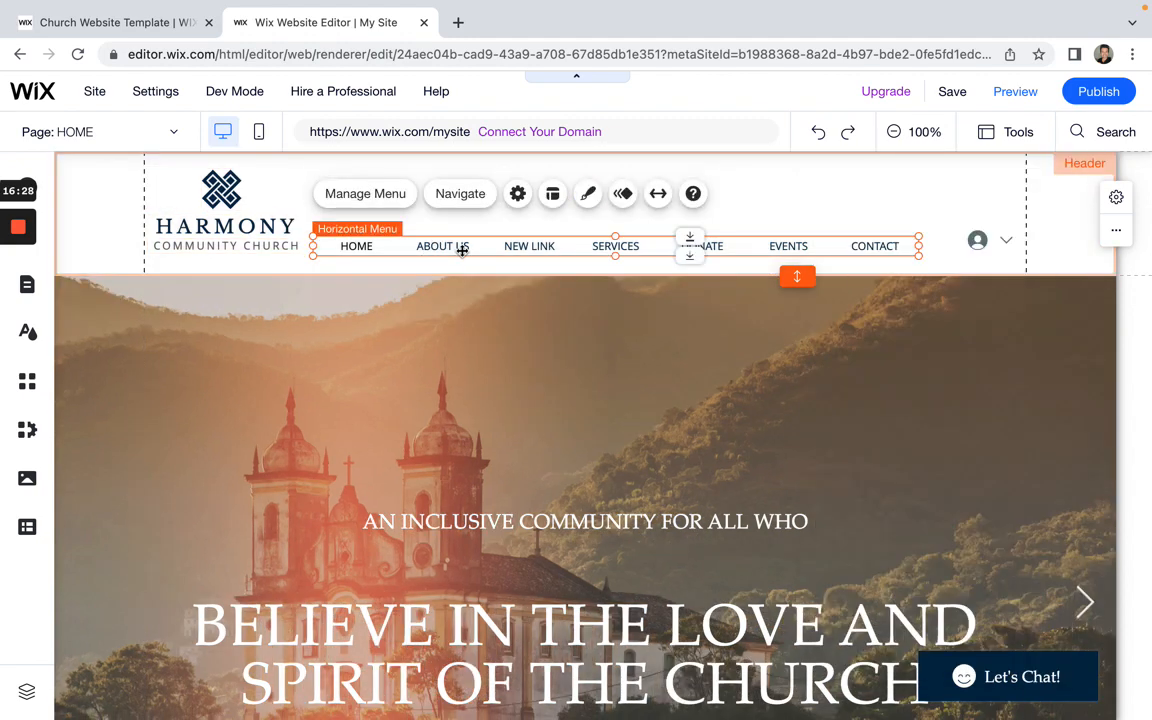
double_click(462, 251)
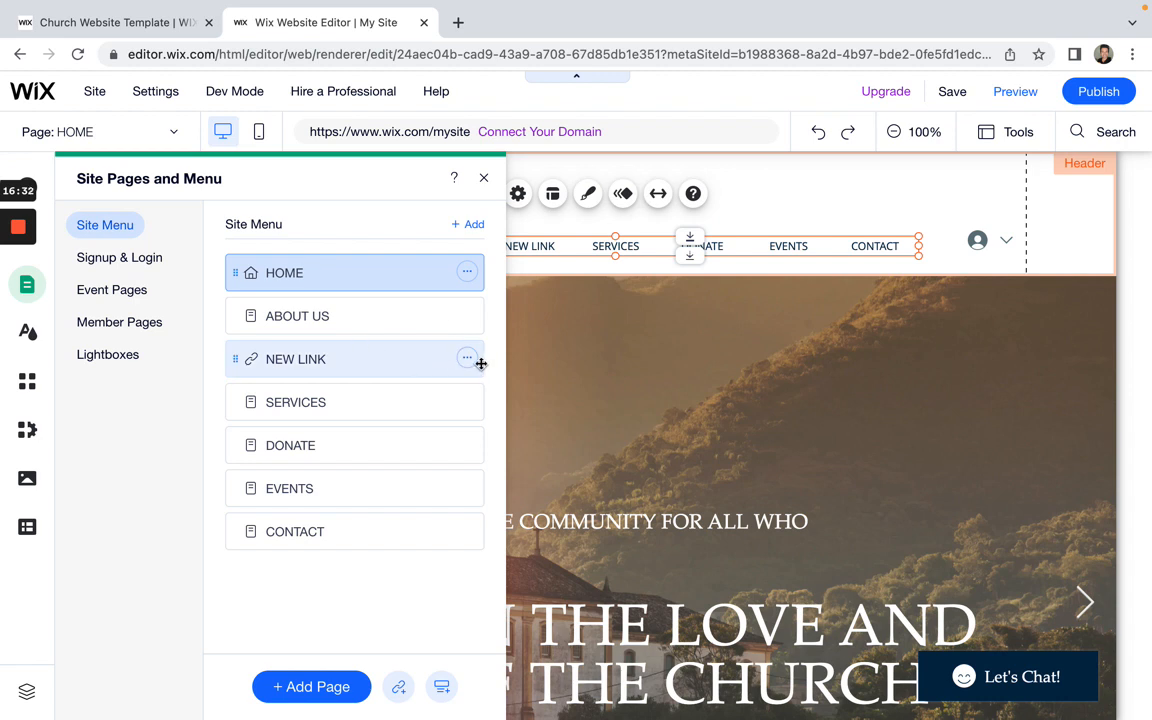
left_click(467, 358)
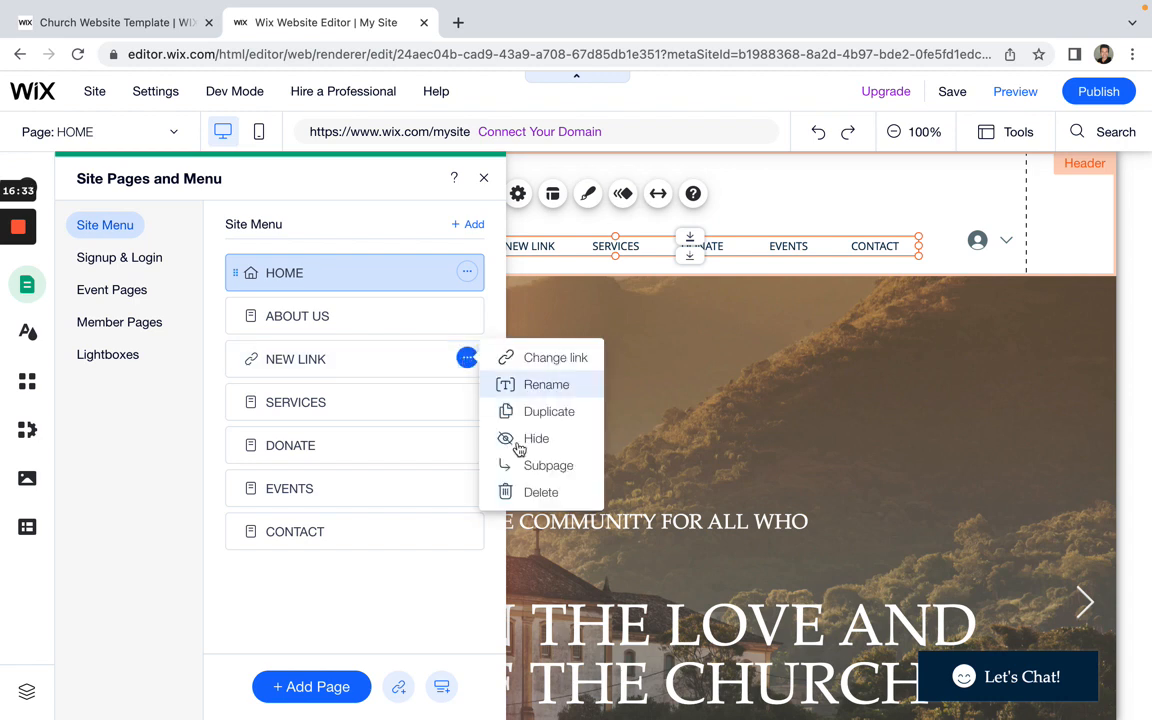
left_click(529, 492)
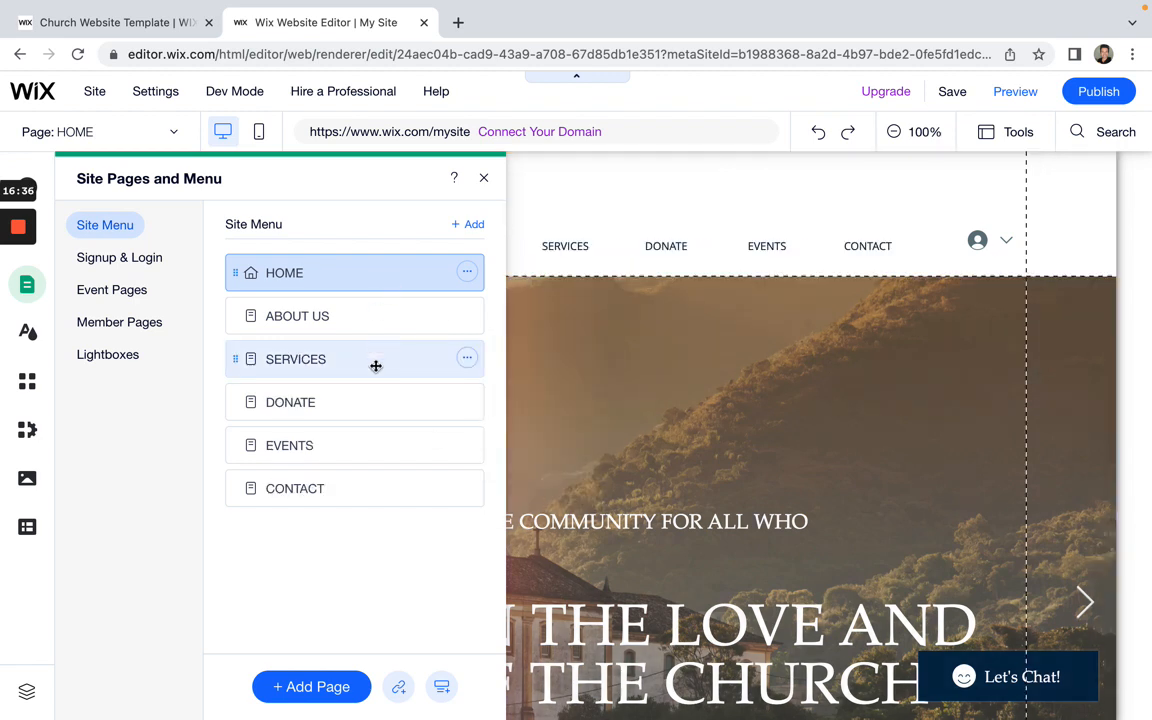
left_click(446, 699)
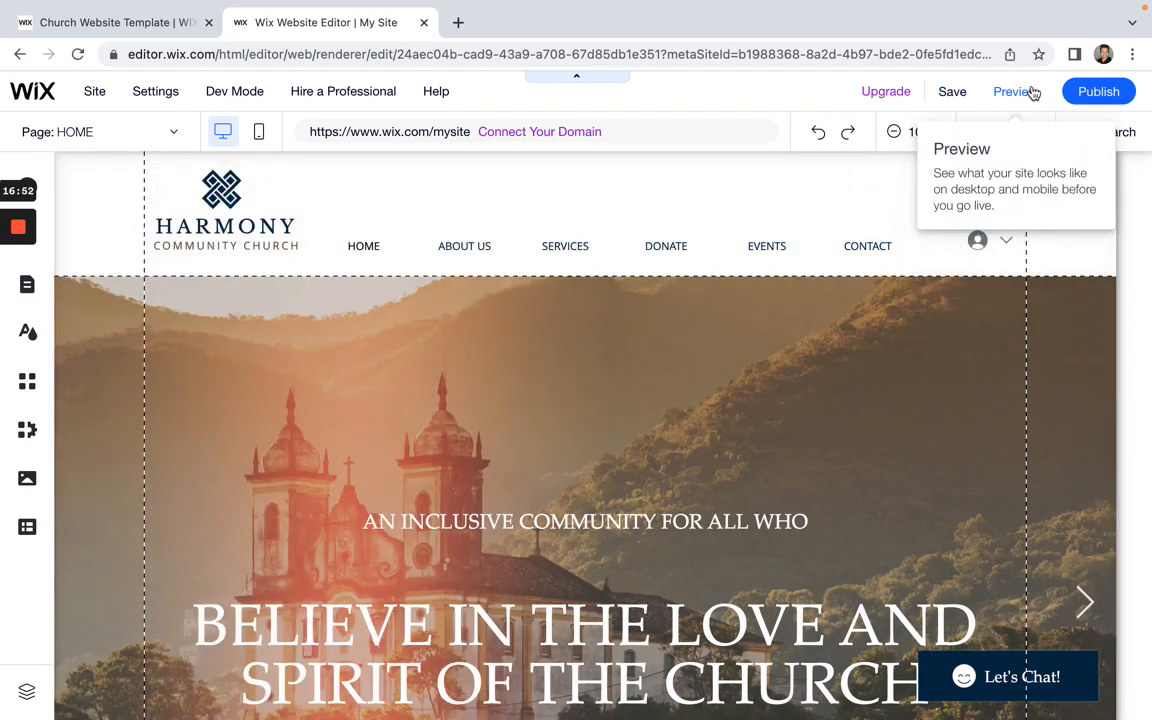
left_click(1015, 91)
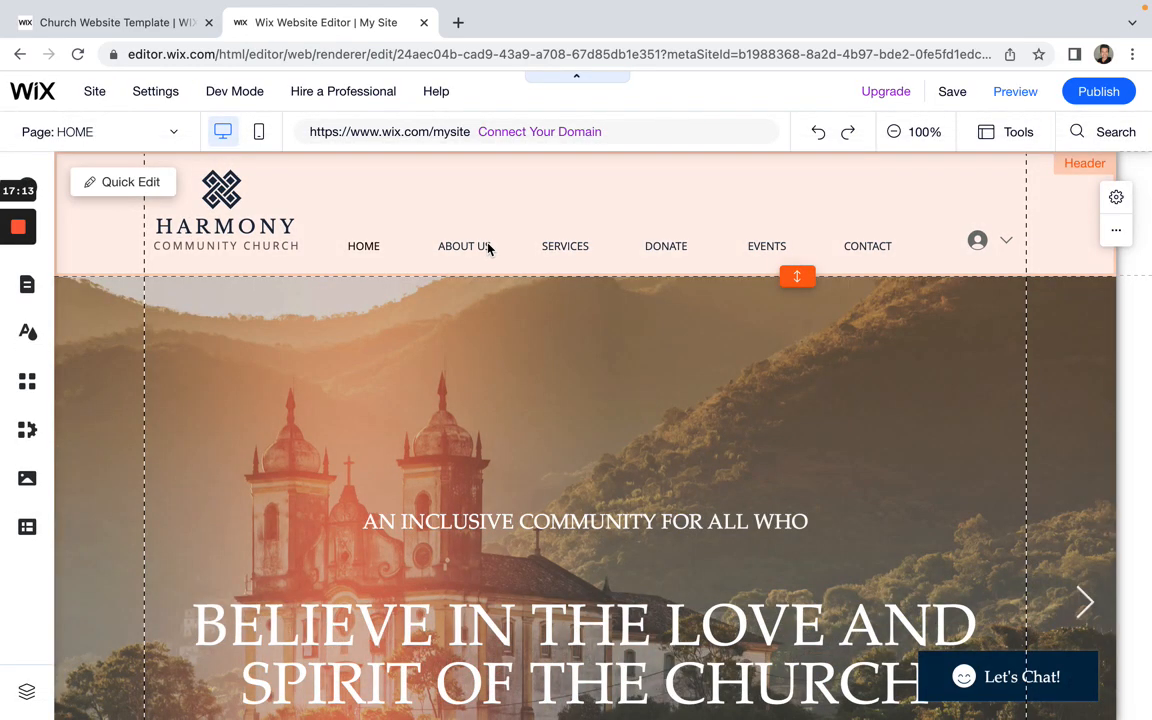
left_click(489, 247)
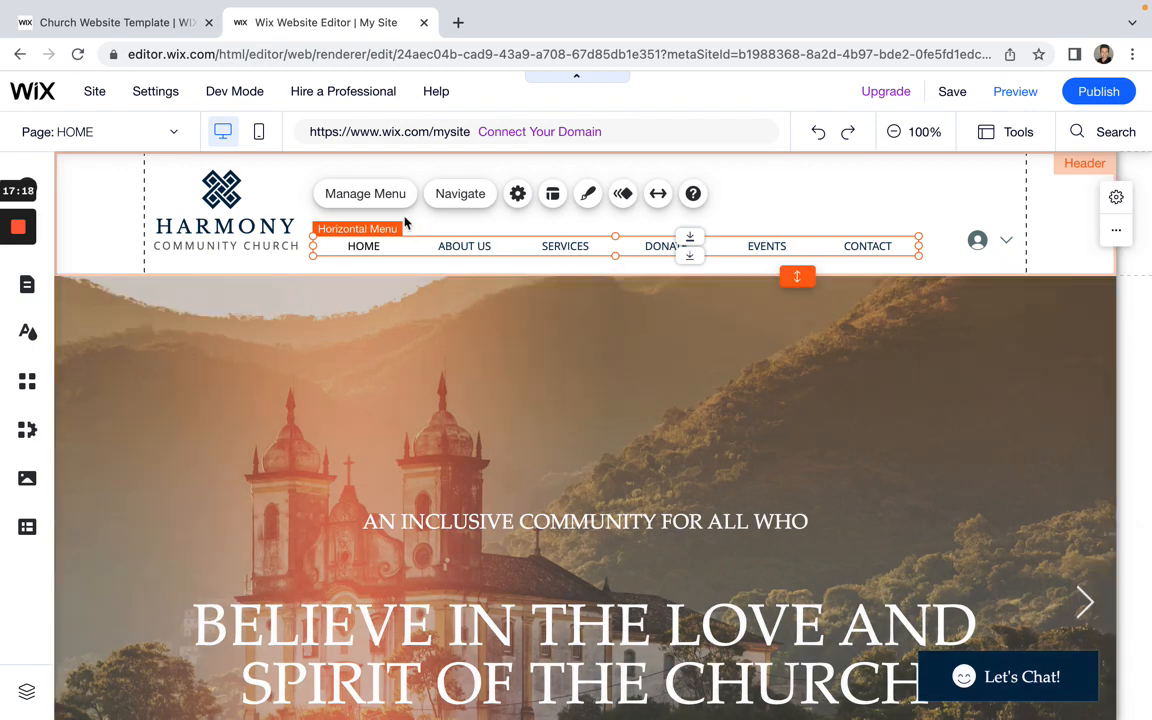
Step: Add a submenu title named MY SERVICES below CONTACT in the site menu
left_click(380, 195)
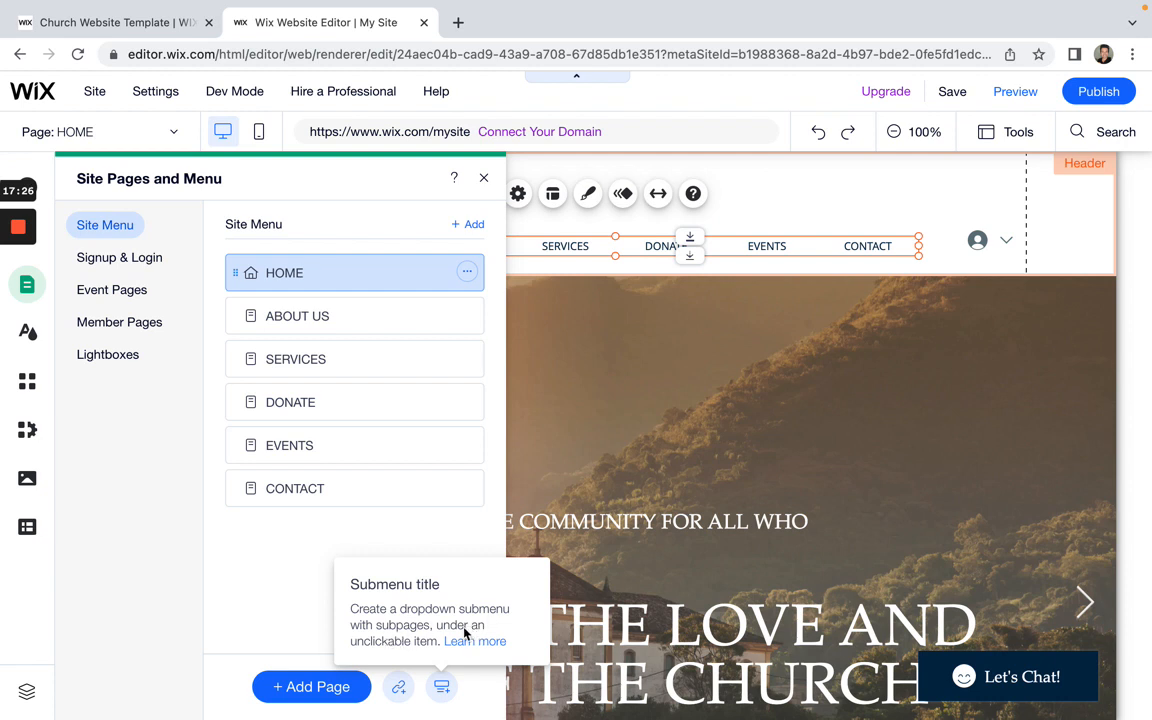
left_click(442, 690)
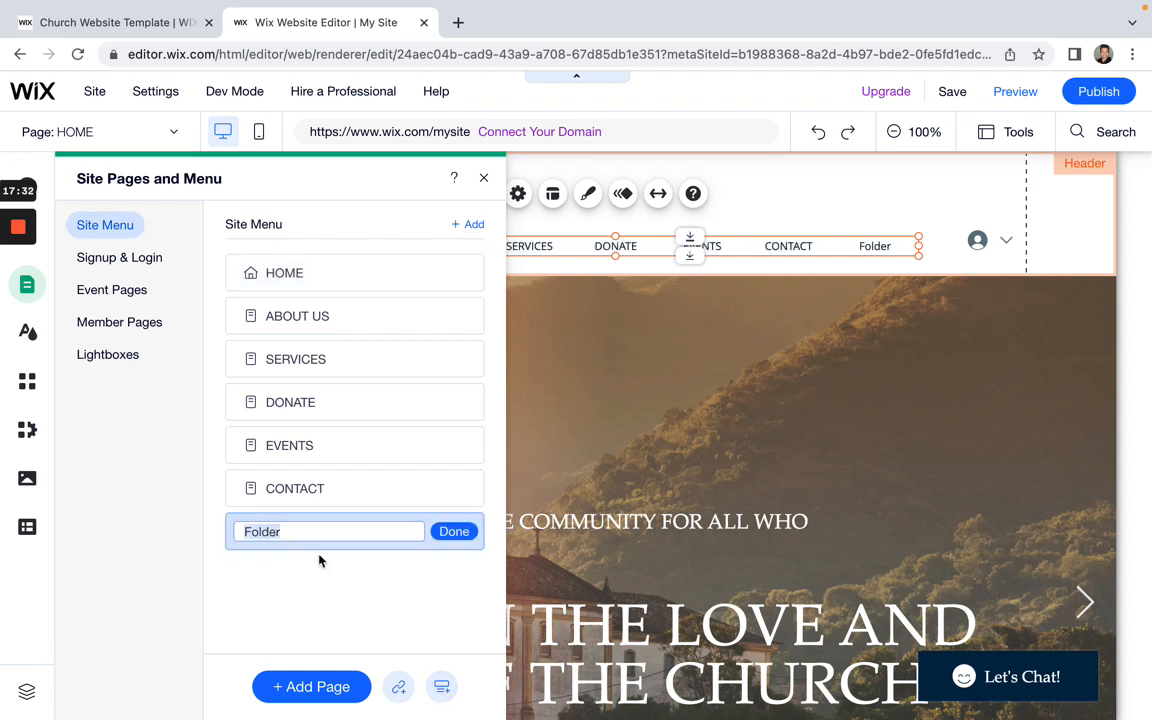
type("servi")
key("BackSpace")
key("BackSpace")
type("M")
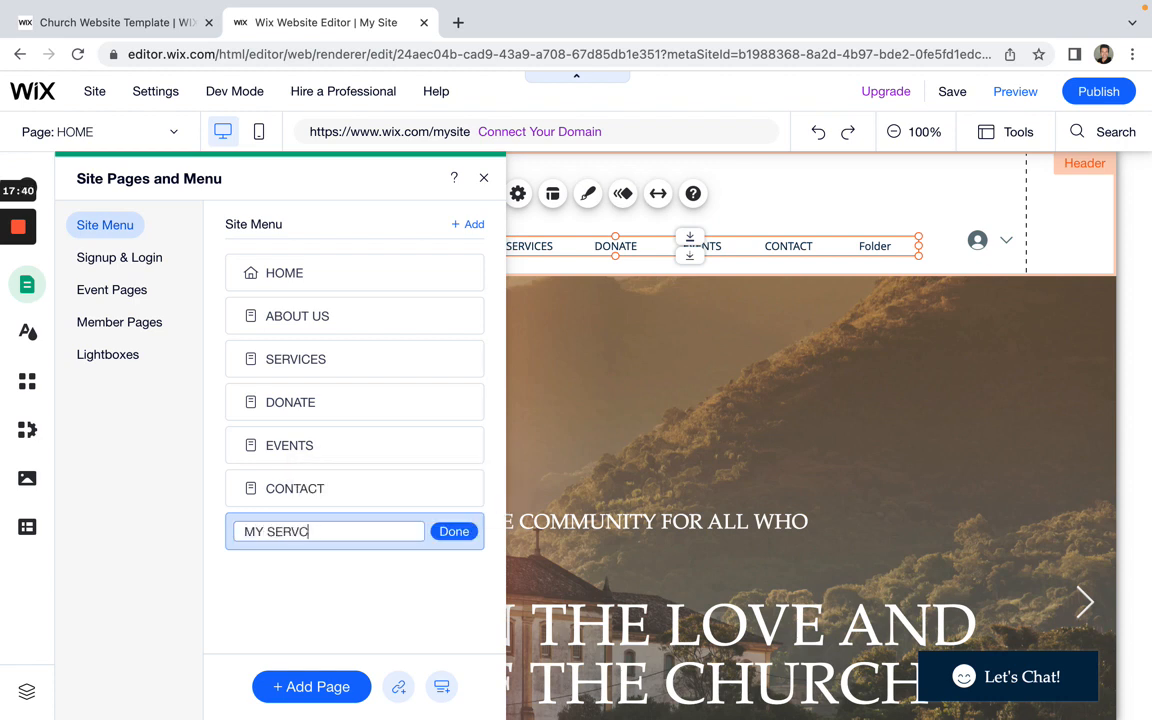
type("Y SERVICES")
left_click(451, 531)
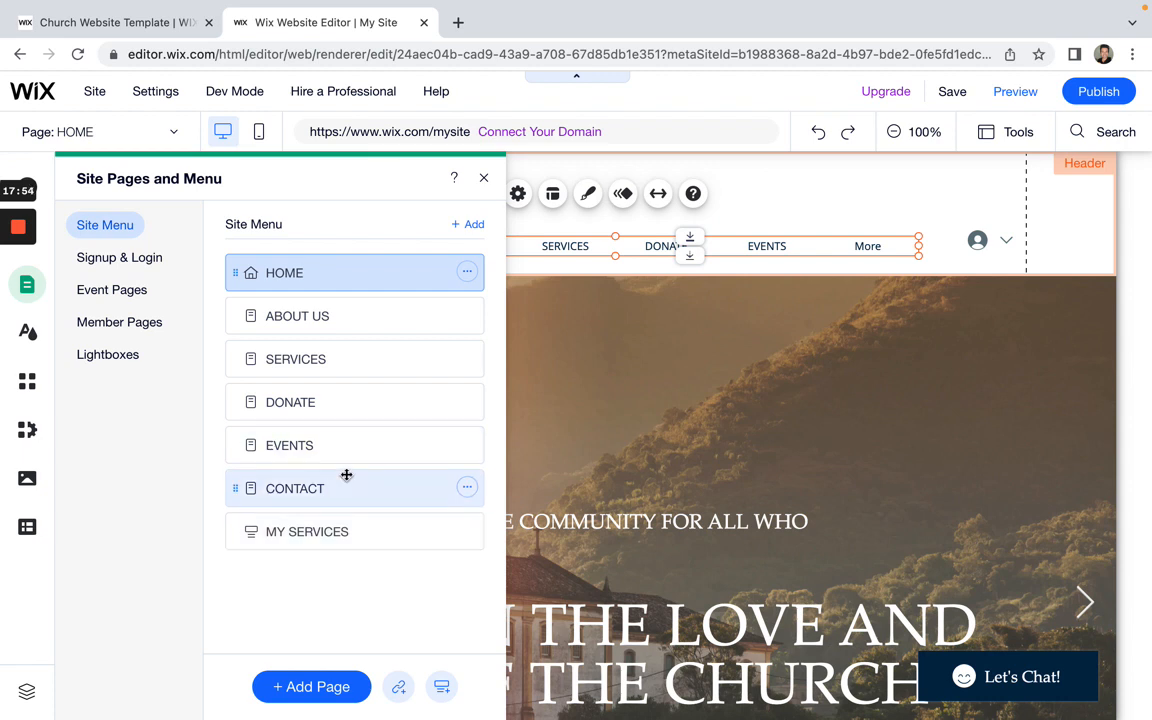
left_click(466, 531)
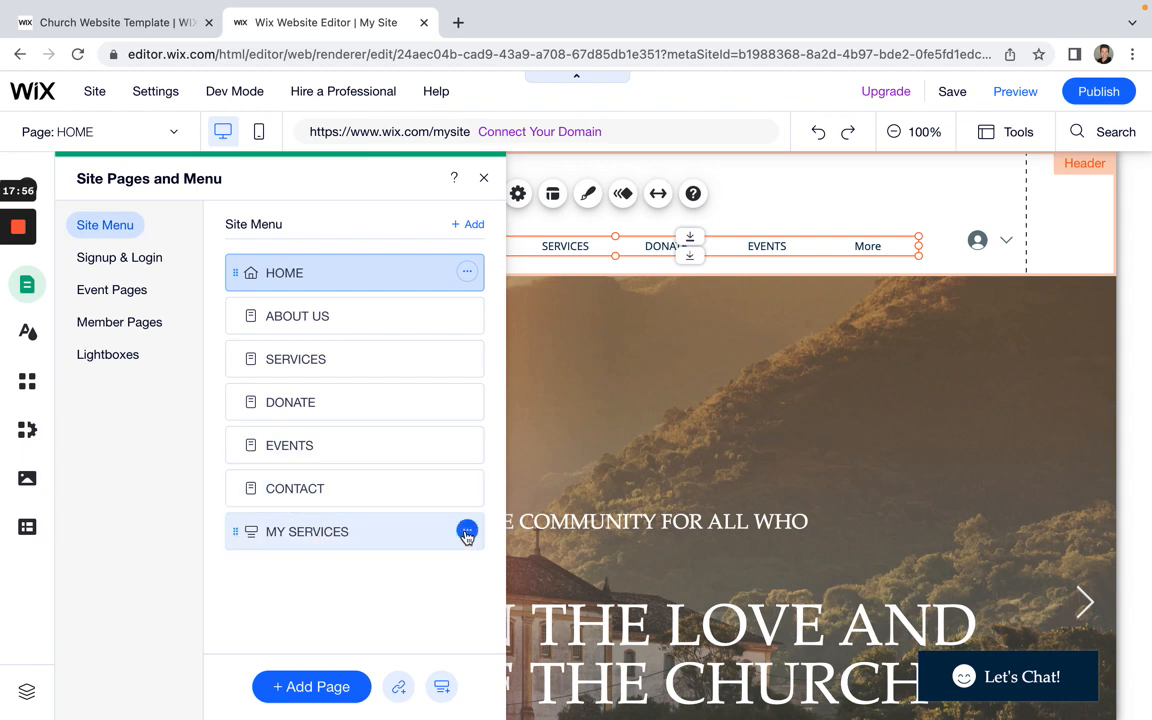
left_click(405, 578)
Step: Close the pages panel and preview the header's More dropdown showing CONTACT and MY SERVICES
left_click(483, 180)
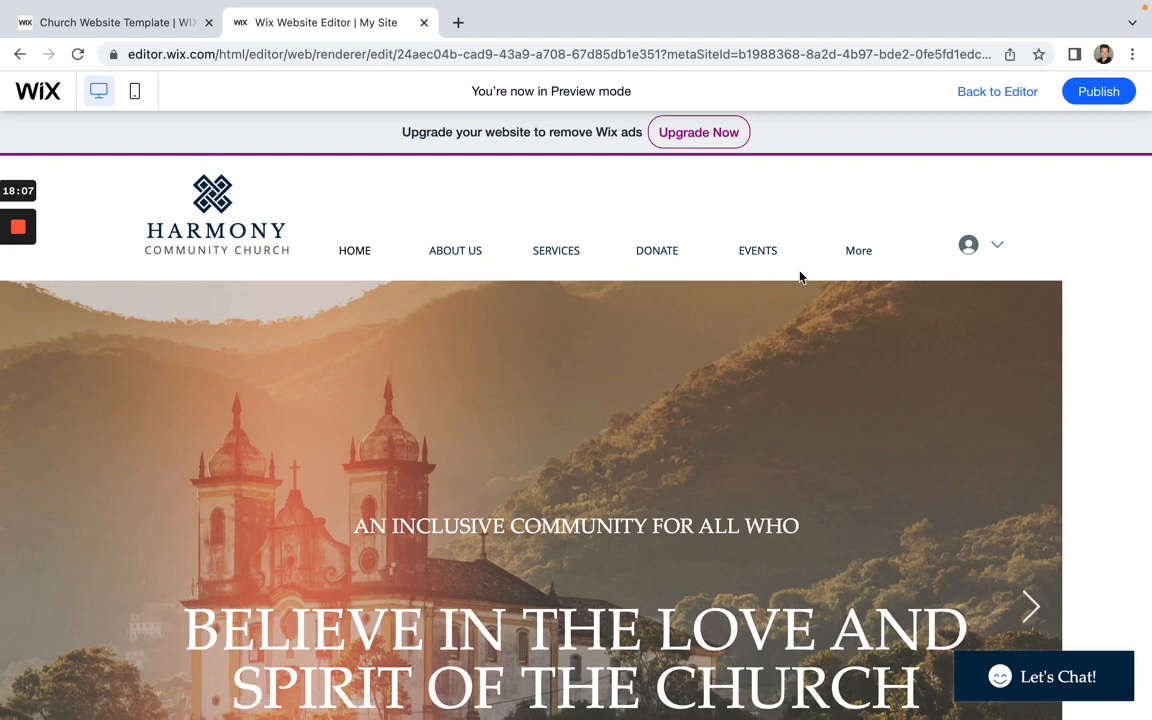
mouse_move(855, 258)
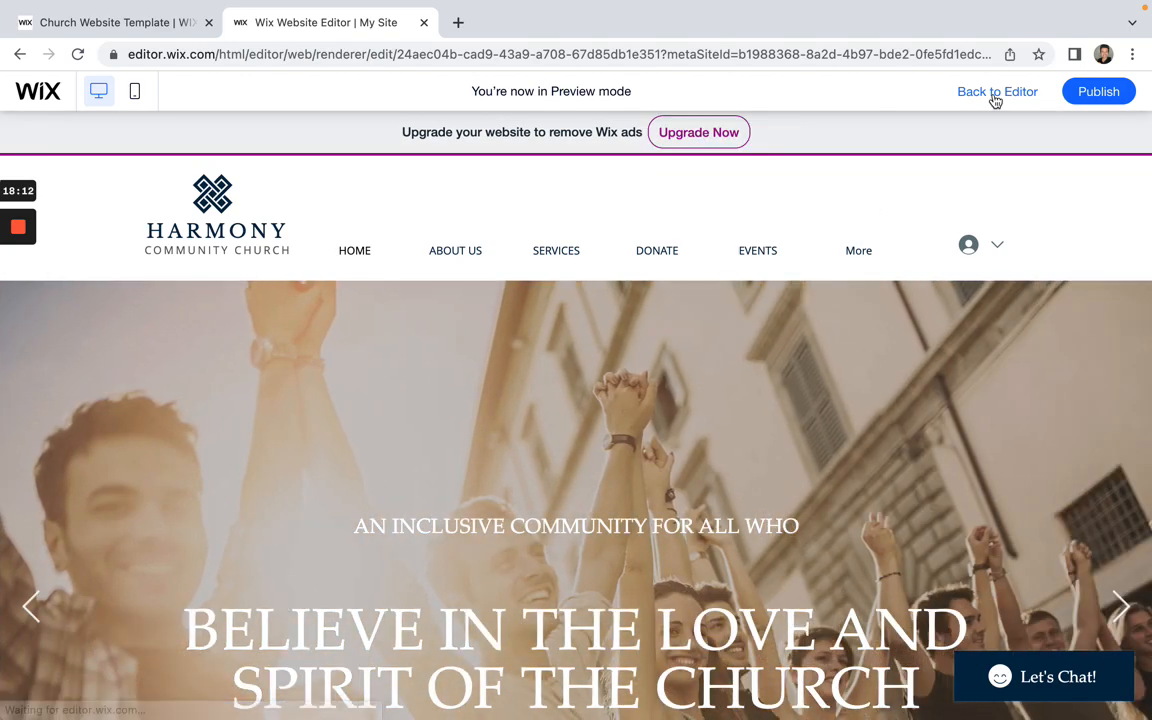
left_click(995, 92)
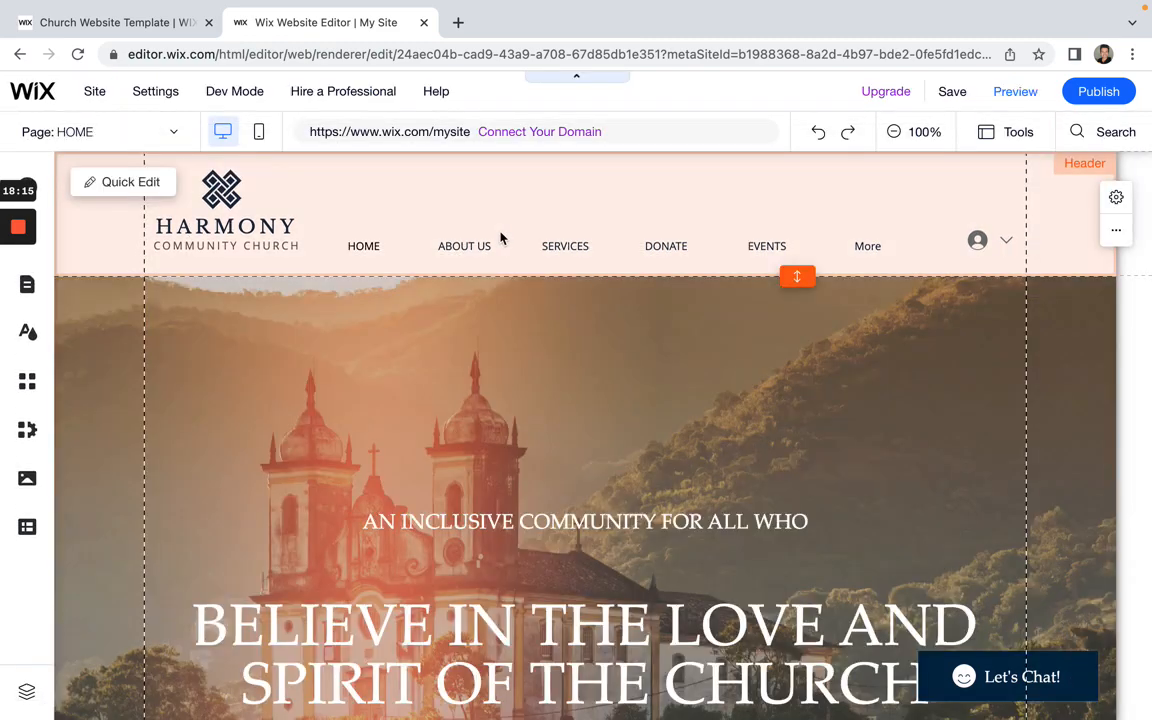
Step: Hide the SERVICES page from the site menu
left_click(484, 253)
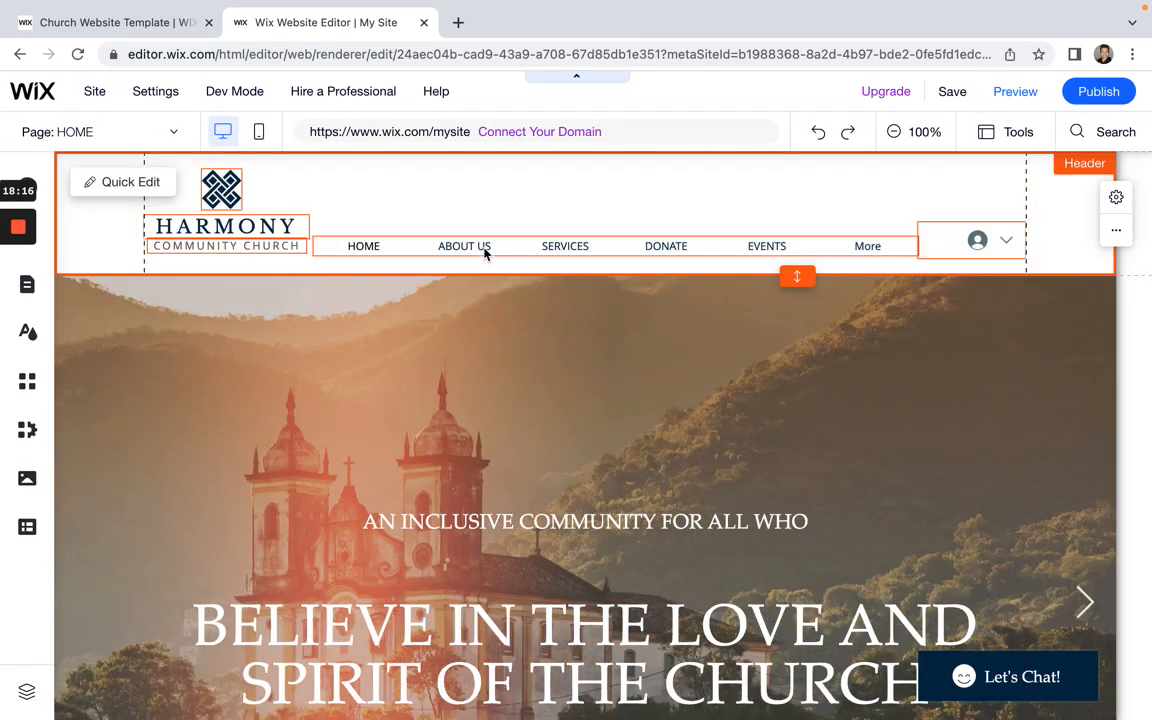
double_click(484, 253)
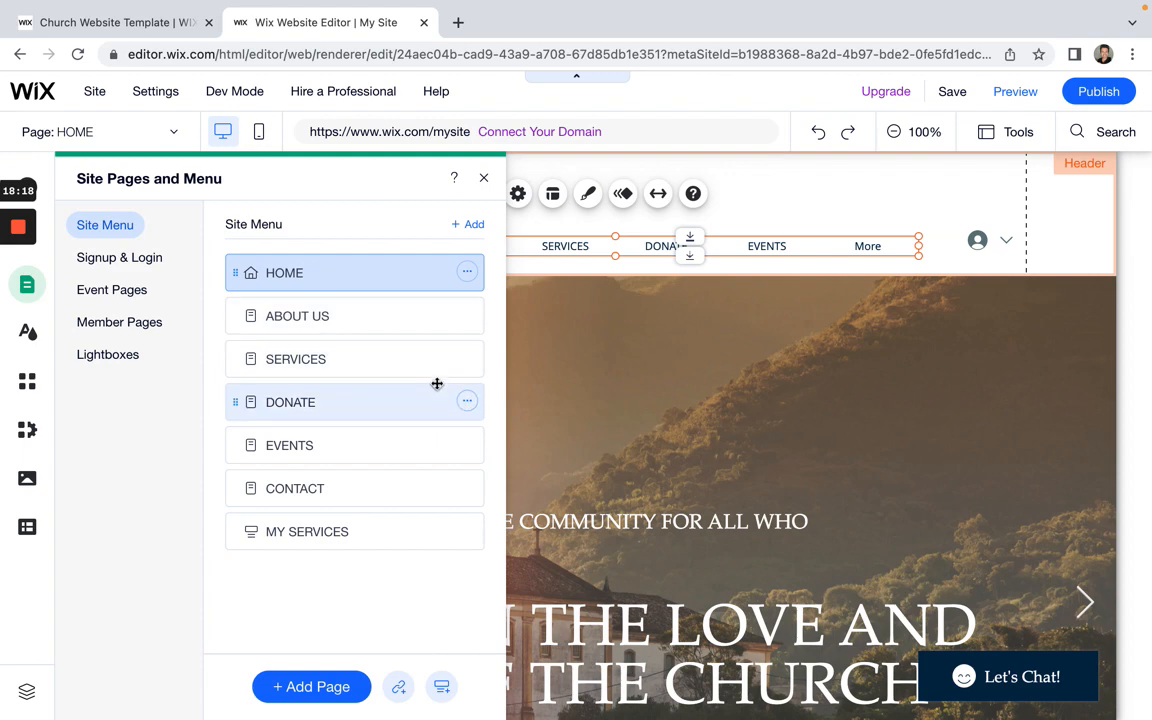
left_click(467, 359)
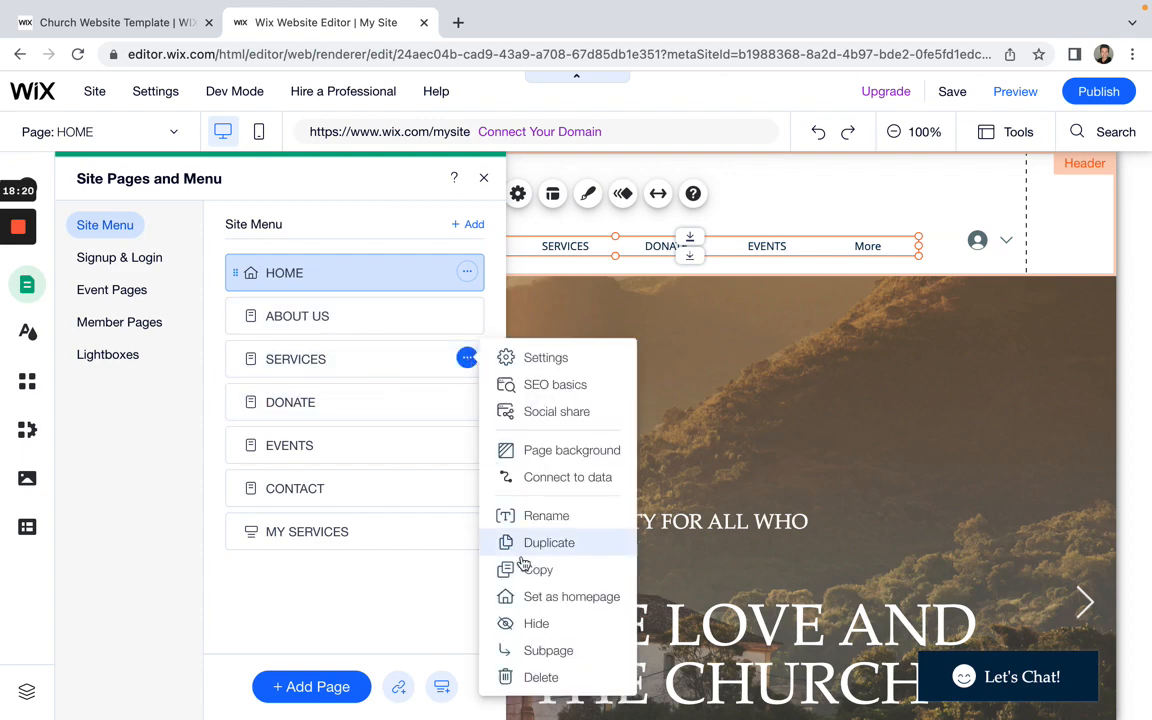
left_click(527, 623)
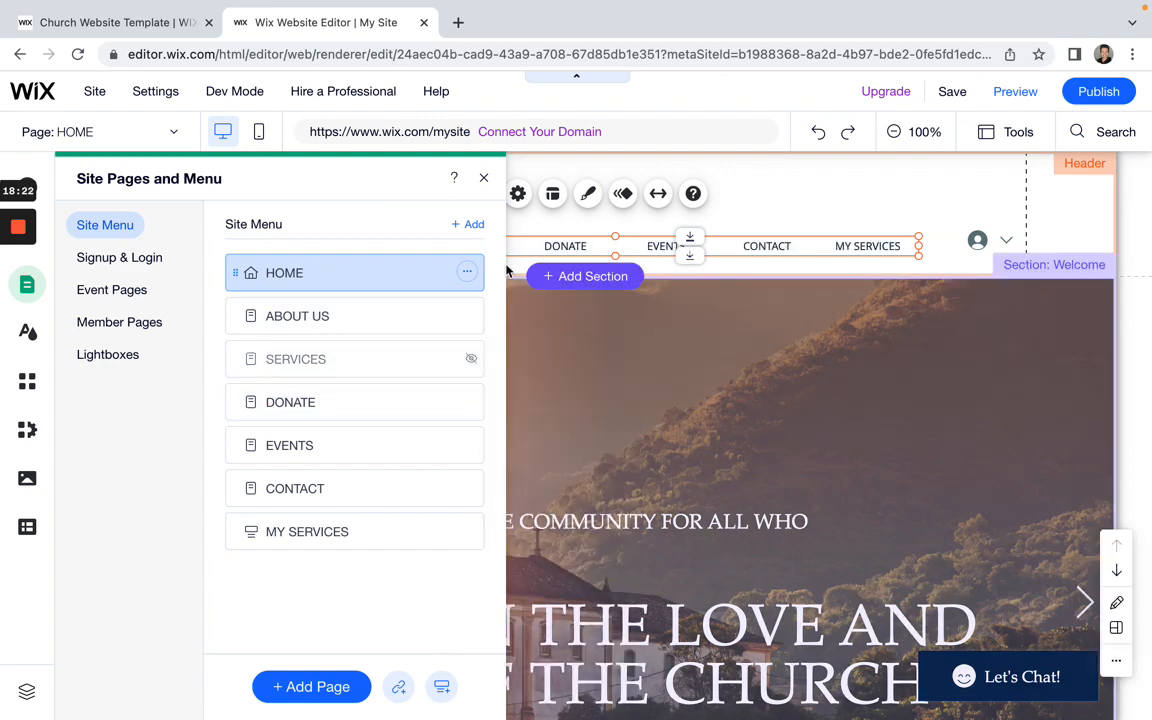
left_click(484, 179)
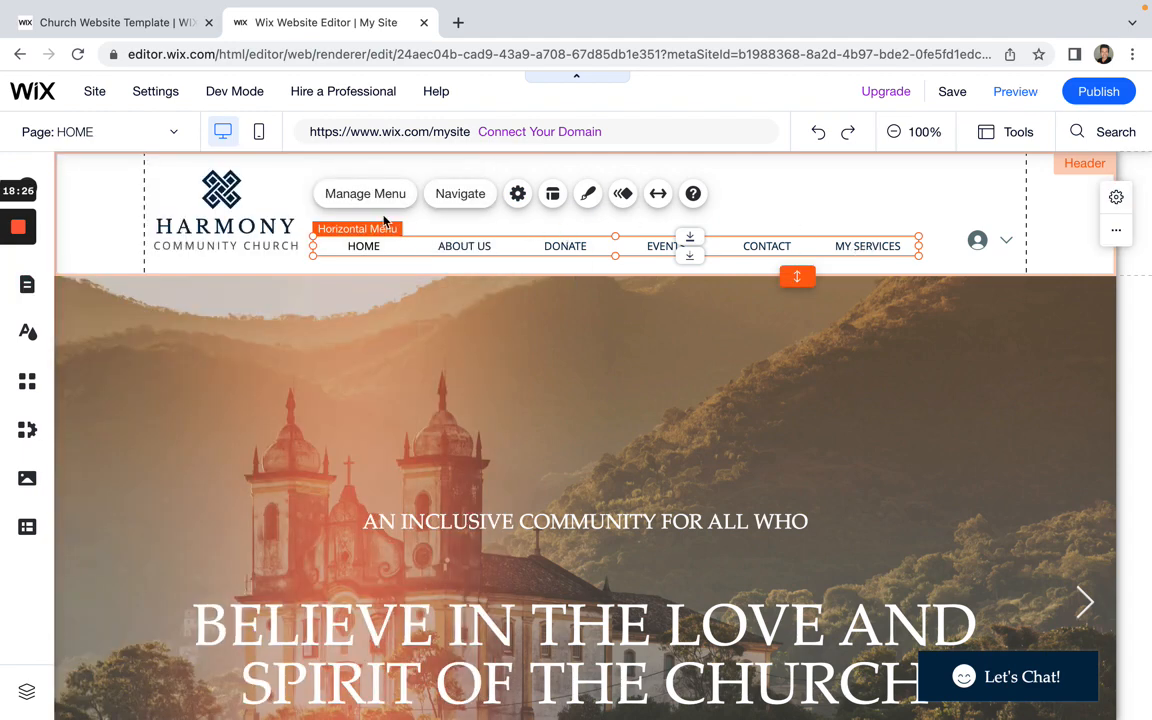
Step: Reorder the menu to HOME, MY SERVICES, ABOUT US, CONTACT, DONATE, EVENTS
left_click(365, 194)
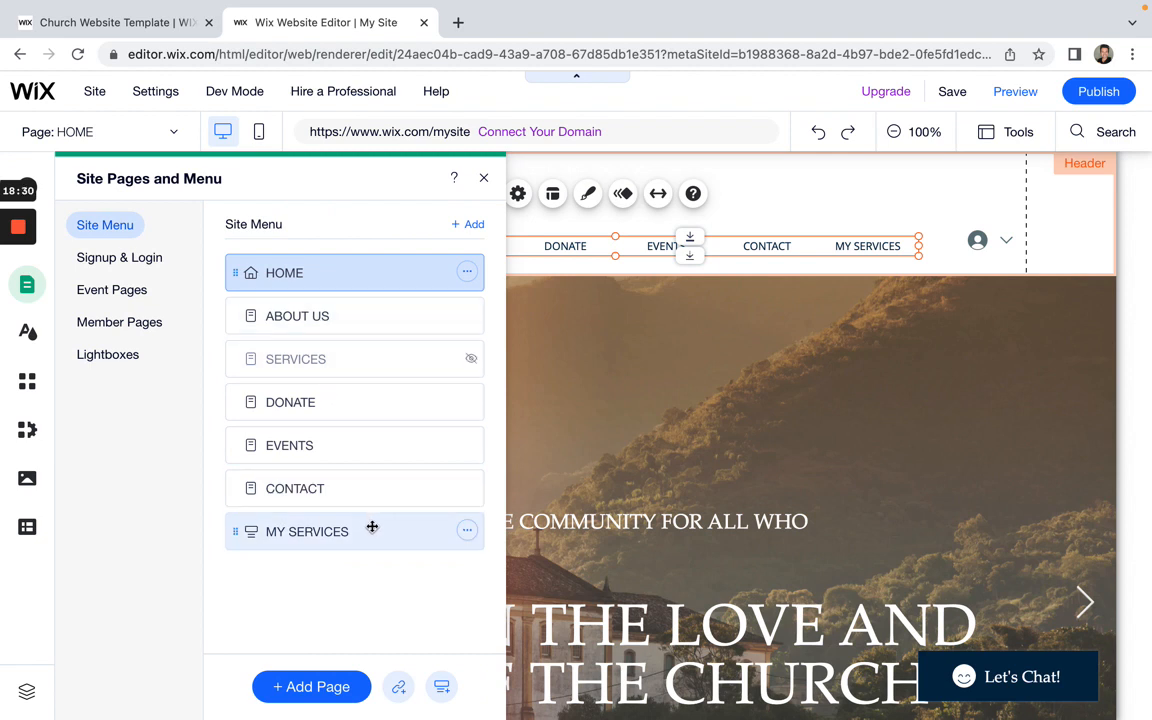
left_click_drag(368, 532, 372, 309)
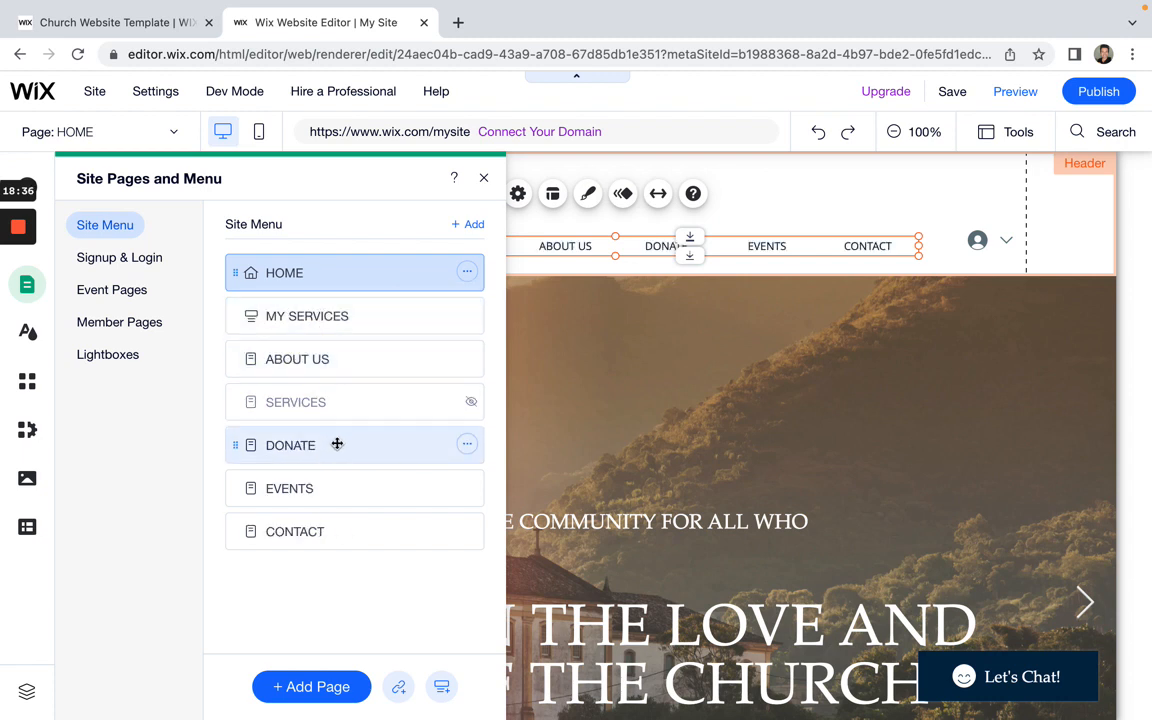
left_click_drag(303, 442, 337, 490)
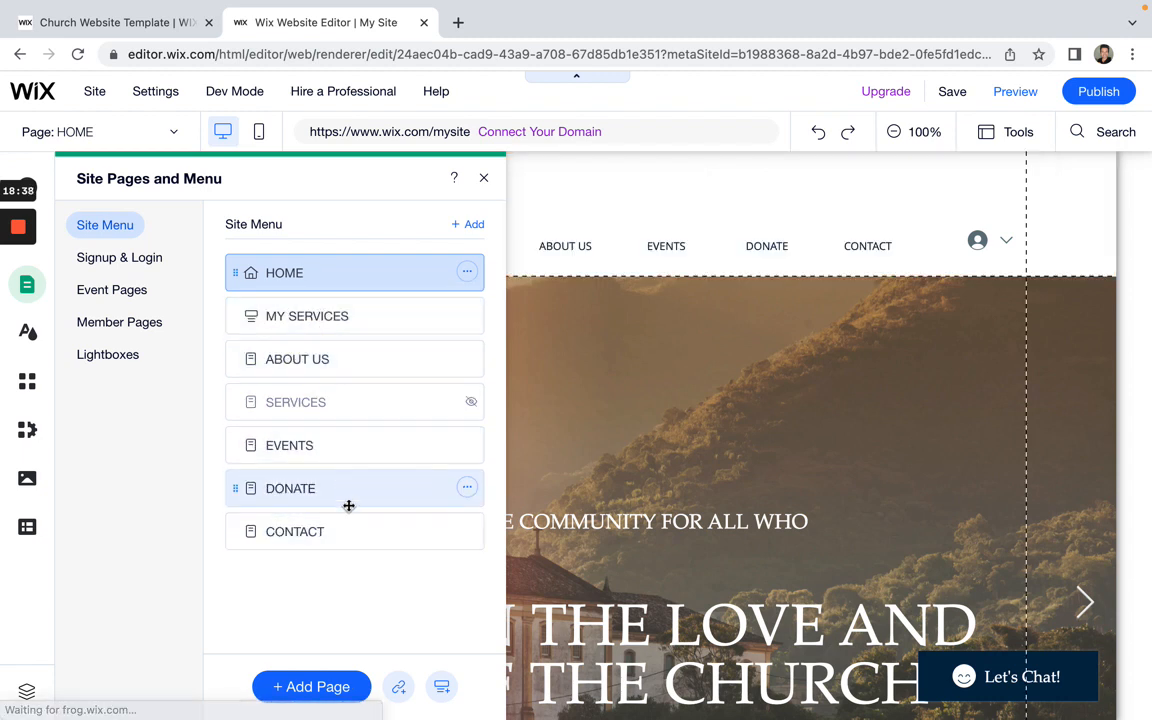
left_click_drag(351, 533, 350, 485)
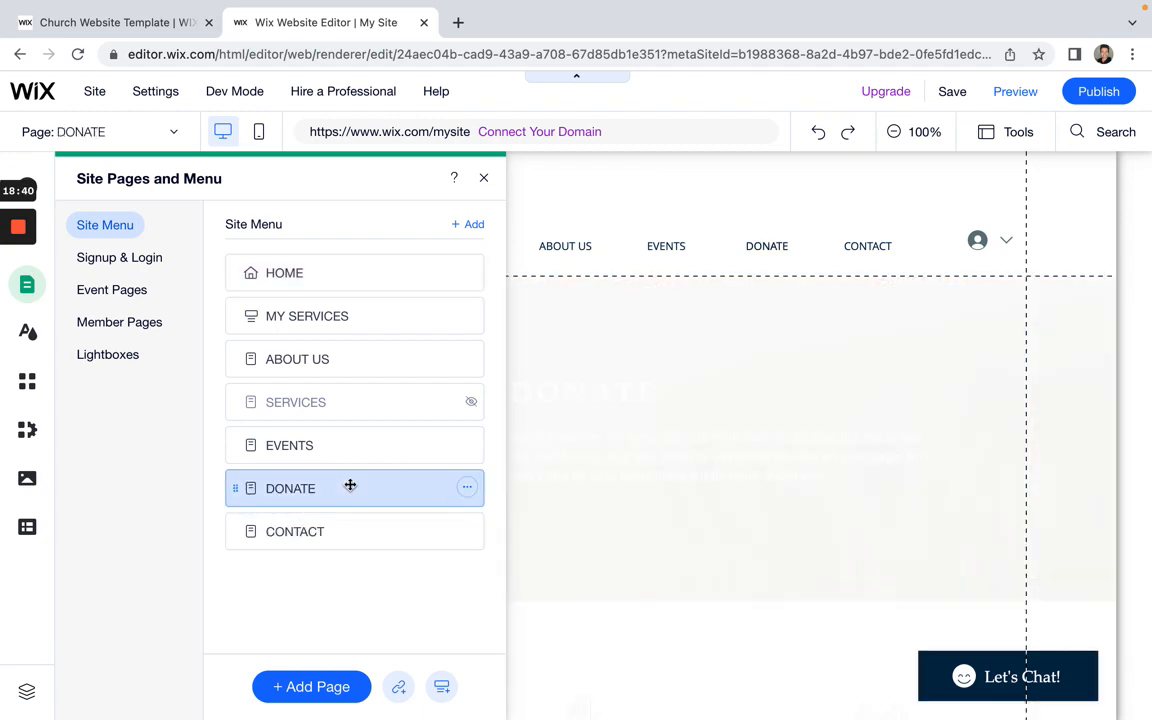
left_click(350, 487)
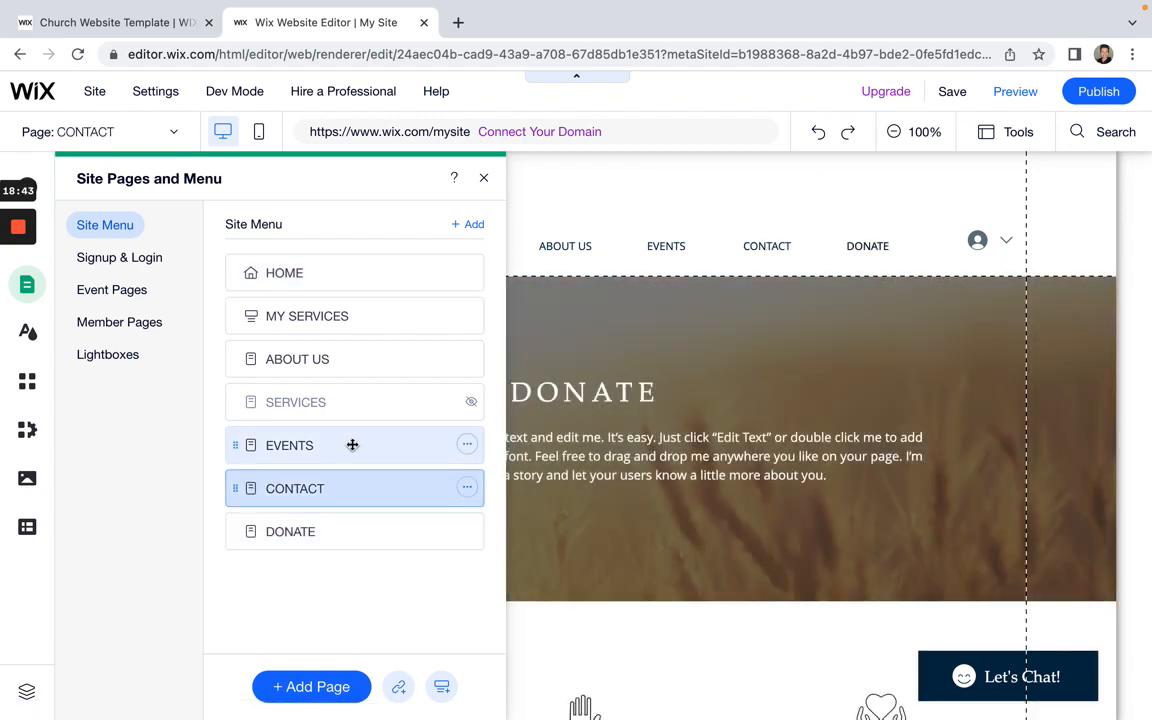
left_click_drag(352, 445, 344, 557)
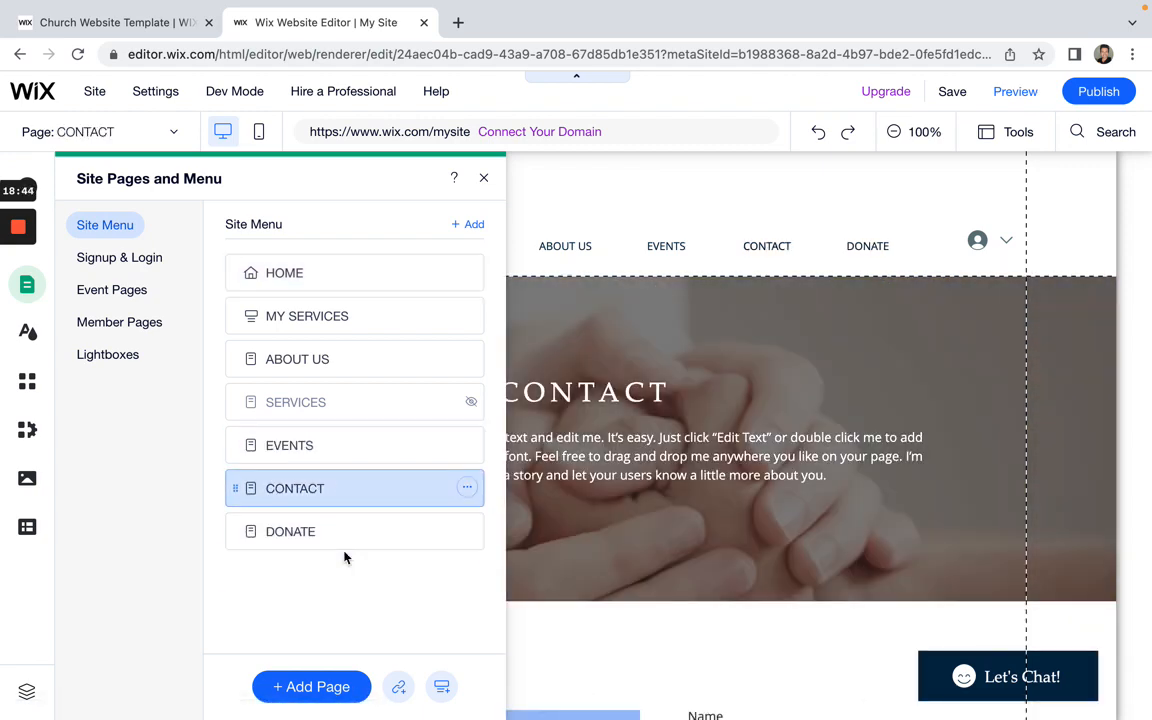
left_click(484, 180)
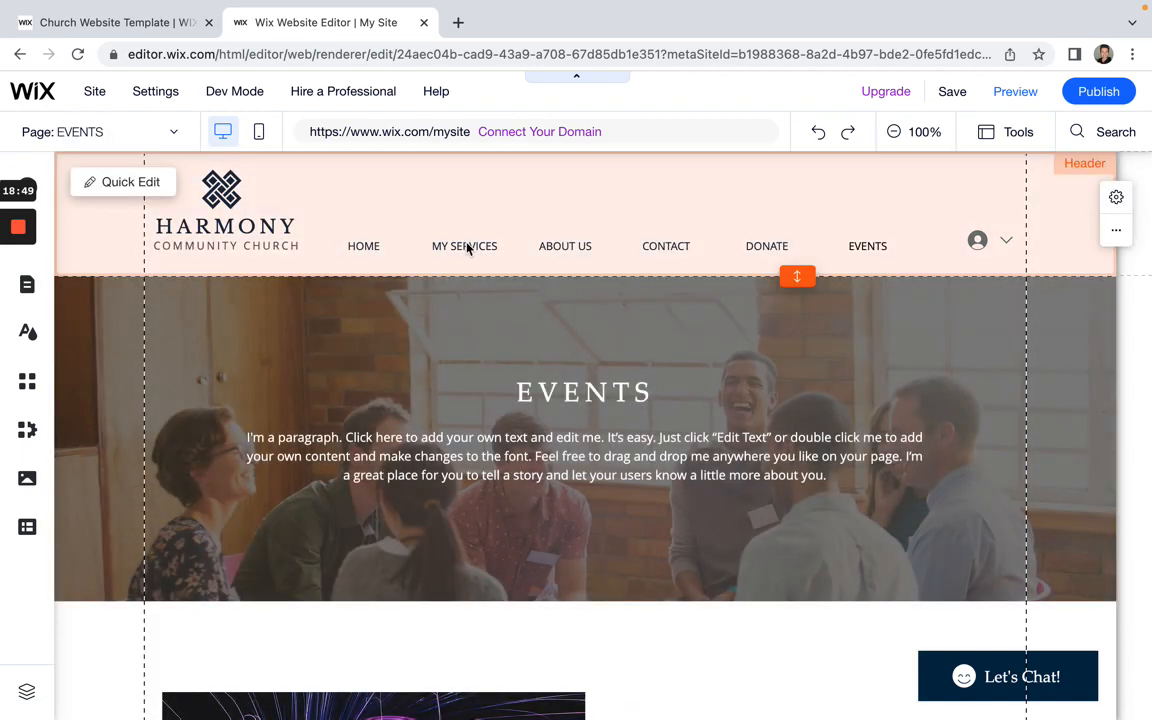
Step: Add a new page using the Basic template from the Services category
left_click(467, 247)
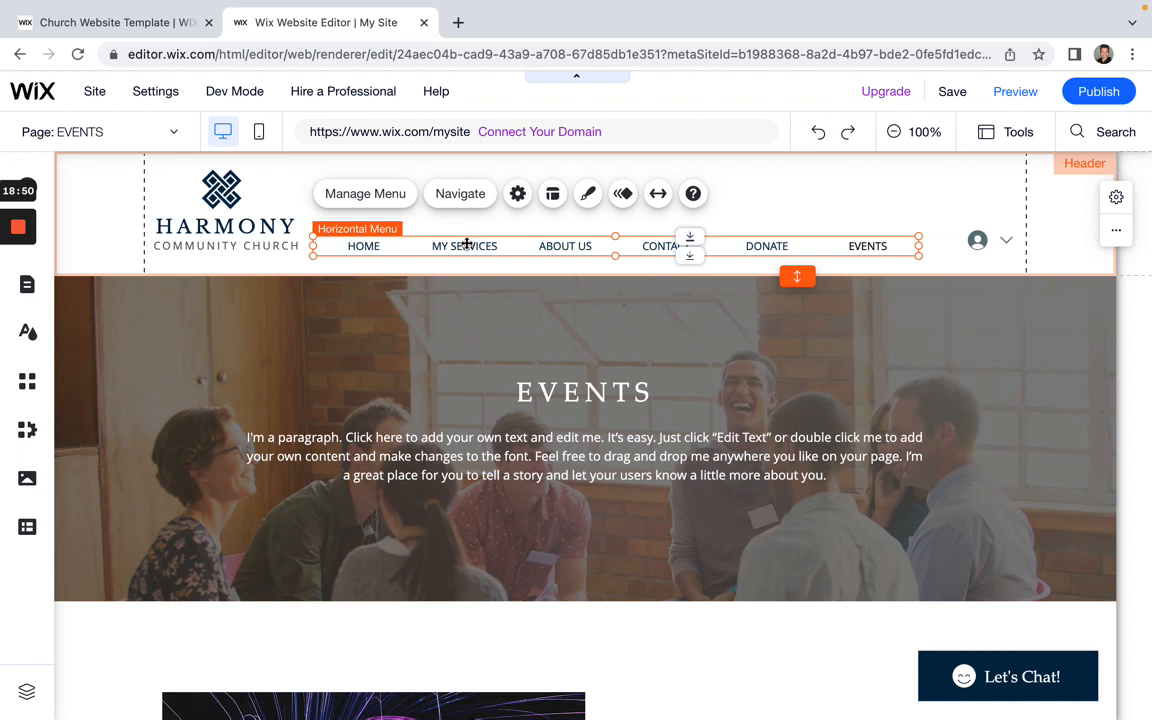
left_click(366, 194)
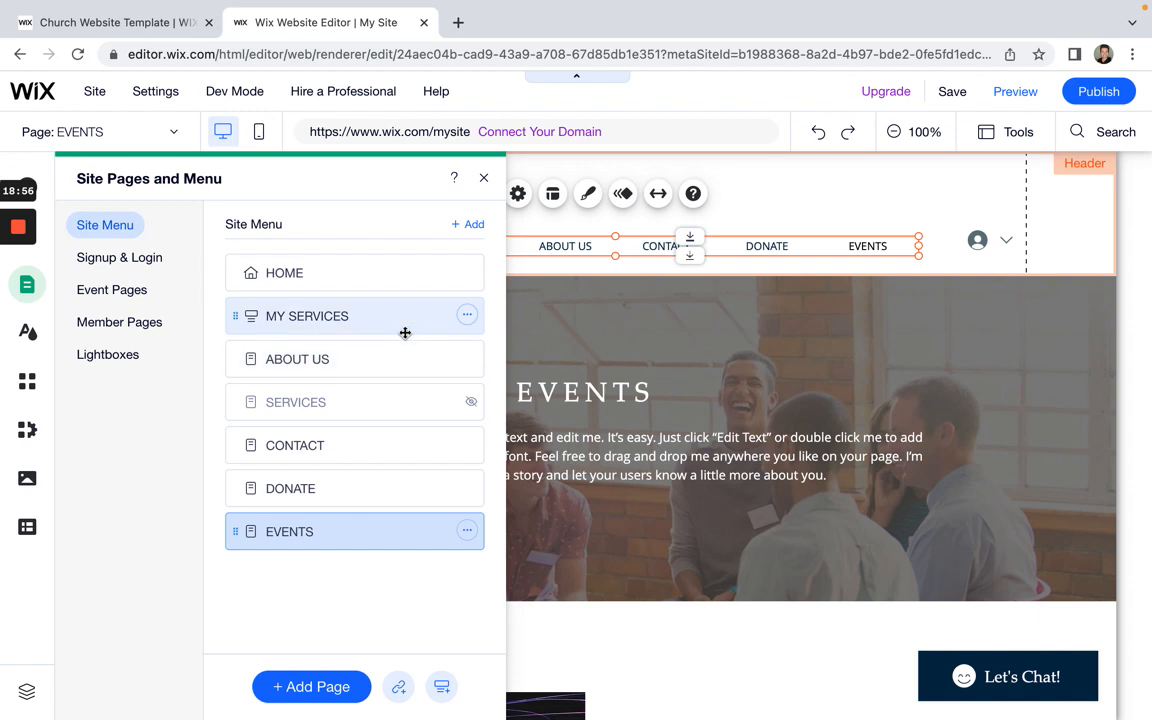
left_click(309, 697)
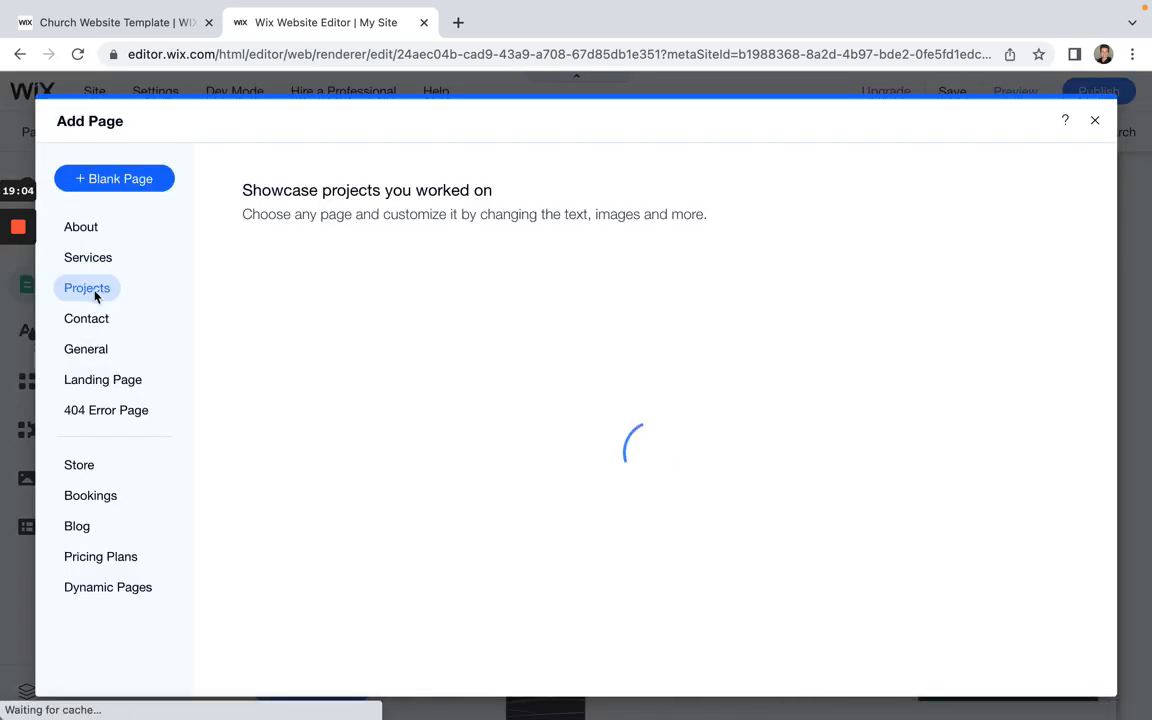
left_click(98, 262)
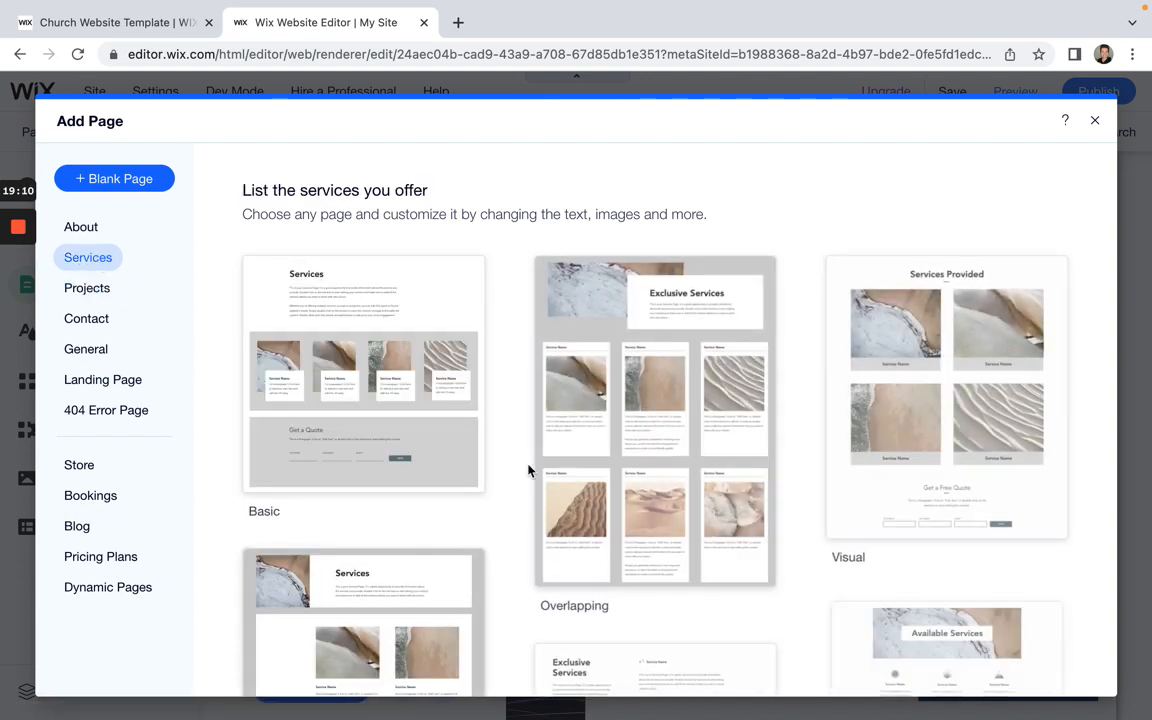
mouse_move(371, 364)
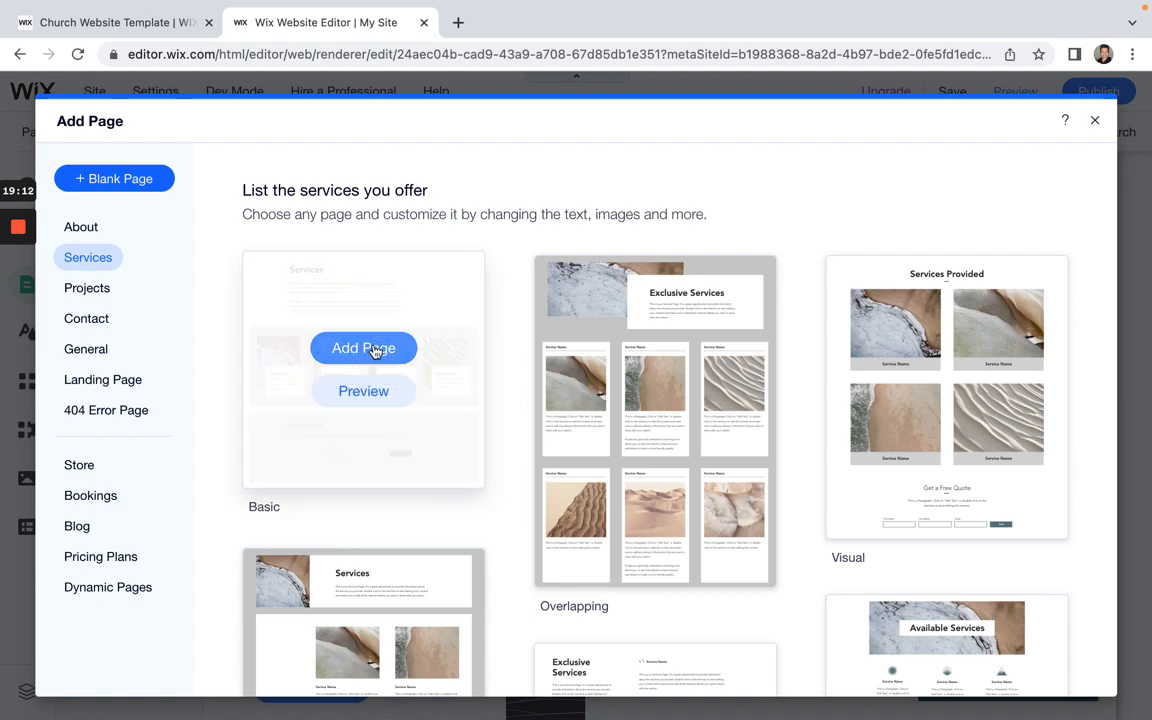
left_click(364, 348)
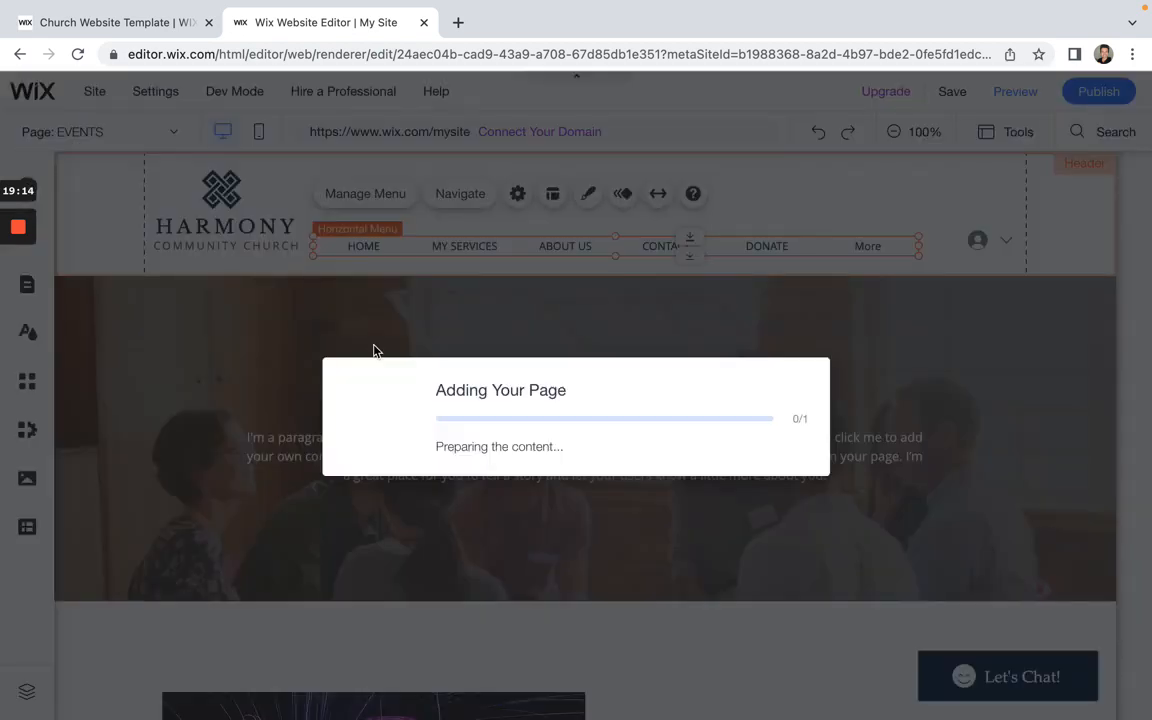
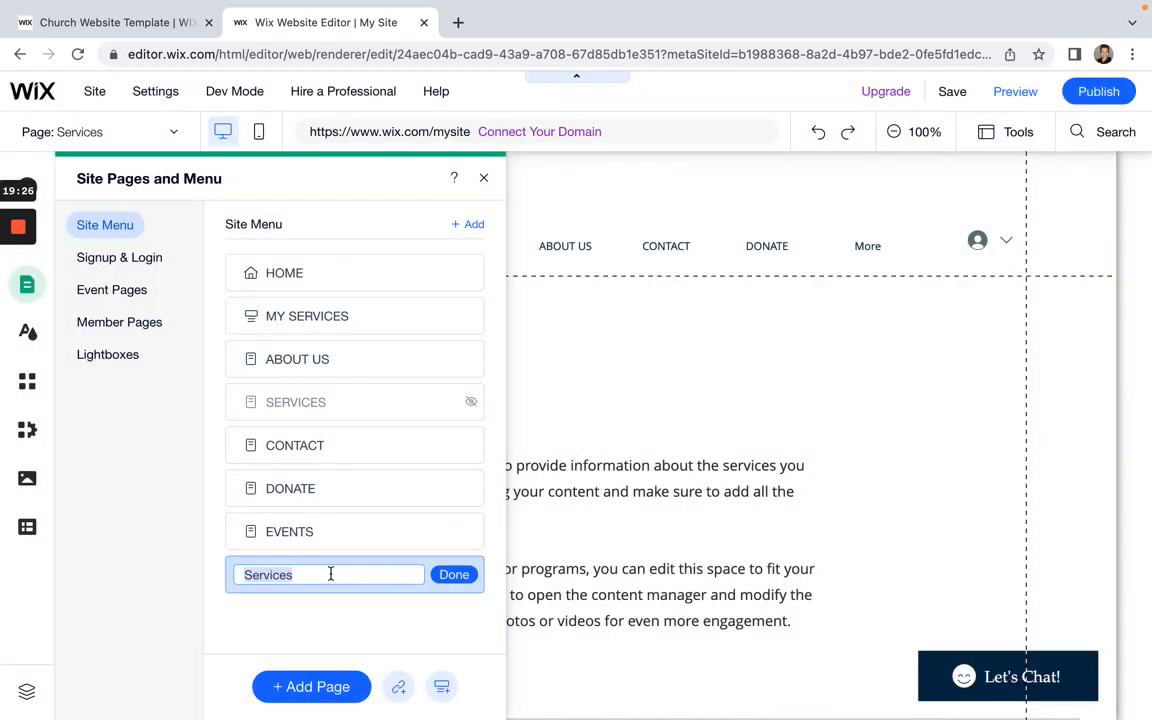
Step: Rename the new page to PERSONAL TRAINING and move it directly below MY SERVICES
type("PERO")
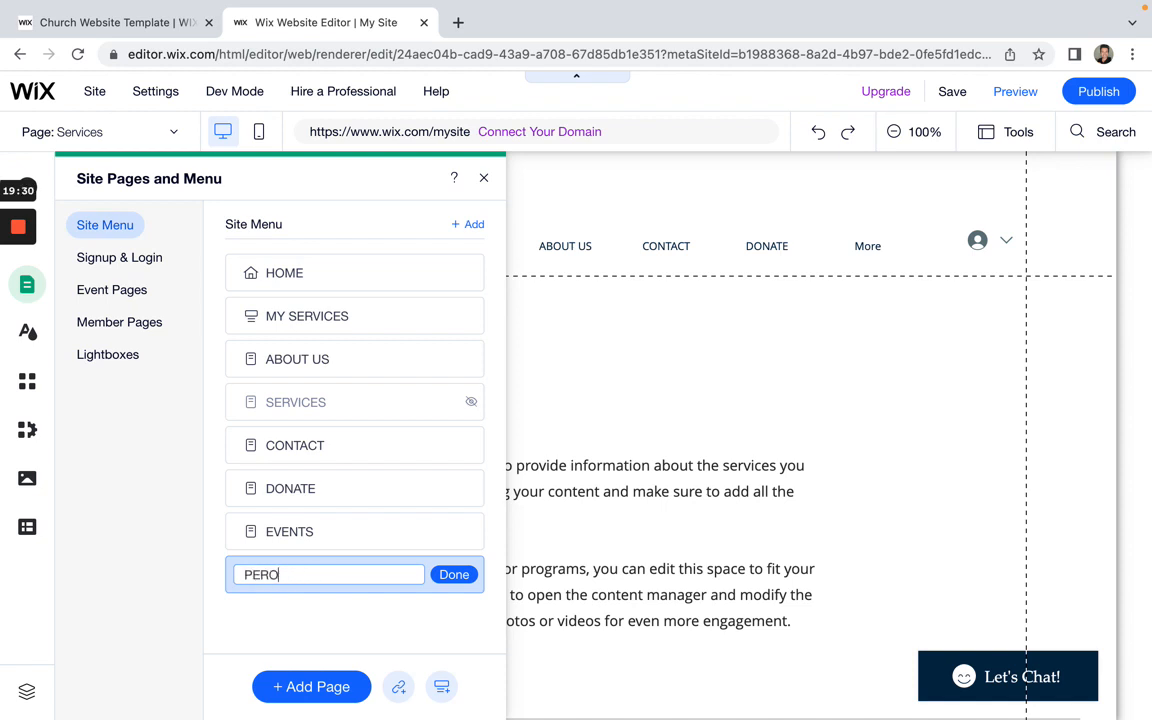
type("SNAL TRAINI")
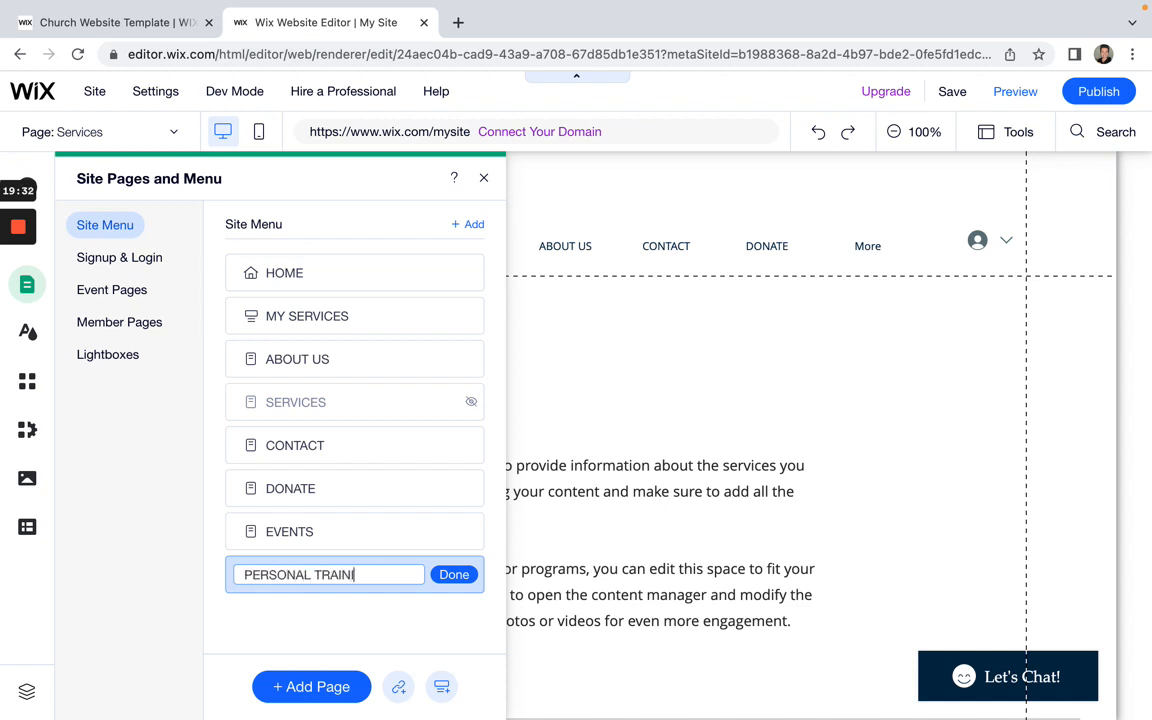
type("NG")
left_click(463, 580)
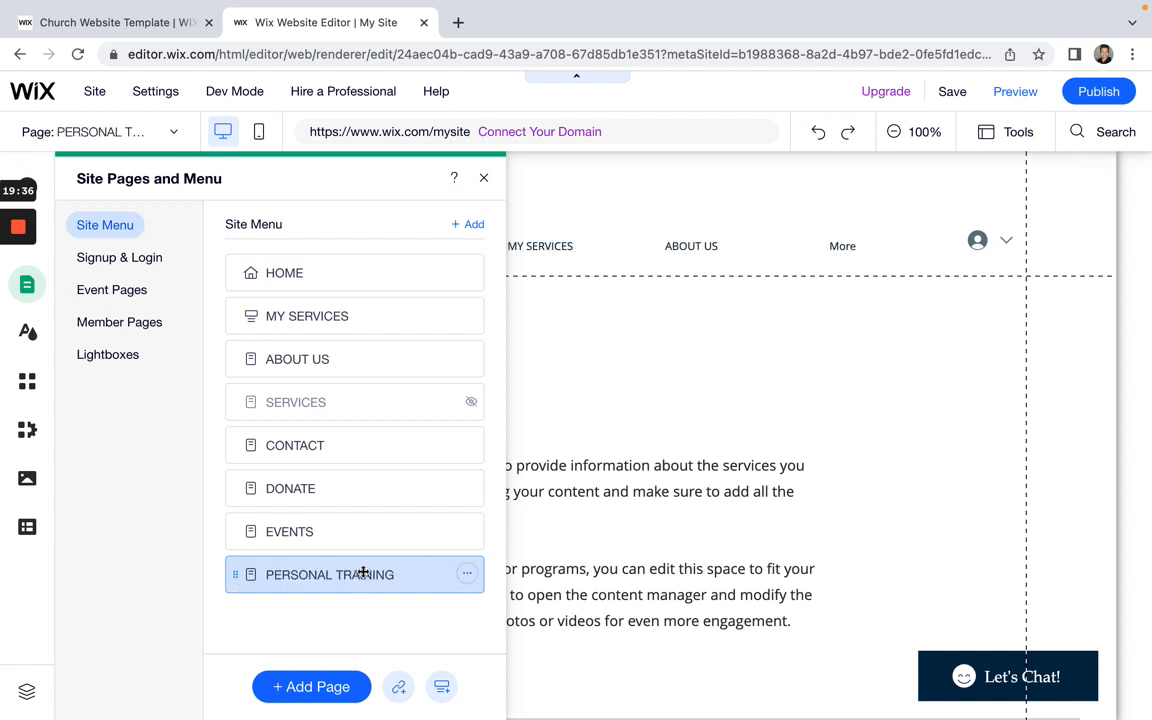
left_click_drag(356, 577, 355, 352)
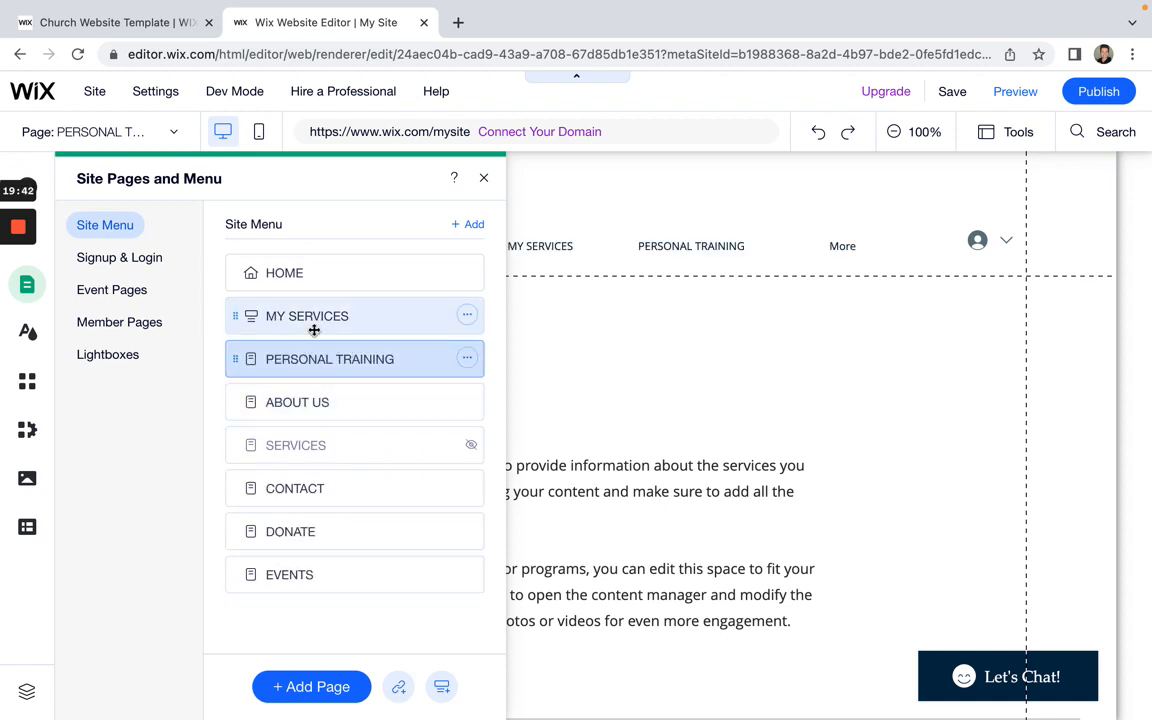
left_click(484, 179)
left_click(396, 247)
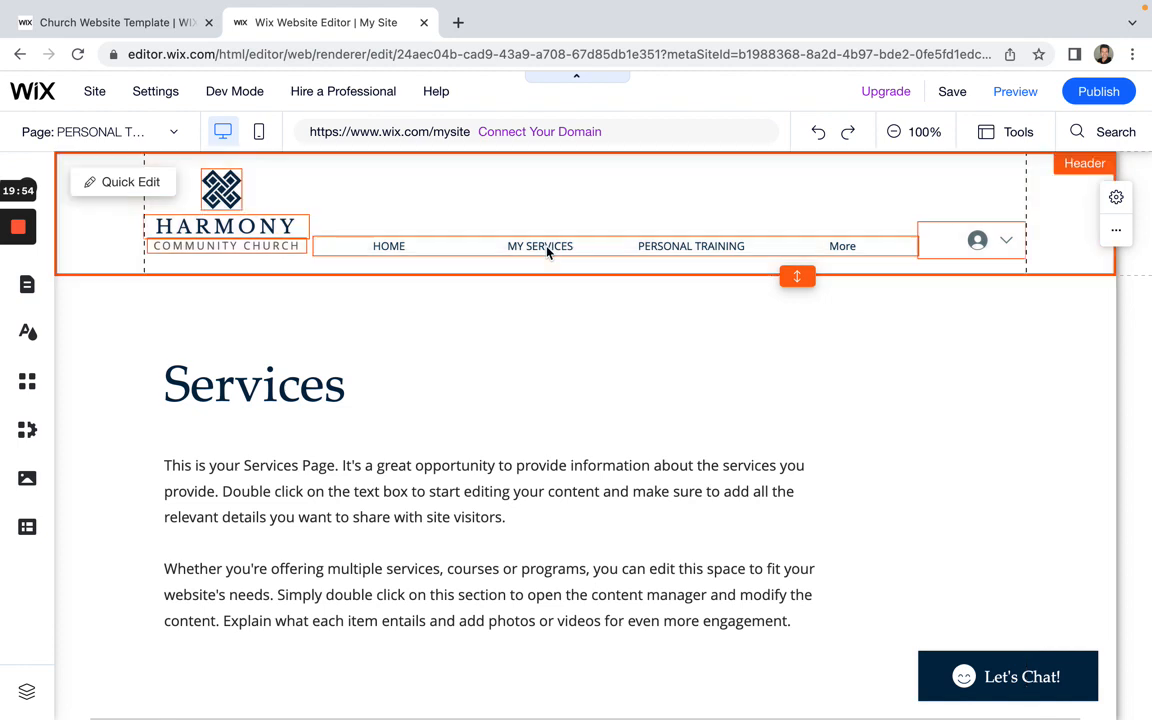
left_click(546, 247)
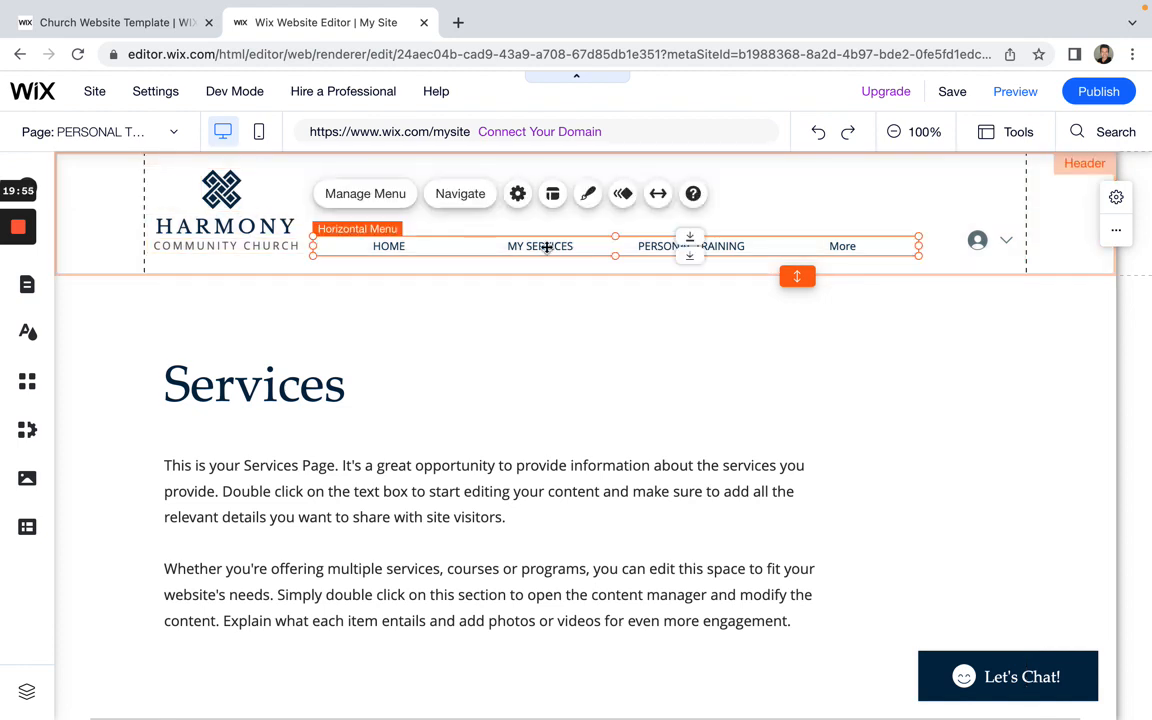
Step: Turn PERSONAL TRAINING into a subpage of MY SERVICES, then launch Preview
left_click(387, 194)
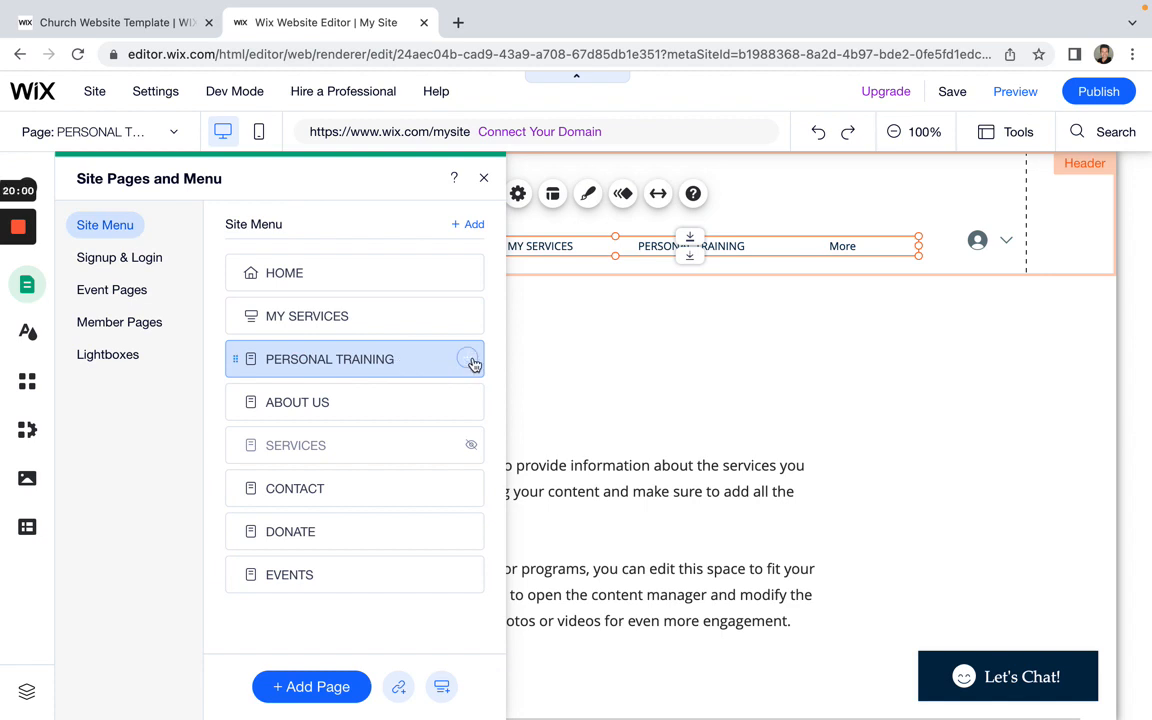
left_click(469, 362)
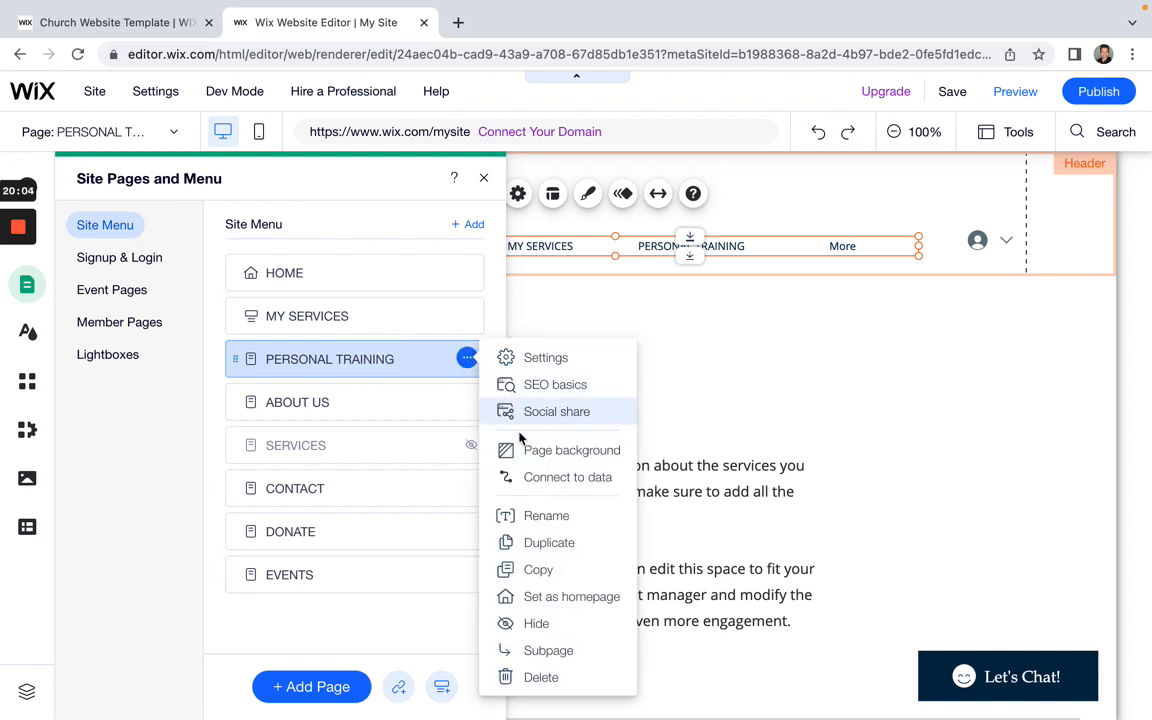
left_click(556, 653)
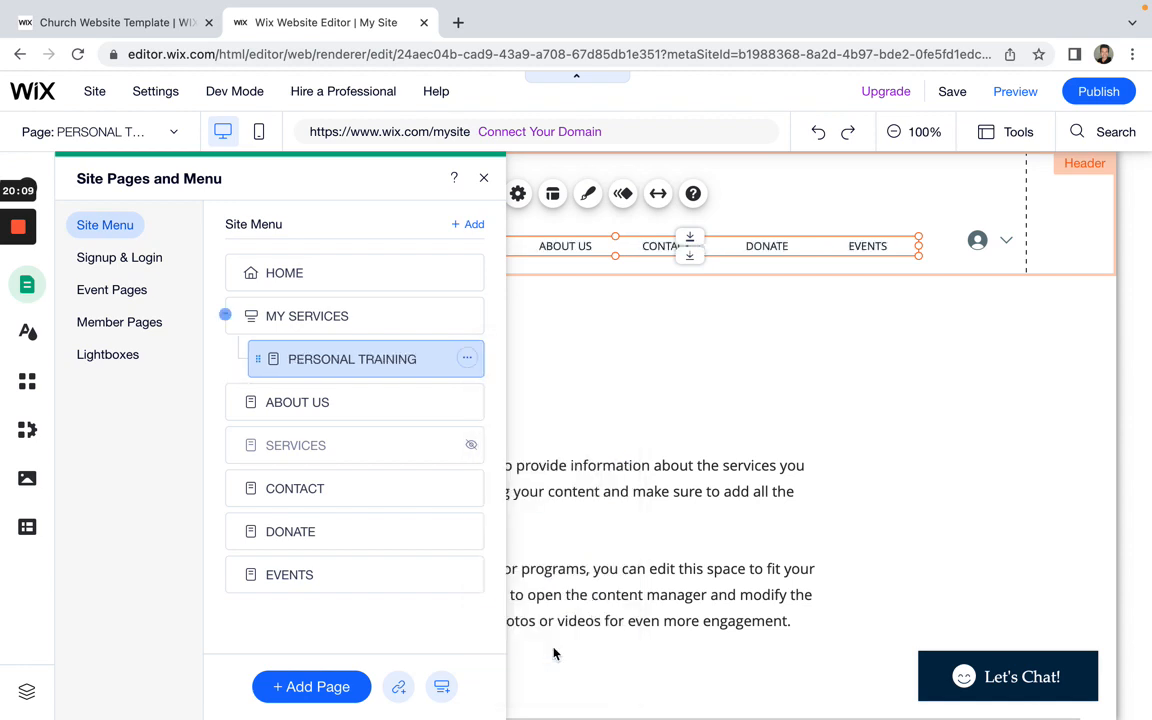
left_click(460, 178)
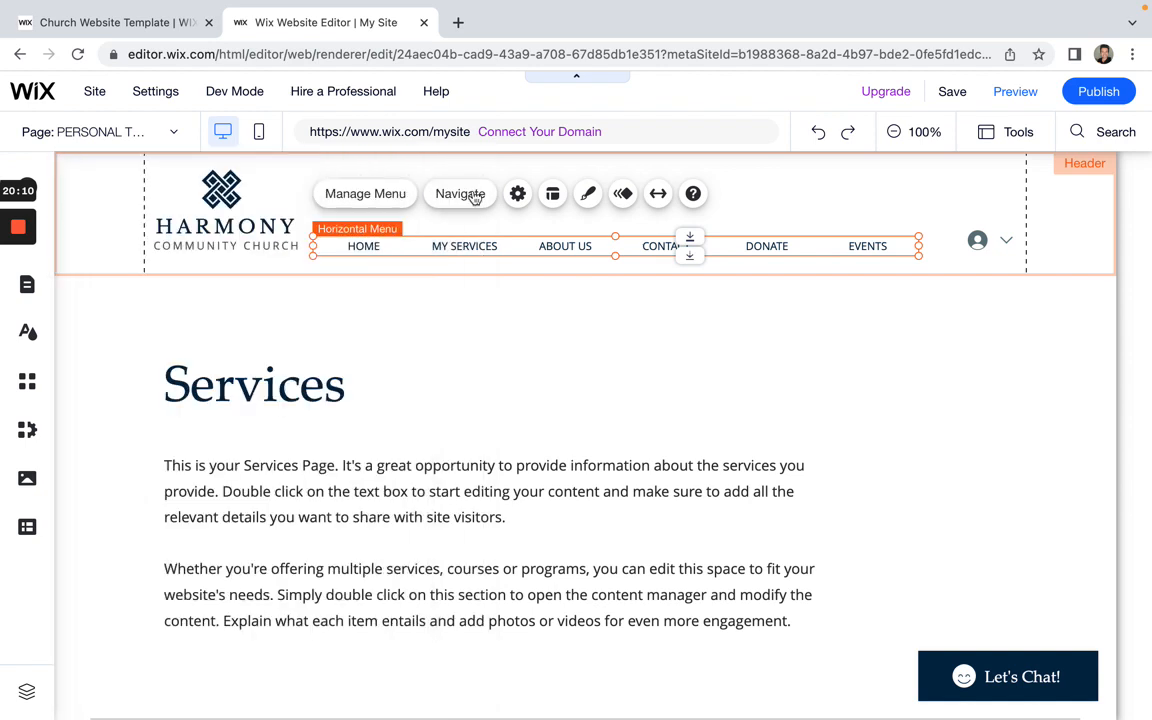
left_click(1016, 93)
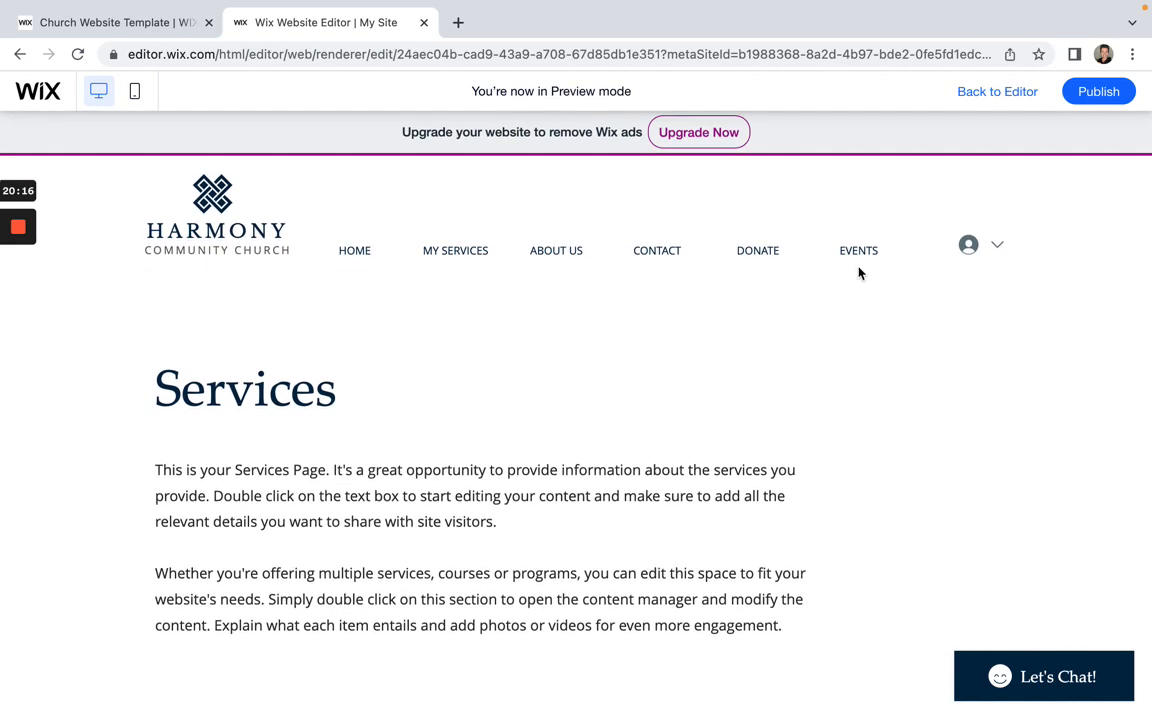
Step: Open PERSONAL TRAINING from the MY SERVICES dropdown in the preview
mouse_move(463, 257)
scroll(355, 517, "down", 7)
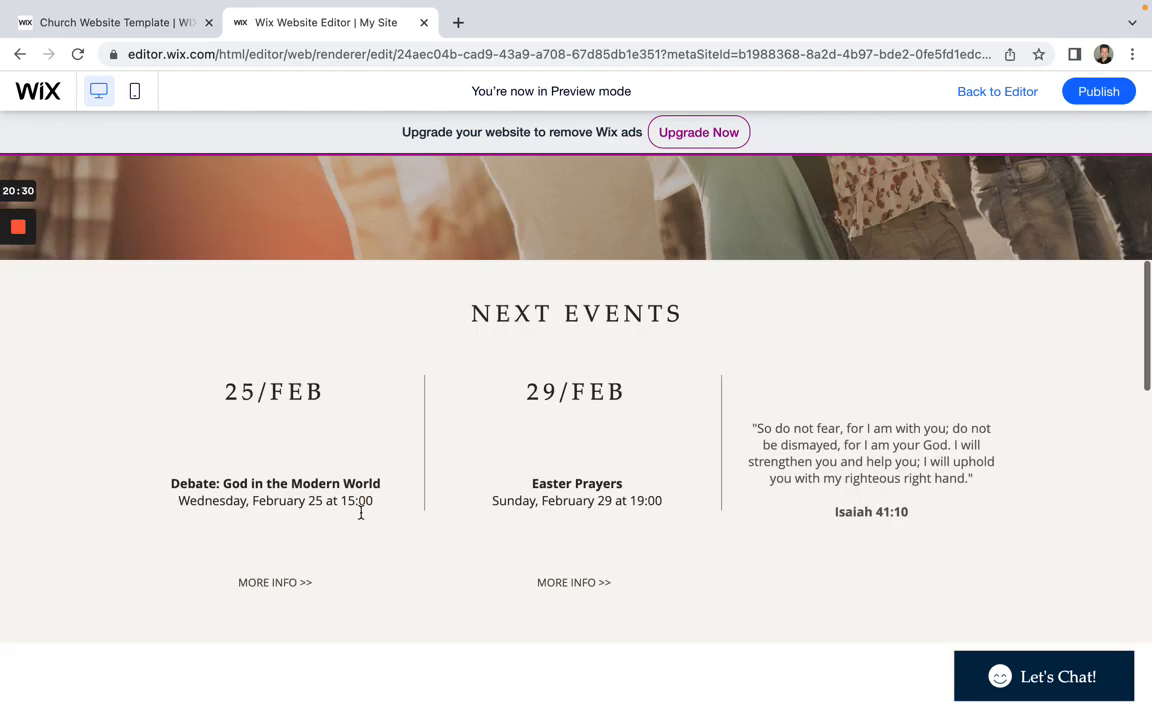
scroll(361, 515, "up", 7)
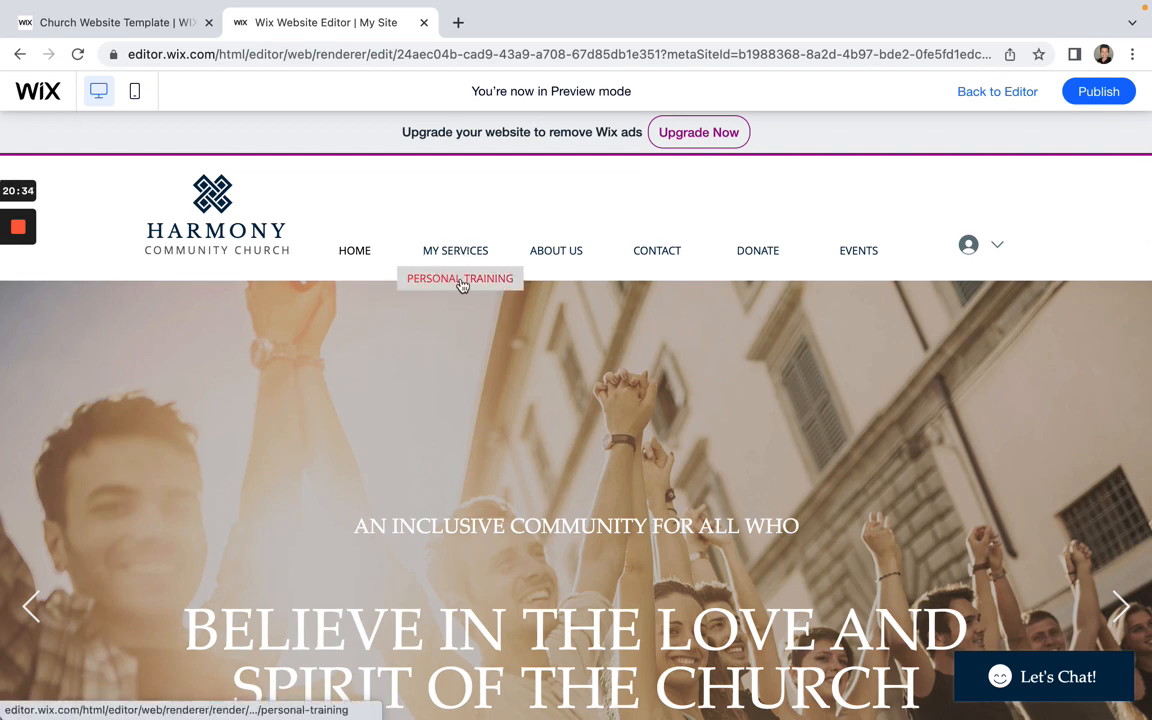
left_click(461, 284)
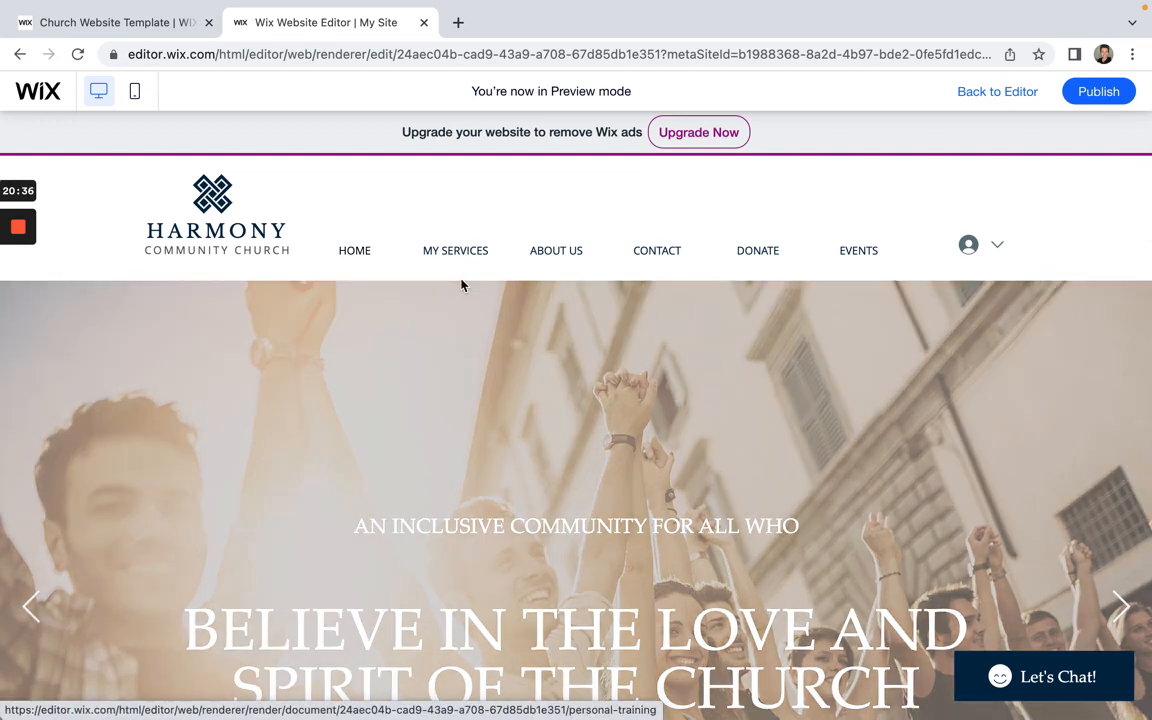
Step: Scroll through the PERSONAL TRAINING page, go to HOME, and return to the Editor
scroll(325, 463, "down", 2)
scroll(325, 463, "down", 10)
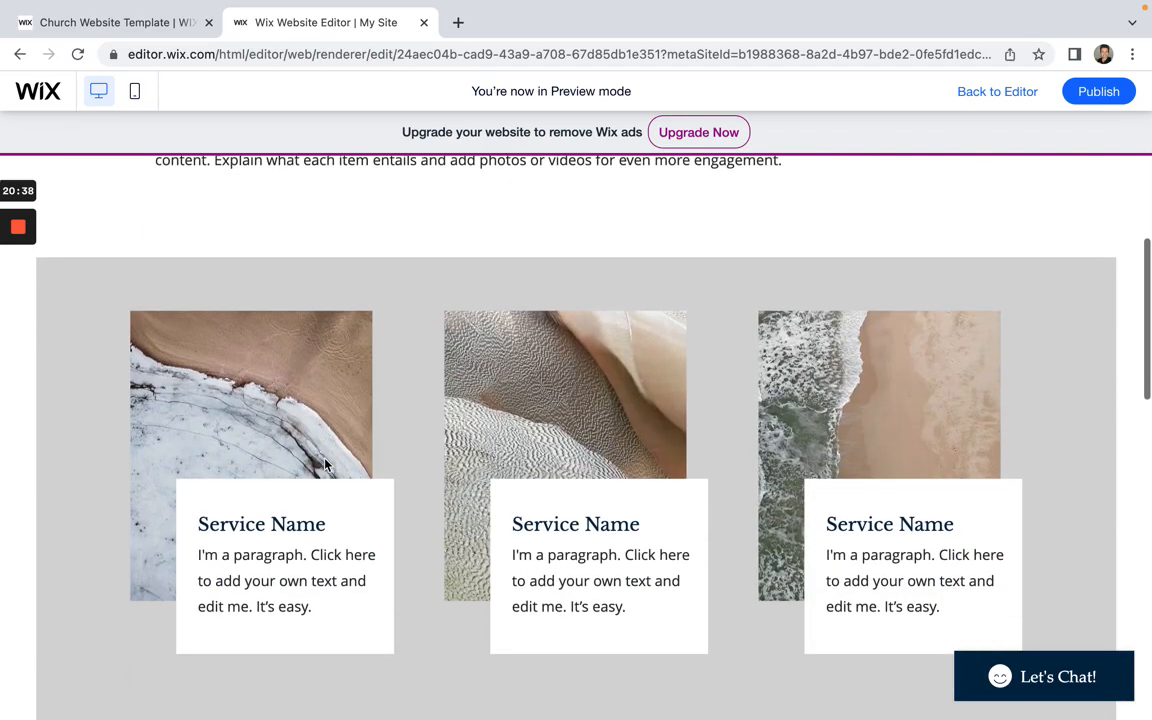
scroll(323, 455, "down", 3)
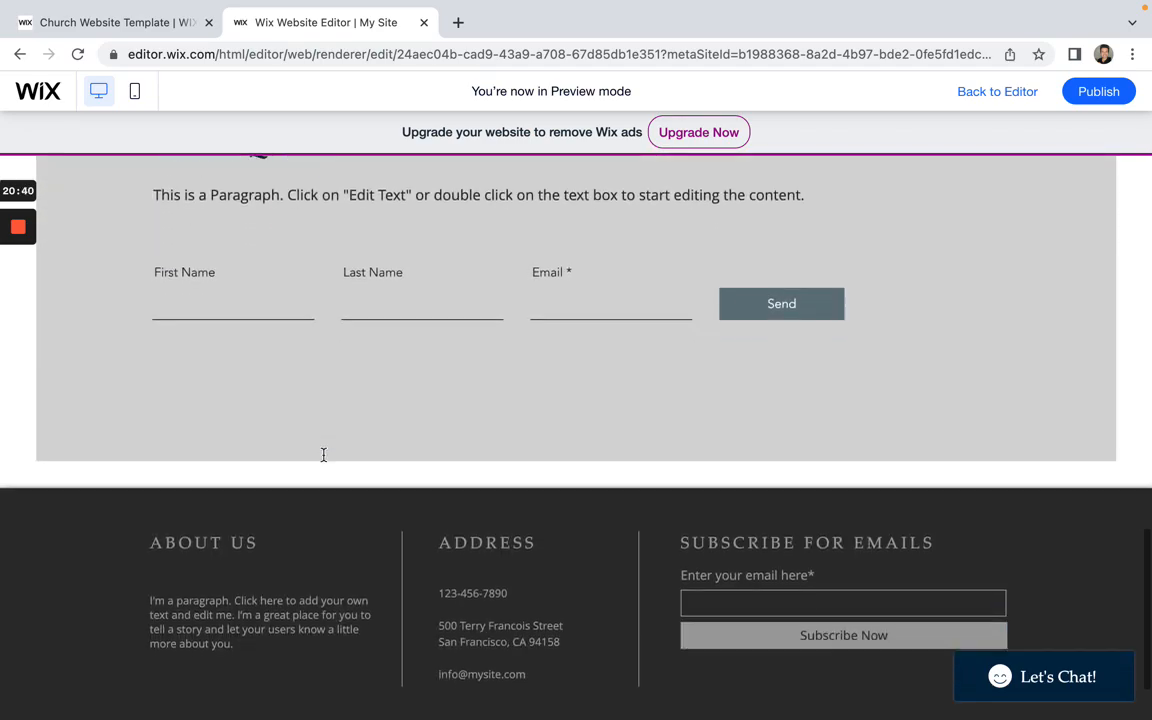
scroll(321, 455, "up", 15)
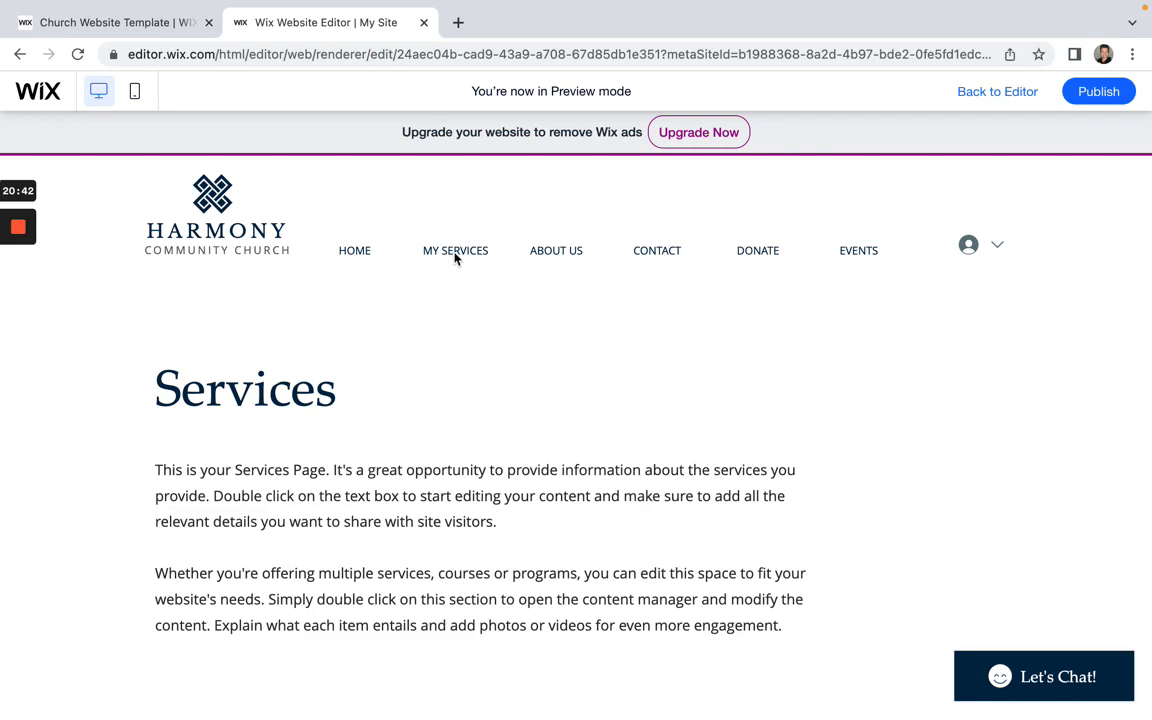
left_click(365, 254)
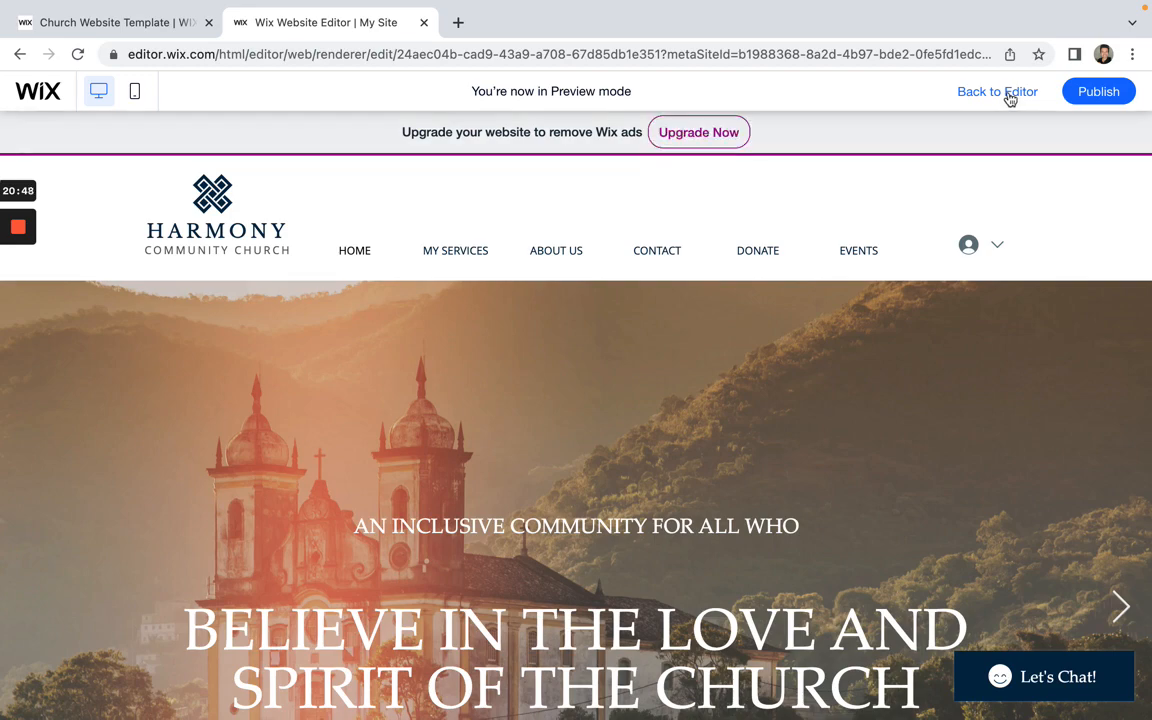
left_click(1009, 97)
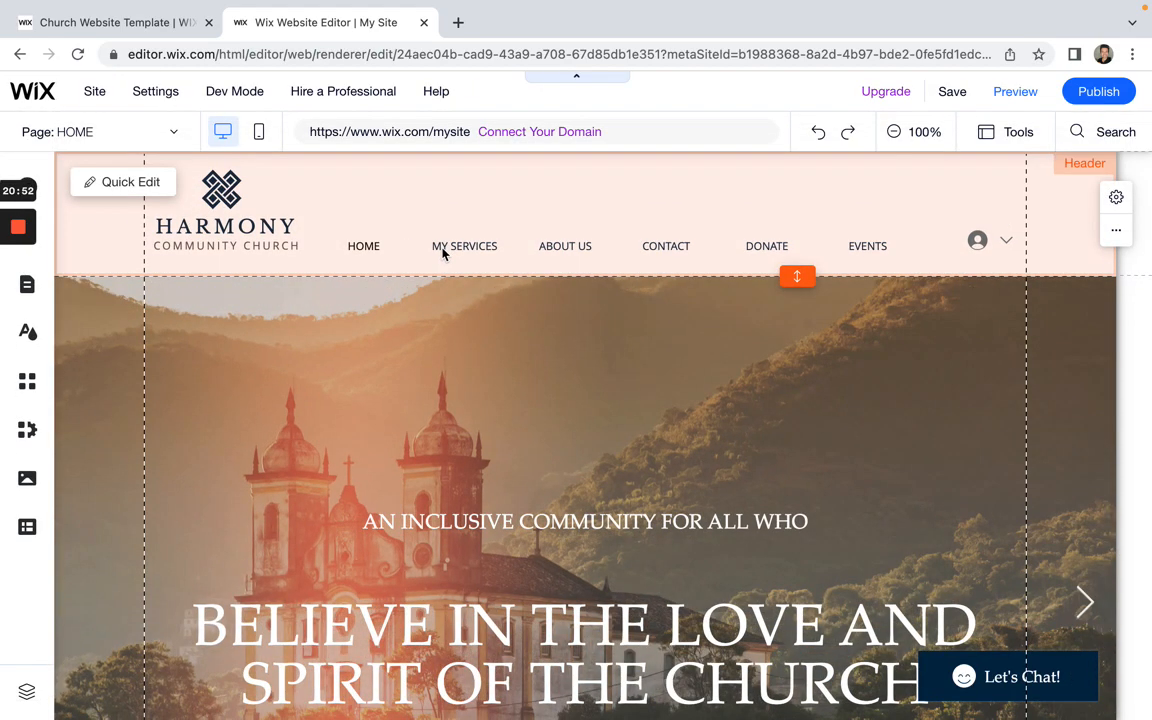
Step: Make ABOUT US a subpage of MY SERVICES in the site menu
left_click(463, 248)
left_click(368, 193)
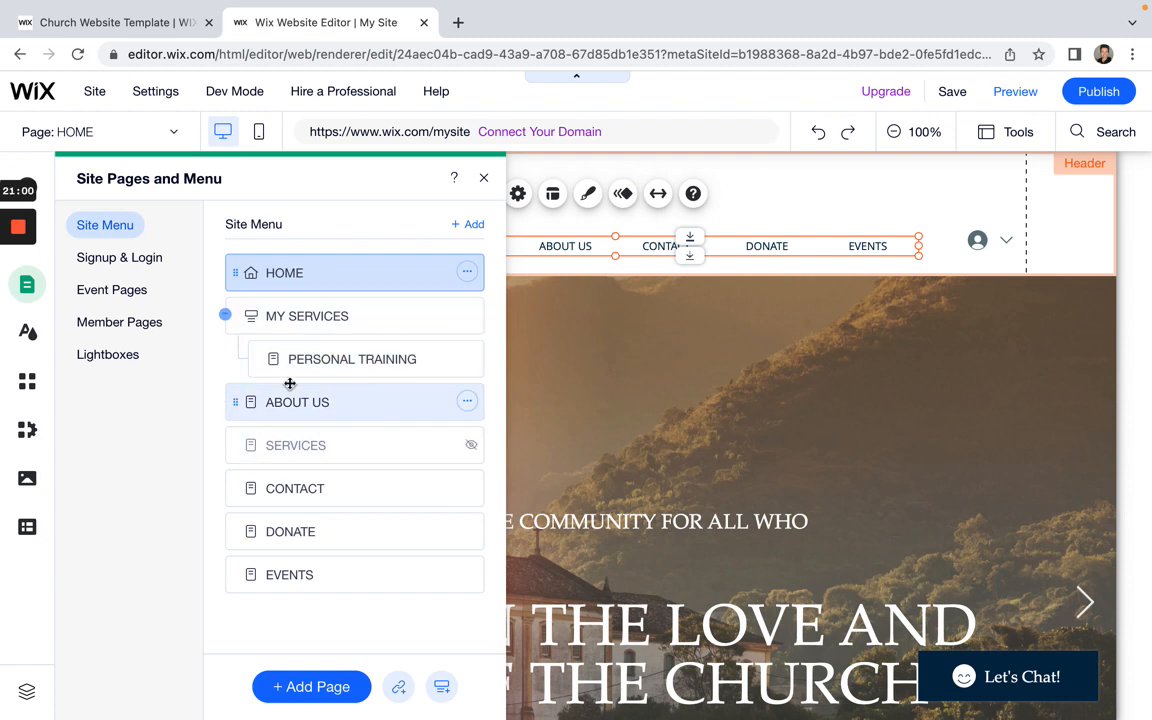
left_click(467, 403)
left_click(546, 692)
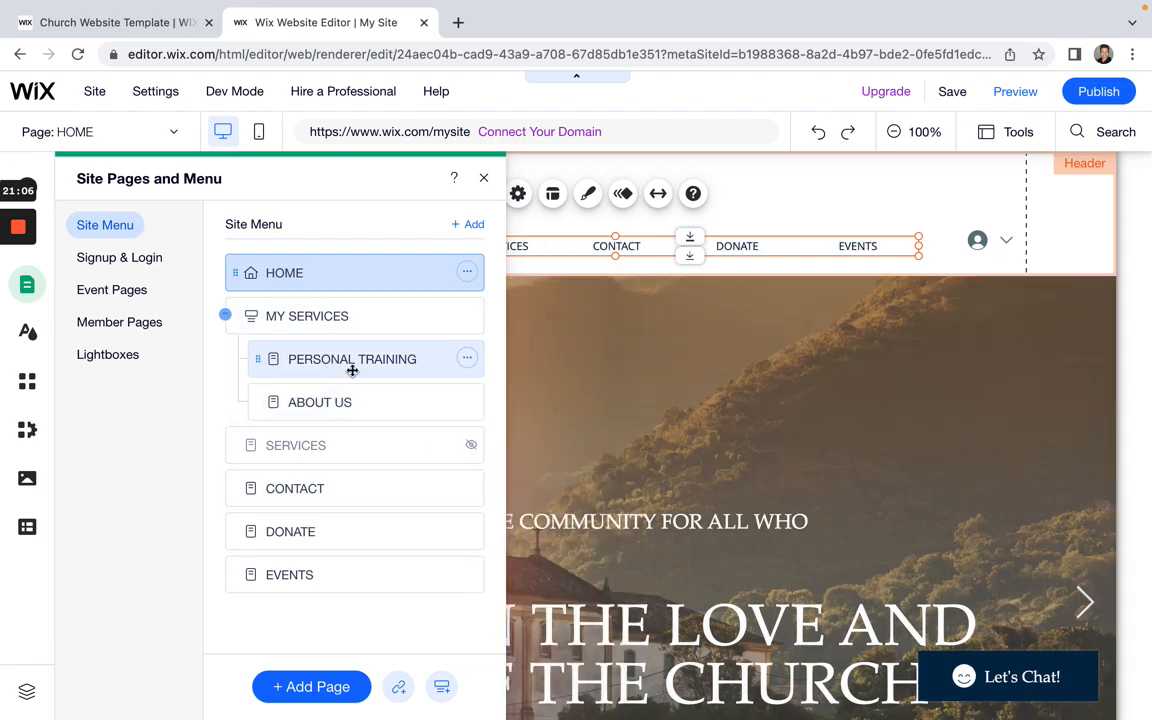
left_click(483, 178)
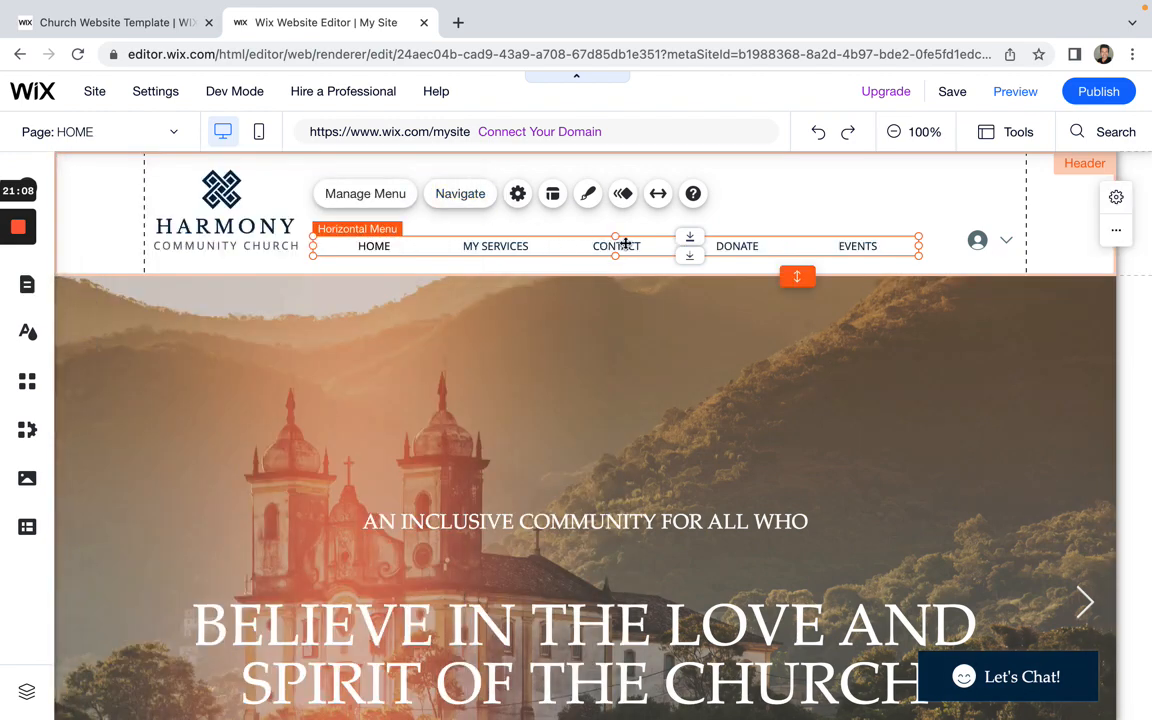
Step: Preview the MY SERVICES dropdown showing both subpages, then return to the Editor
left_click(1015, 91)
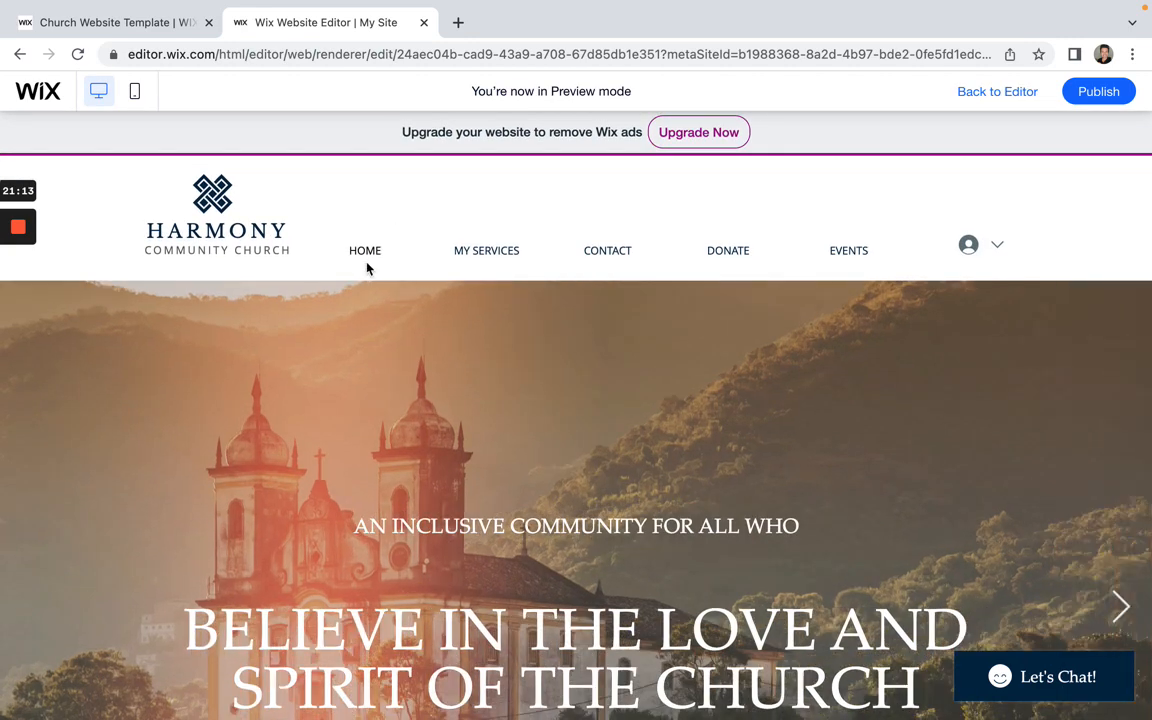
mouse_move(478, 252)
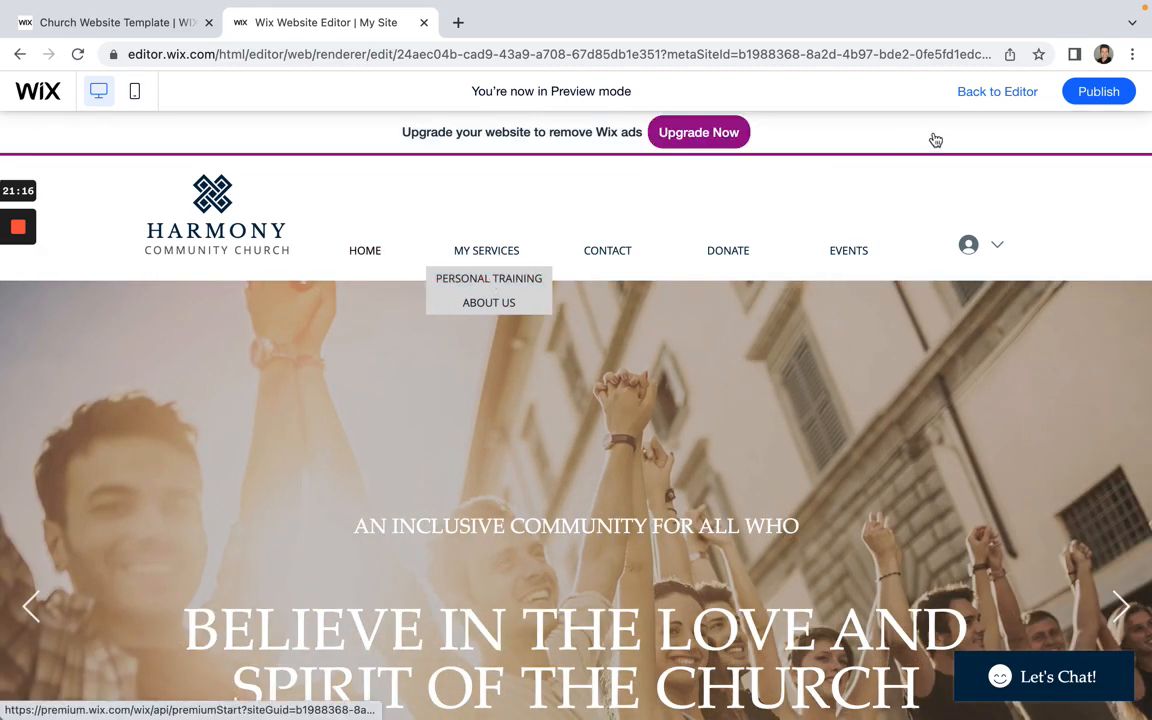
left_click(1025, 92)
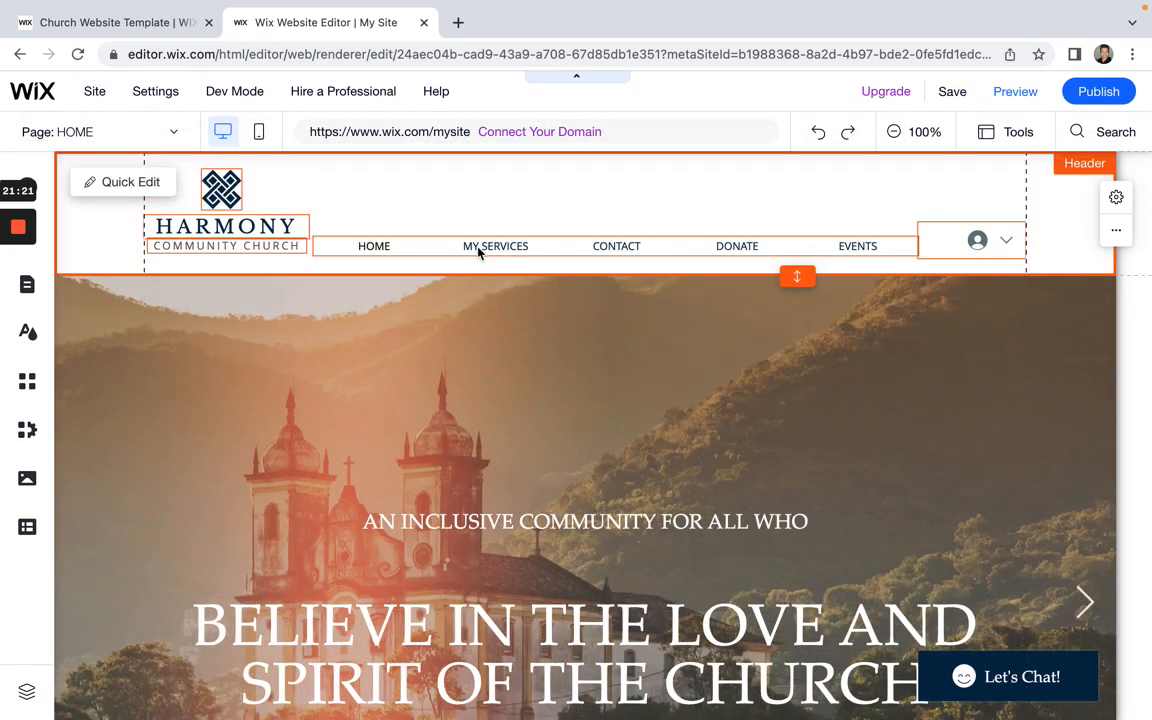
Step: Turn ABOUT US back into a top-level menu page
left_click(479, 252)
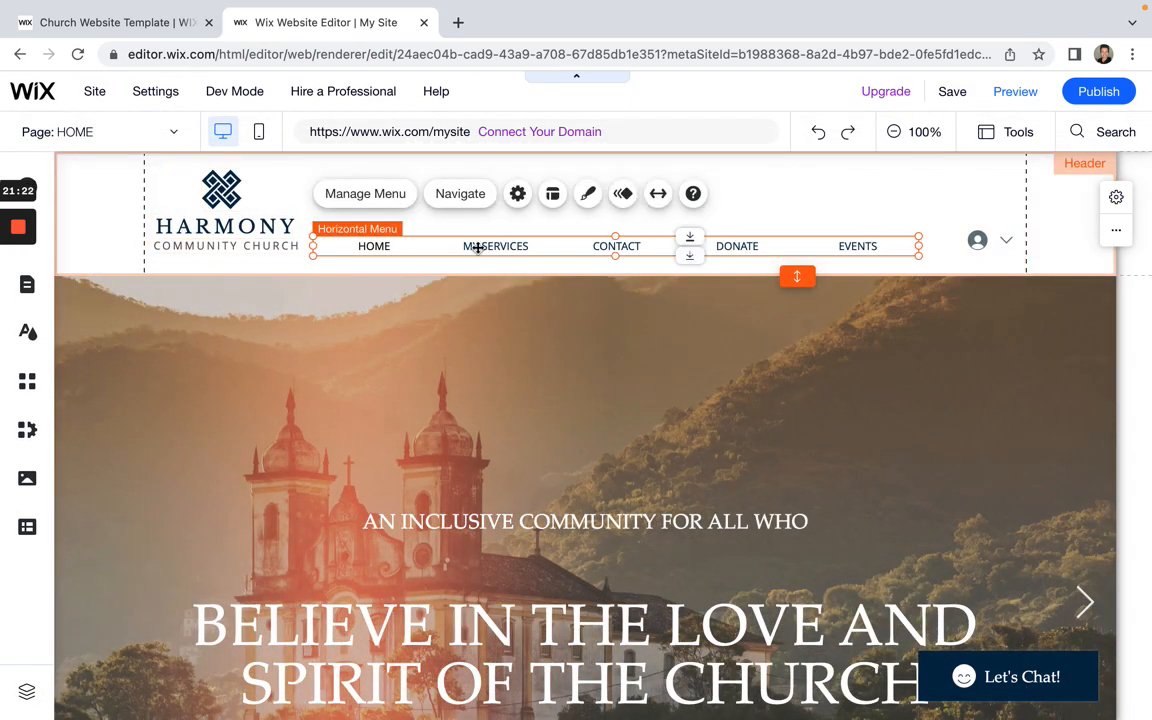
double_click(479, 249)
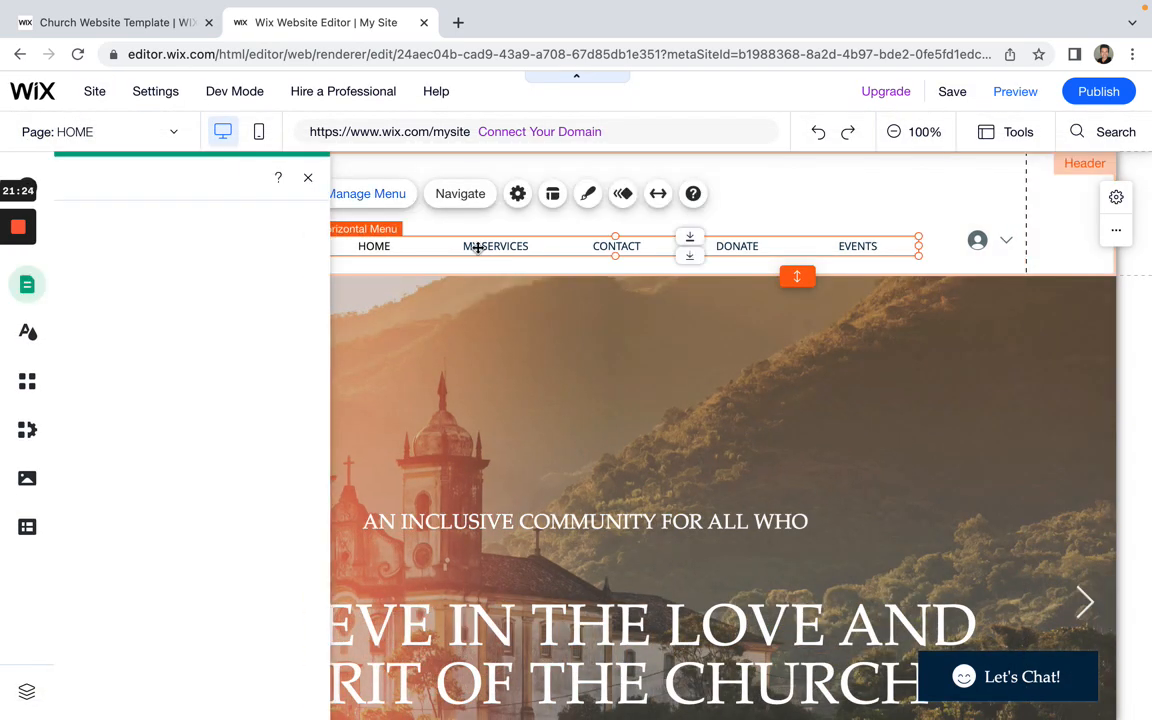
left_click(463, 403)
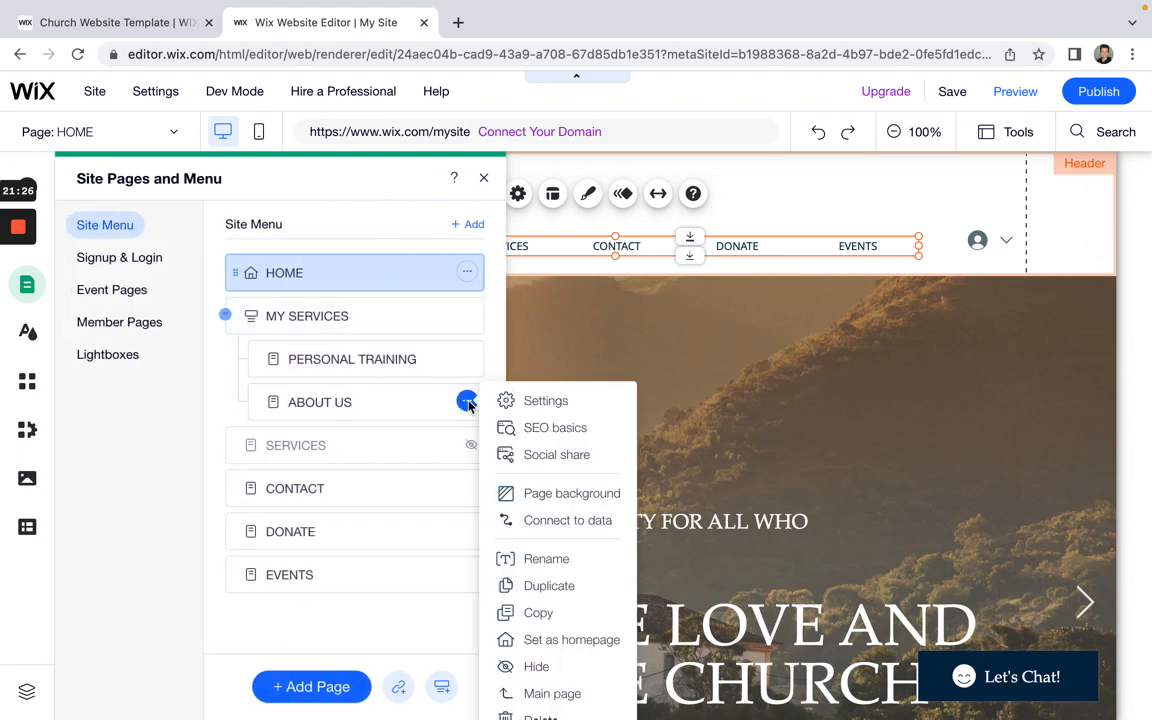
left_click(552, 694)
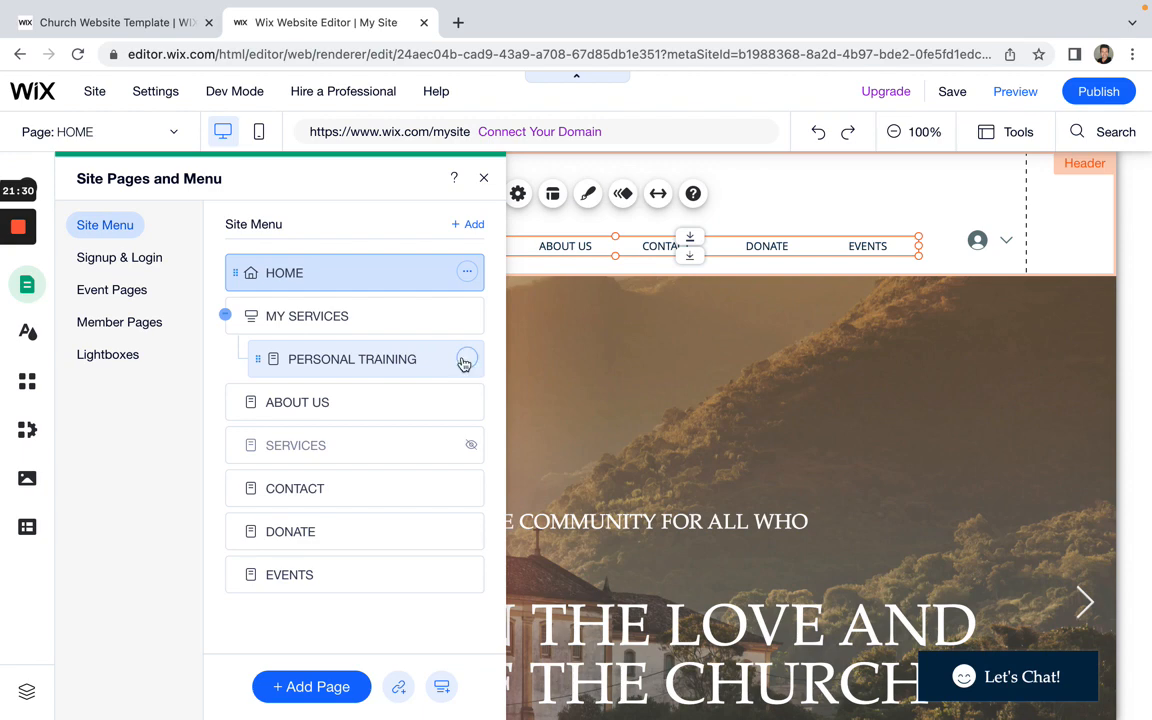
Step: Delete the PERSONAL TRAINING and MY SERVICES pages
left_click(467, 359)
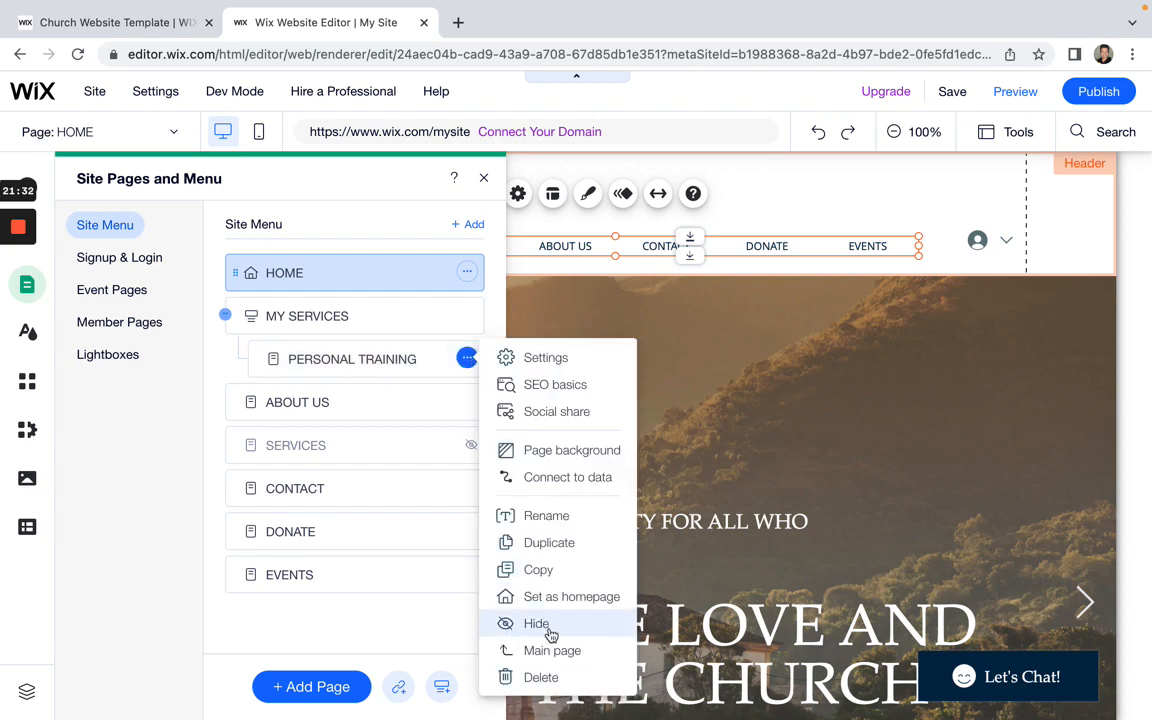
left_click(540, 677)
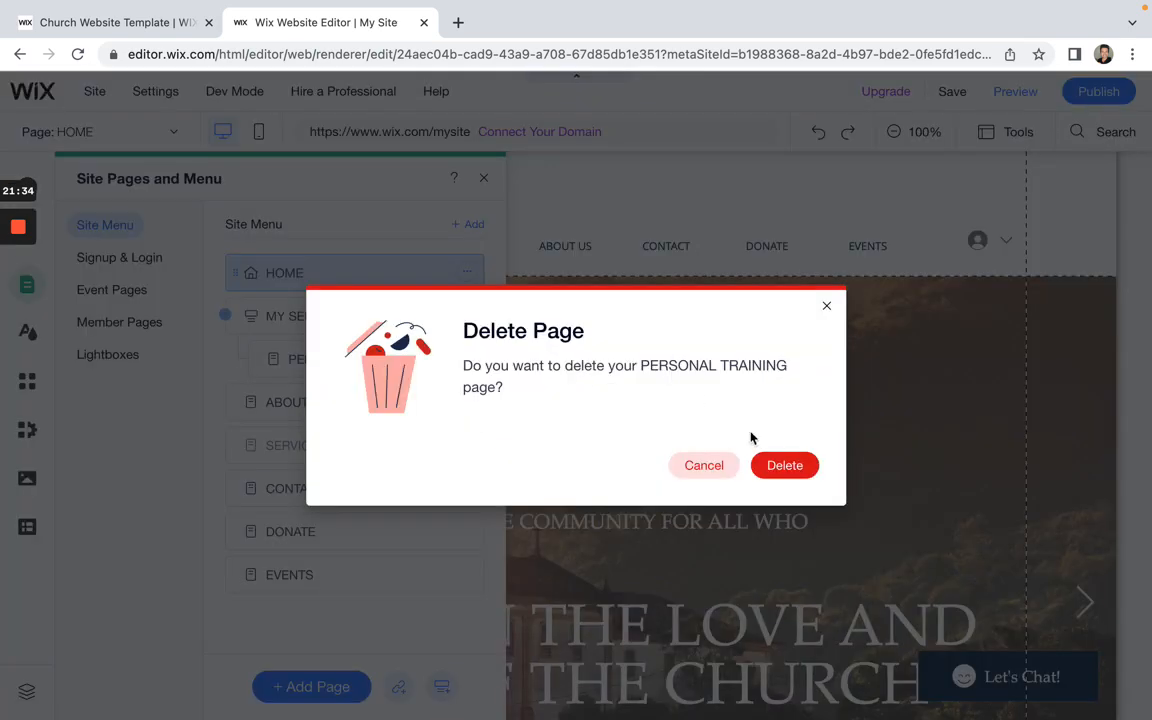
left_click(781, 464)
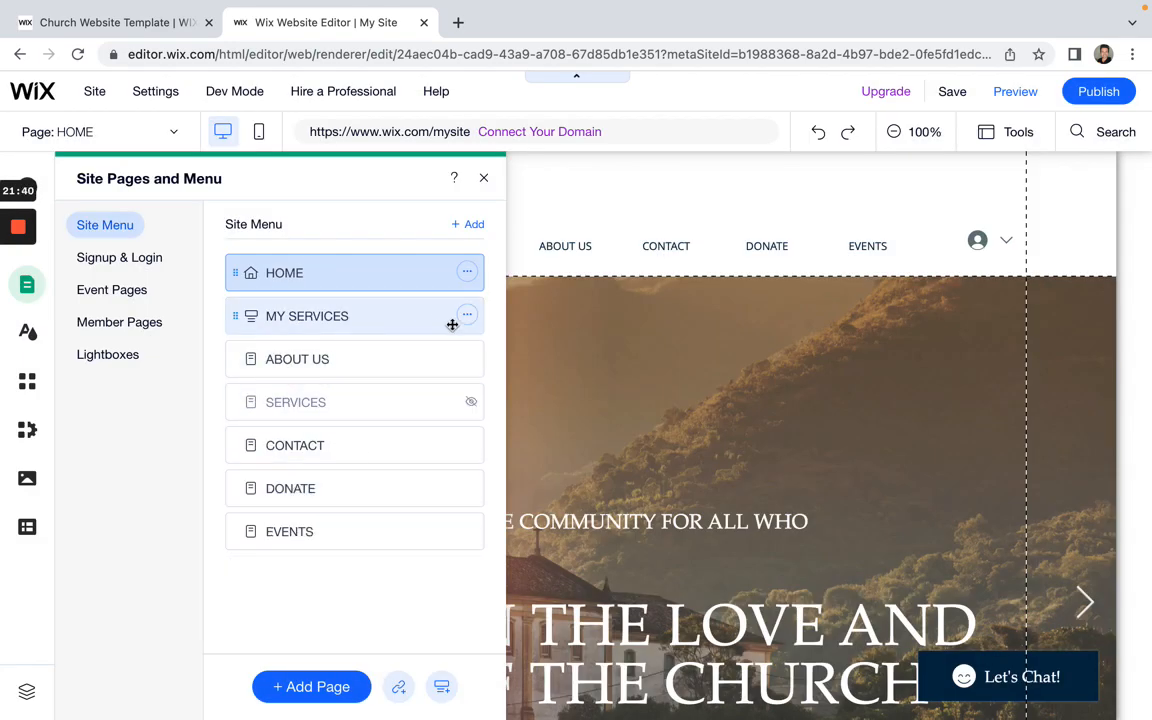
left_click(467, 316)
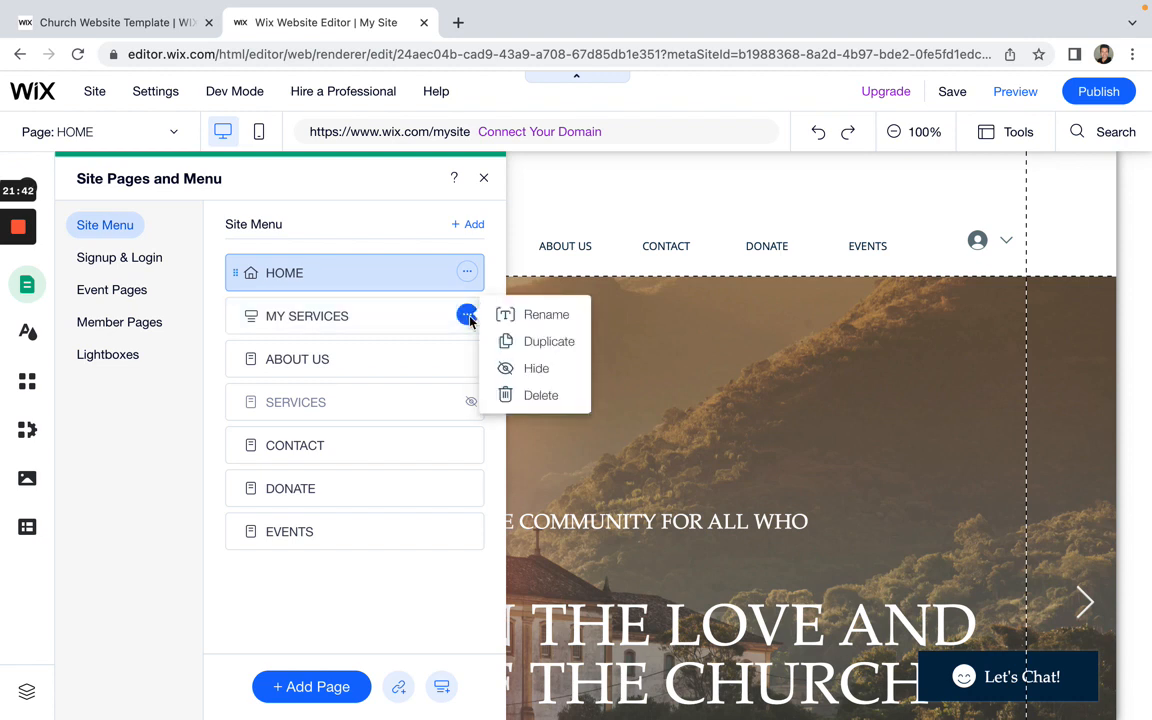
left_click(540, 396)
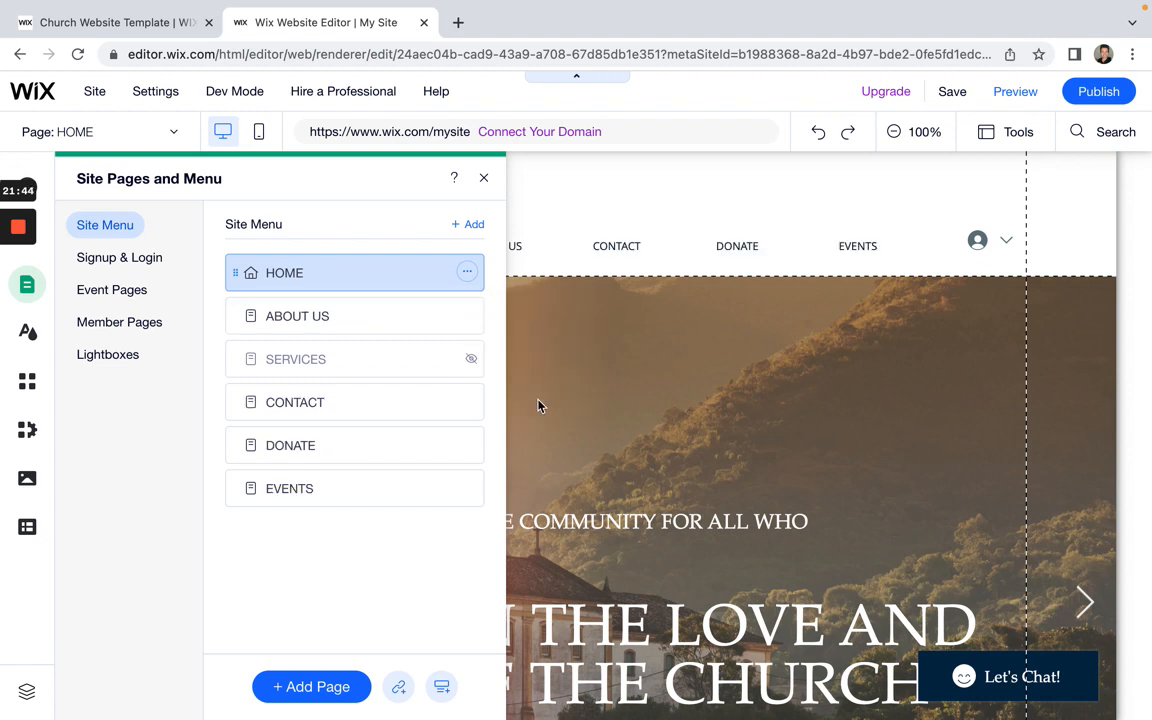
Step: Unhide SERVICES and move it above ABOUT US, right after HOME
left_click(467, 360)
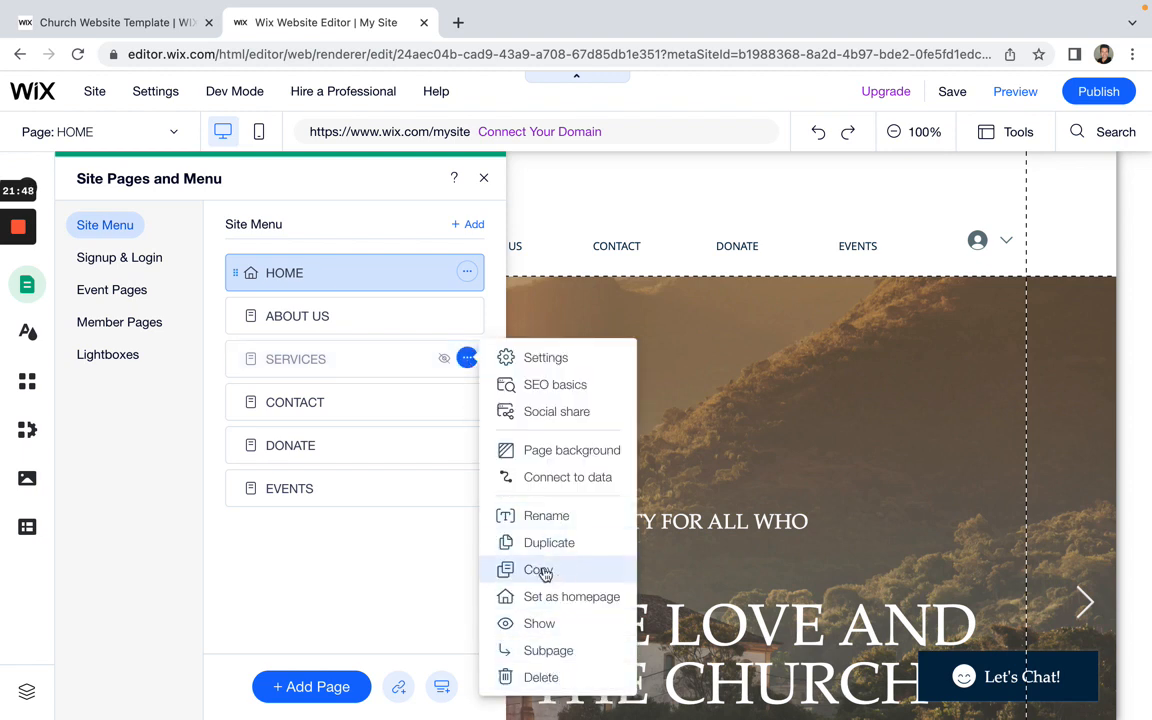
left_click(538, 624)
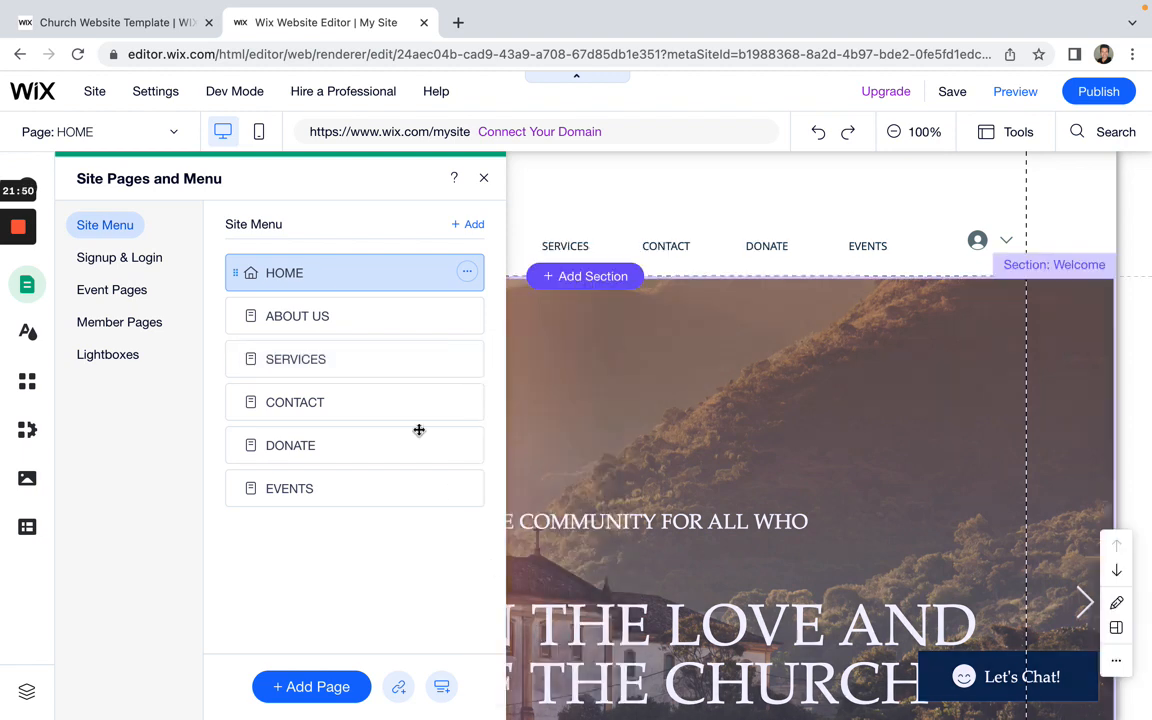
left_click_drag(377, 353, 380, 303)
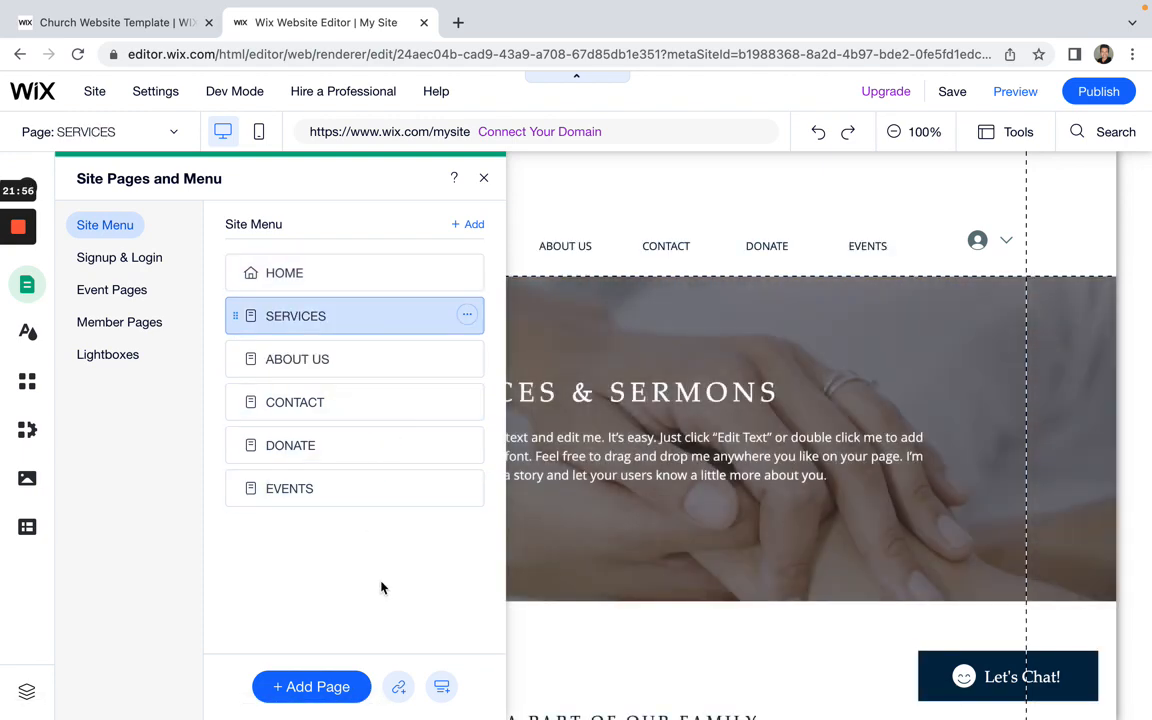
Step: Review the Member Signup Form and Member Login Form settings, then show Event Pages
left_click(108, 262)
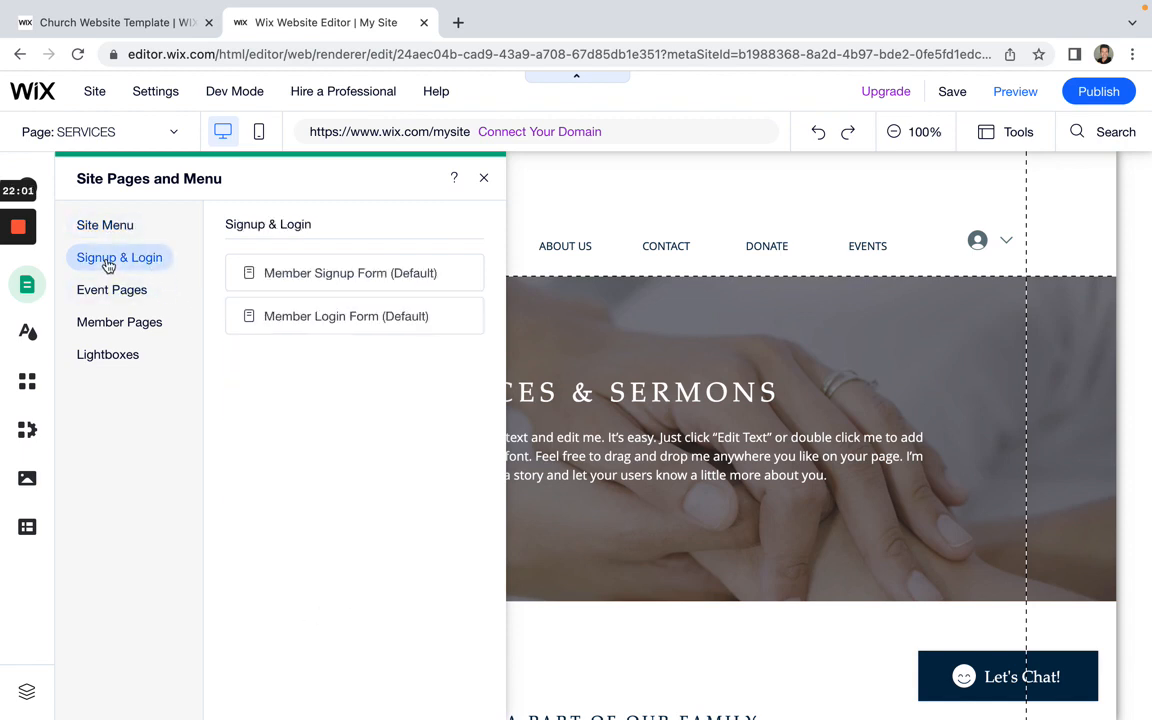
left_click(325, 281)
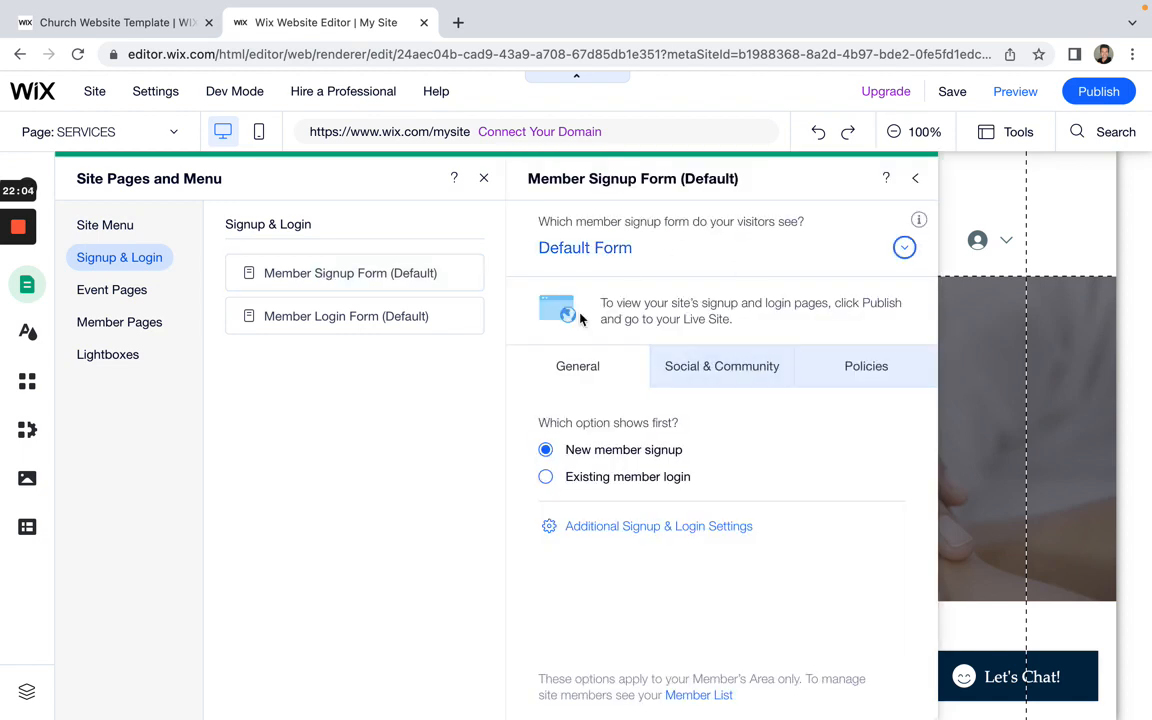
left_click(354, 329)
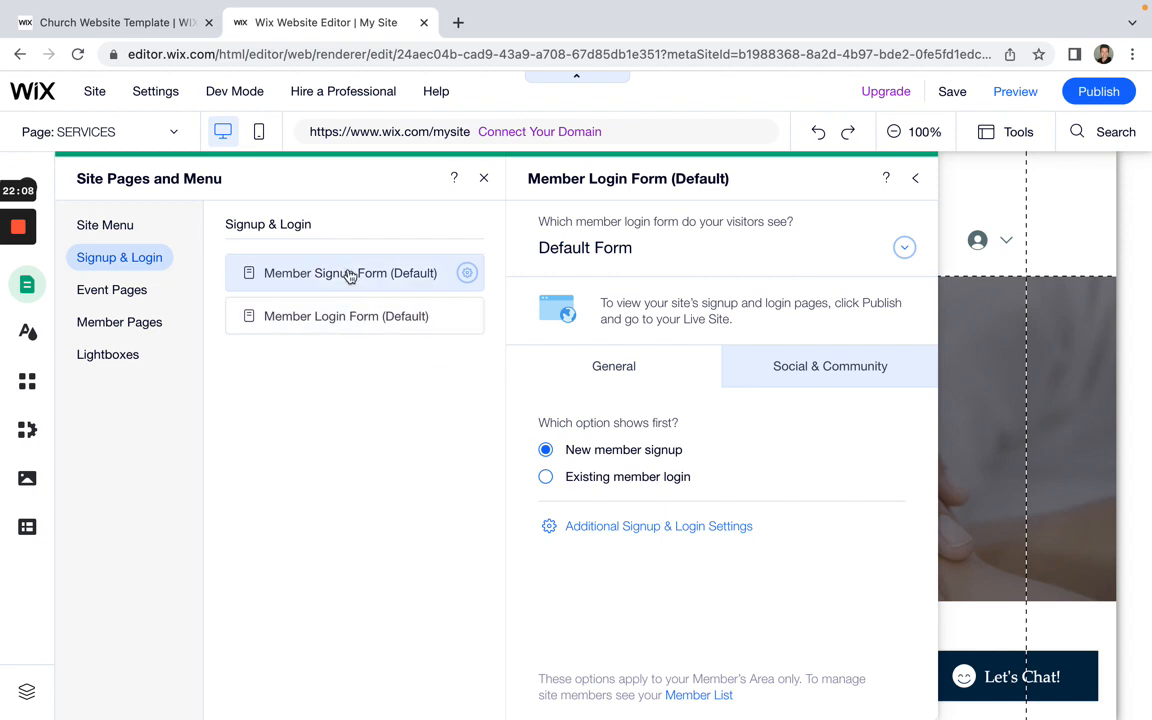
left_click(347, 273)
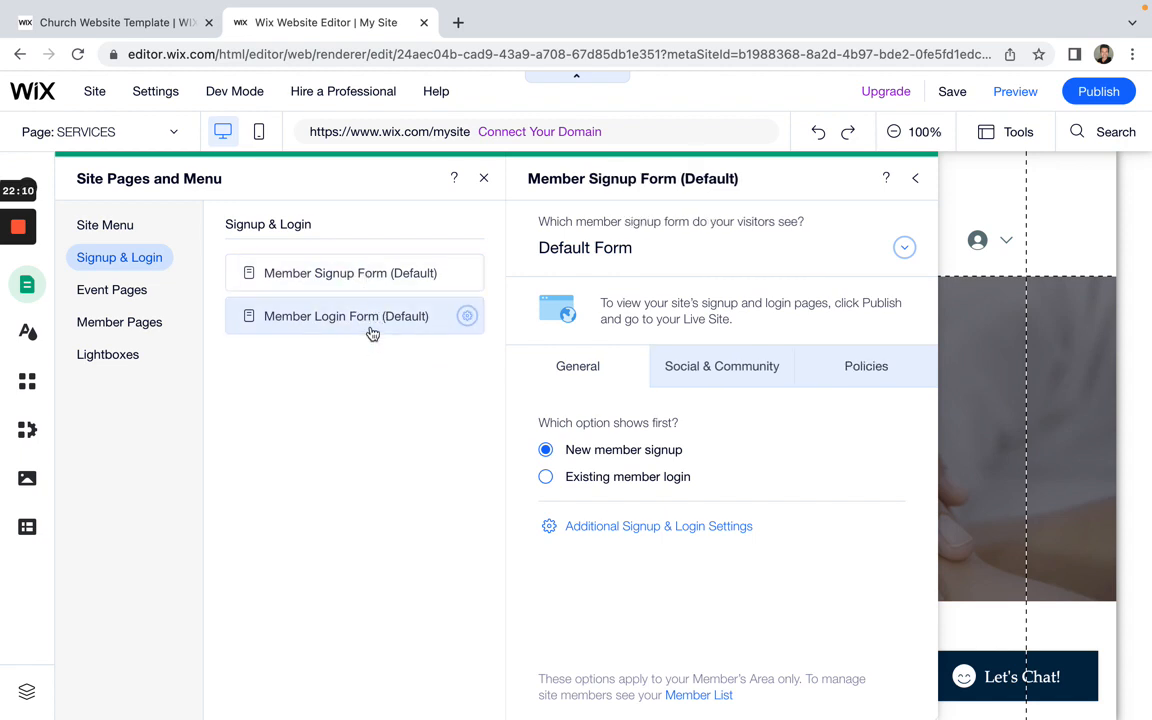
left_click(112, 290)
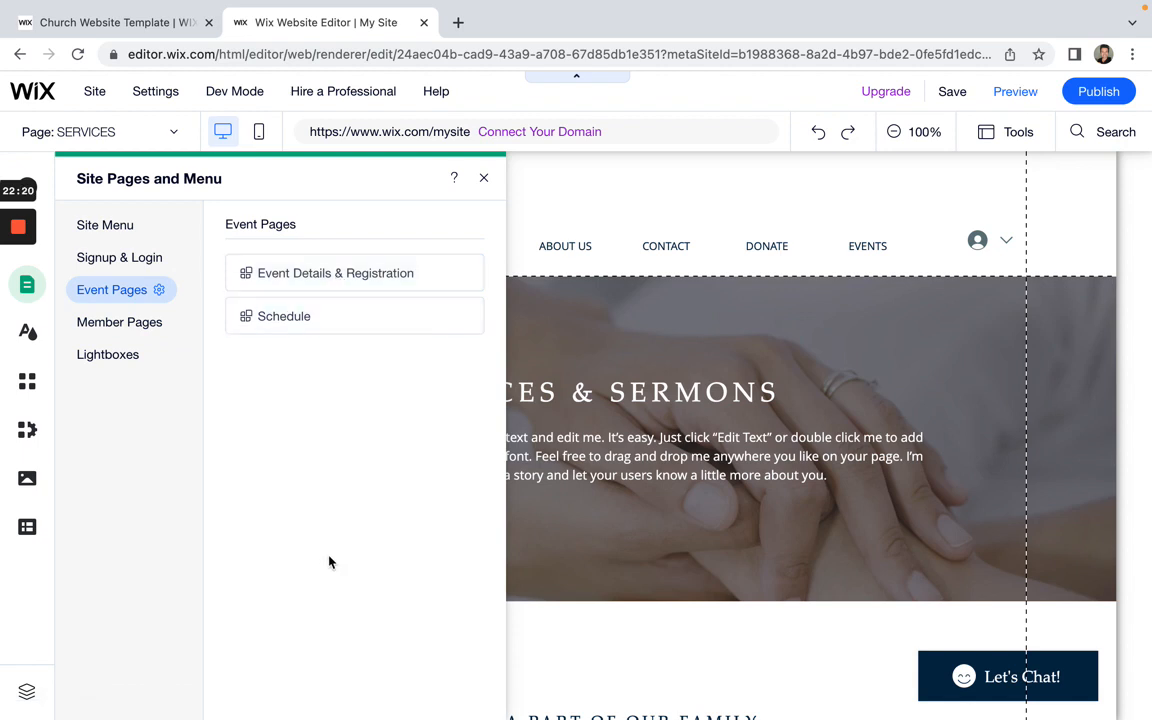
Step: Open the Event Details & Registration page from the Schedule event pages
left_click(300, 316)
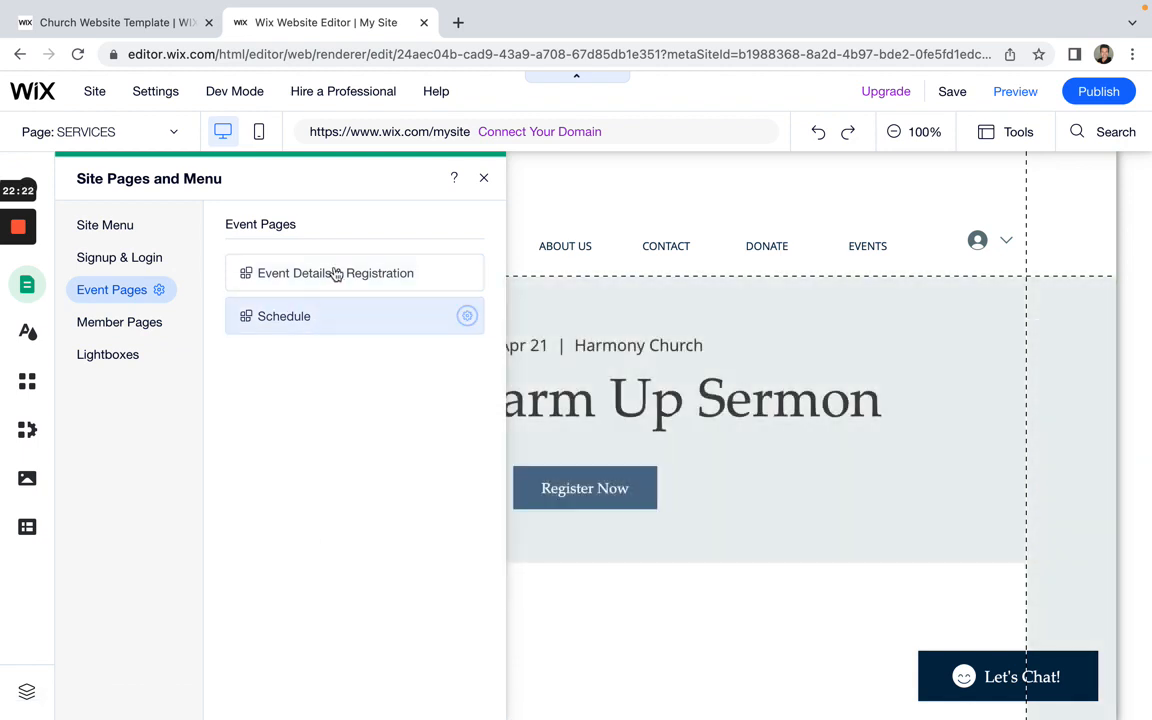
left_click(336, 274)
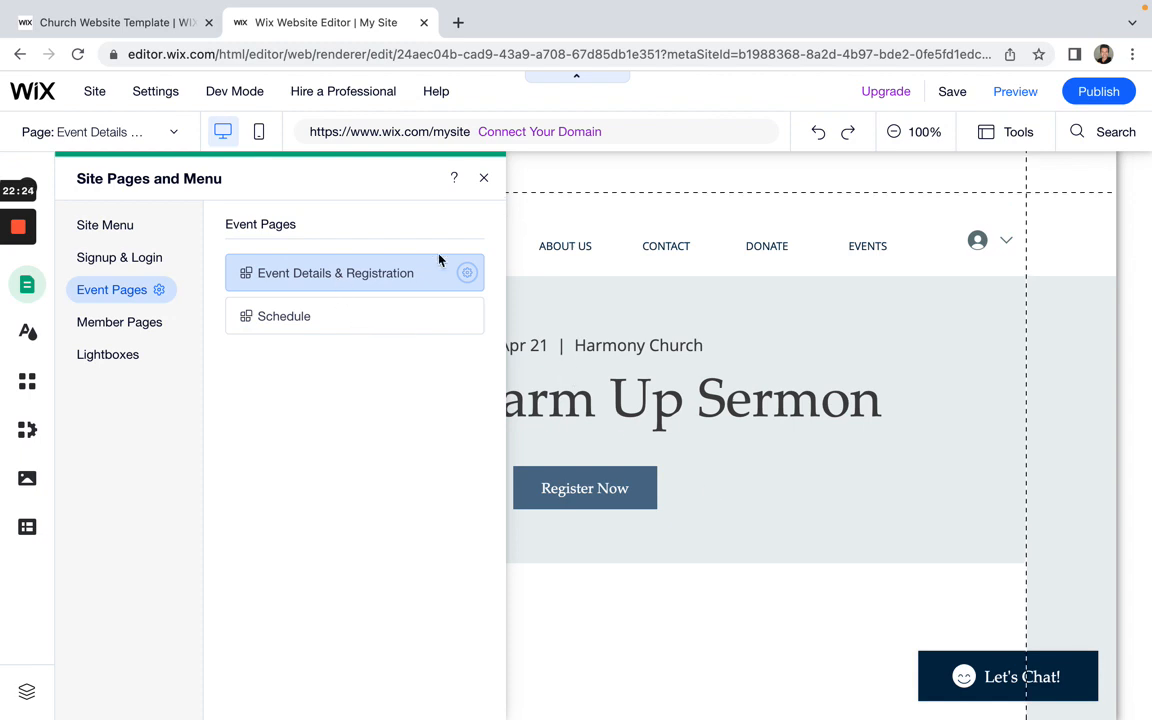
left_click(485, 179)
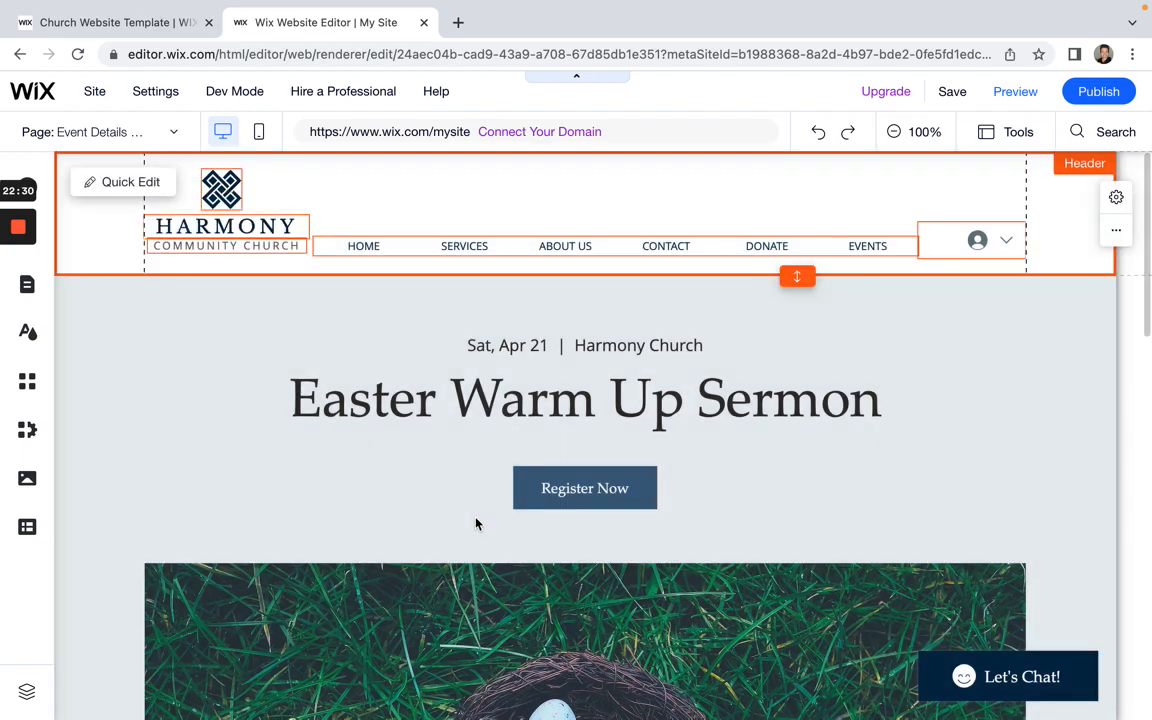
Step: Scroll the event page, check its header menu pages, and start Preview
scroll(476, 520, "down", 3)
scroll(476, 505, "down", 5)
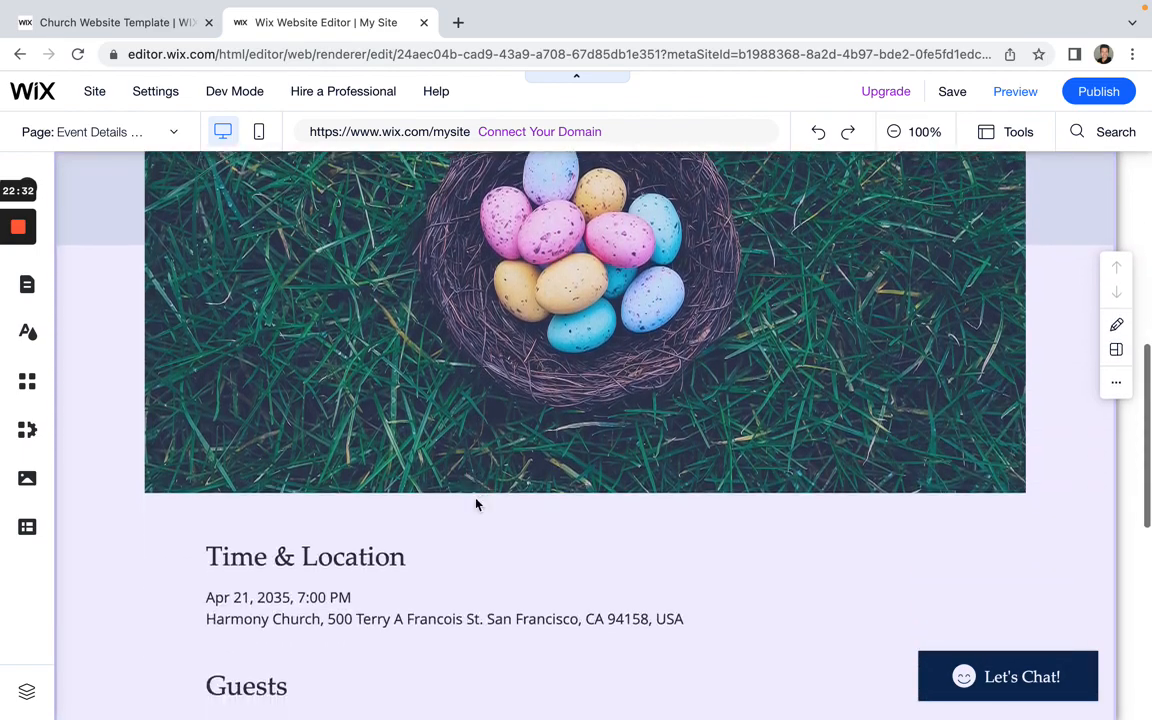
scroll(476, 505, "up", 8)
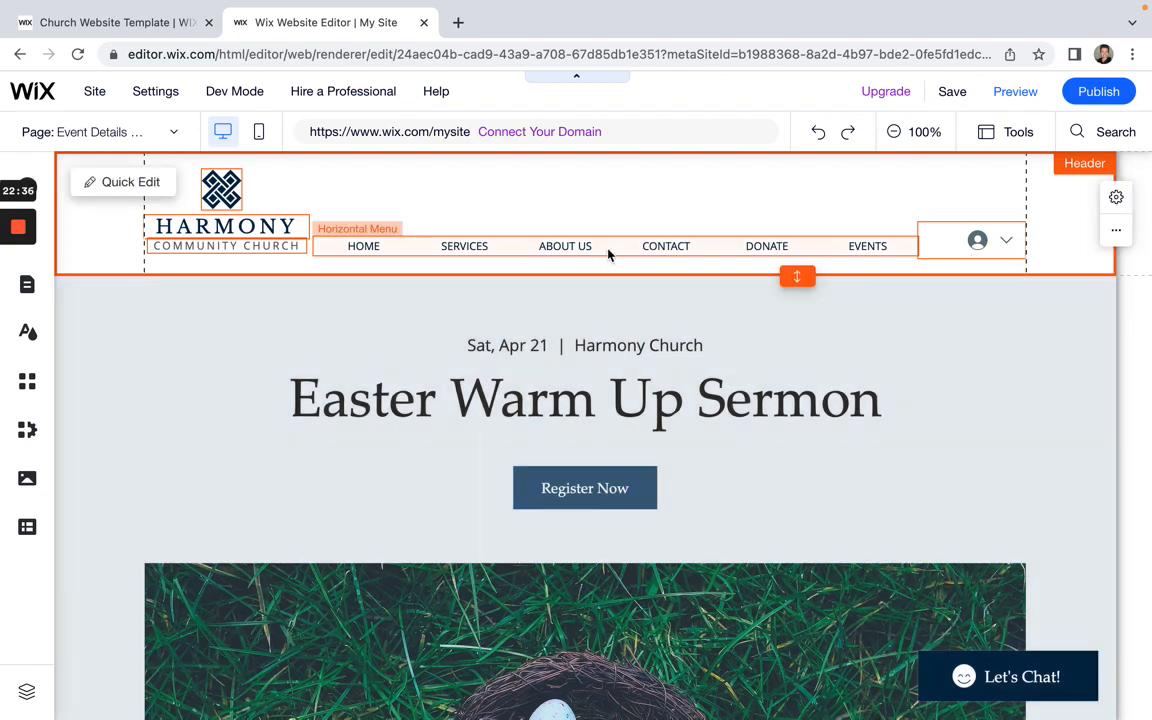
double_click(607, 250)
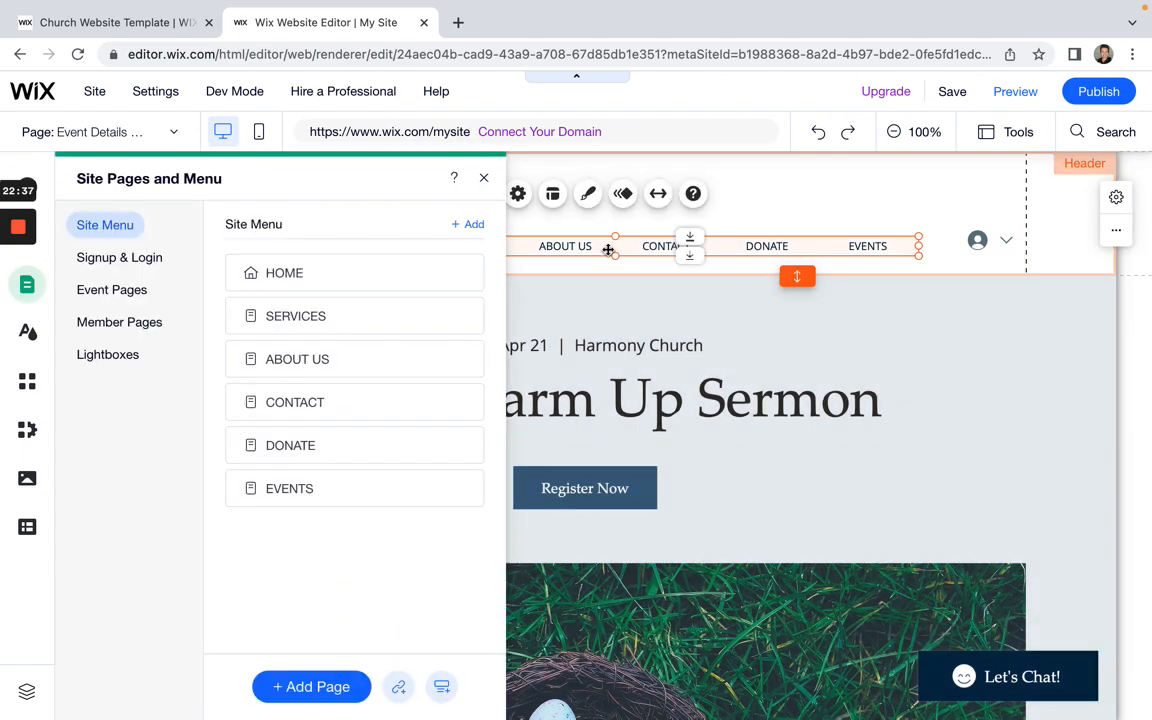
left_click(1015, 91)
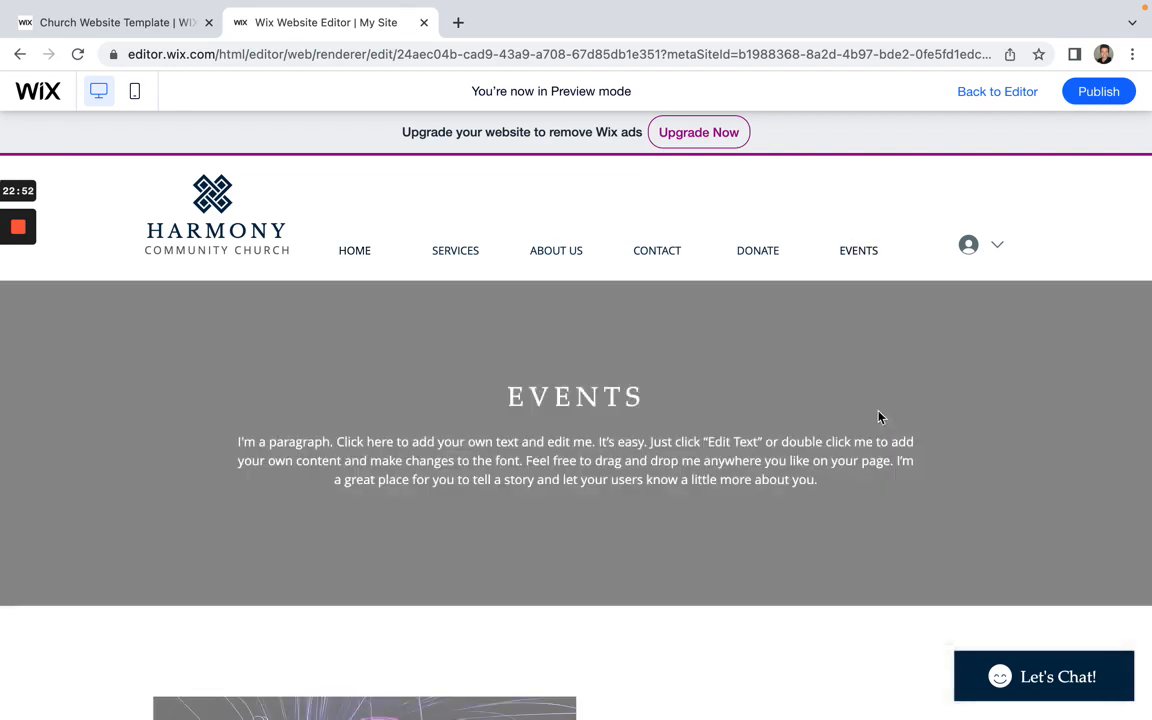
Step: Scroll the Events page in preview and open the Easter Warm Up Sermon event
scroll(597, 444, "down", 2)
scroll(597, 444, "down", 6)
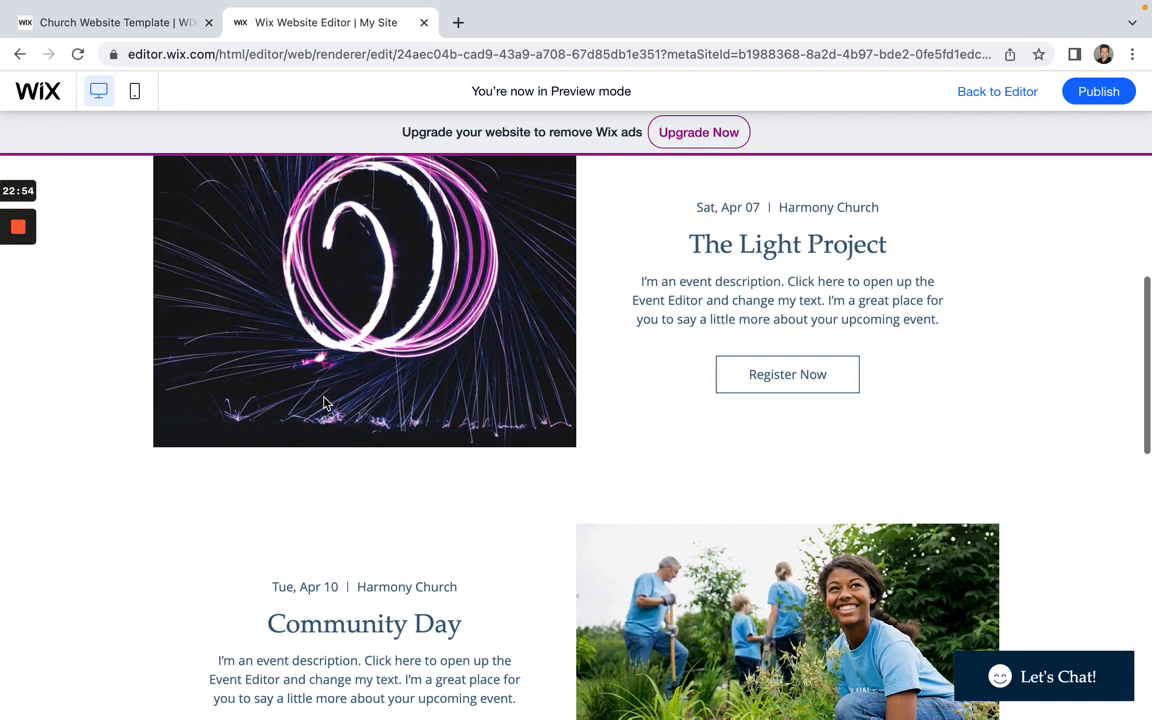
scroll(352, 473, "down", 5)
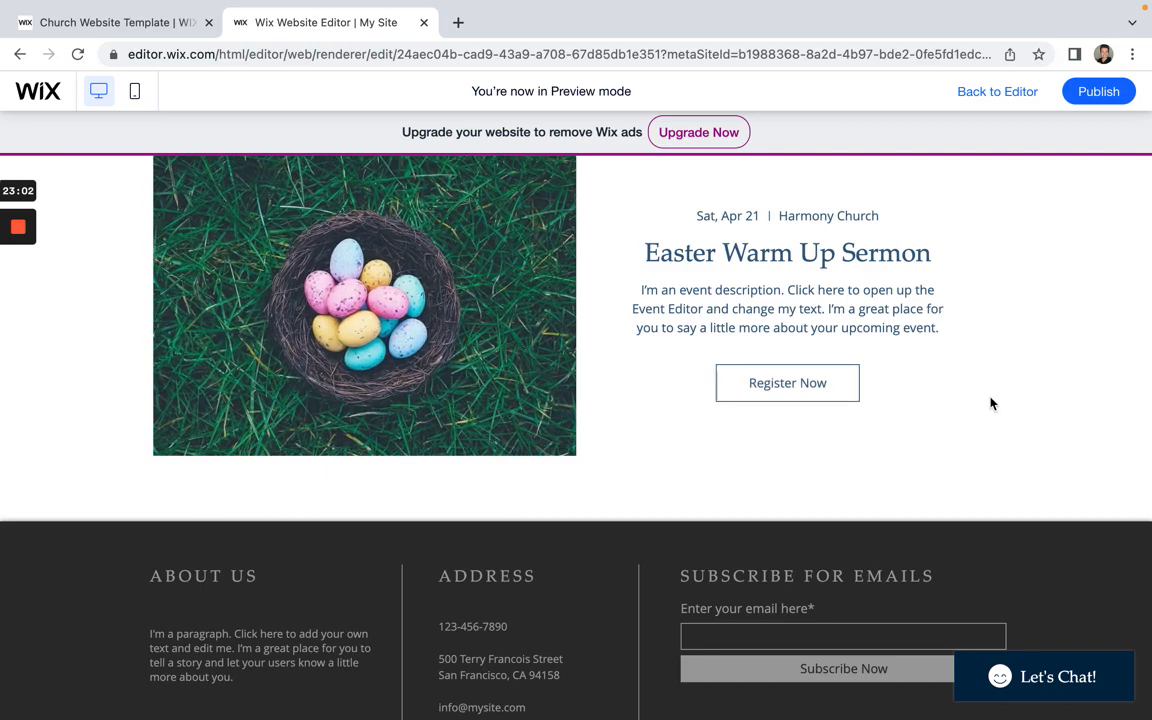
left_click(991, 403)
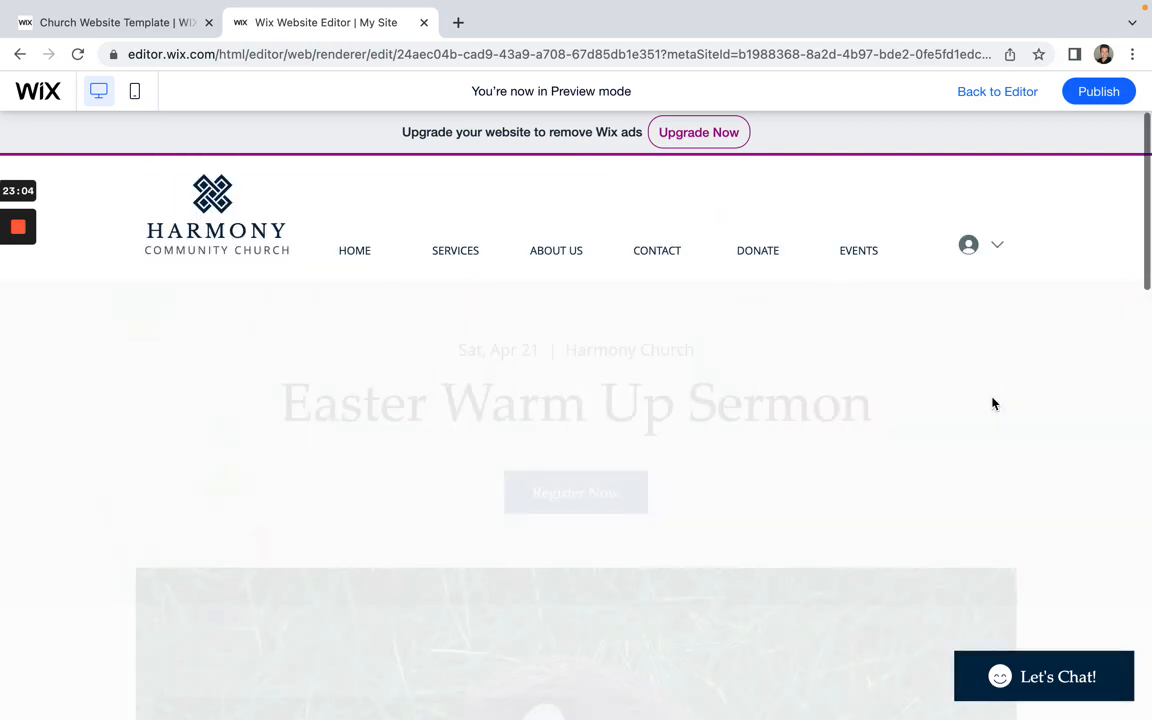
Step: Scroll through the Easter Warm Up Sermon details page, then leave preview
scroll(737, 441, "down", 10)
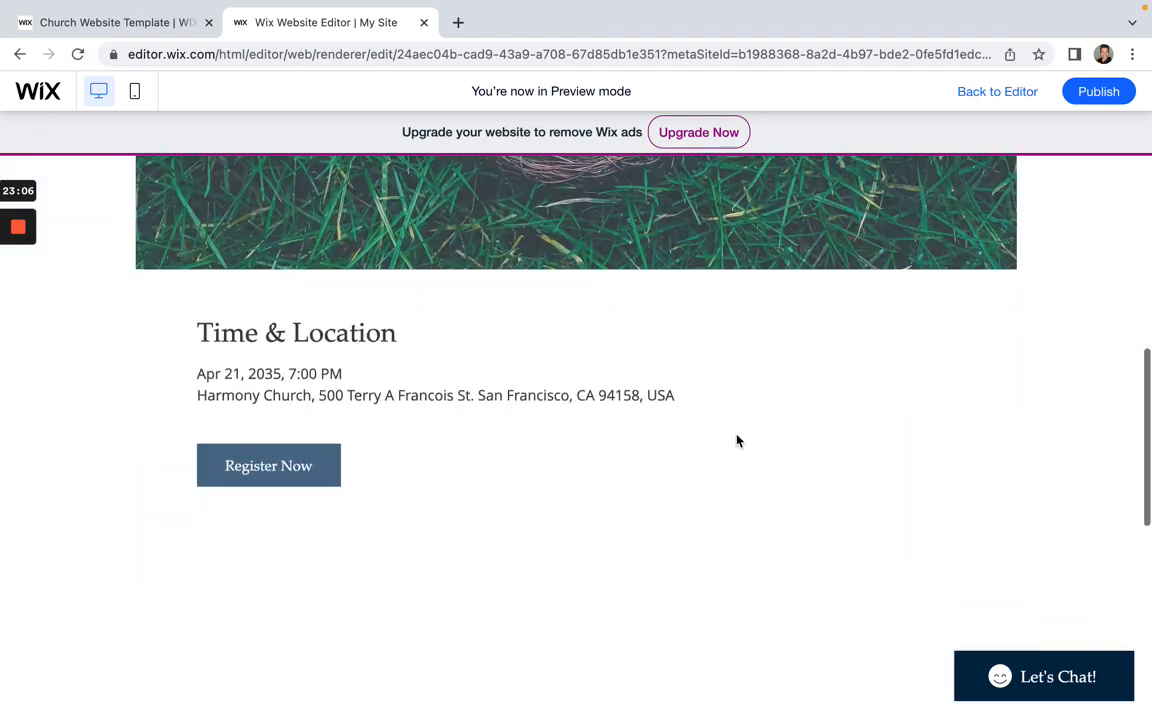
scroll(736, 434, "up", 1)
scroll(738, 433, "up", 10)
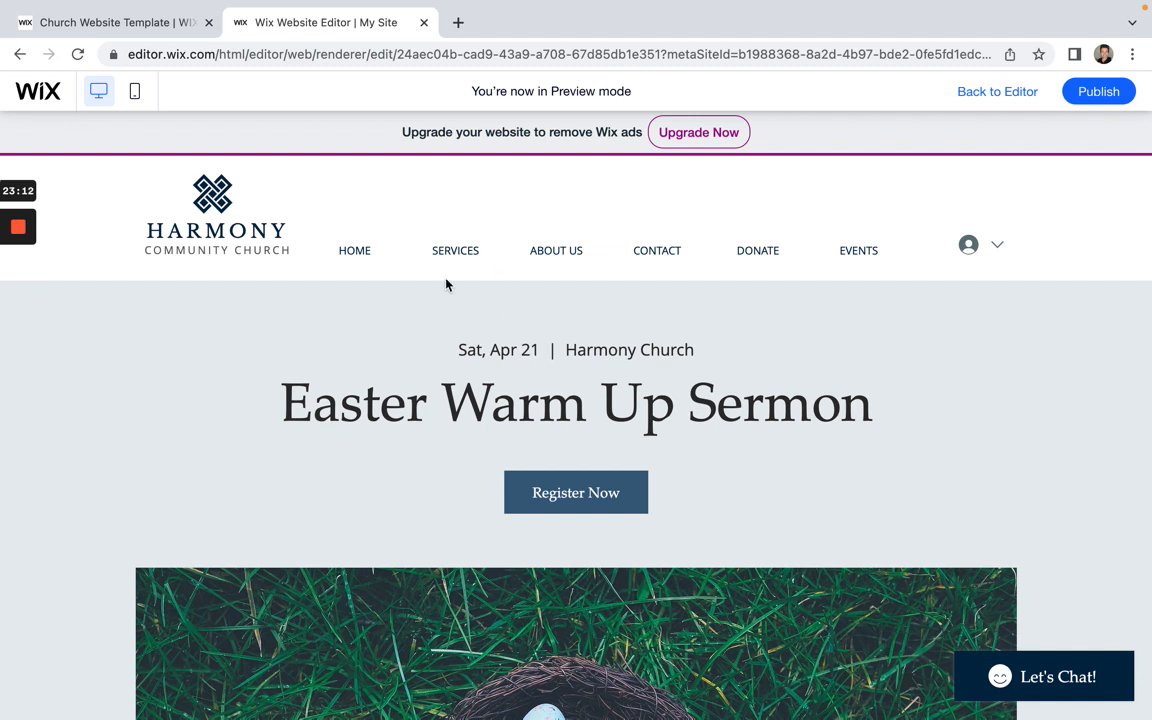
scroll(447, 285, "down", 1)
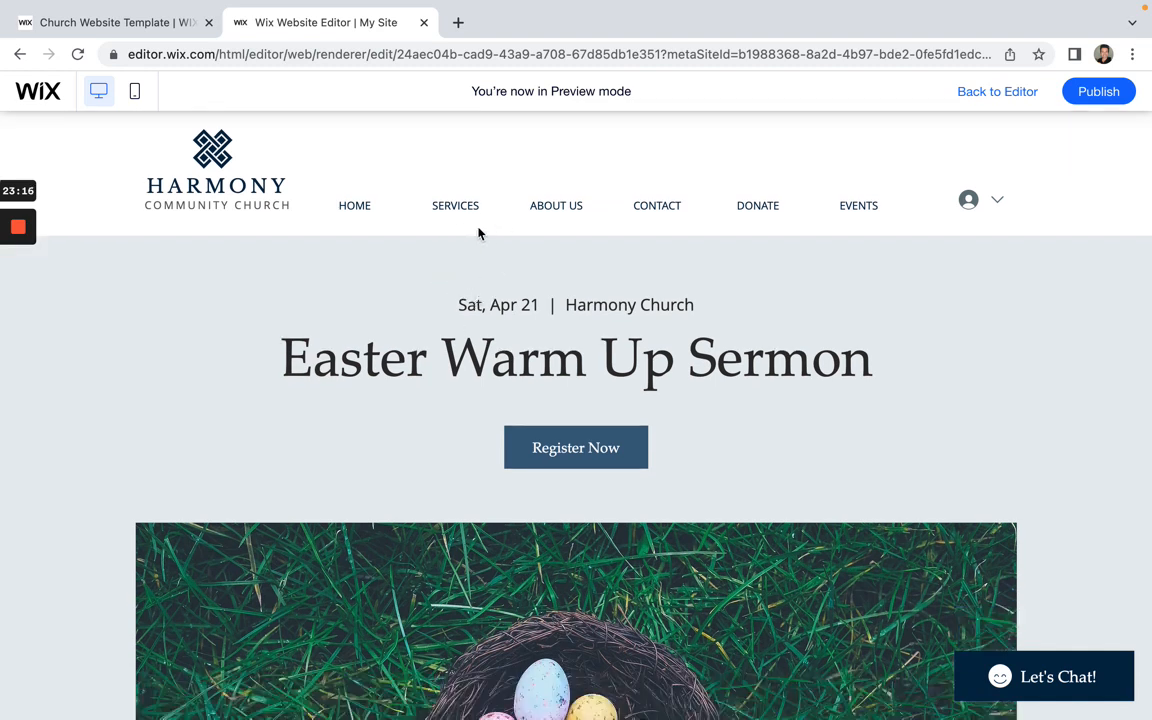
key("super+p")
left_click(475, 248)
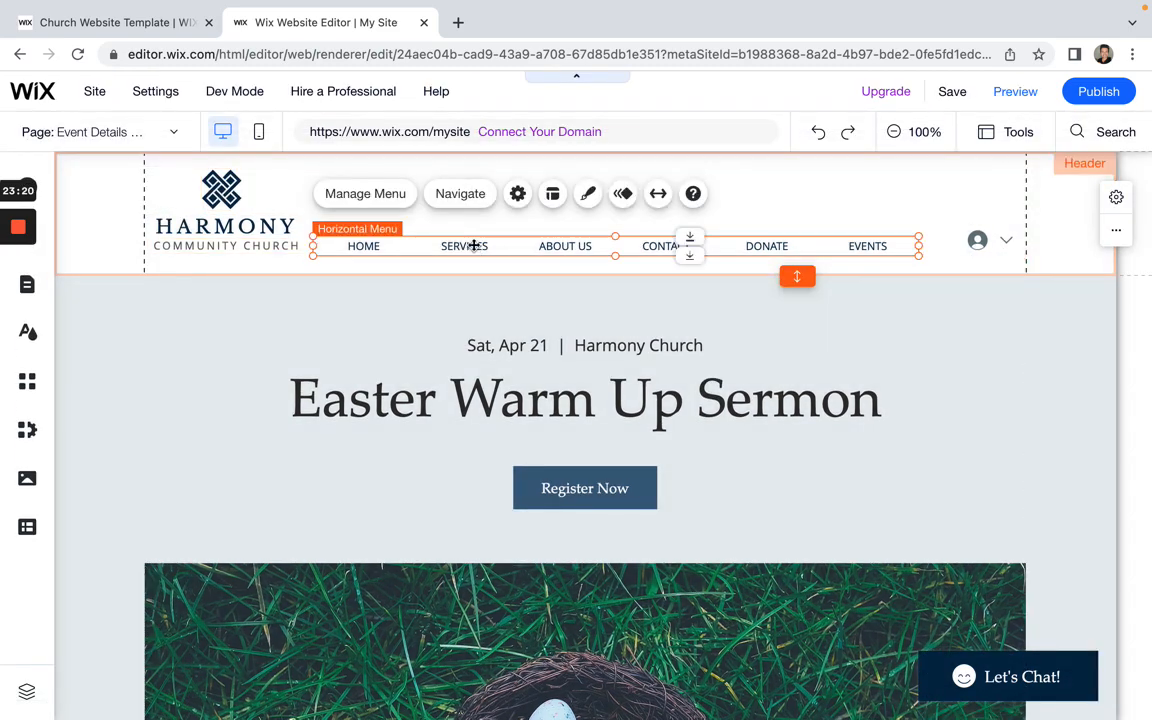
left_click(400, 196)
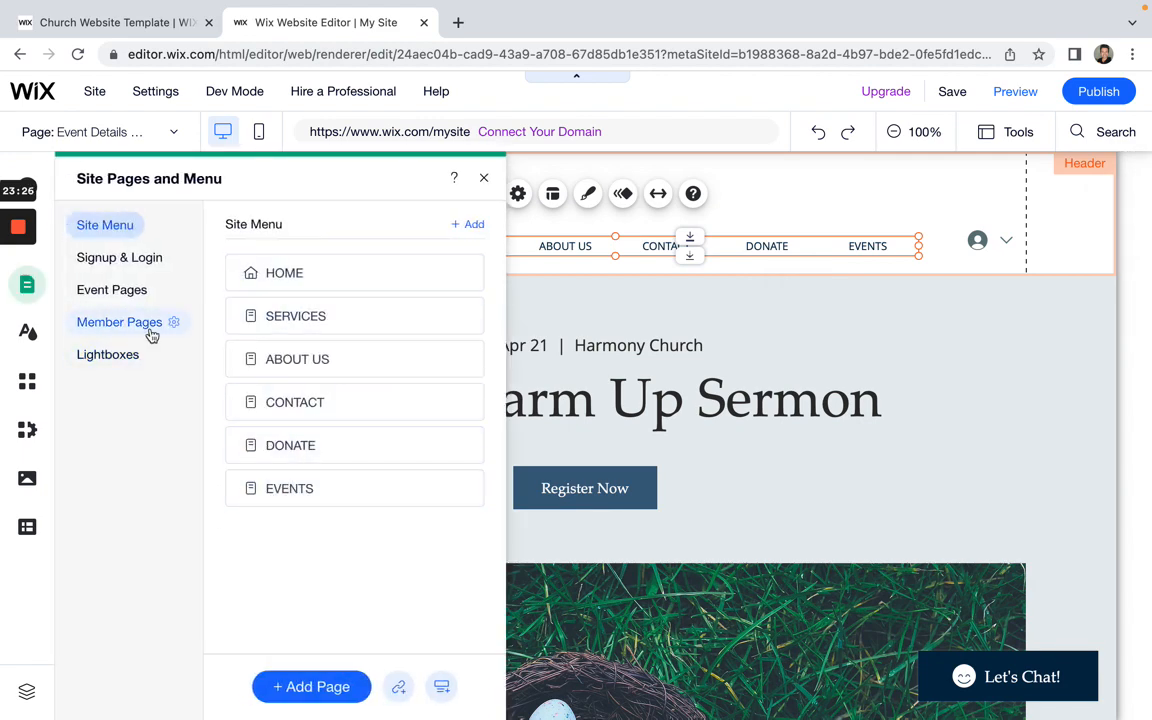
left_click(117, 260)
left_click(110, 300)
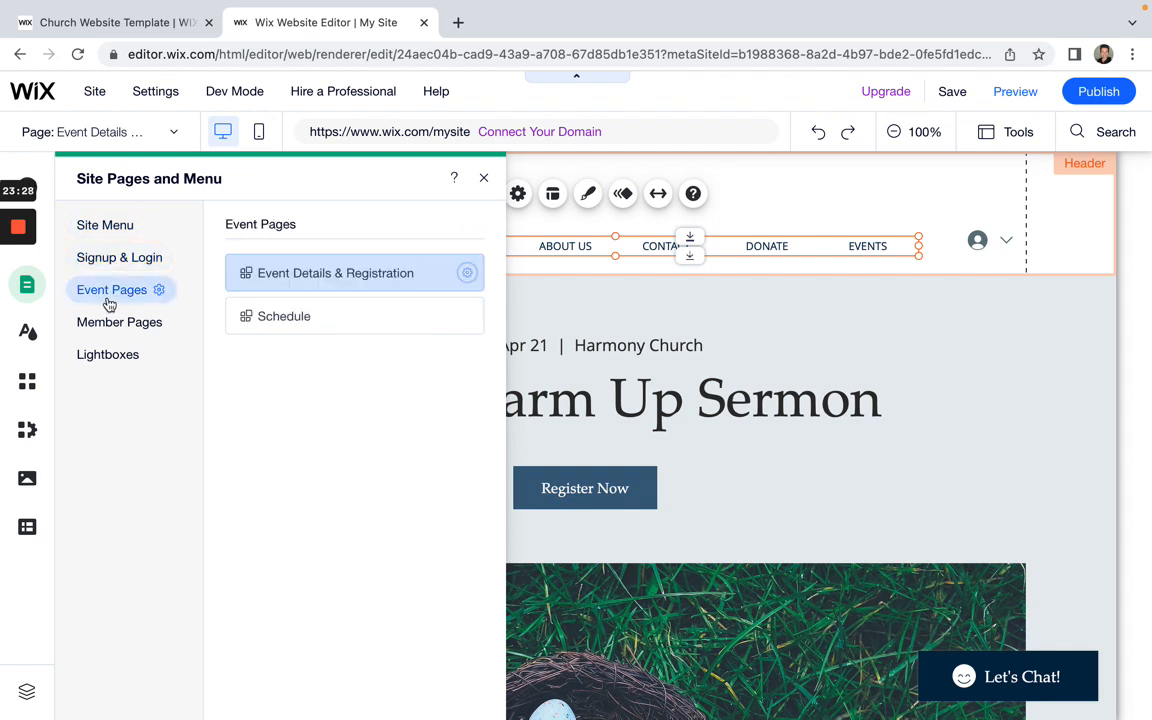
left_click(103, 326)
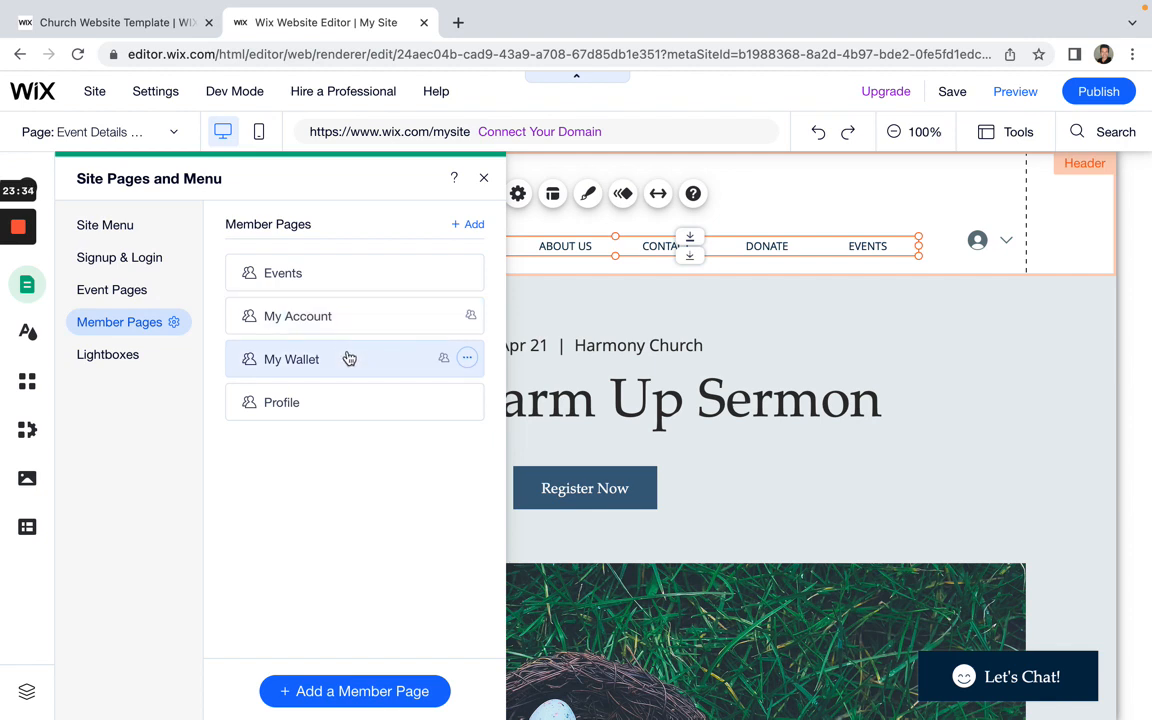
left_click(112, 356)
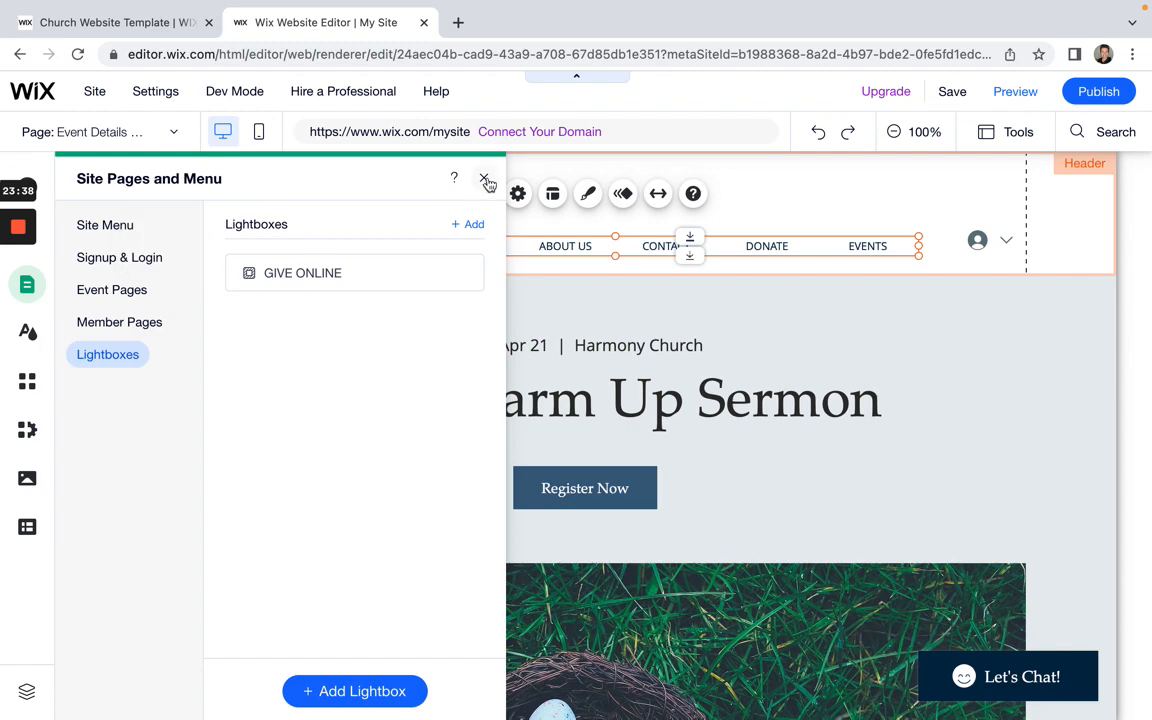
left_click(484, 180)
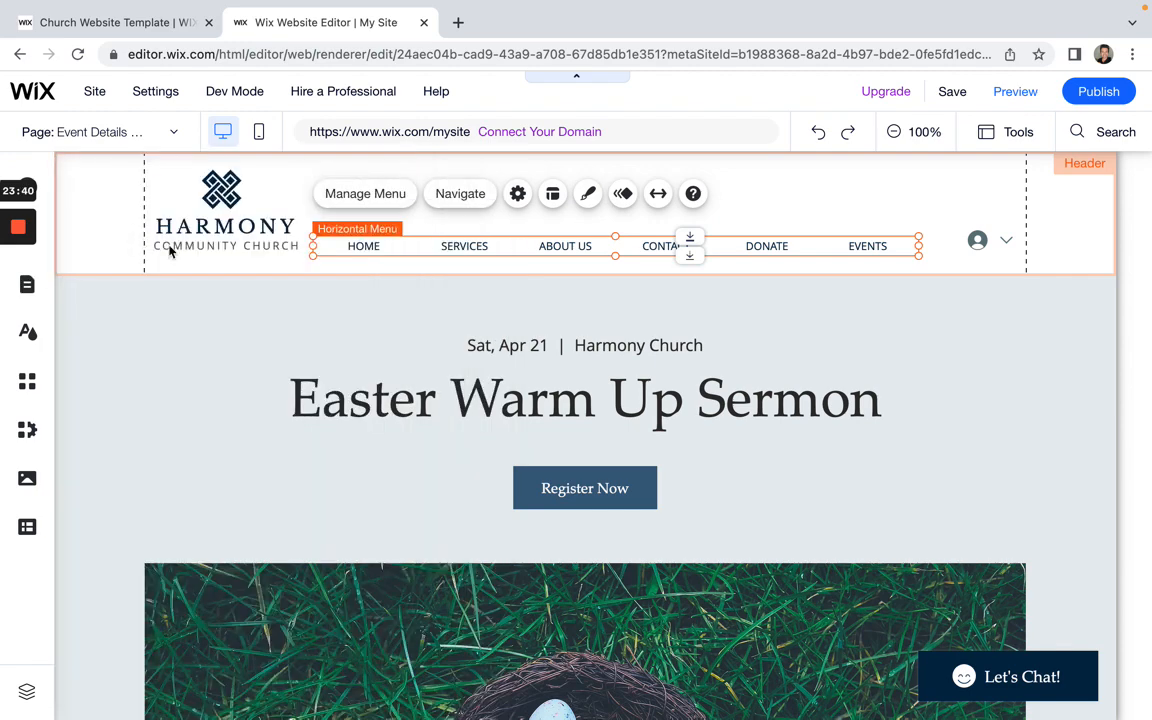
Step: Look through the header menu's Advanced Settings, Layout options and Design presets
scroll(456, 513, "down", 1)
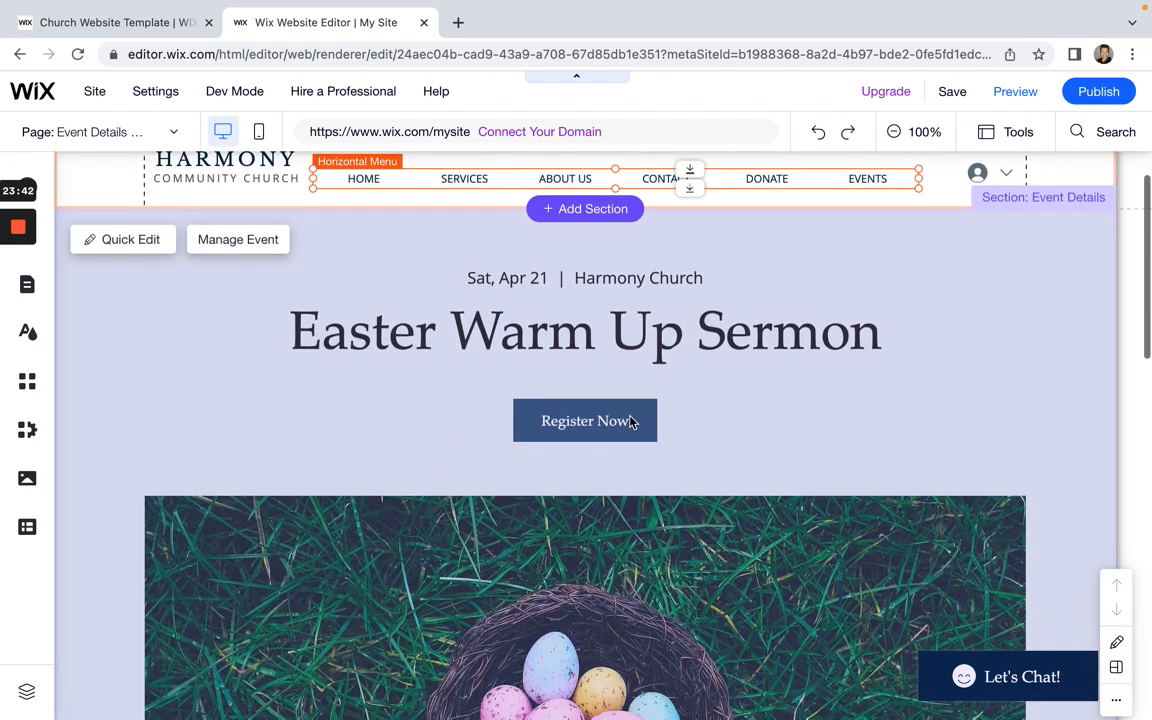
scroll(635, 419, "up", 1)
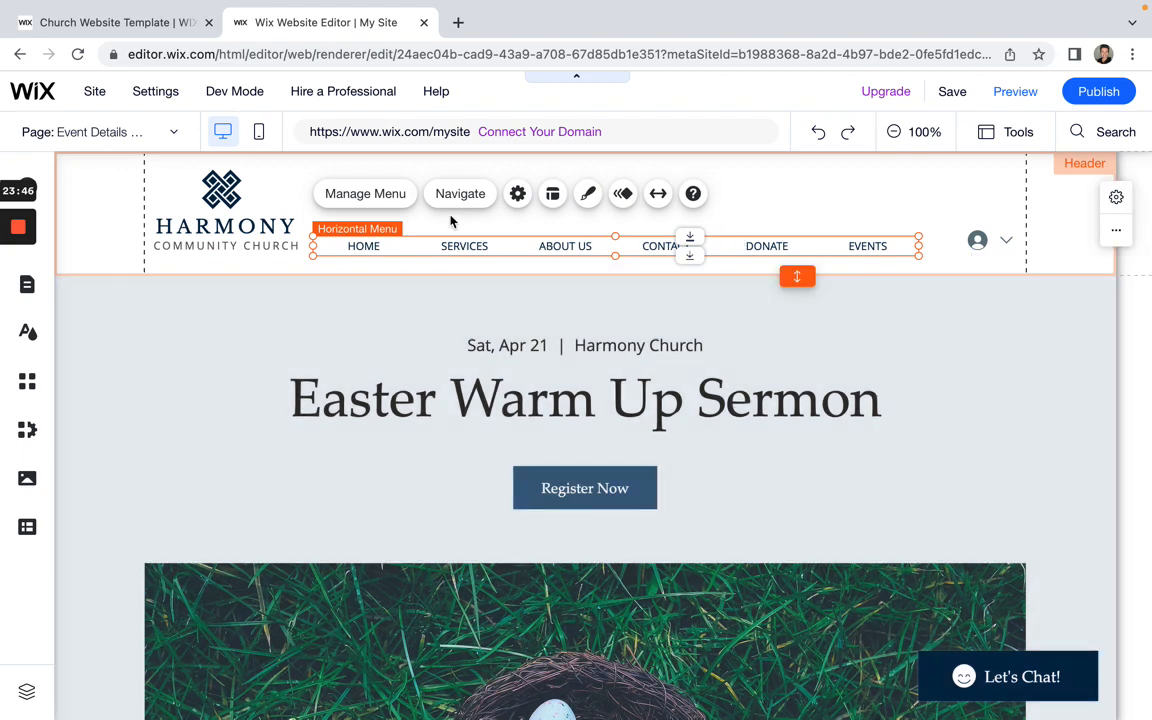
left_click(468, 200)
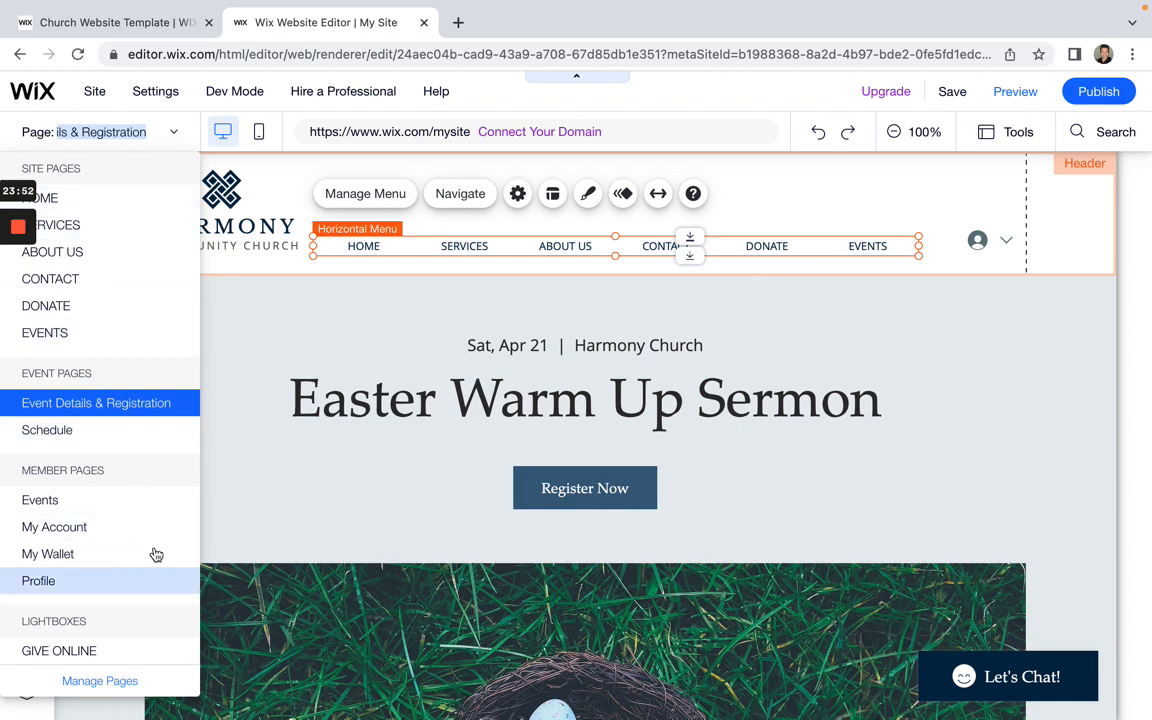
left_click(518, 195)
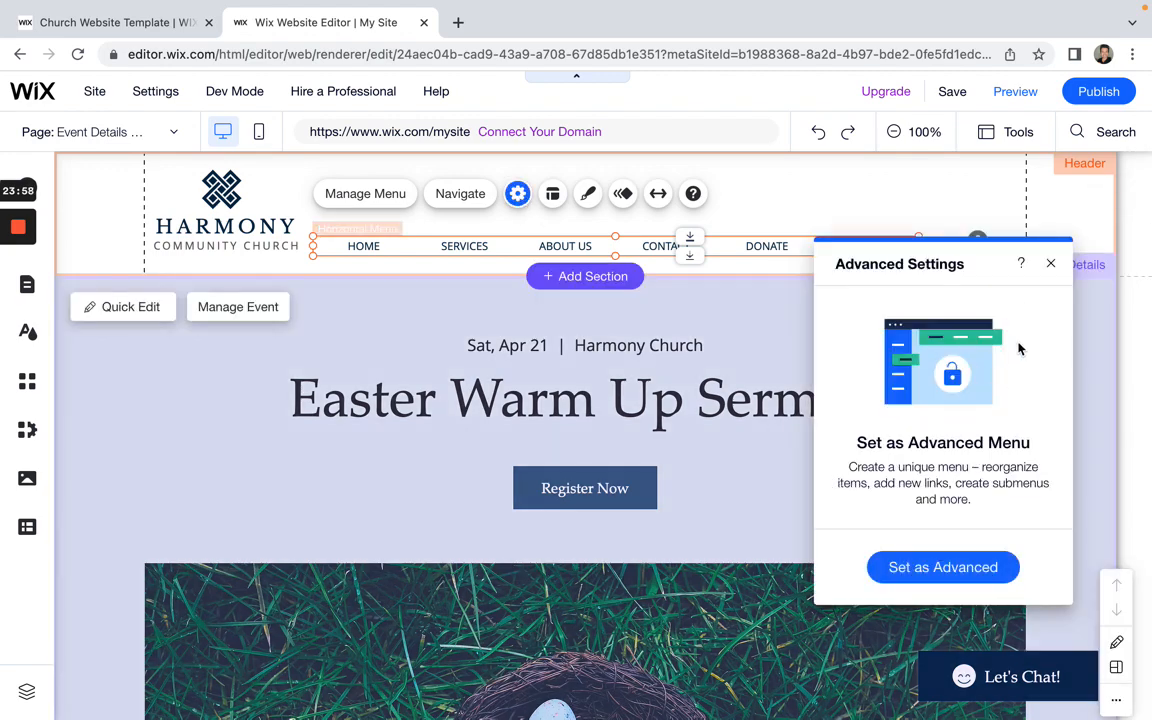
left_click(1050, 263)
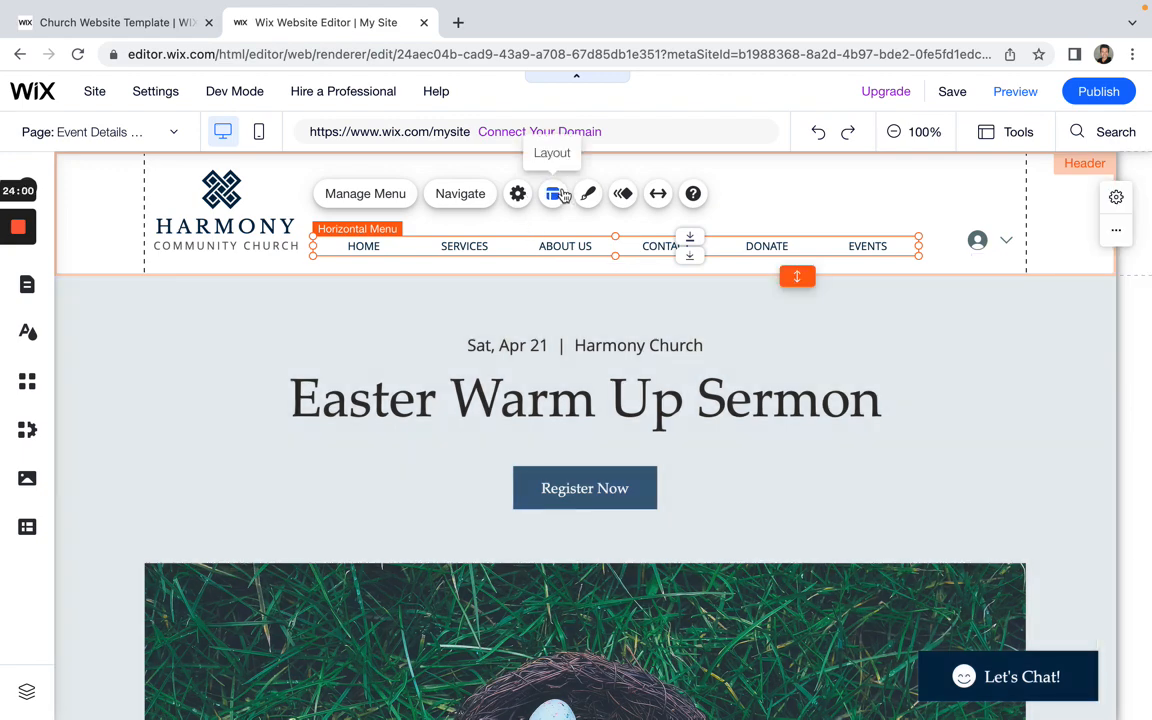
left_click(555, 194)
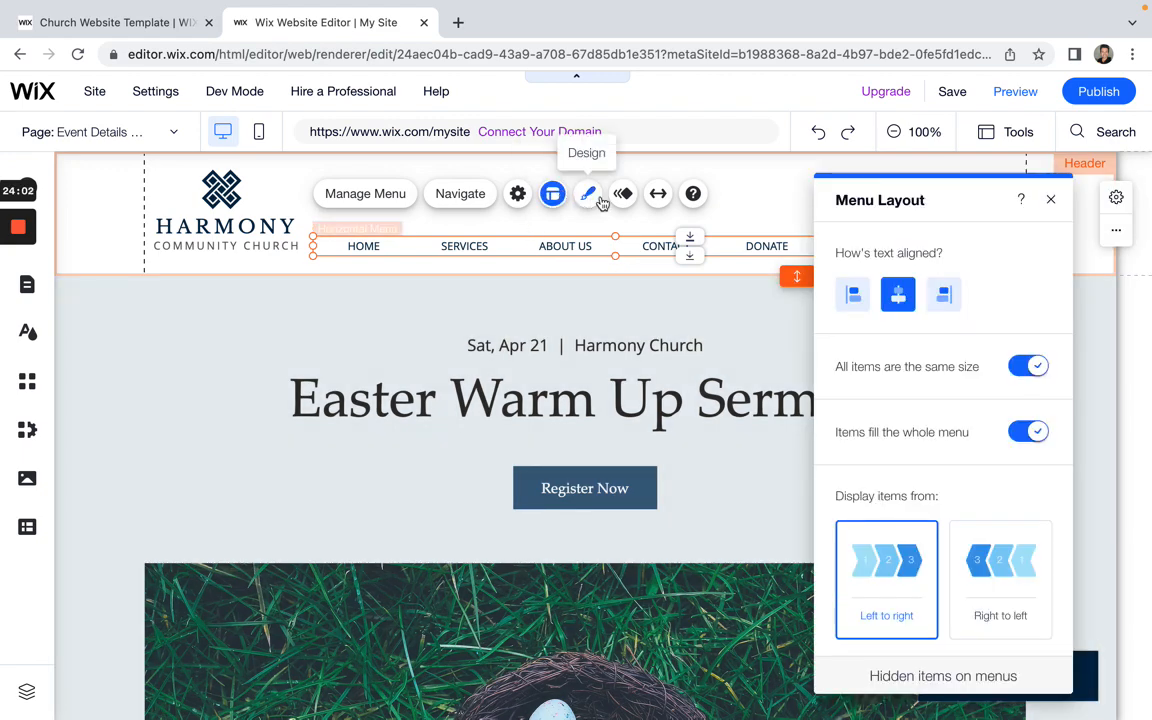
left_click(598, 199)
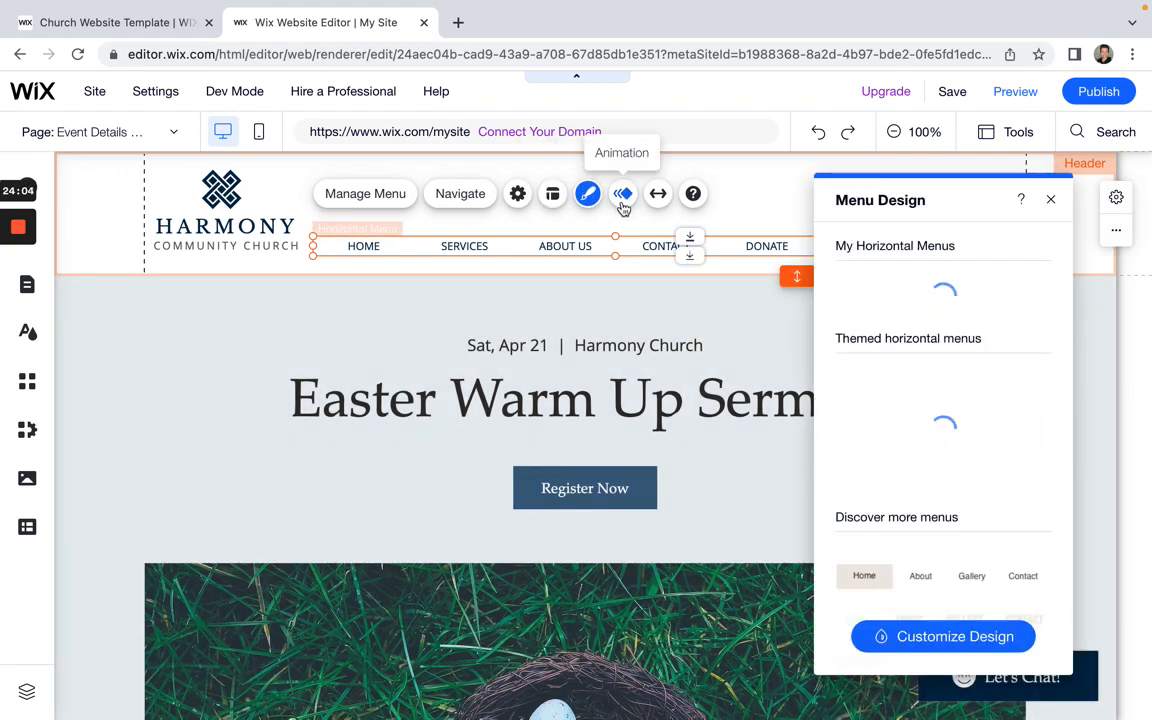
Step: Preview the menu entrance animations: Bounce, Glide, Float, Spin, Fly, Turn, Puff, Arc and Fold in
left_click(623, 197)
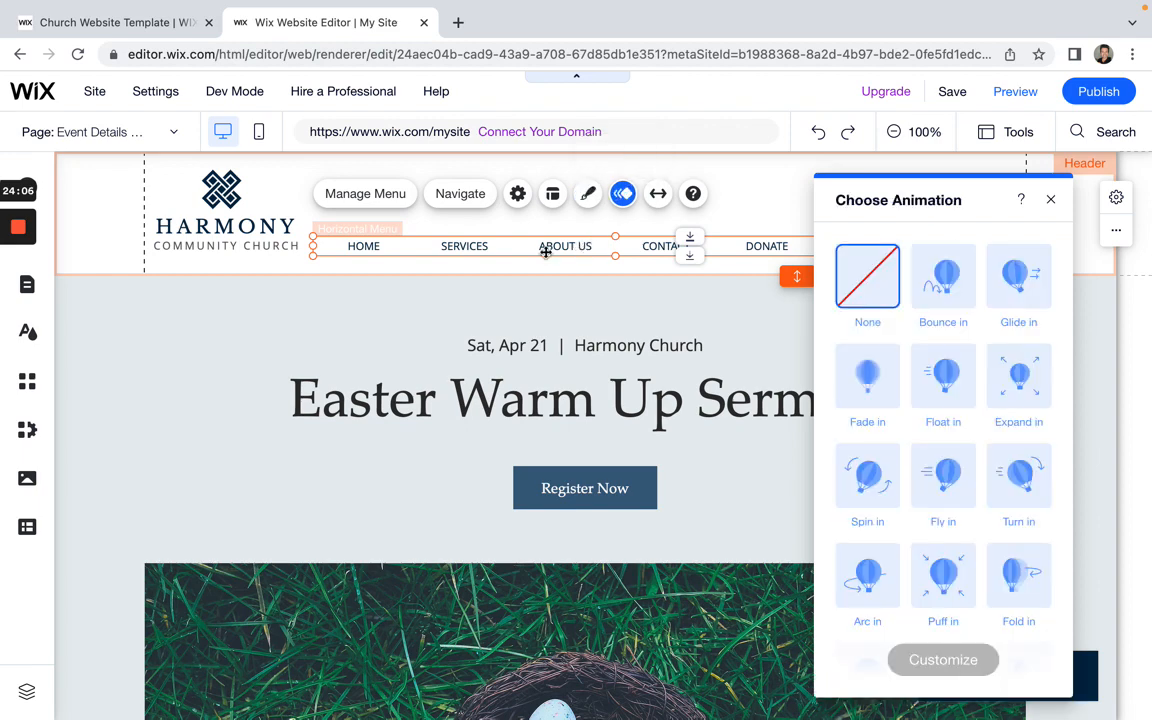
left_click(935, 285)
left_click(1015, 298)
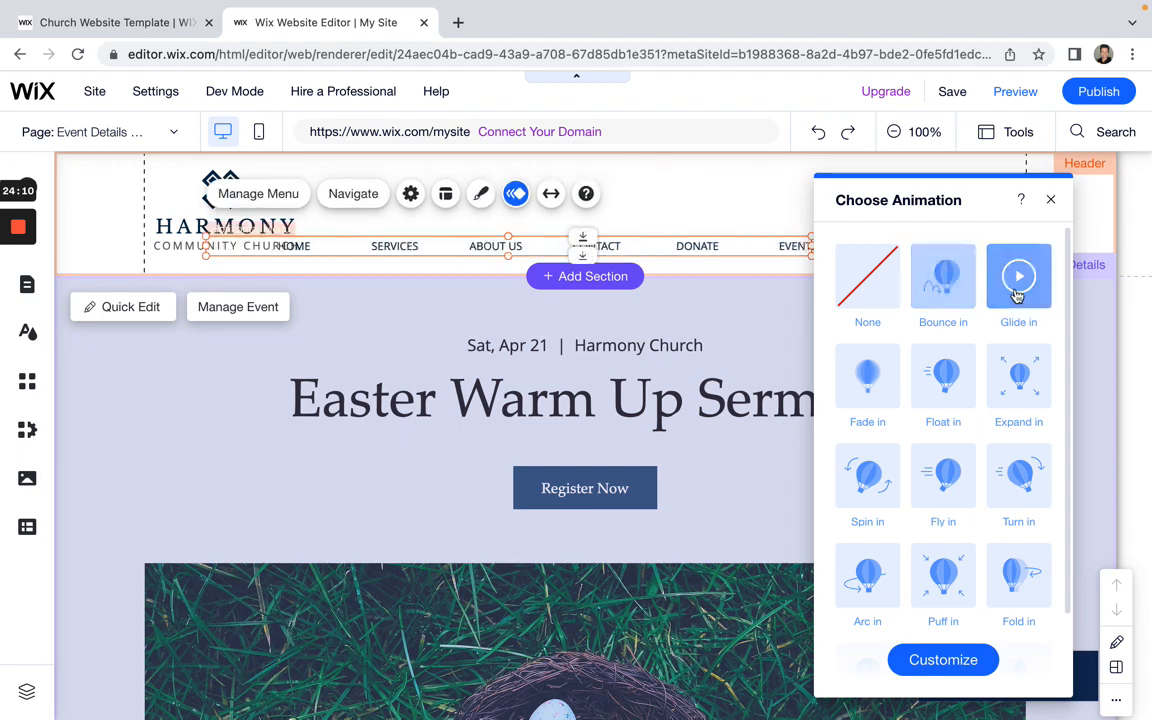
left_click(945, 383)
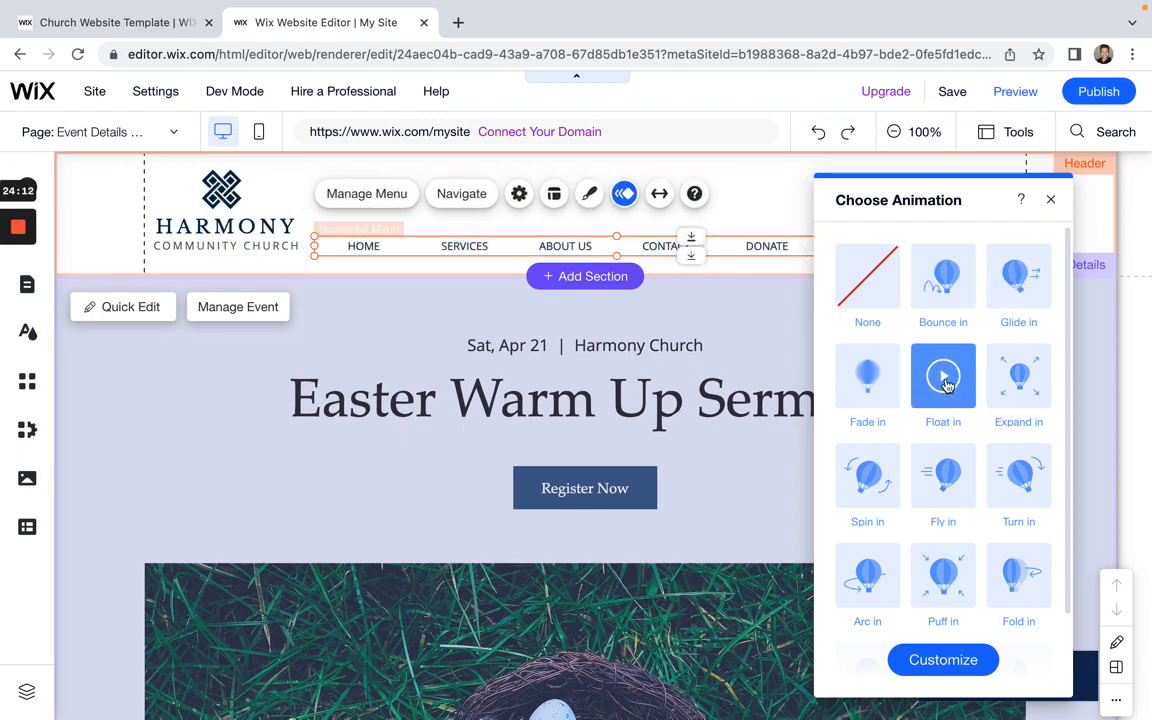
left_click(872, 480)
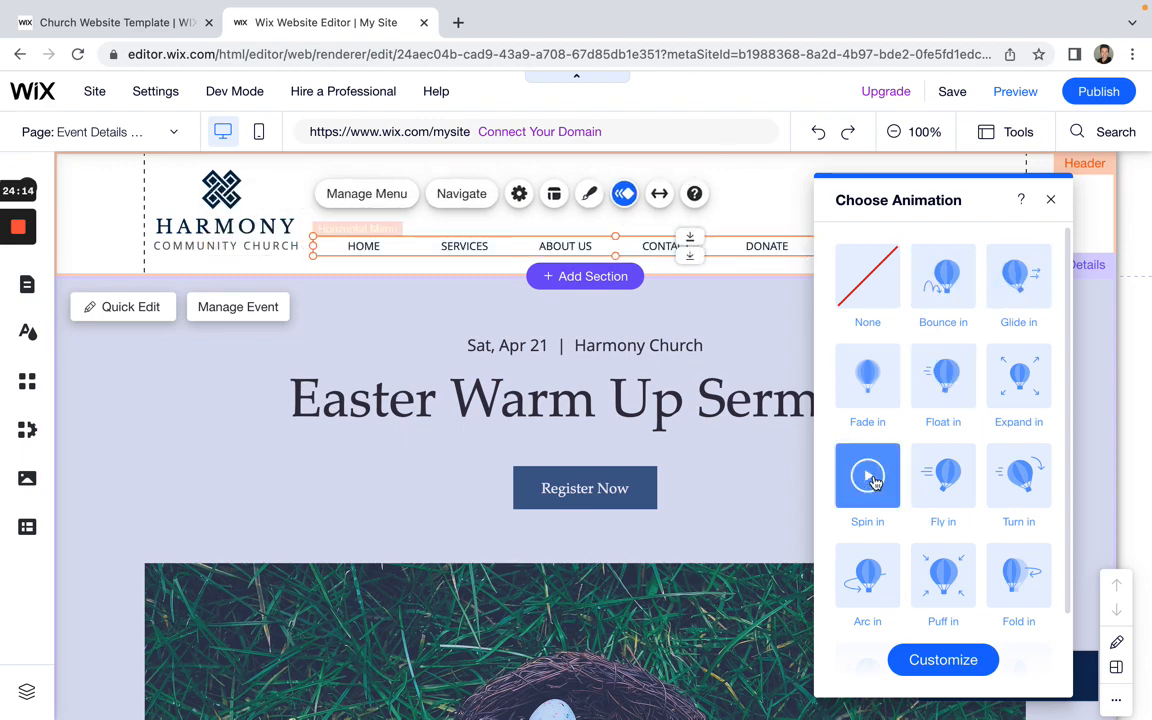
left_click(945, 480)
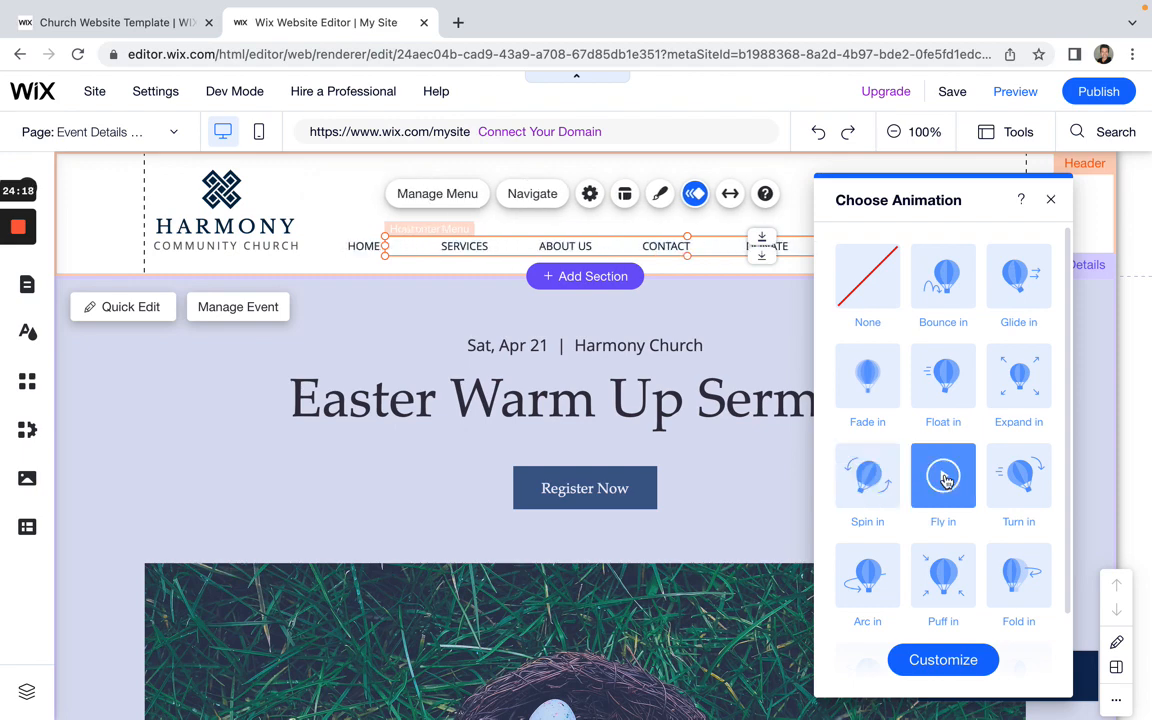
left_click(1021, 479)
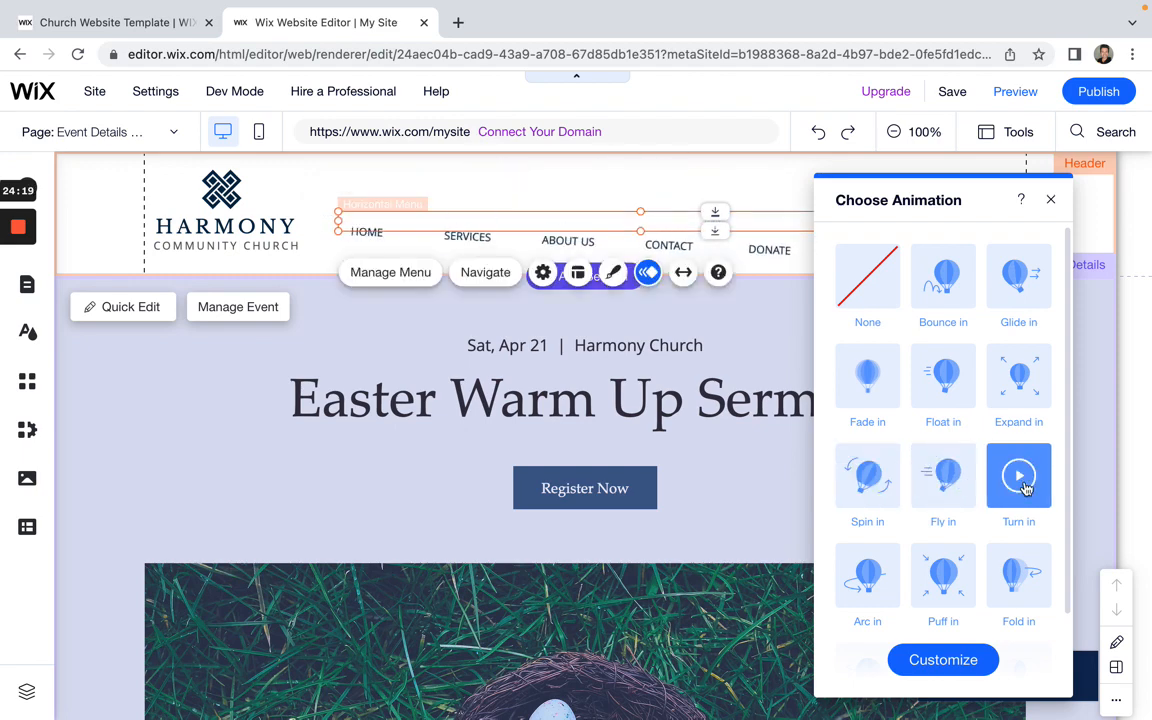
left_click(945, 593)
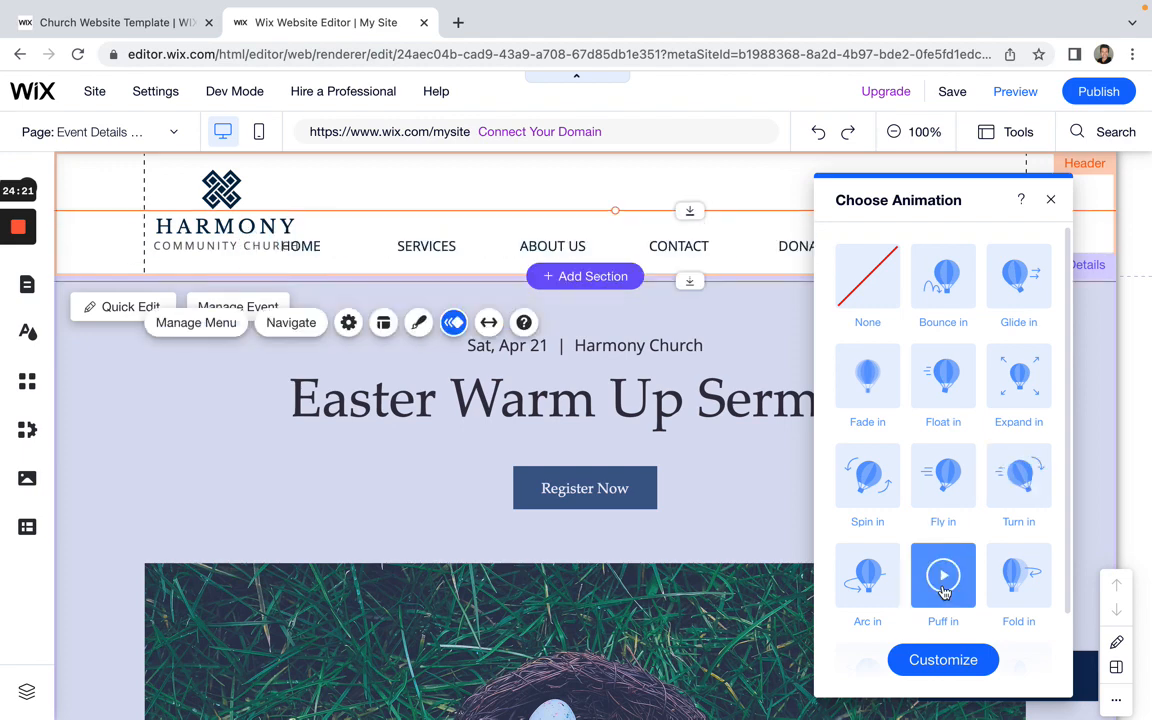
left_click(872, 575)
left_click(1016, 586)
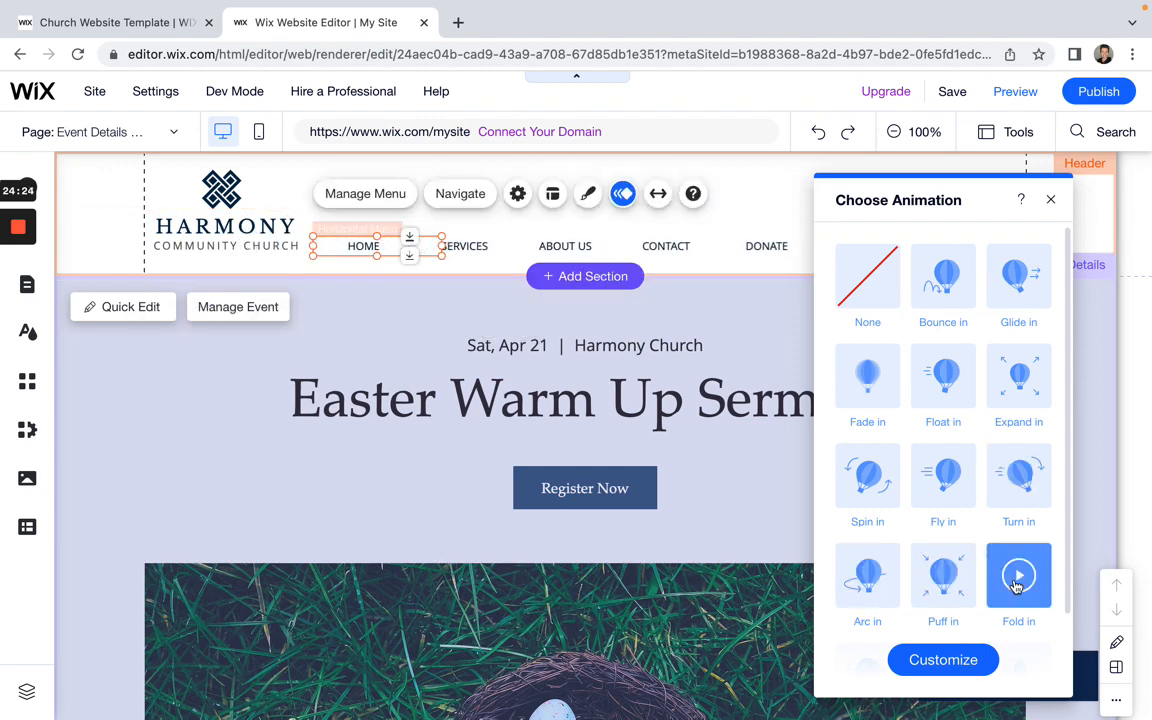
Step: Set the menu animation to None and close the animation choices
left_click(870, 287)
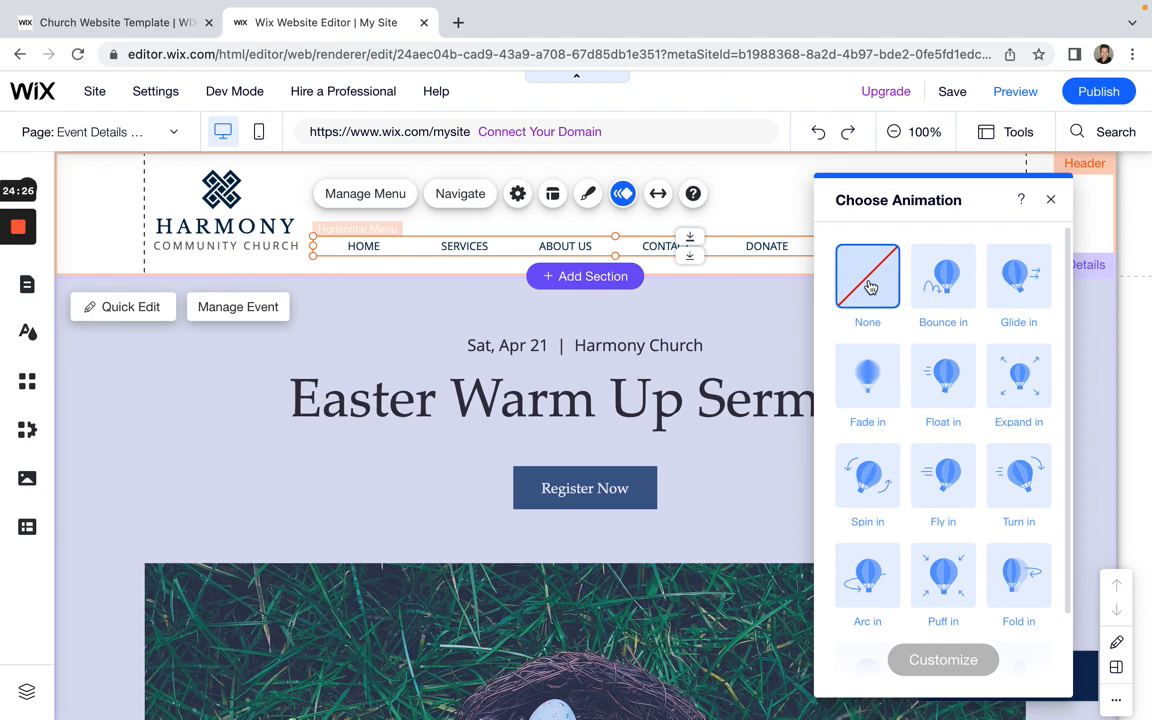
left_click(784, 311)
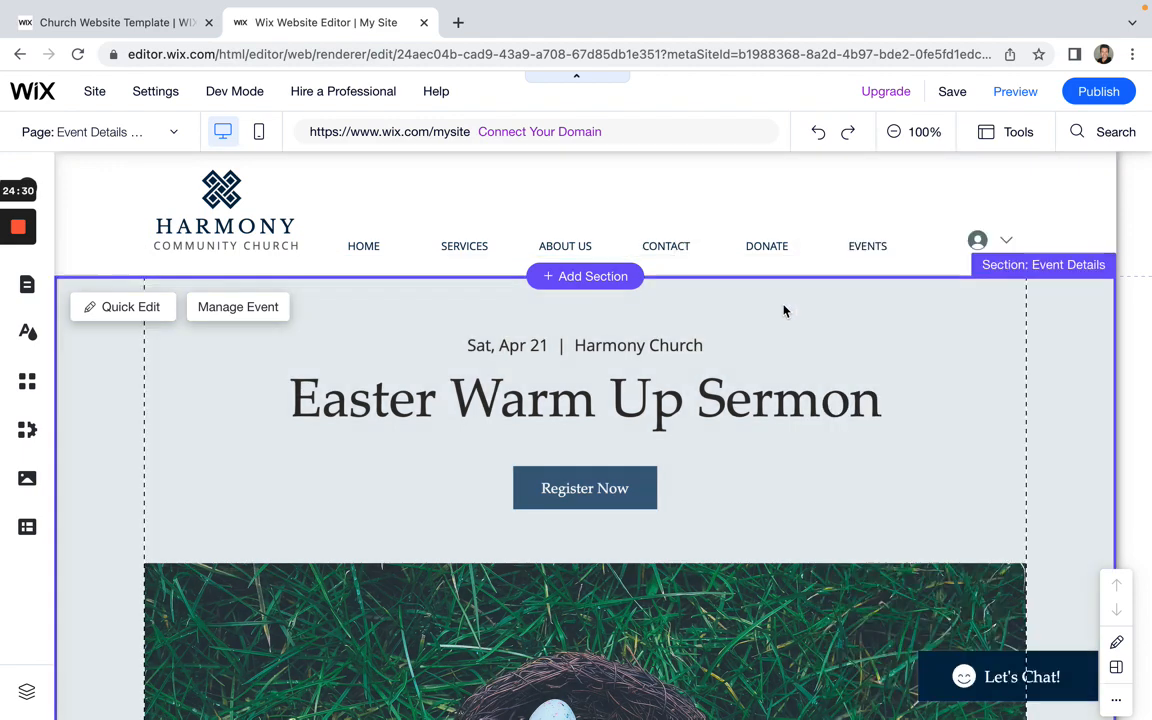
left_click(672, 247)
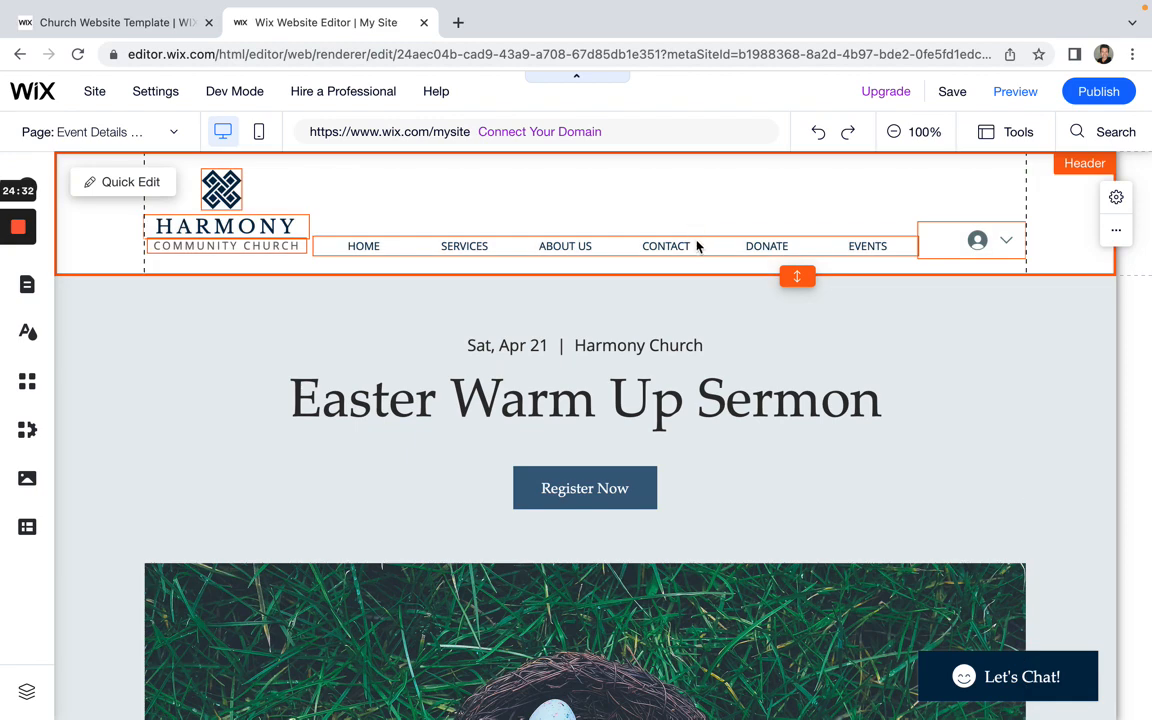
double_click(684, 247)
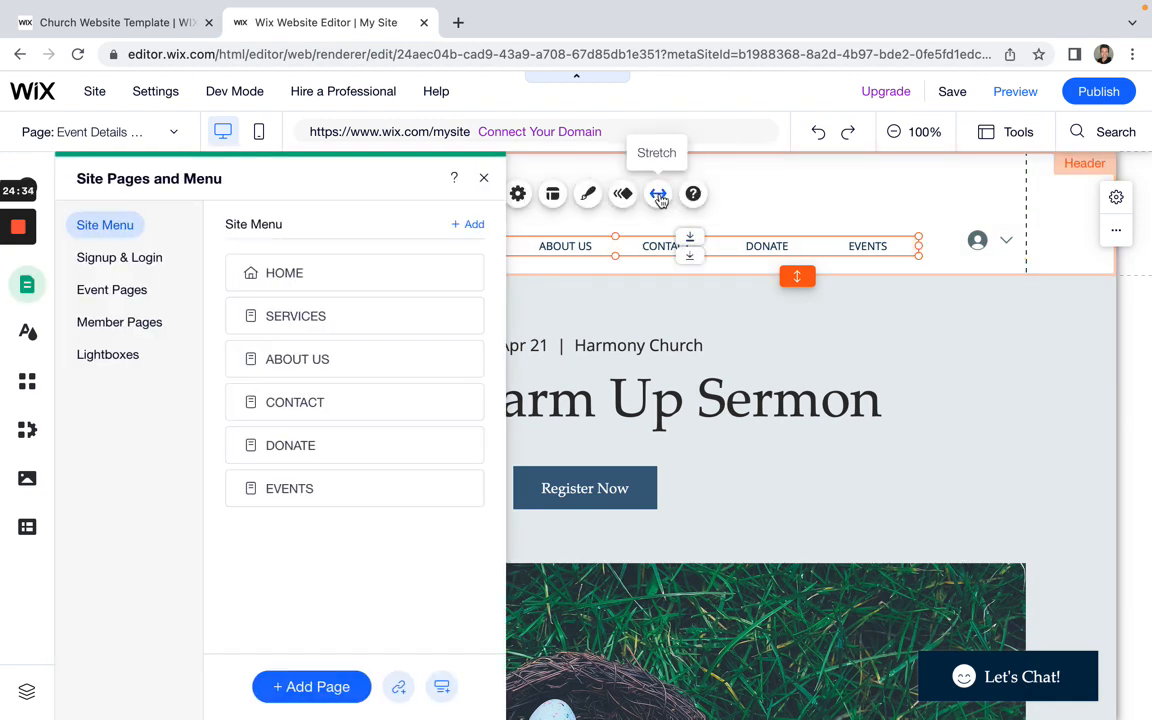
left_click(474, 178)
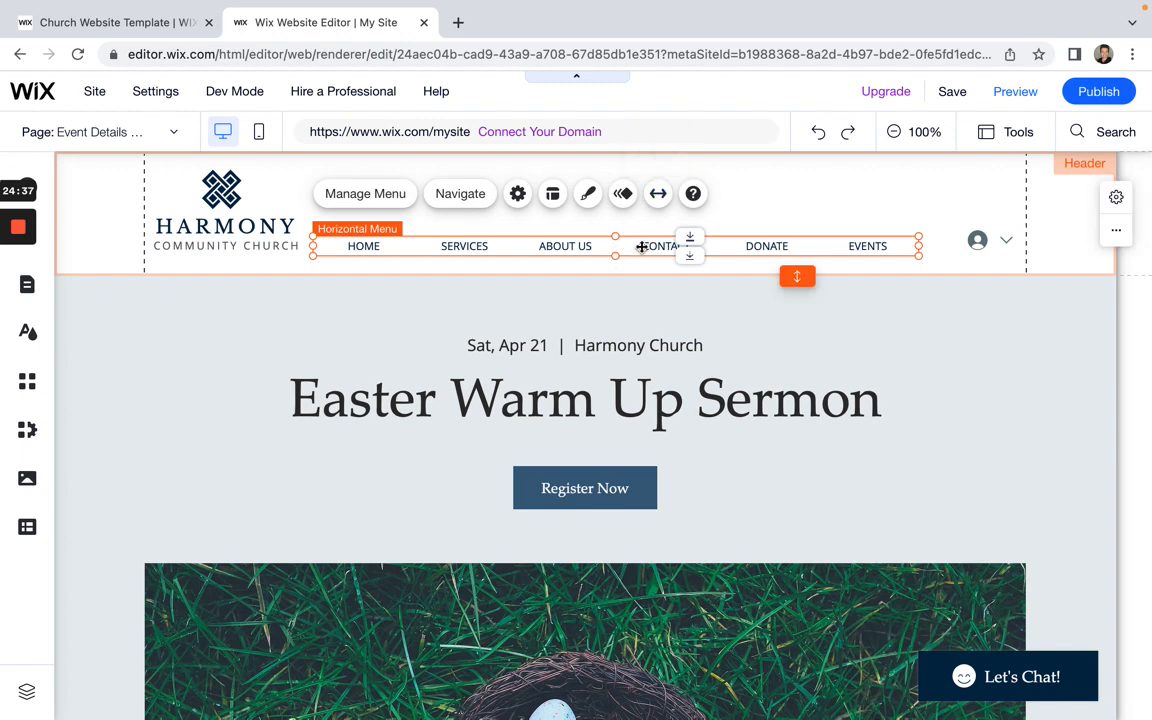
left_click(658, 195)
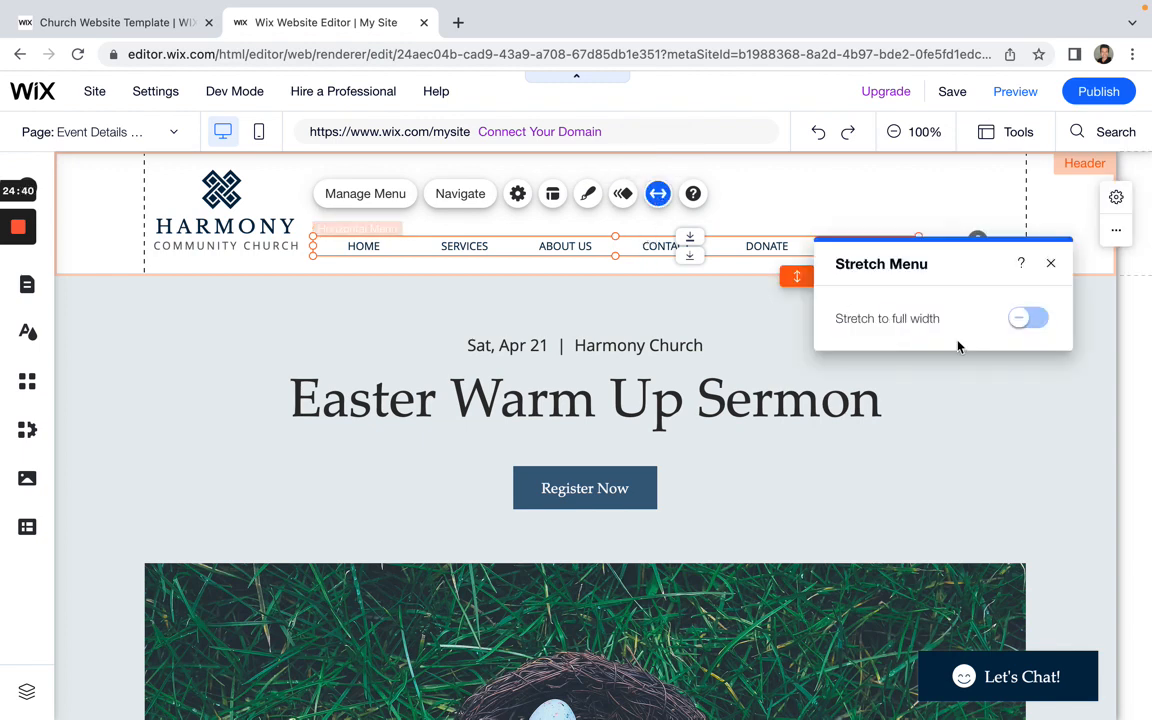
left_click(1030, 320)
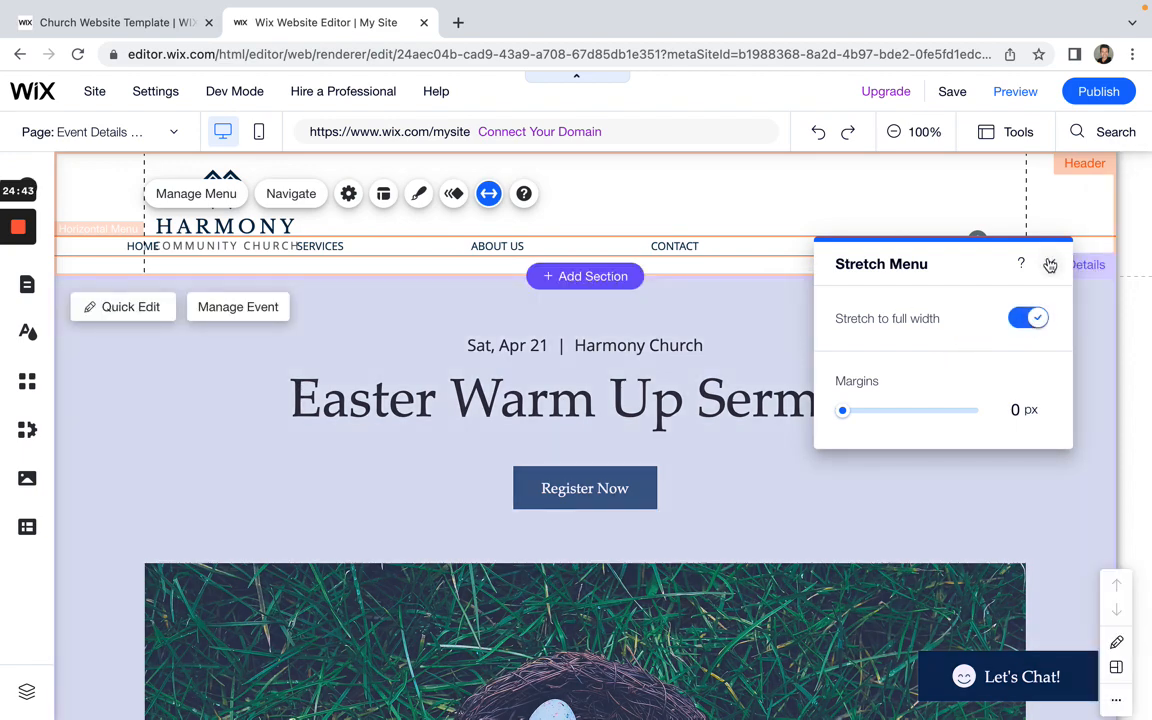
left_click(1050, 263)
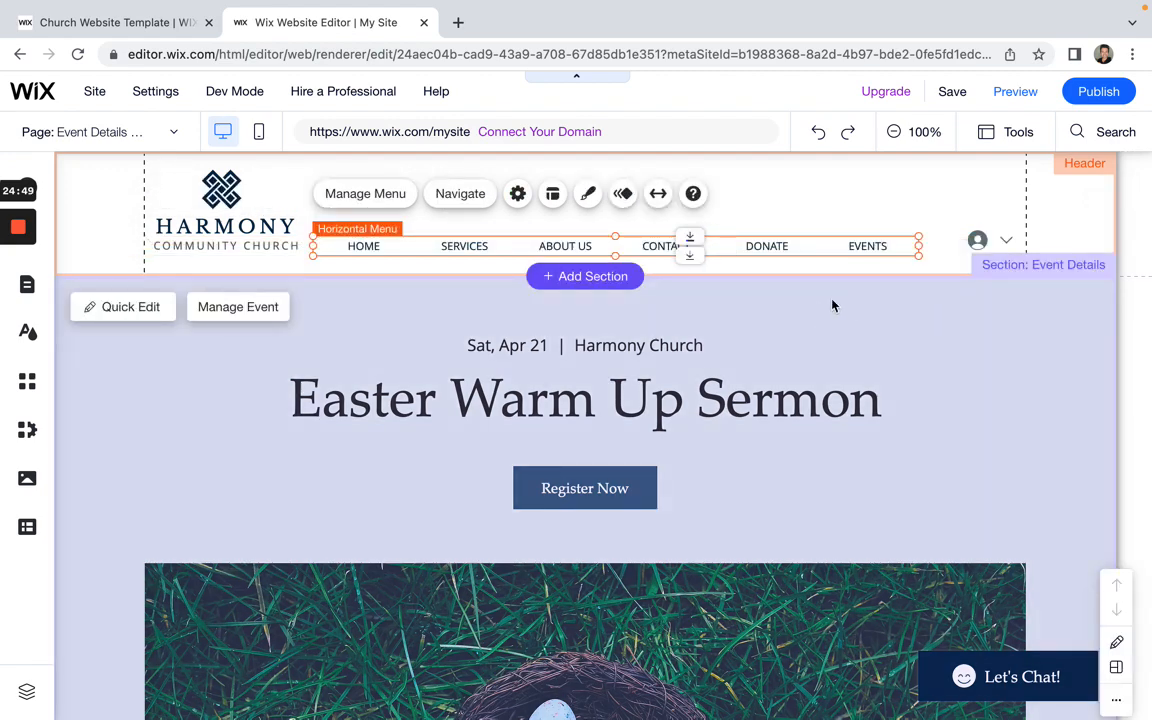
left_click(832, 305)
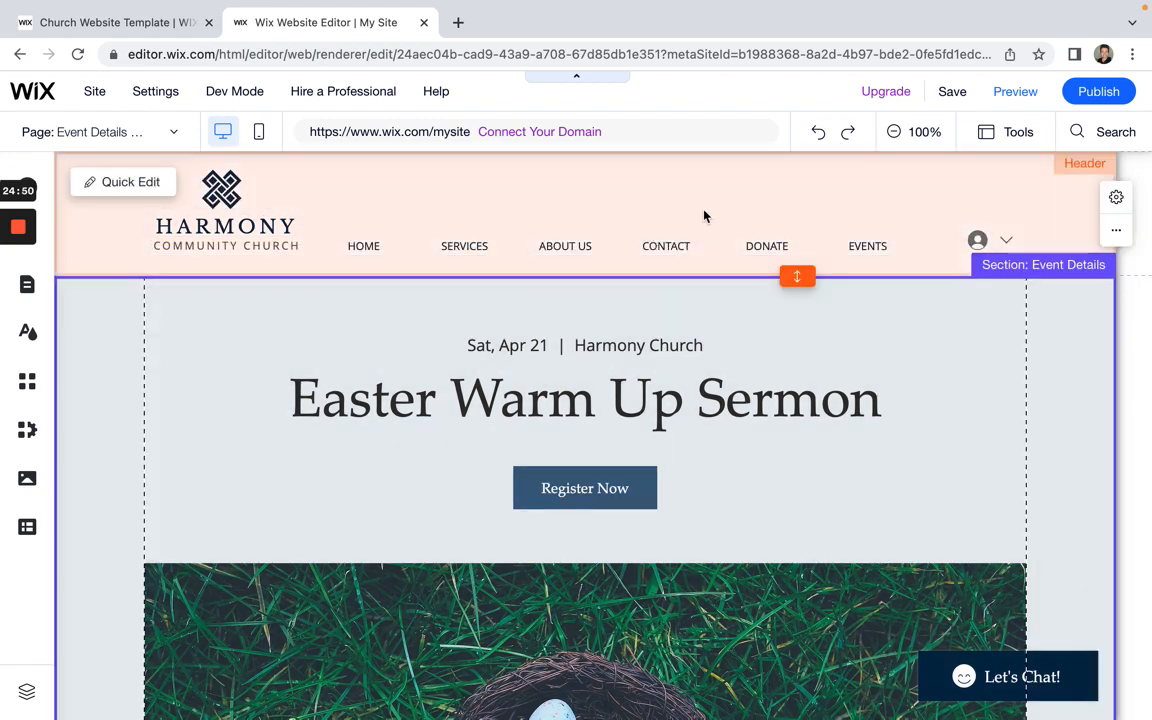
Step: Review the header's design presets and menu help, then close both without changes
left_click(649, 254)
left_click(649, 254)
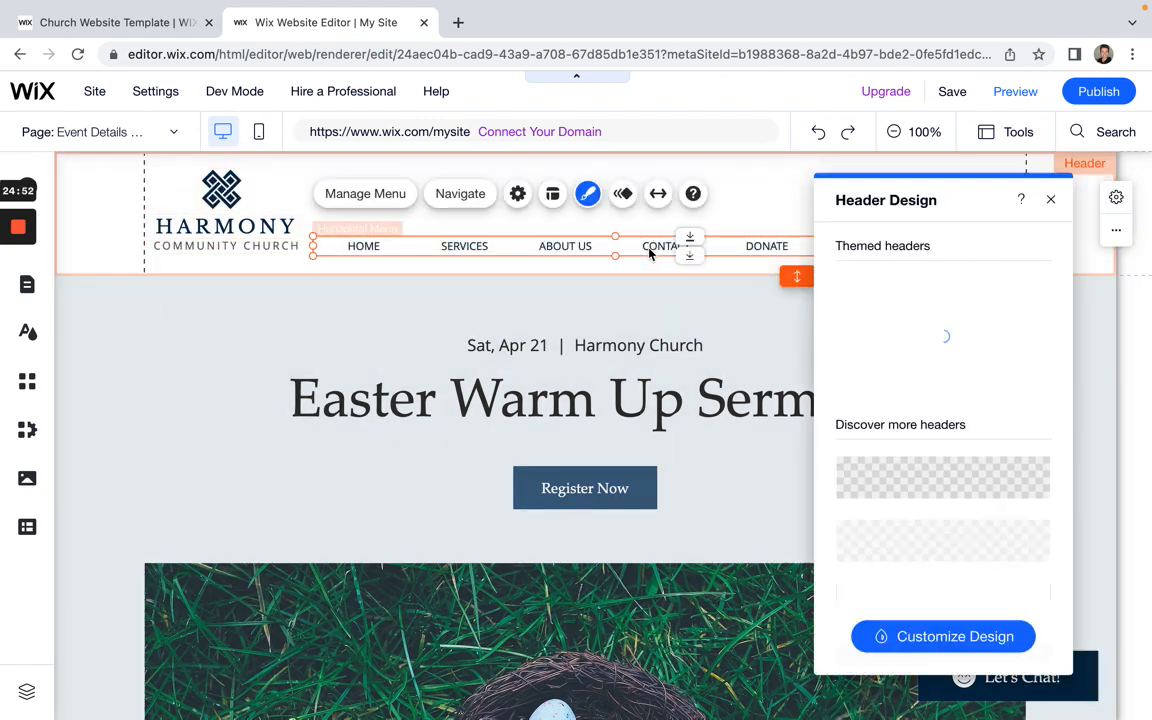
left_click(694, 195)
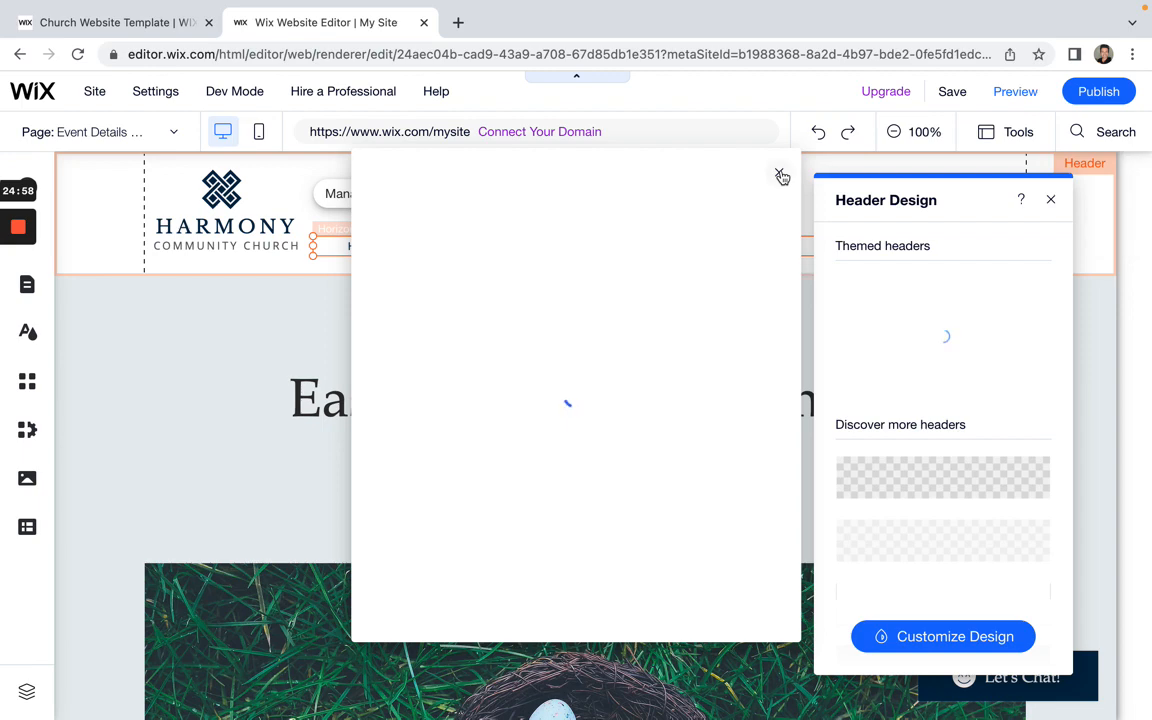
left_click(781, 176)
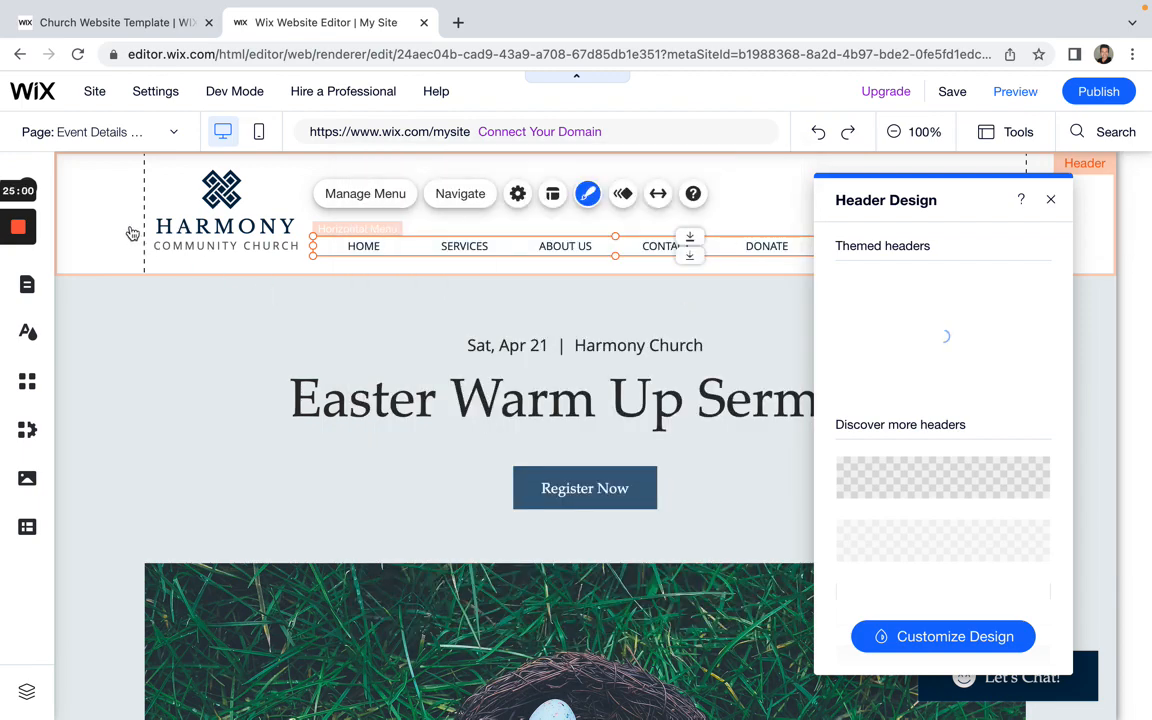
left_click(234, 367)
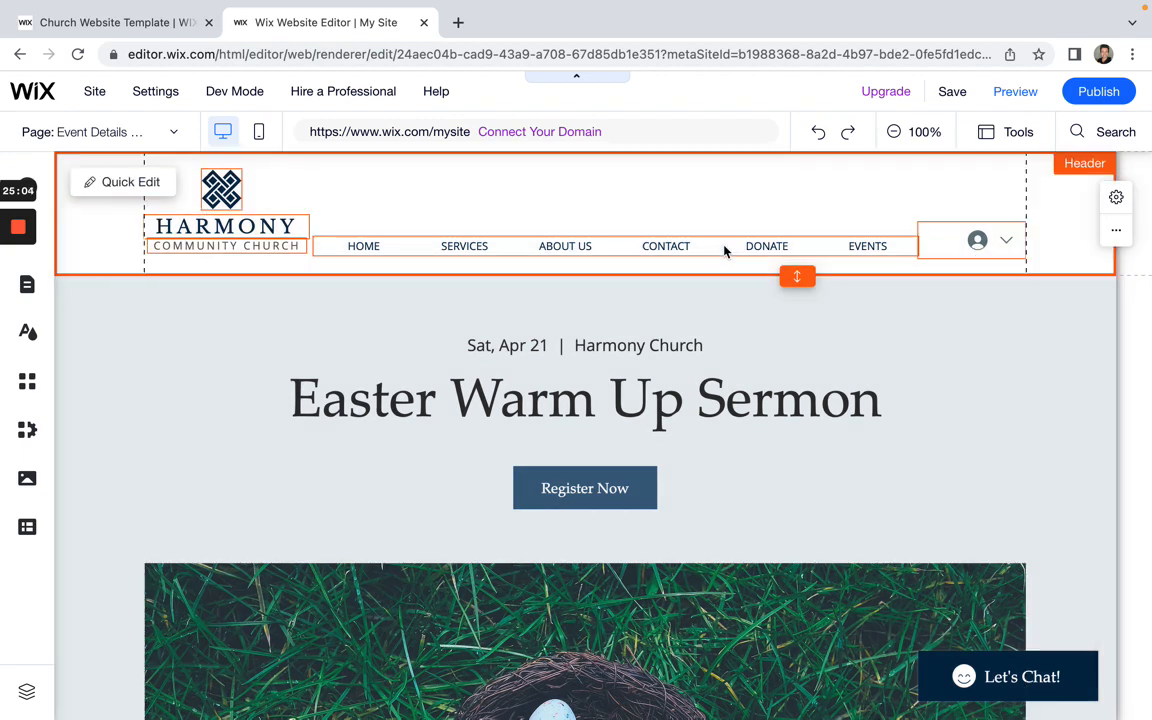
Step: Nudge the horizontal menu up about 2 pixels in the header, then select the login bar
left_click(723, 246)
left_click_drag(723, 246, 724, 244)
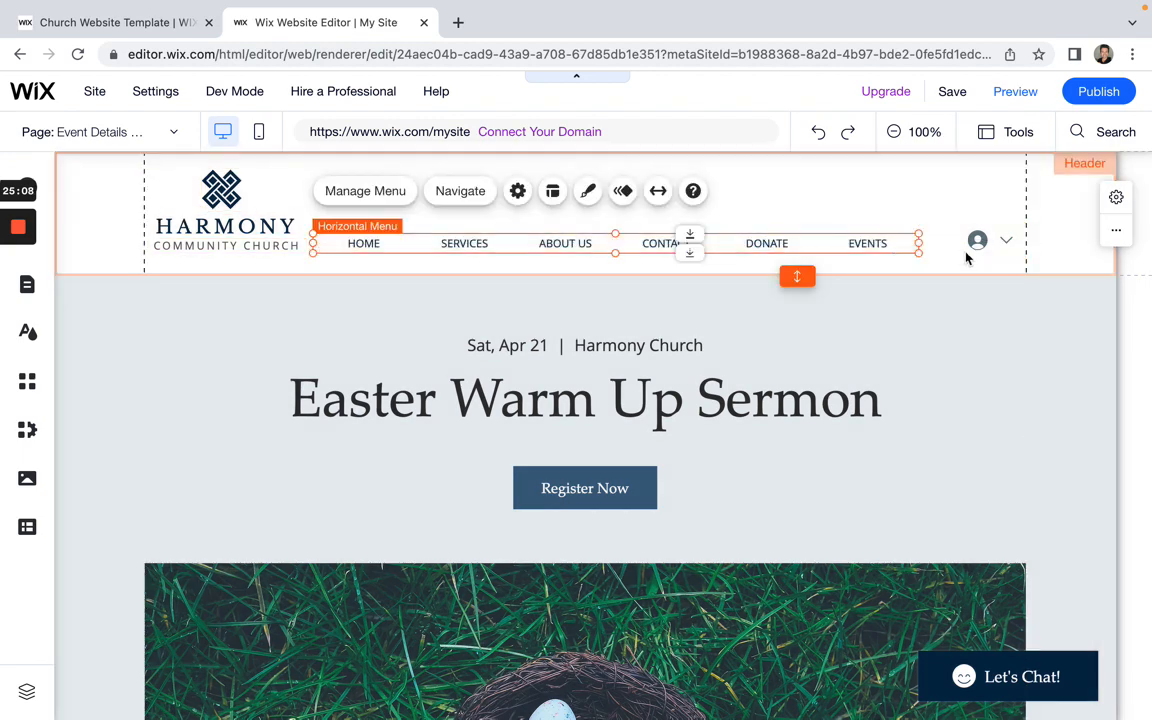
left_click(962, 234)
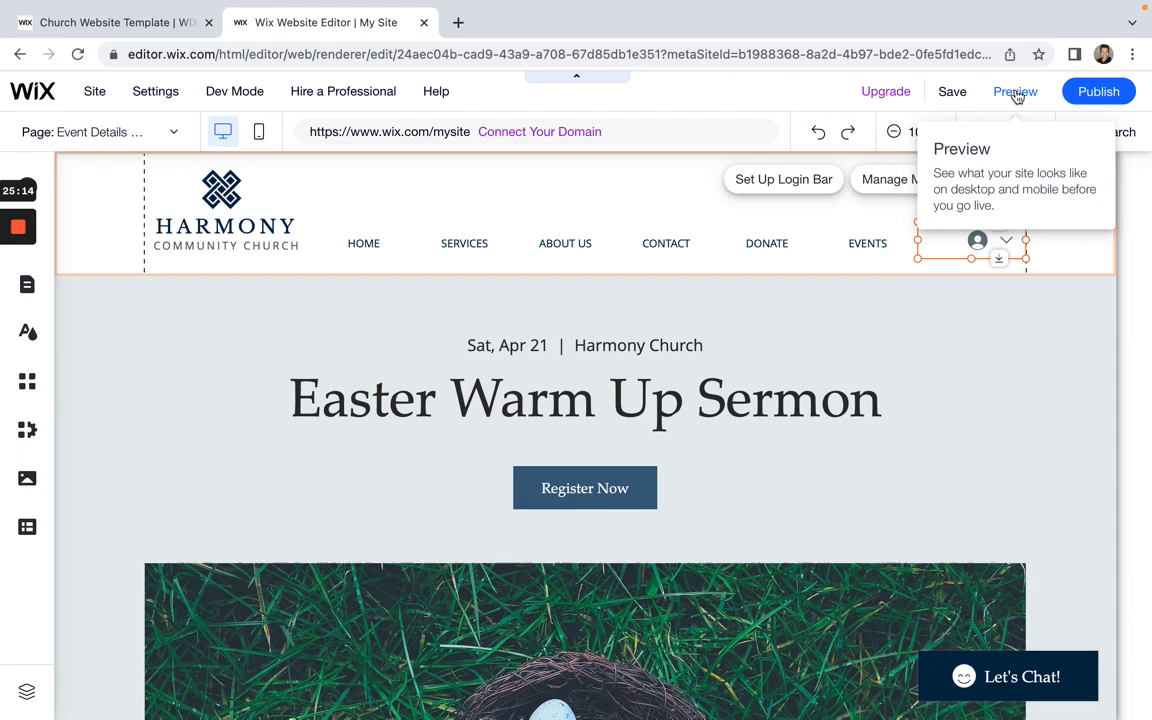
Step: Preview the Easter Warm Up Sermon page to see the HOME-to-EVENTS header menu live
left_click(1015, 91)
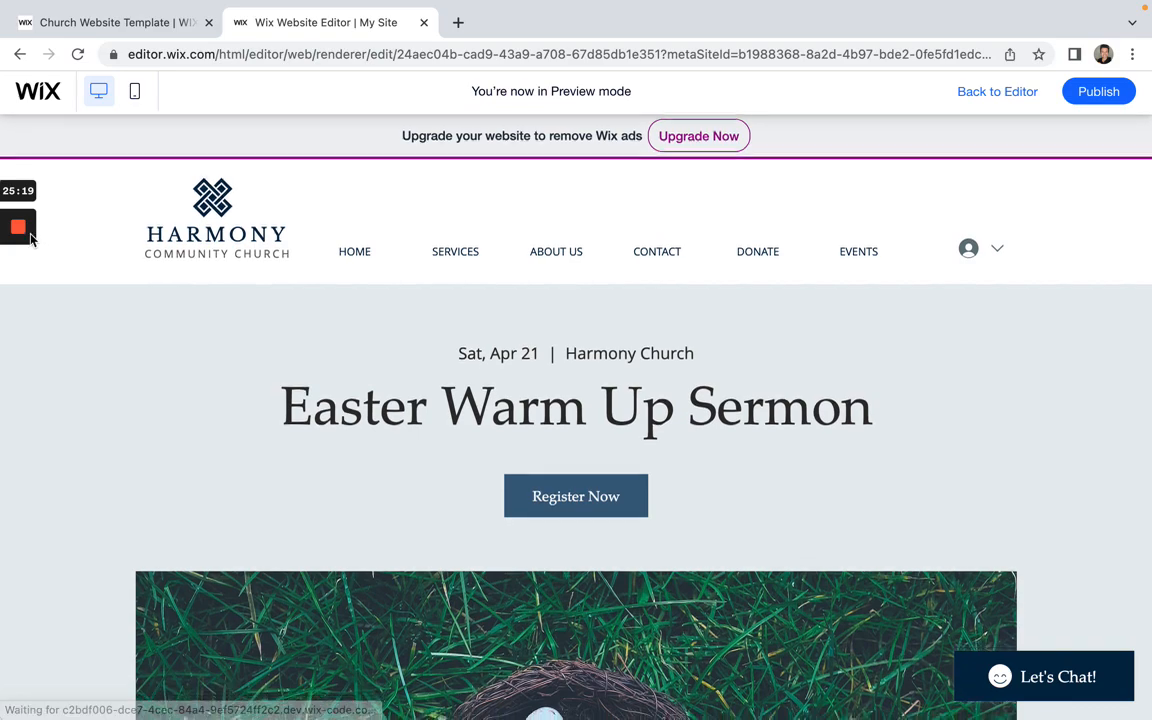
mouse_move(22, 240)
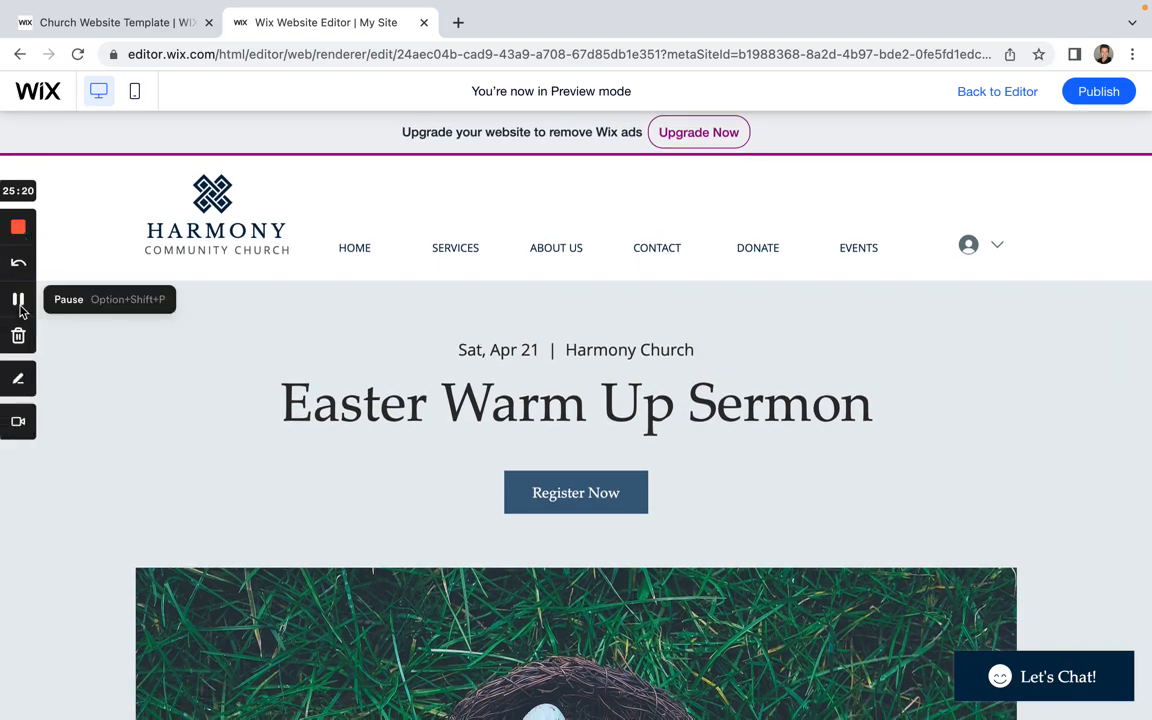